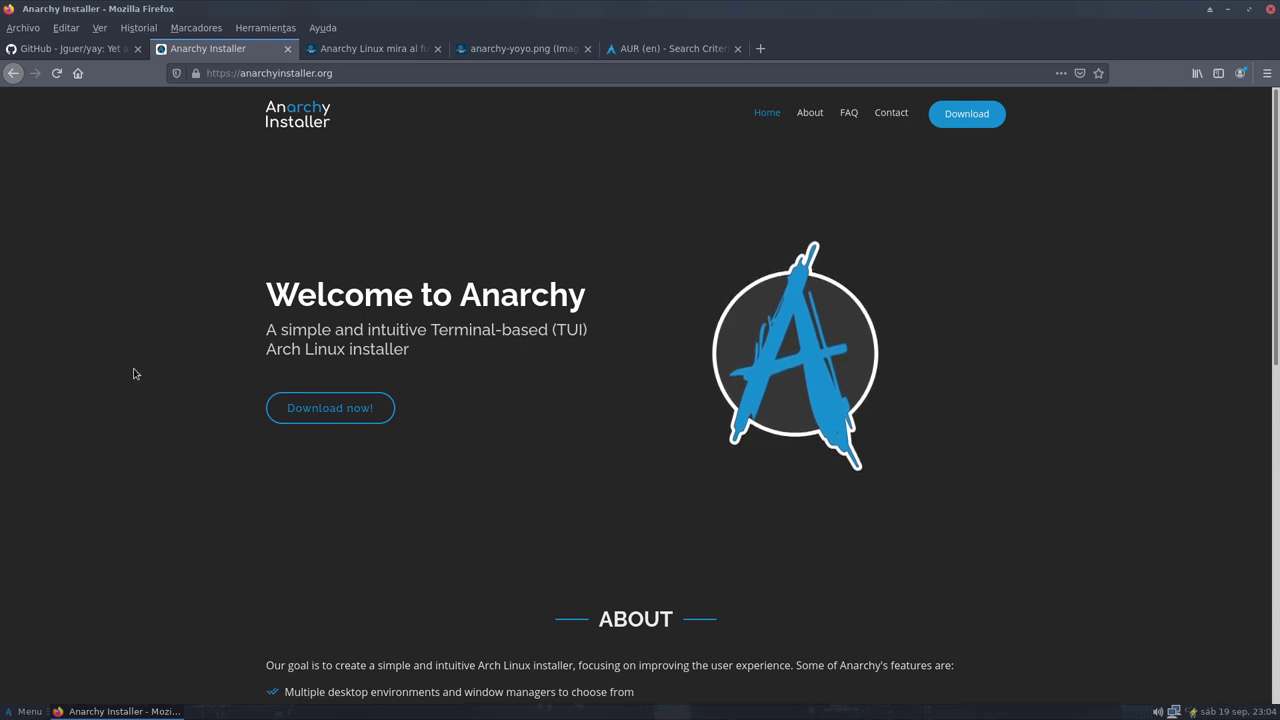
# Step: Look through the Anarchy Installer website's home page, including its About features, frequently asked questions and contact details
pyautogui.click(365, 73)
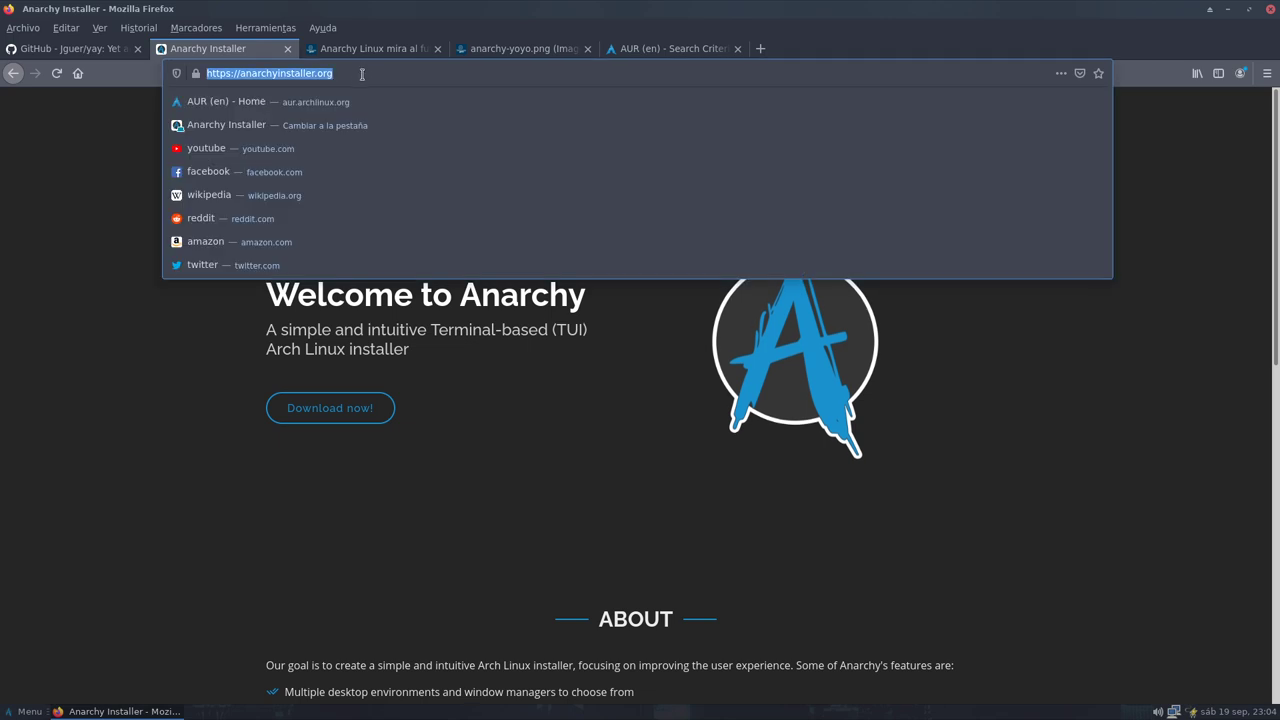
pyautogui.click(103, 321)
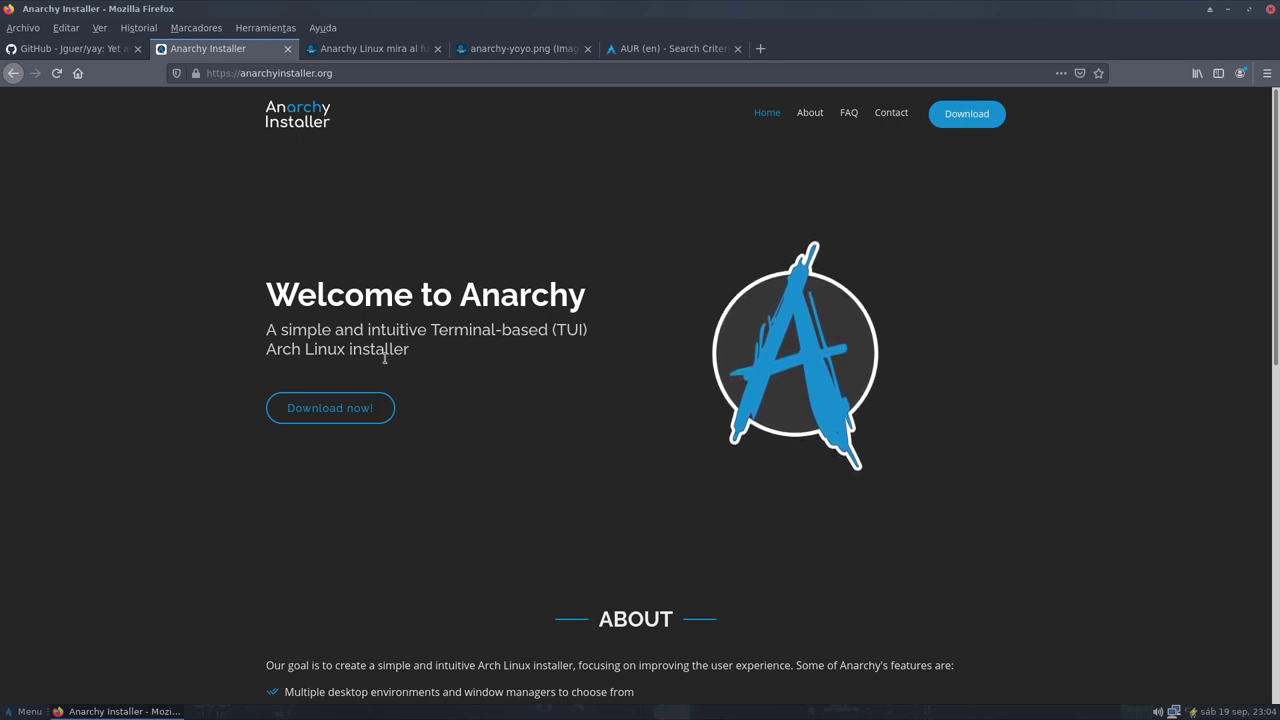
pyautogui.scroll(-5, 490, 436)
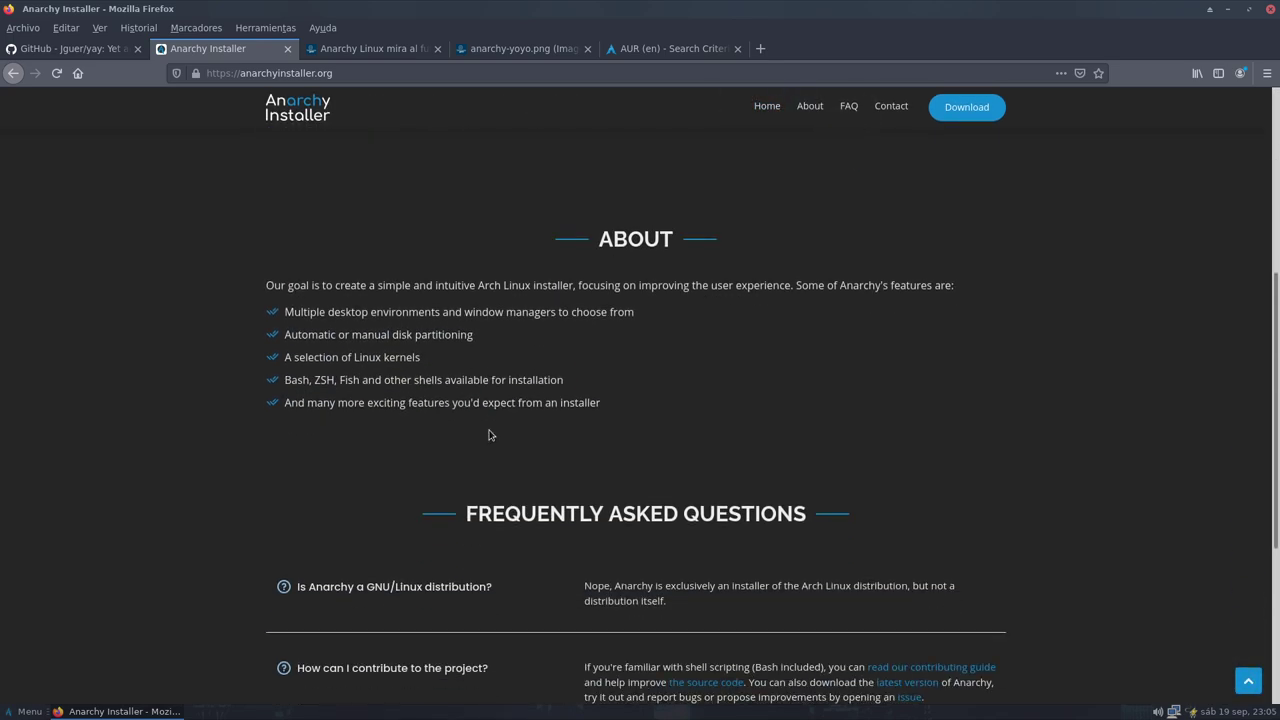
pyautogui.scroll(-5, 485, 445)
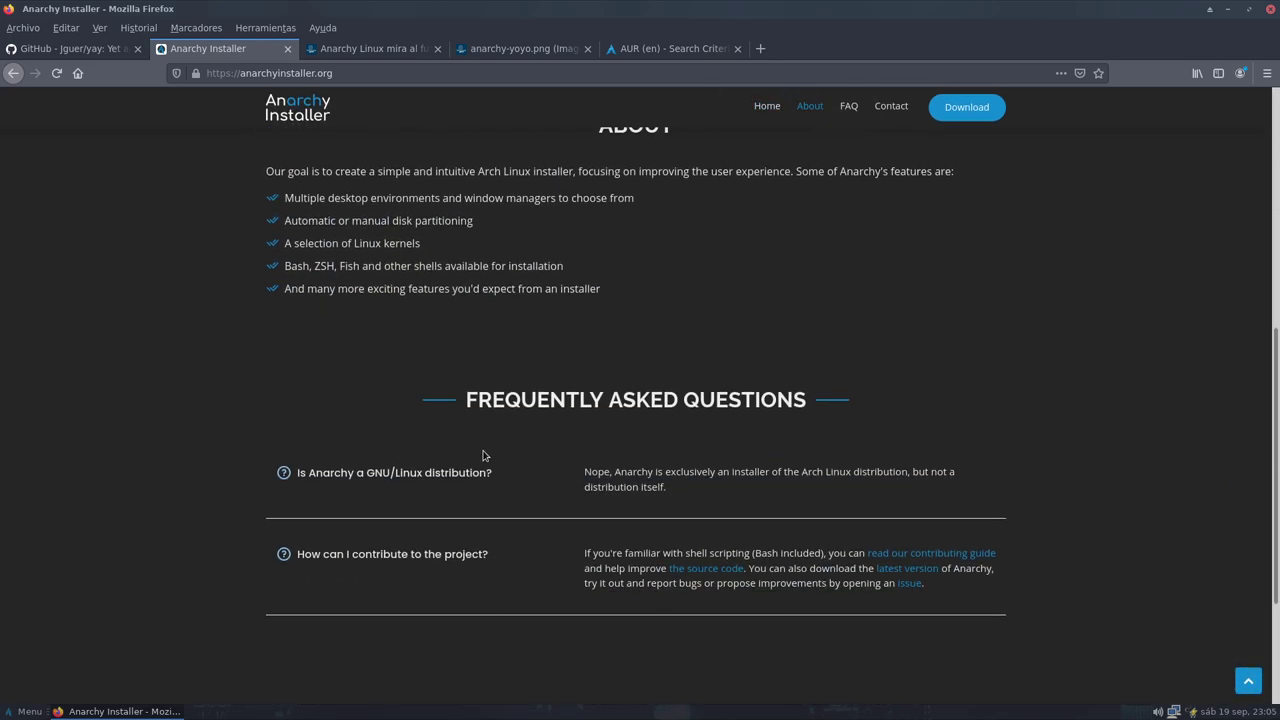
pyautogui.scroll(10, 453, 505)
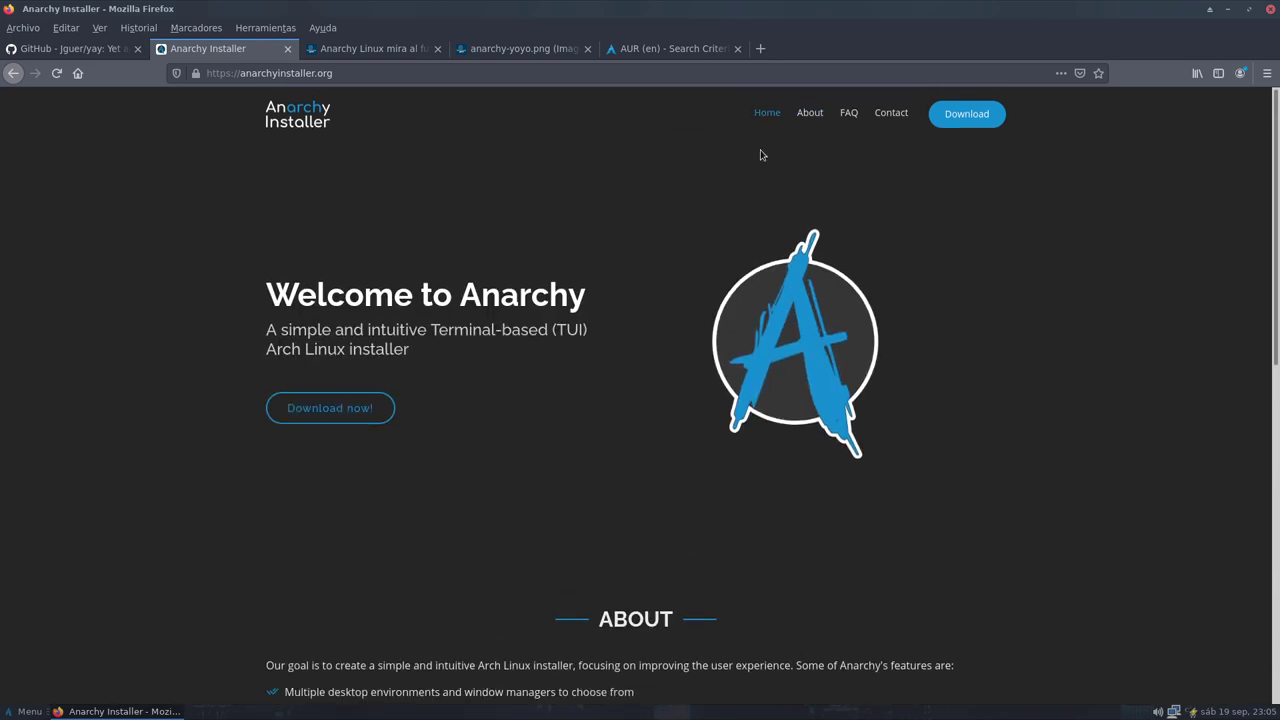
pyautogui.click(847, 113)
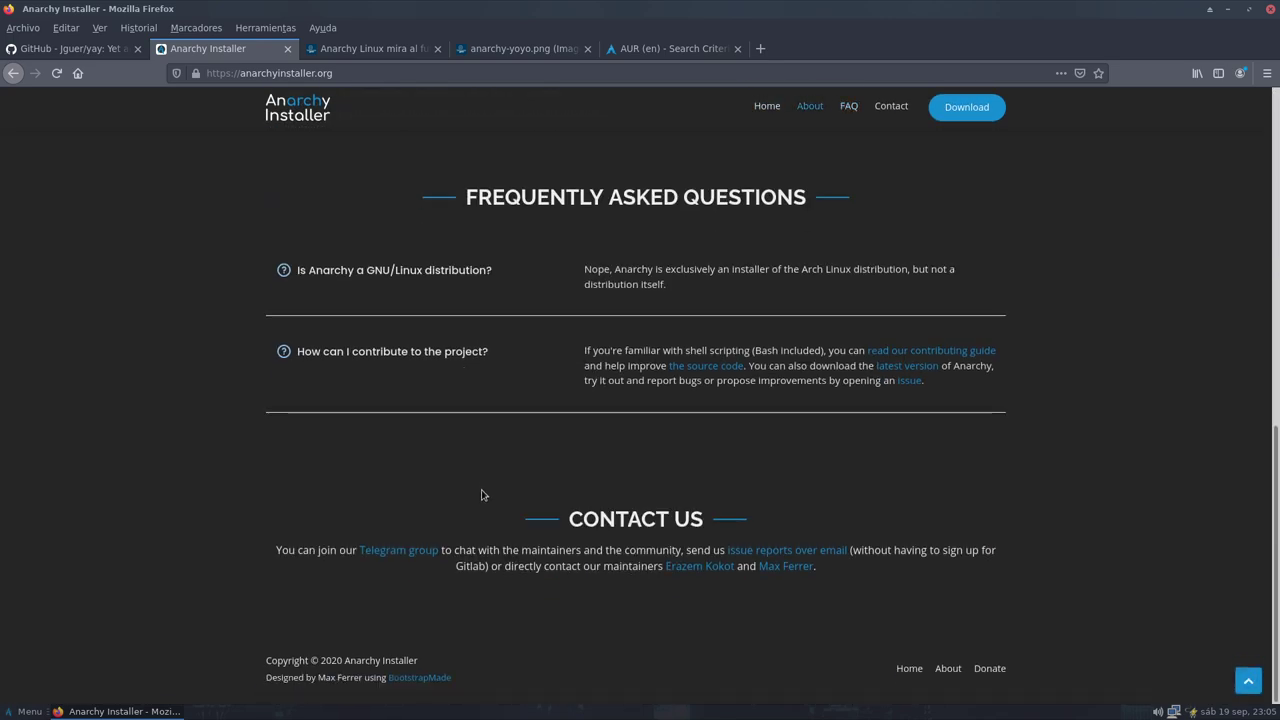
pyautogui.scroll(3, 484, 497)
pyautogui.scroll(5, 480, 497)
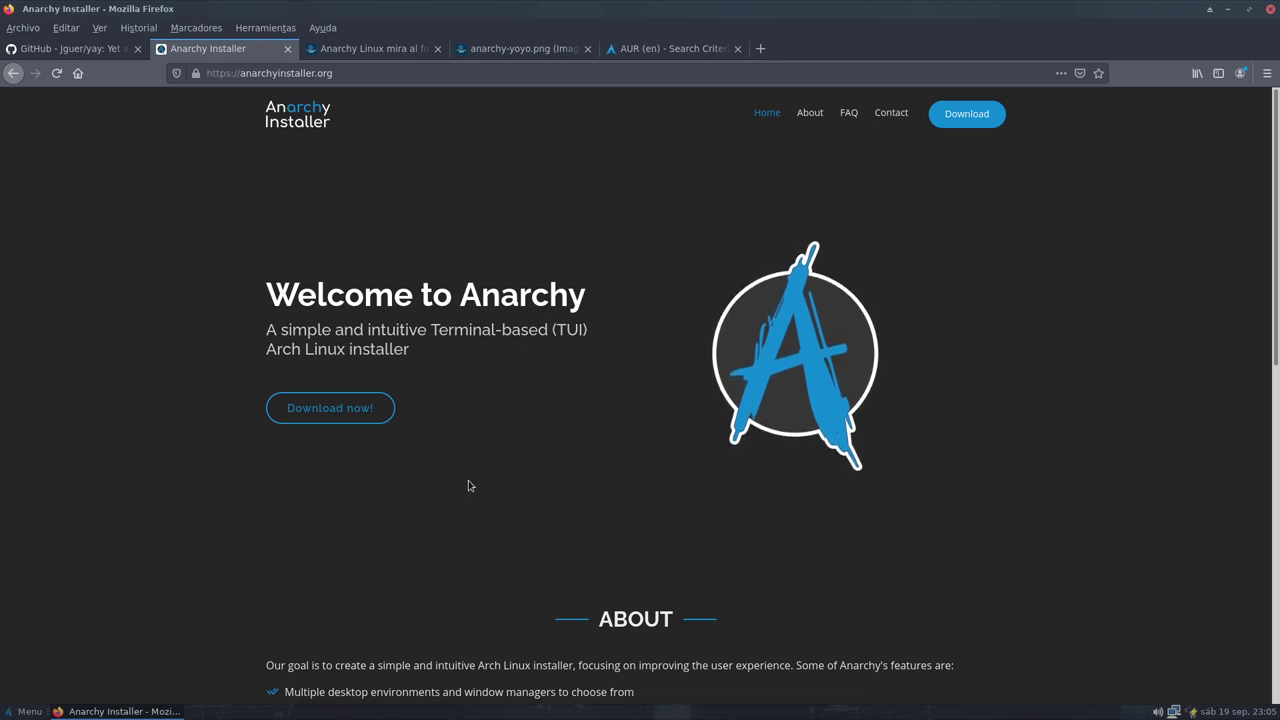
# Step: Open the Anarchy Installer download page on GitLab and examine the v1.2.1 release's torrent, ISO and source code assets
pyautogui.click(965, 113)
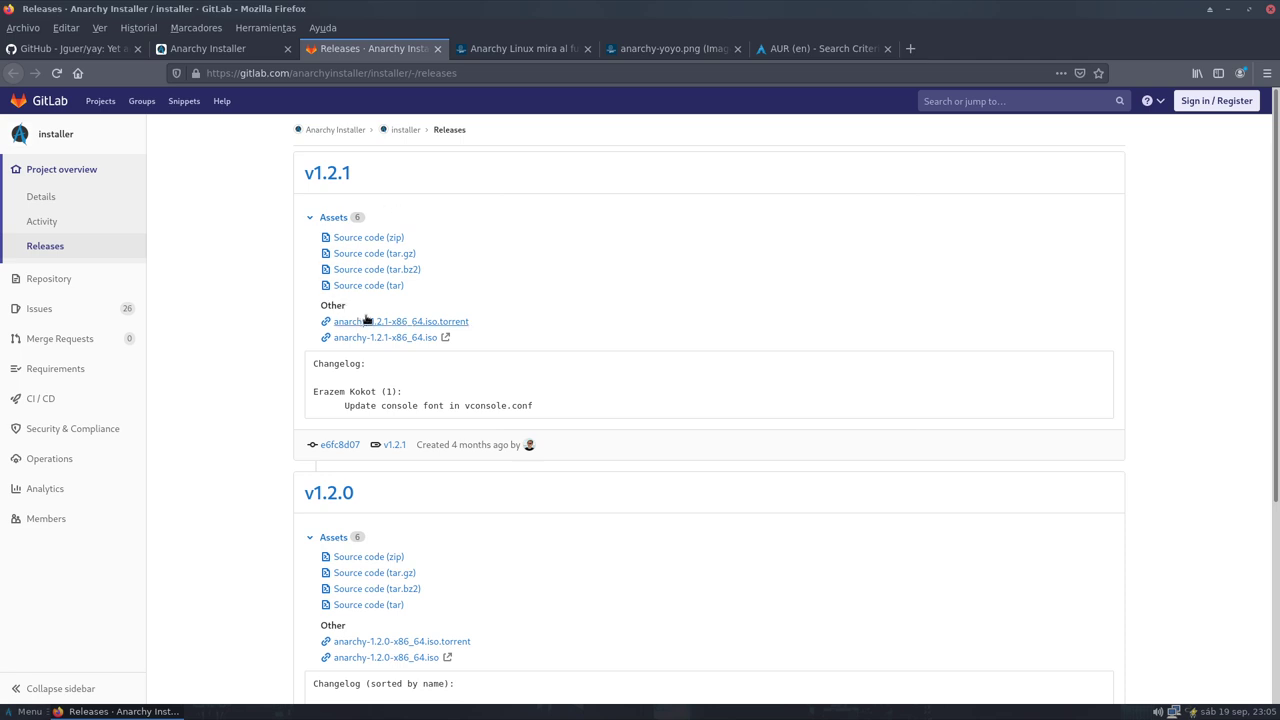
pyautogui.click(406, 326)
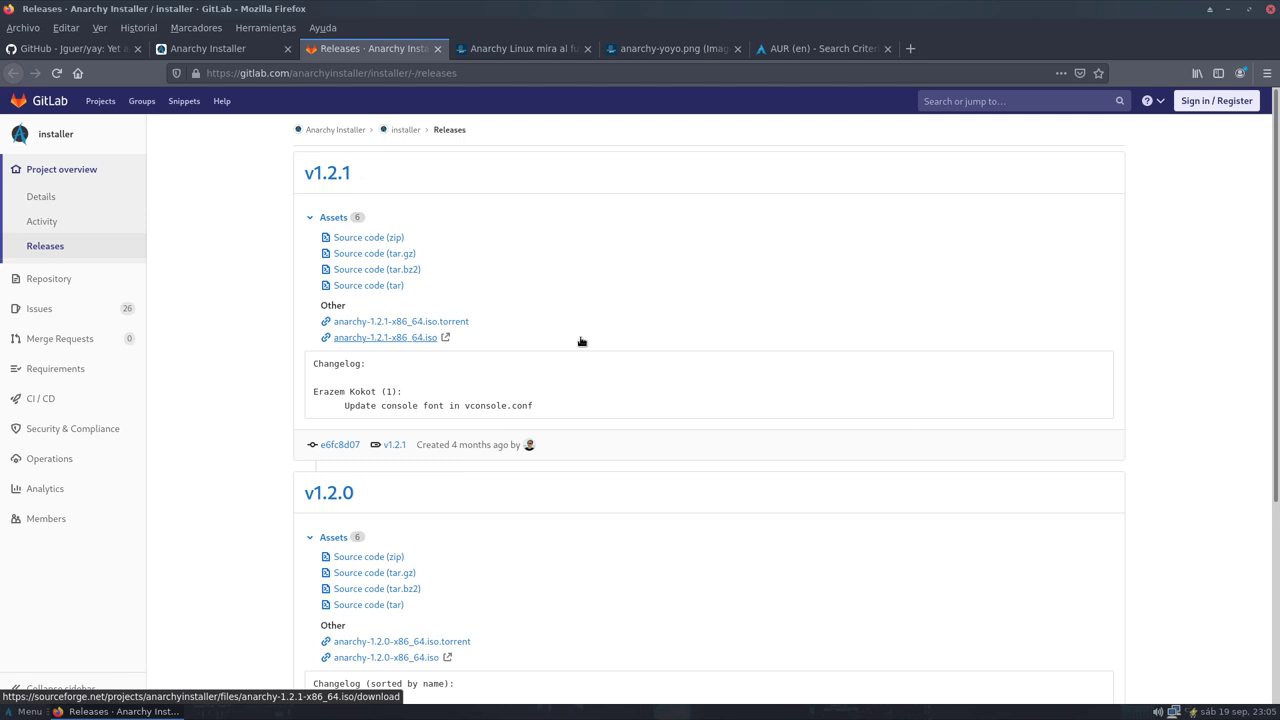
pyautogui.scroll(-4, 581, 342)
pyautogui.scroll(1, 581, 344)
pyautogui.scroll(2, 581, 344)
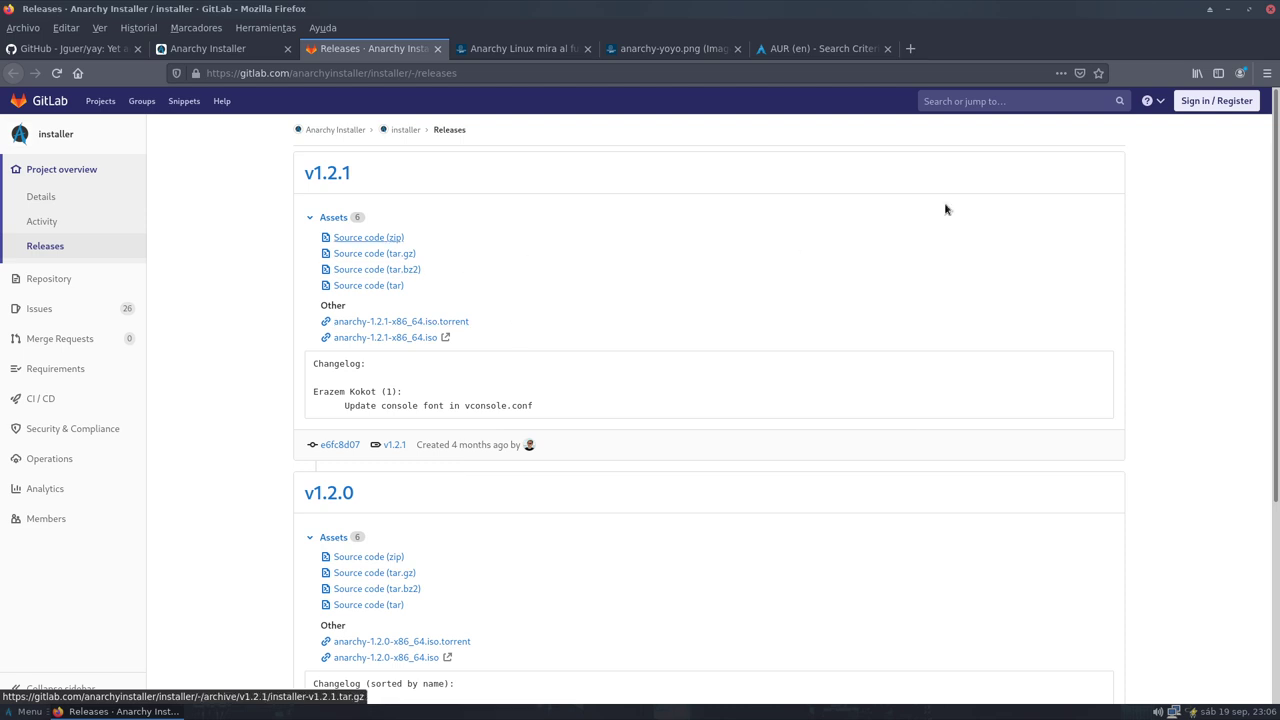
pyautogui.click(1230, 10)
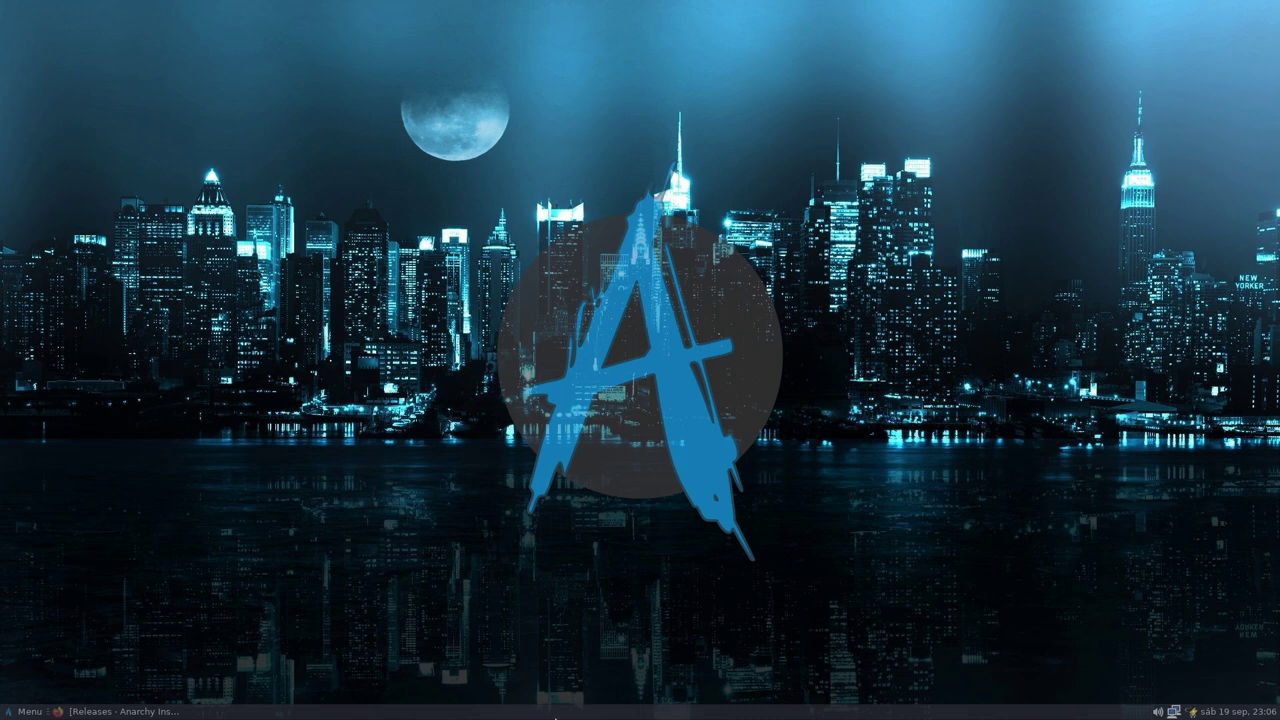
pyautogui.click(122, 711)
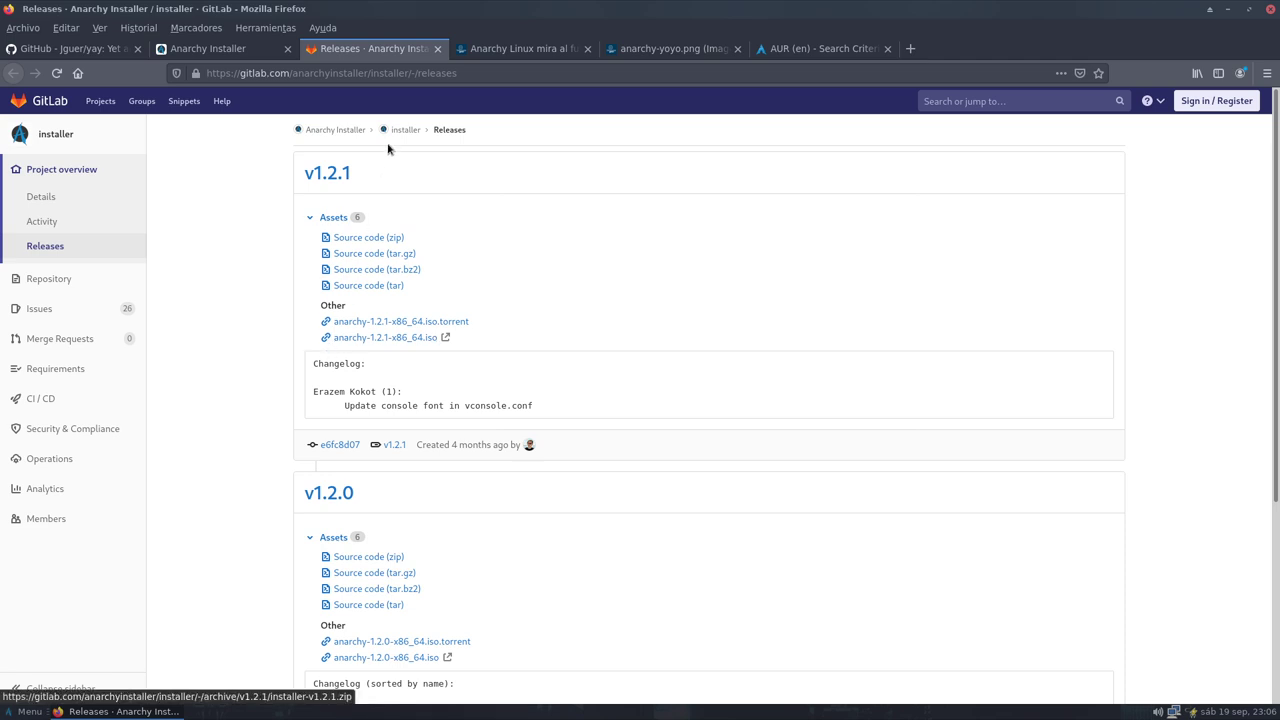
# Step: Look through the Salmorejo Geek article on the Anarchy Linux 1.0.5 ISO and view the anarchy-yoyo.png desktop screenshot
pyautogui.click(497, 50)
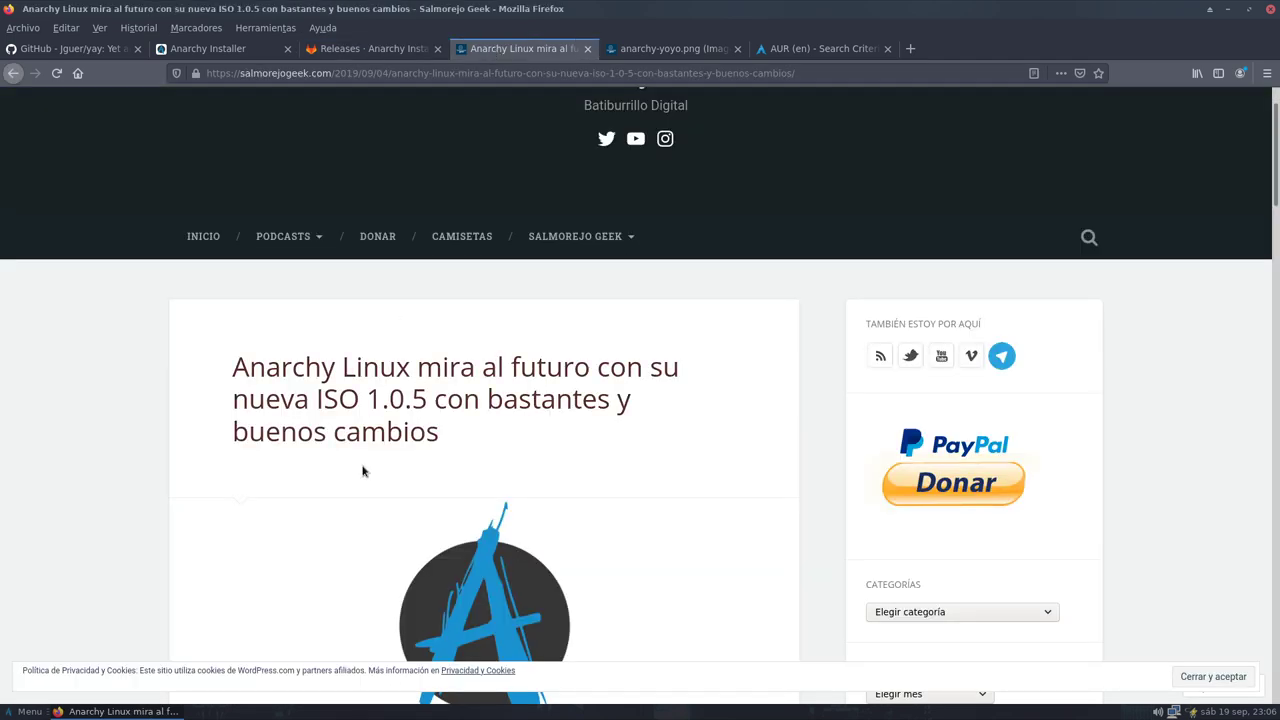
pyautogui.scroll(-6, 269, 480)
pyautogui.scroll(3, 269, 480)
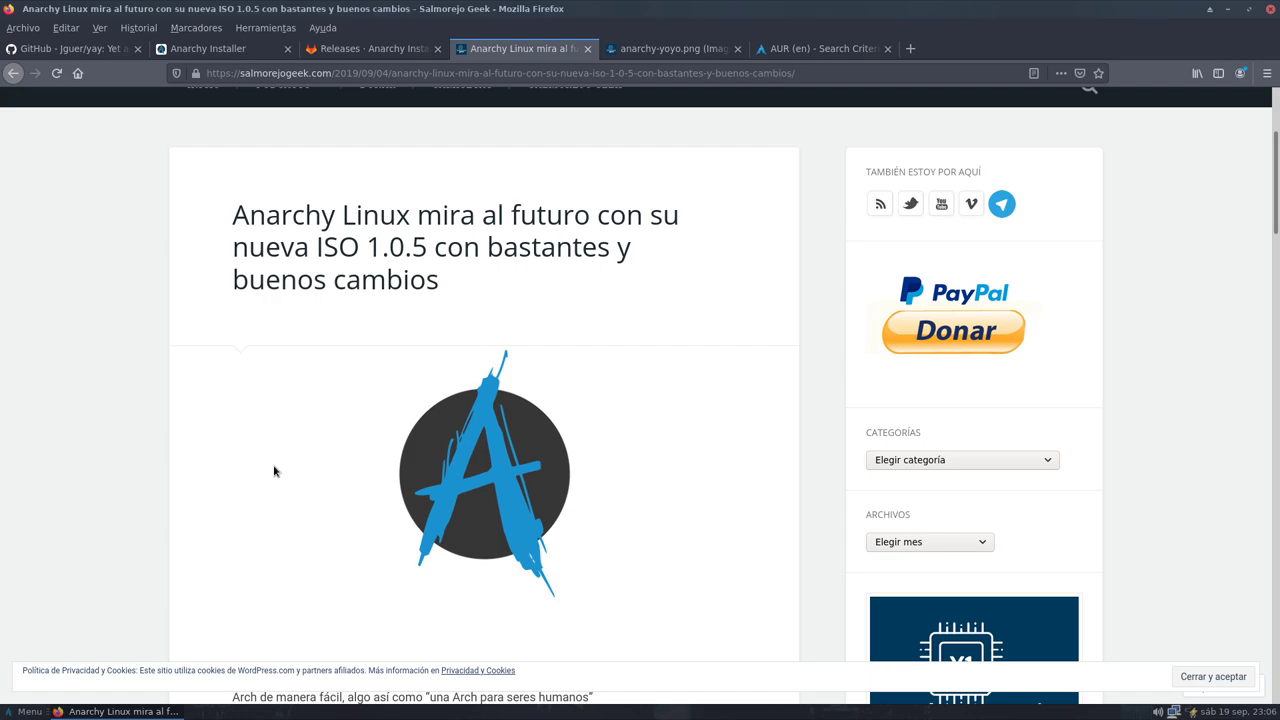
pyautogui.scroll(-10, 317, 431)
pyautogui.scroll(-11, 317, 431)
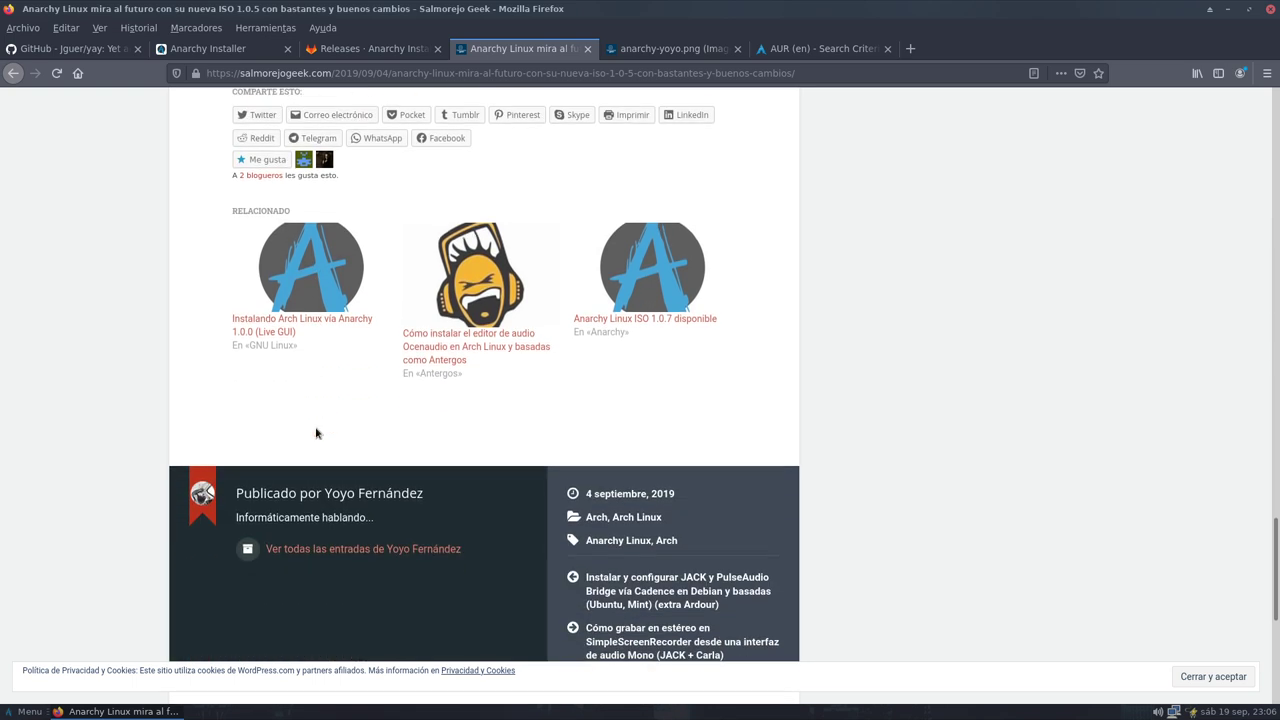
pyautogui.scroll(-2, 316, 433)
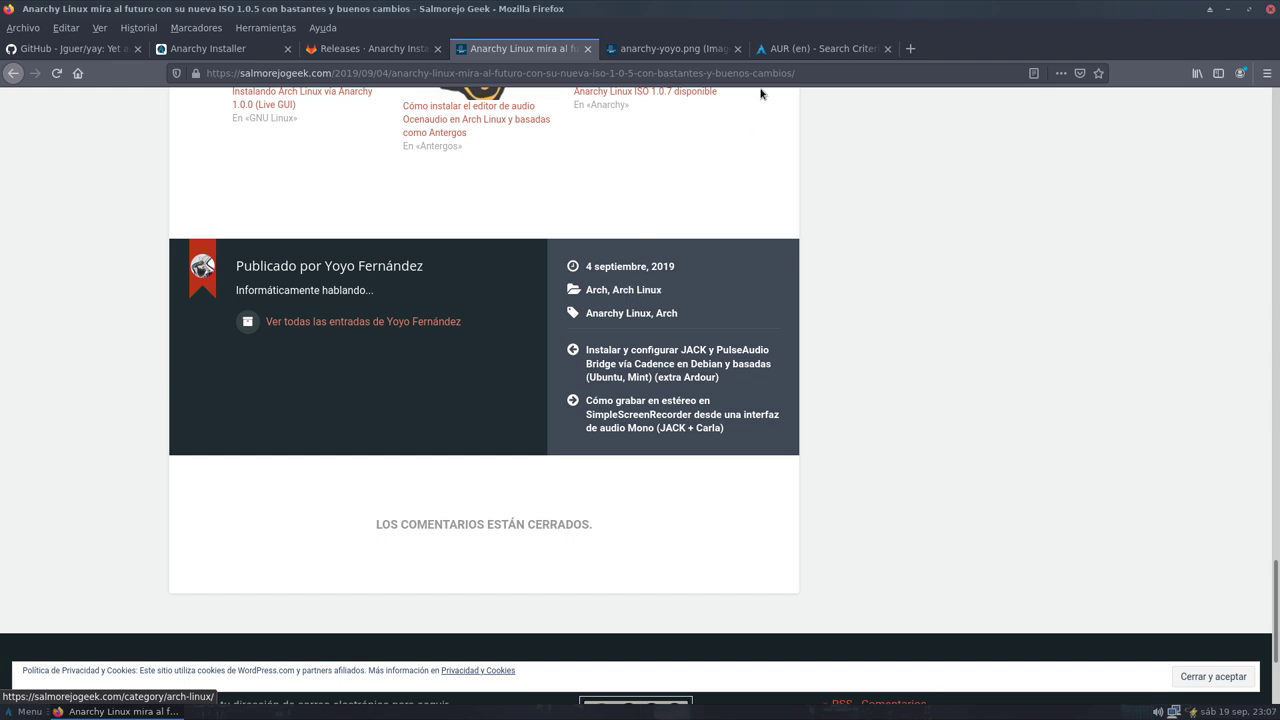
pyautogui.click(652, 52)
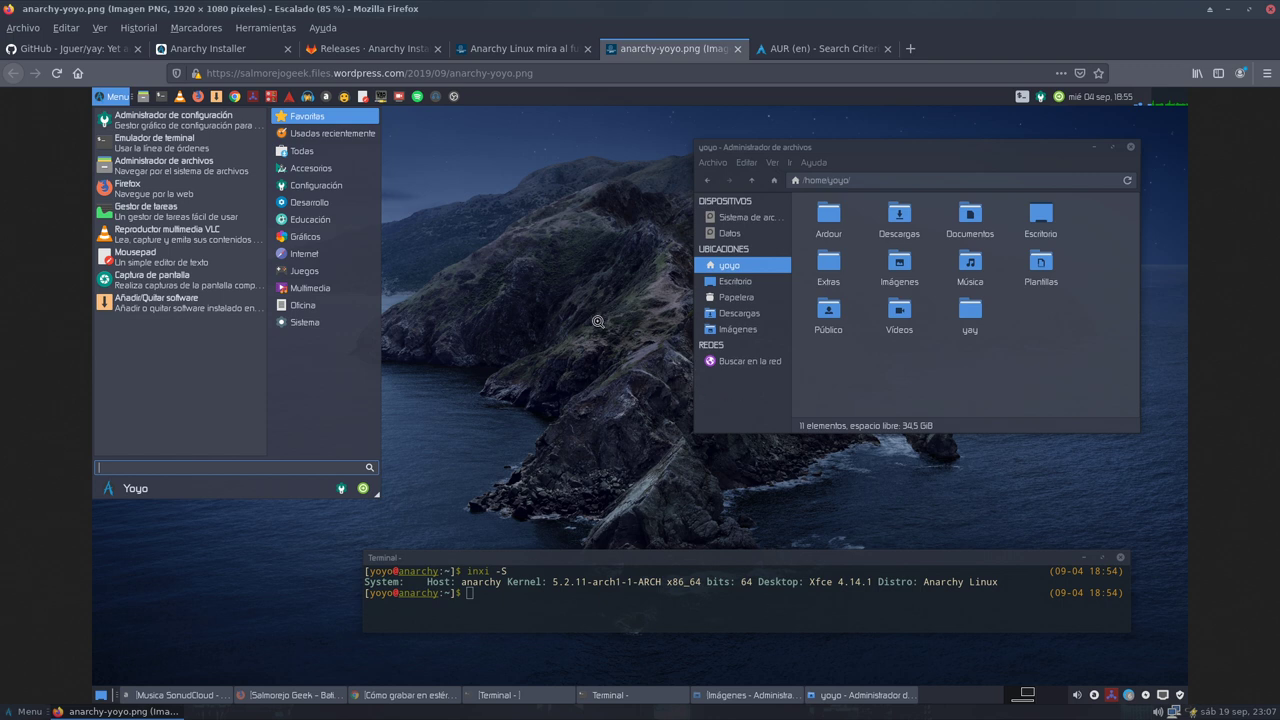
# Step: Minimize the browser and set the row size of Panel 1 to 28 pixels in the panel preferences
pyautogui.click(1229, 12)
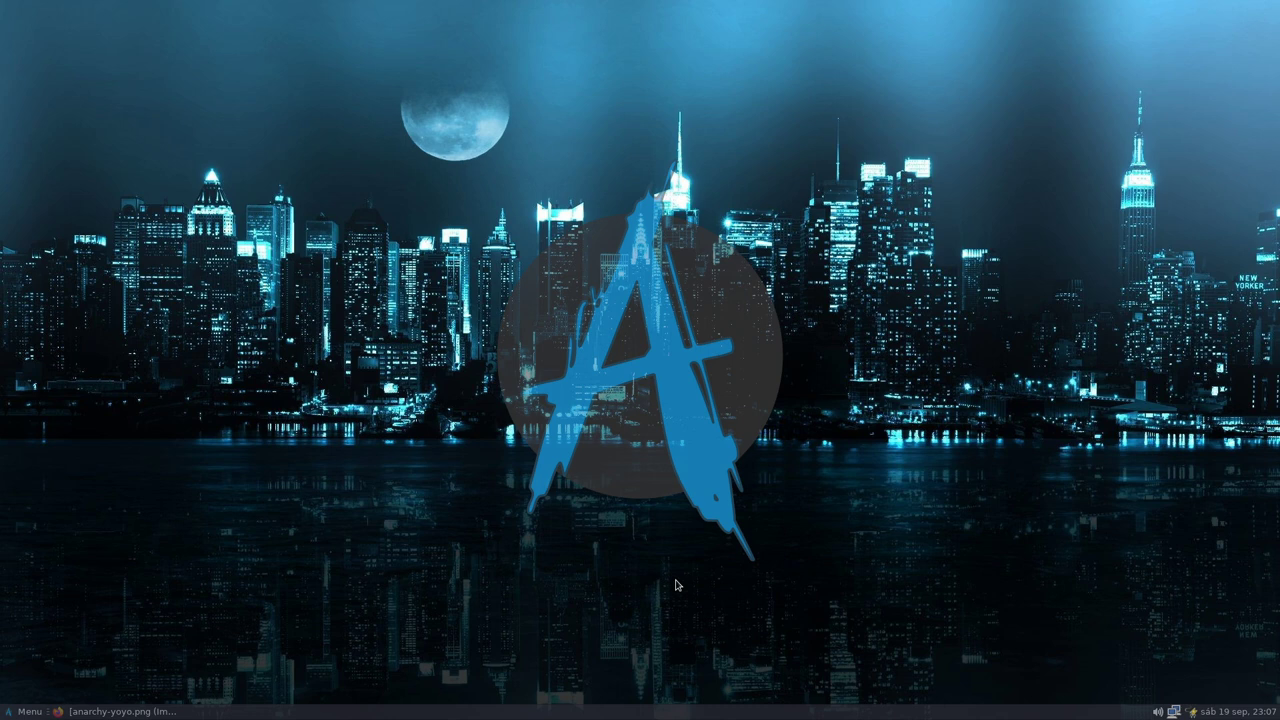
pyautogui.rightClick(623, 716)
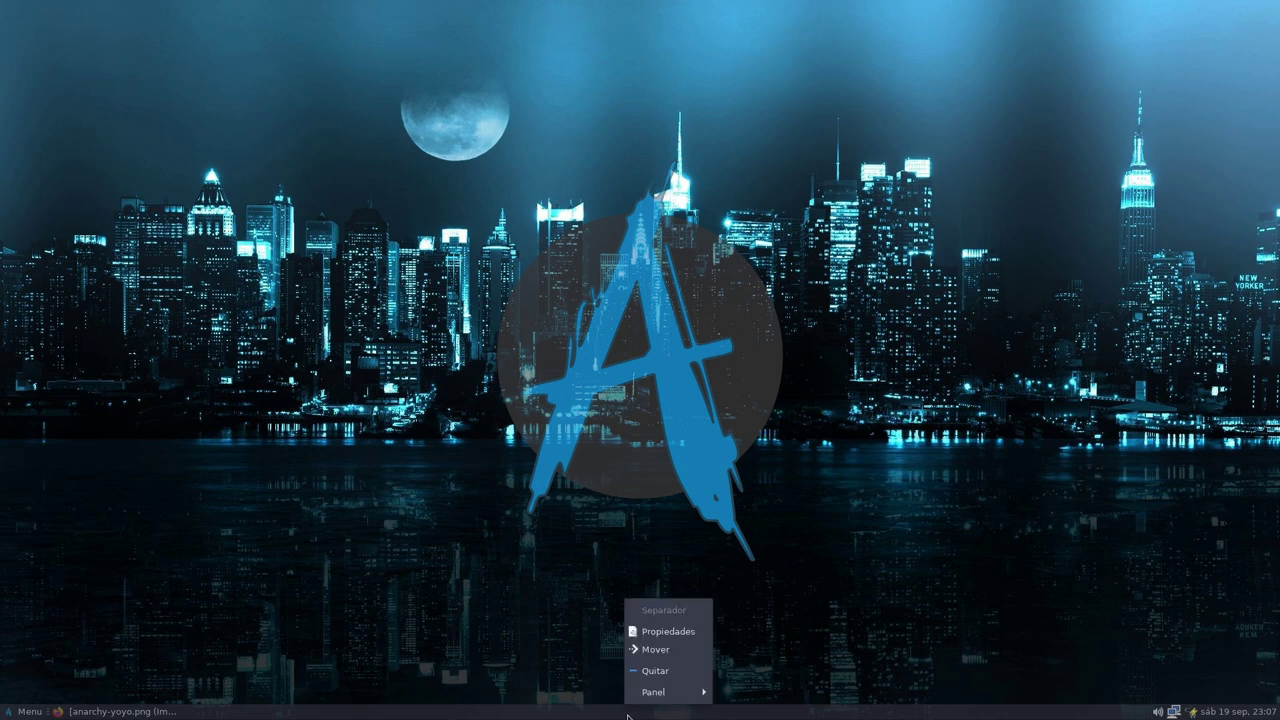
pyautogui.moveTo(652, 693)
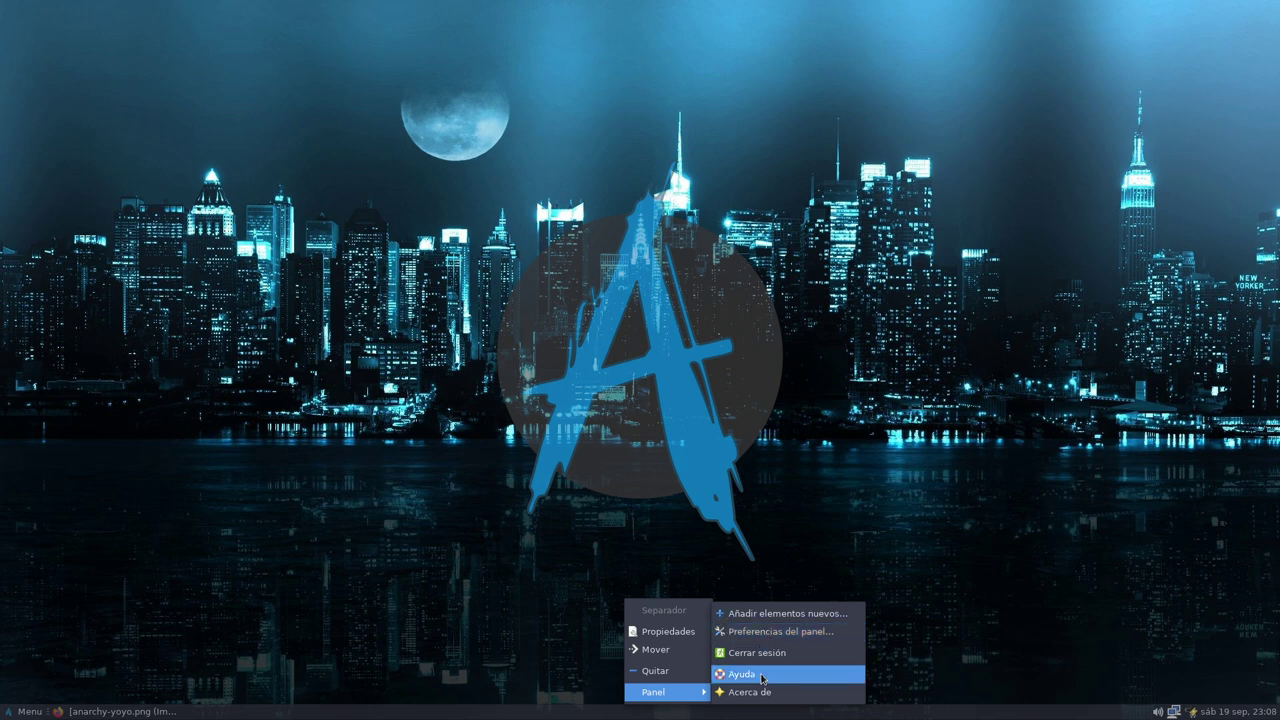
pyautogui.click(781, 632)
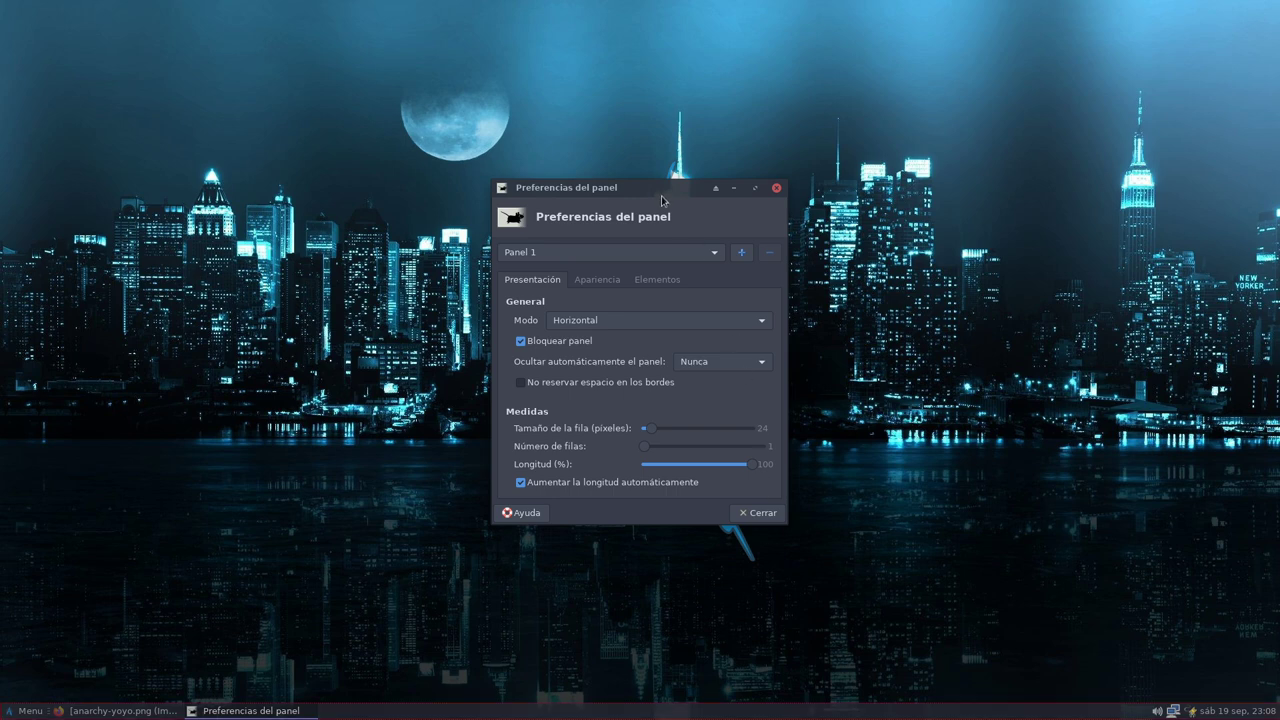
pyautogui.moveTo(660, 196); pyautogui.dragTo(602, 154)
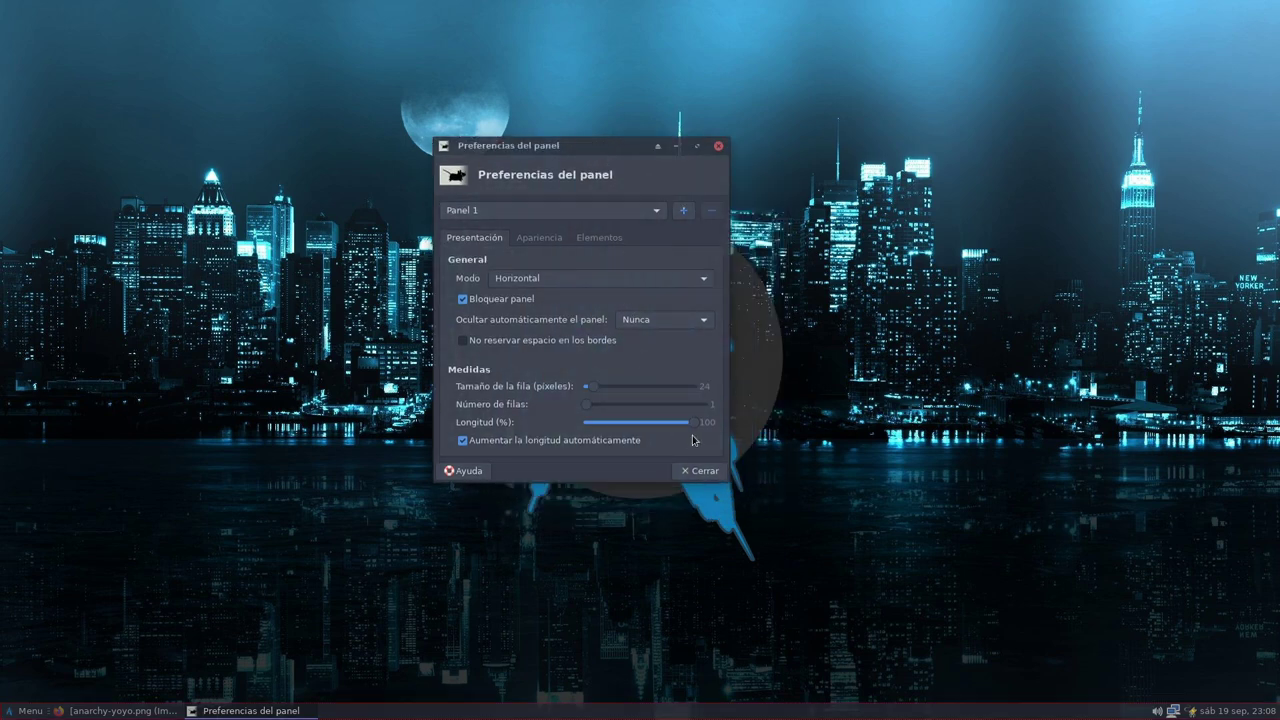
pyautogui.moveTo(594, 391); pyautogui.dragTo(599, 394)
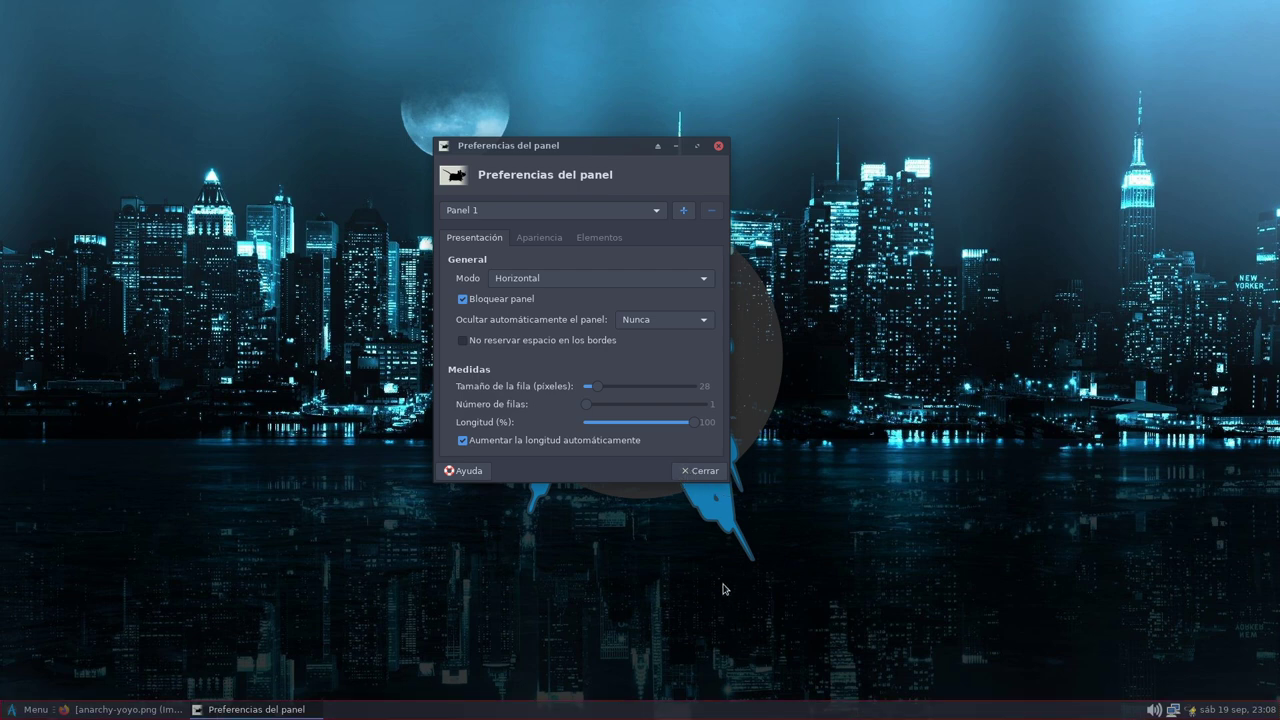
pyautogui.click(702, 474)
# Step: Open the Xfce settings manager, widen its window to show all setting categories, and reposition it on the desktop
pyautogui.click(33, 712)
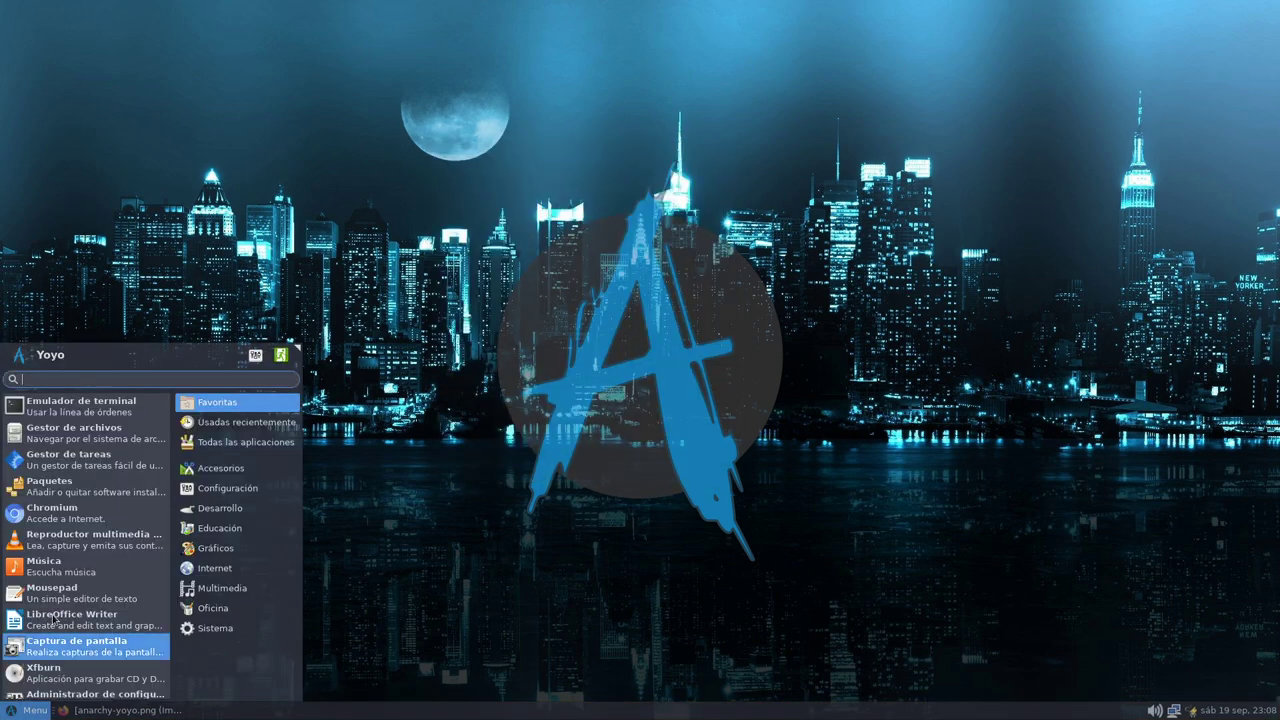
pyautogui.click(256, 357)
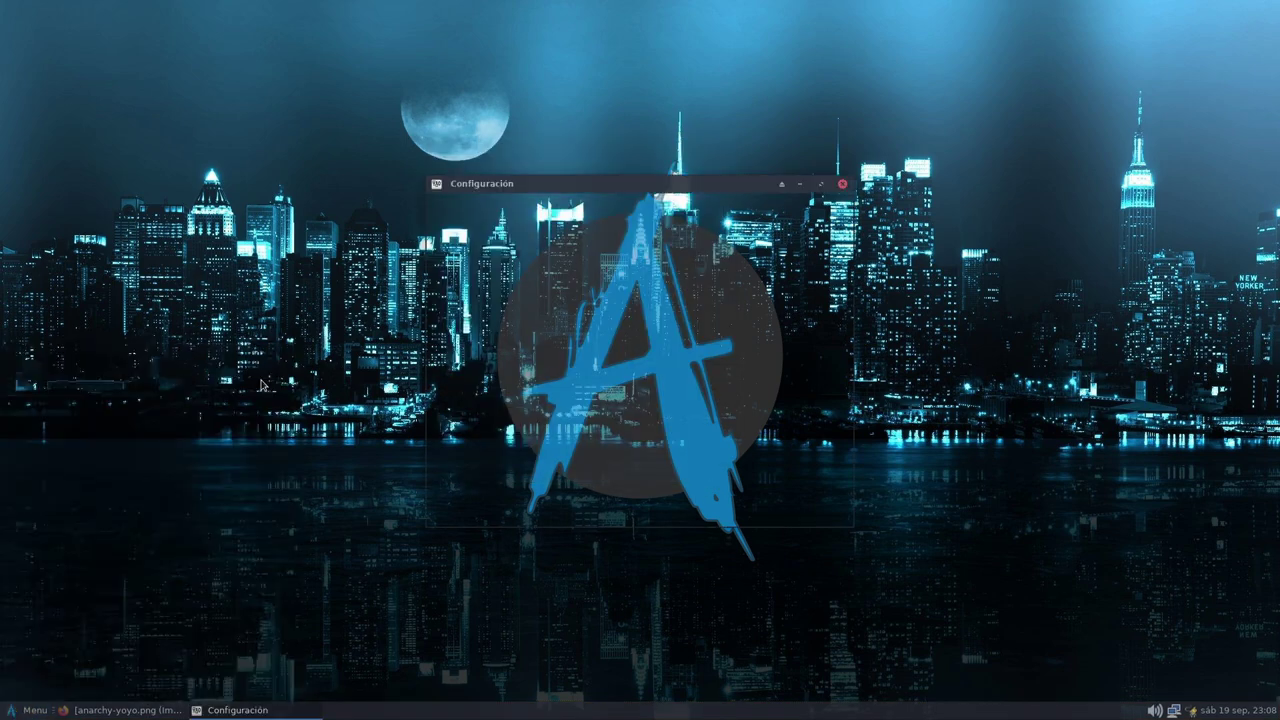
pyautogui.moveTo(603, 189); pyautogui.dragTo(426, 134)
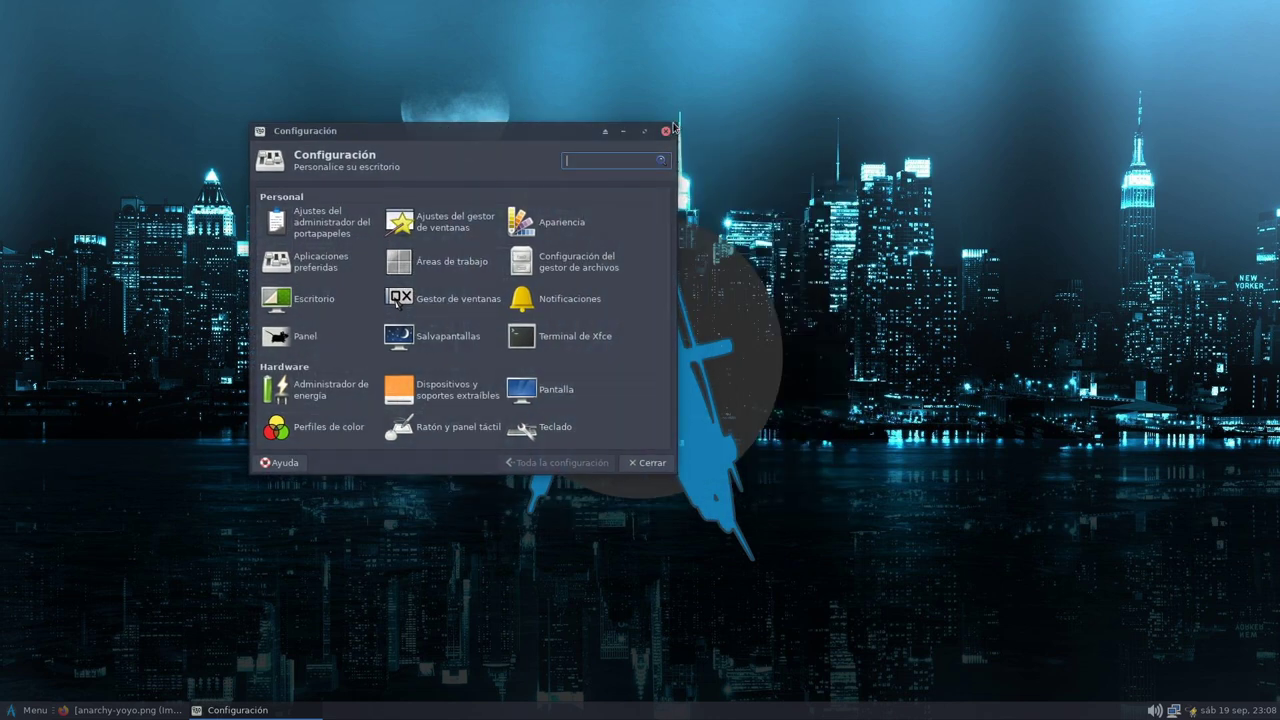
pyautogui.moveTo(678, 124); pyautogui.dragTo(1020, 70)
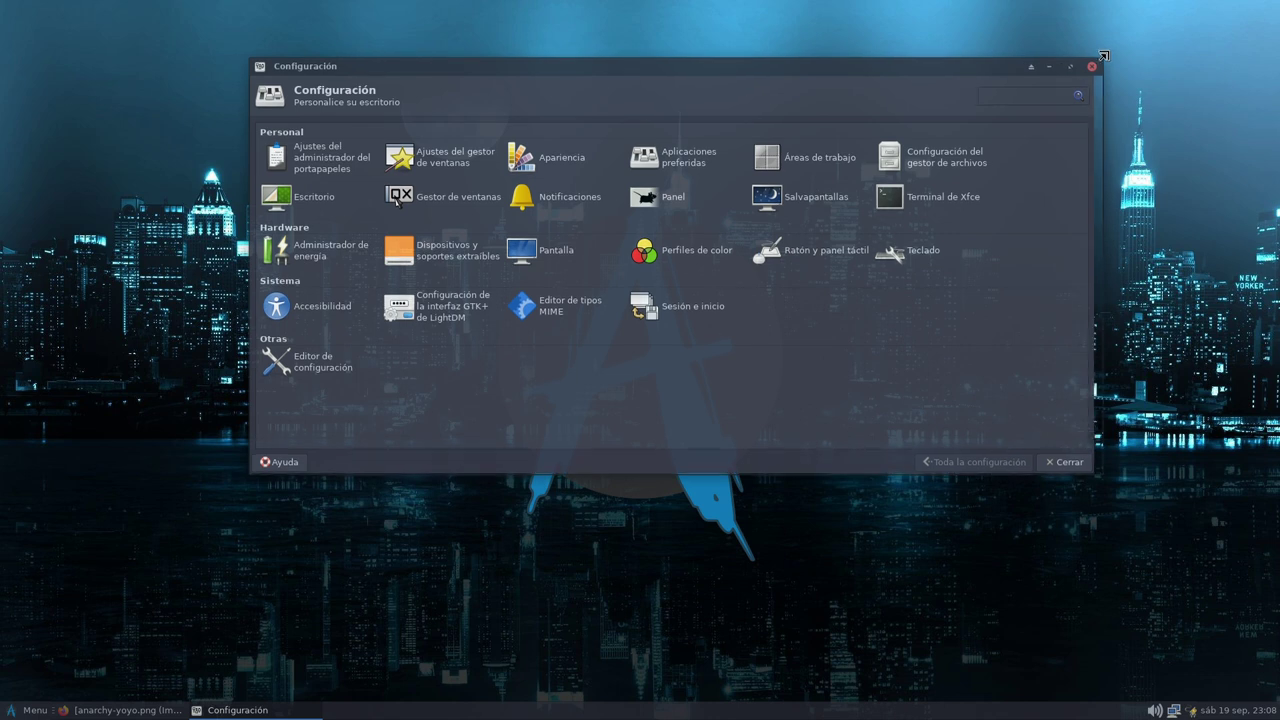
pyautogui.moveTo(921, 83); pyautogui.dragTo(799, 138)
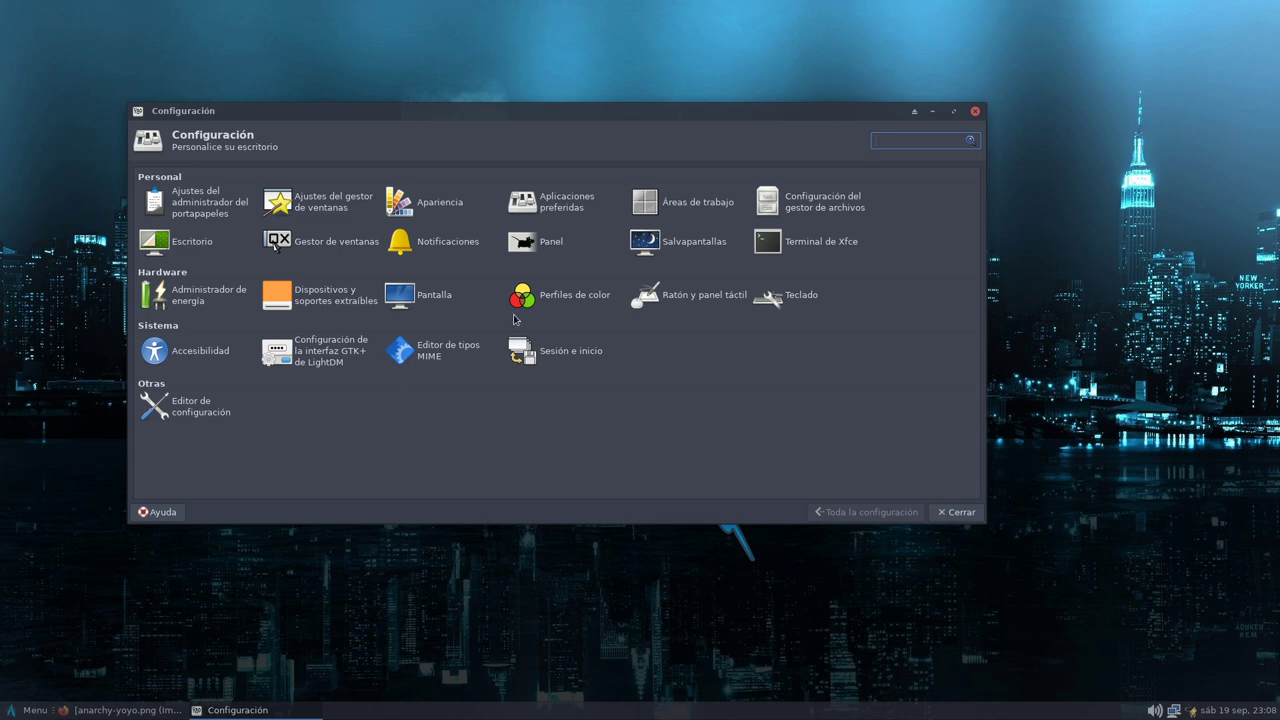
# Step: Examine the style, icon, font and general settings in the Apariencia module, and return to the settings overview
pyautogui.click(433, 203)
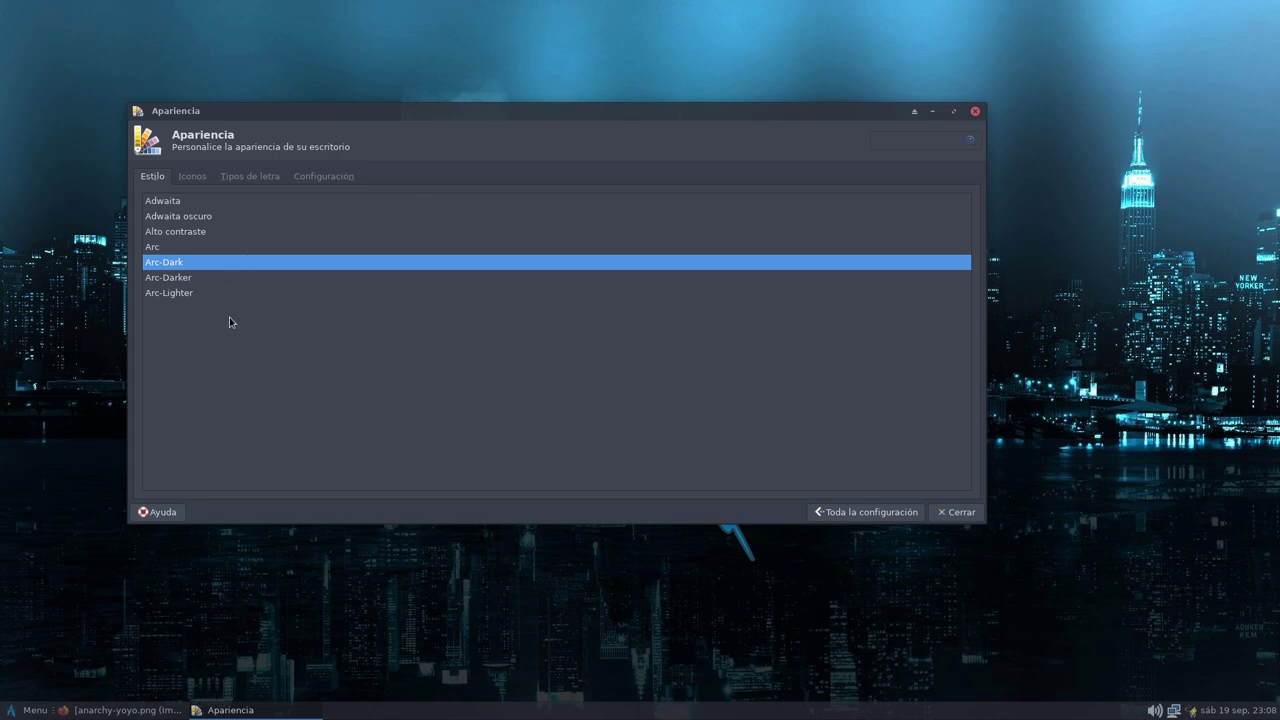
pyautogui.click(191, 178)
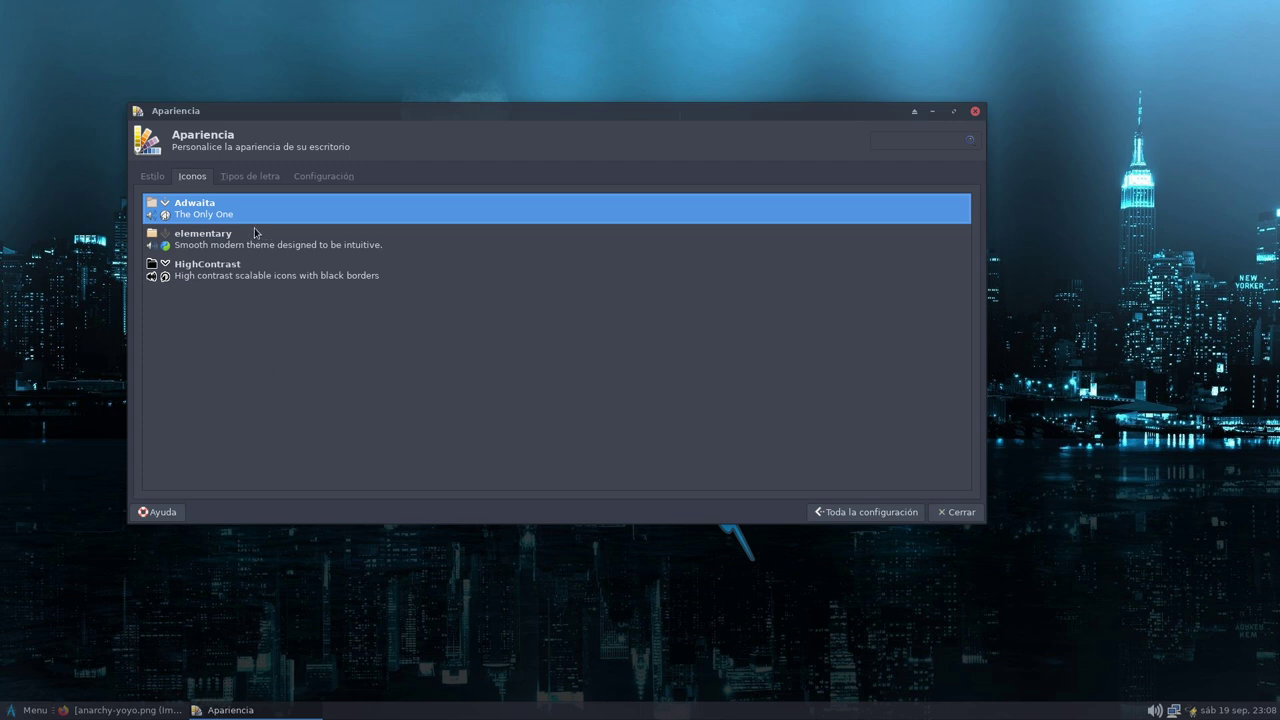
pyautogui.click(256, 181)
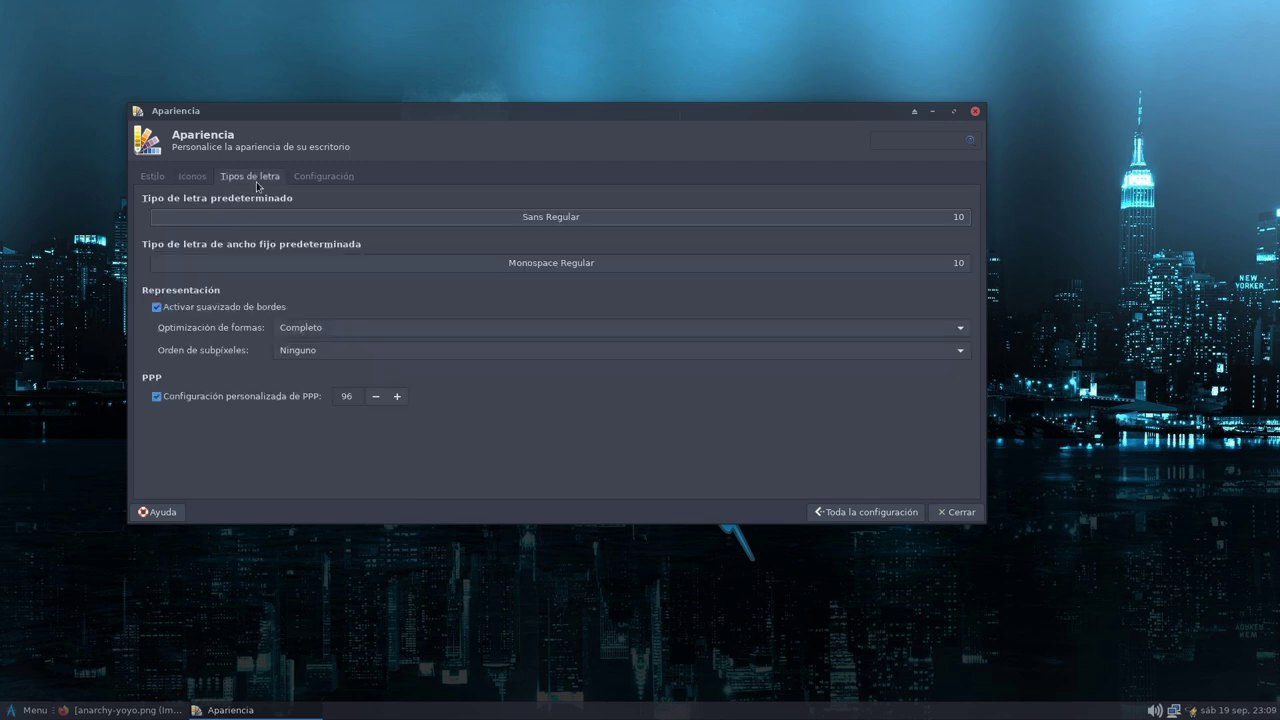
pyautogui.click(312, 179)
pyautogui.click(194, 181)
pyautogui.click(156, 182)
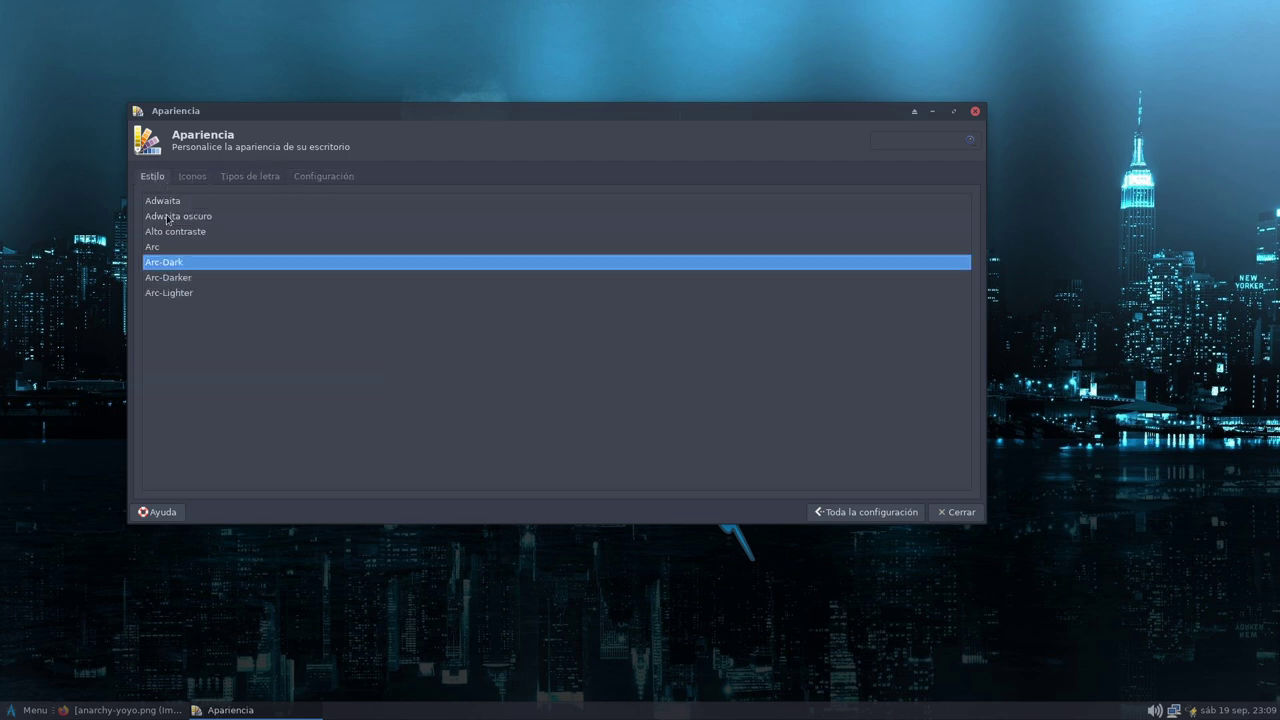
pyautogui.click(843, 514)
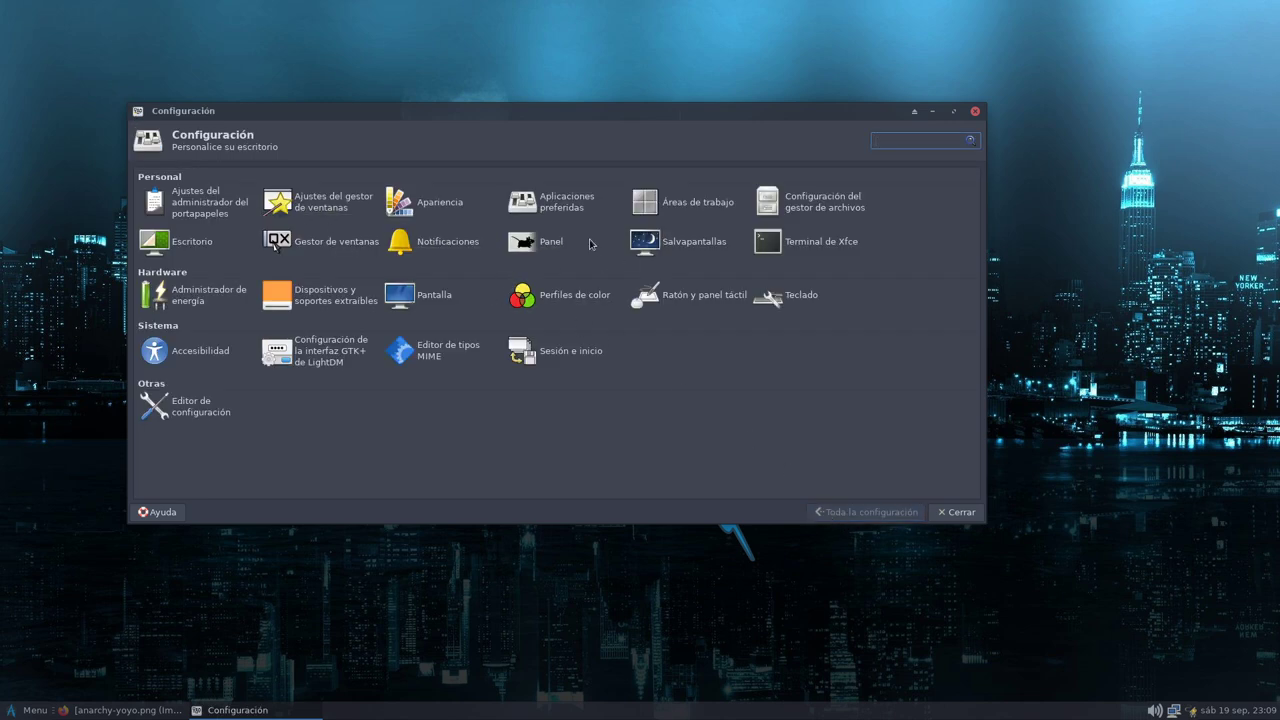
pyautogui.click(440, 206)
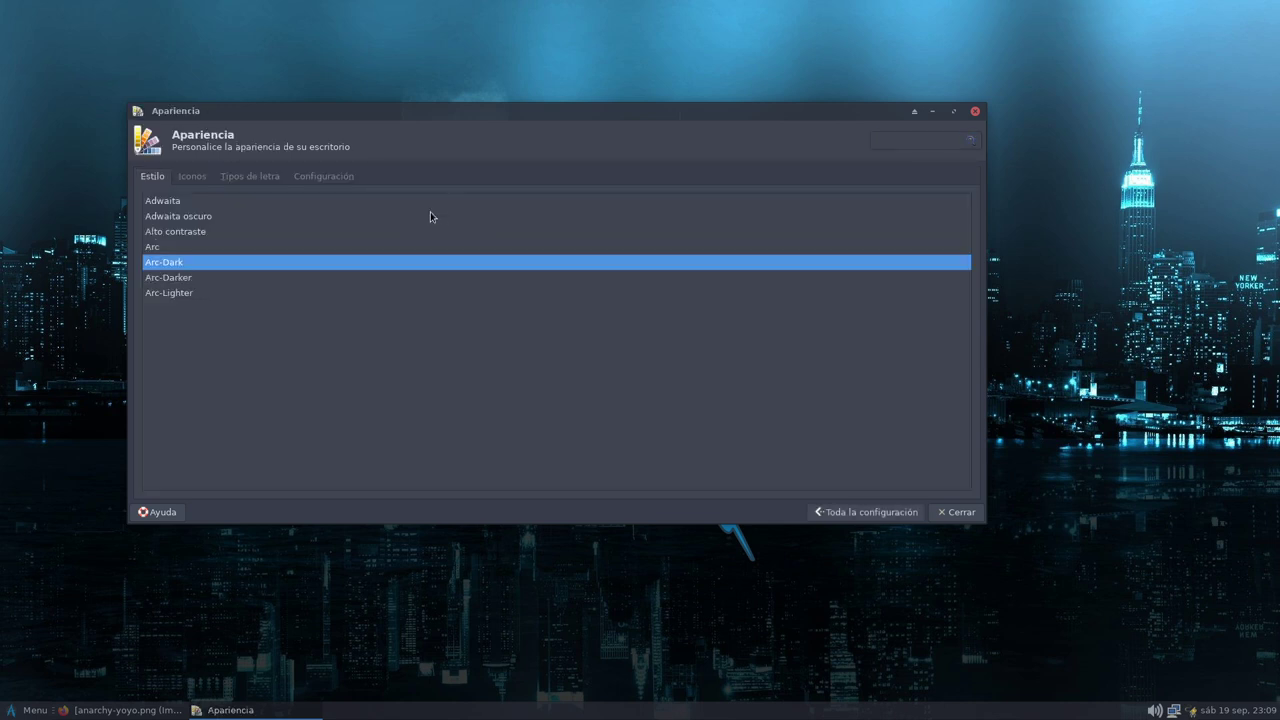
pyautogui.click(862, 512)
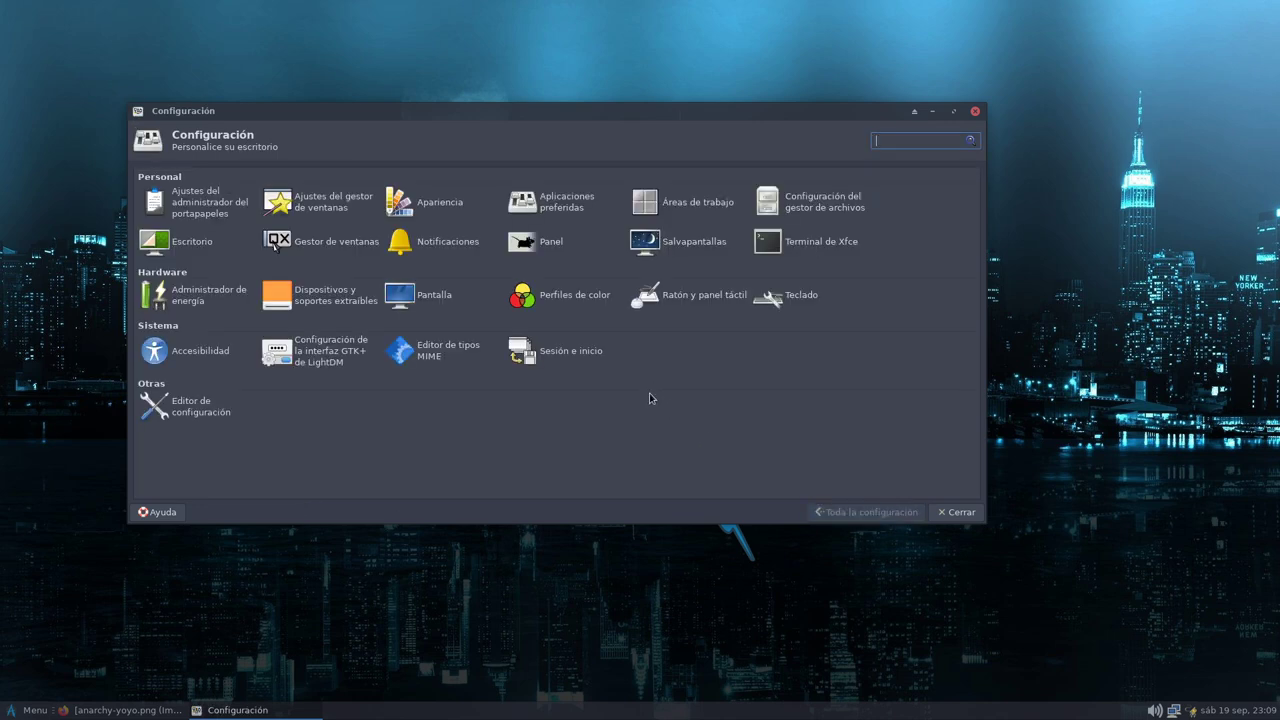
# Step: Examine the background, menu and icon settings in the Escritorio module, return to the overview, and close the settings manager
pyautogui.click(207, 248)
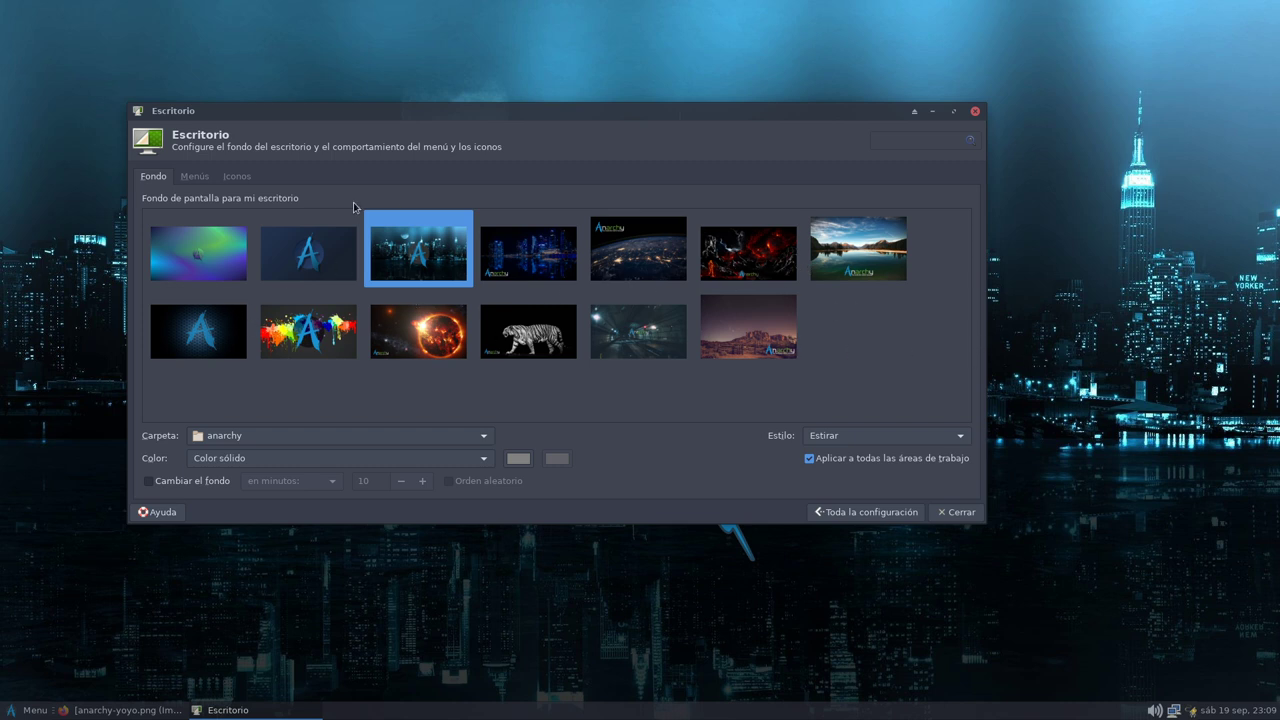
pyautogui.click(195, 180)
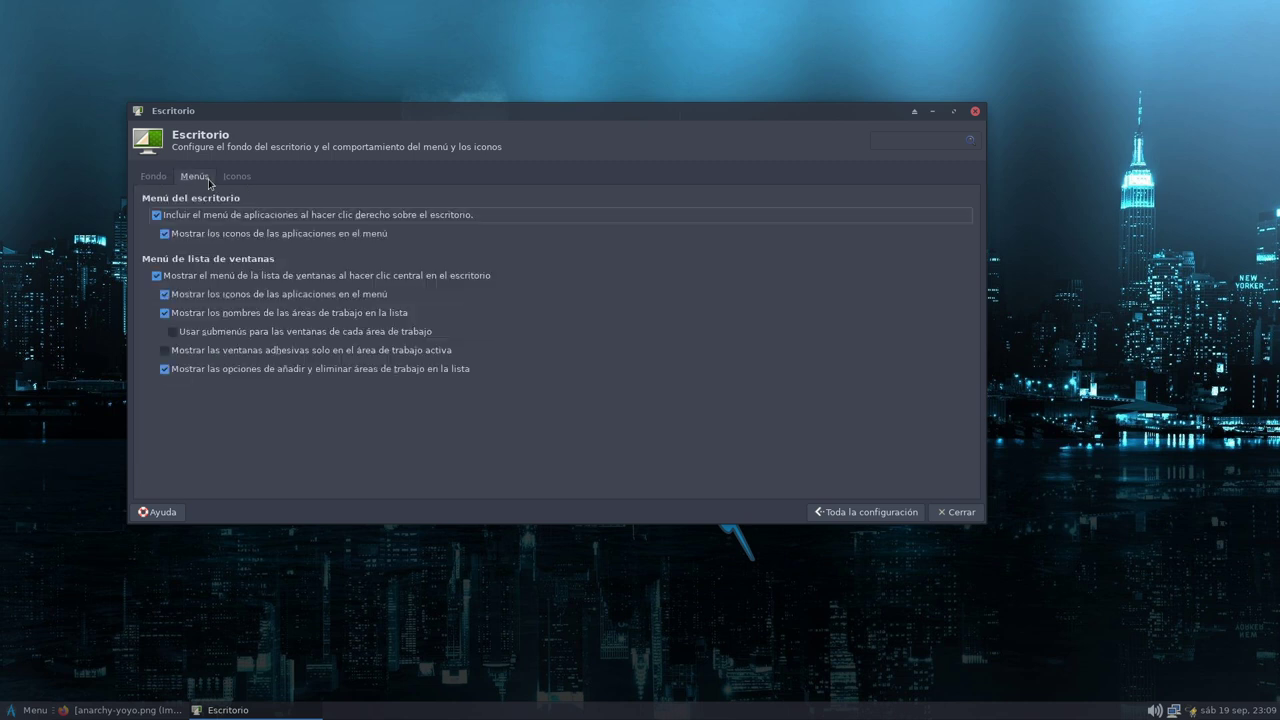
pyautogui.click(228, 182)
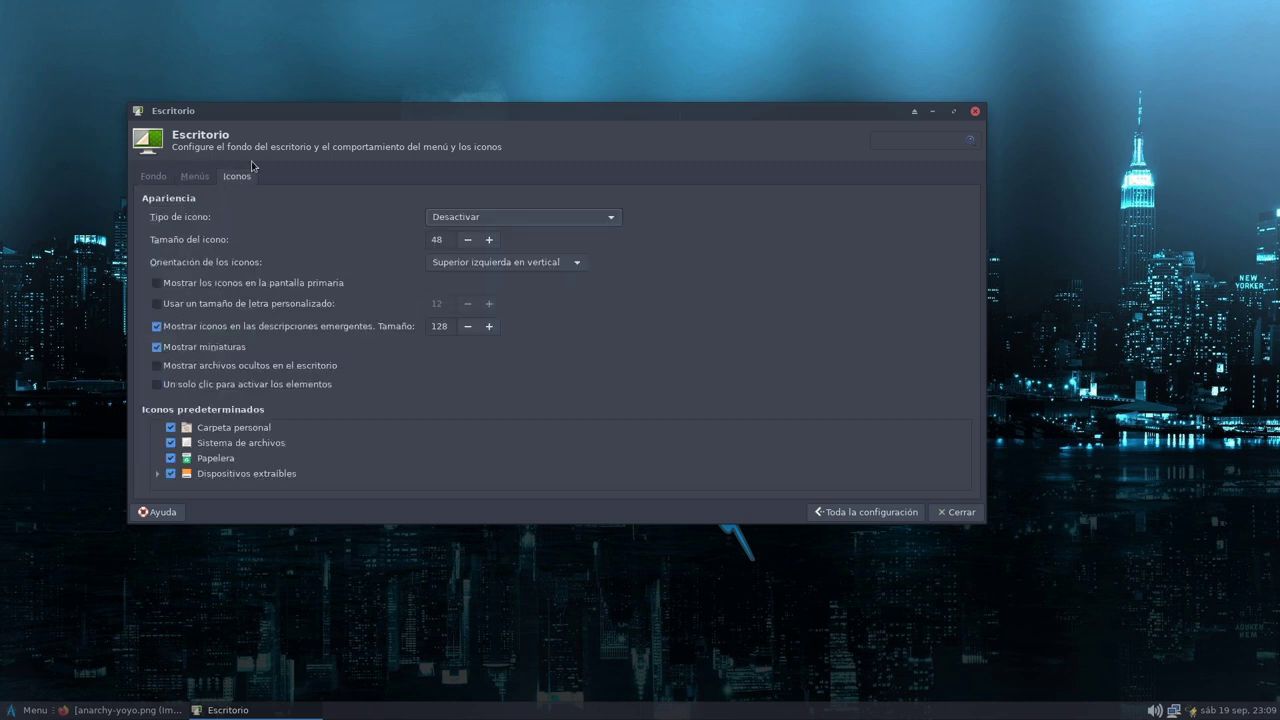
pyautogui.click(155, 177)
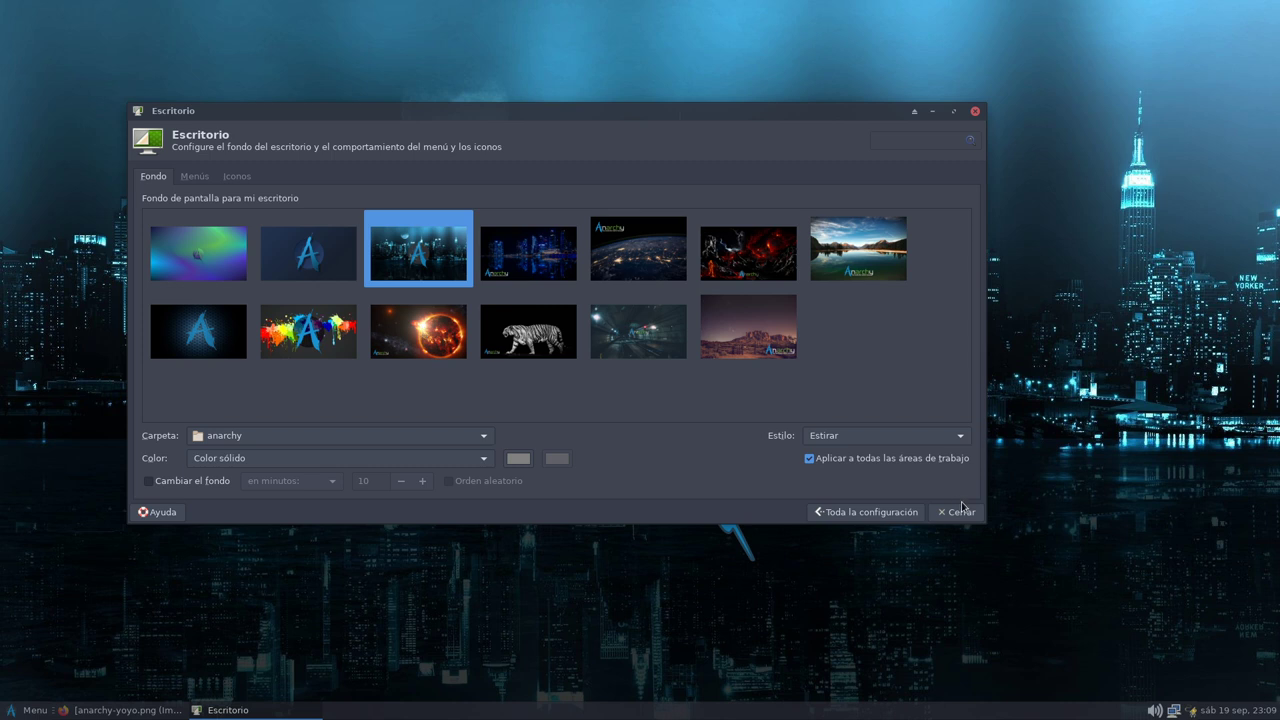
pyautogui.click(868, 512)
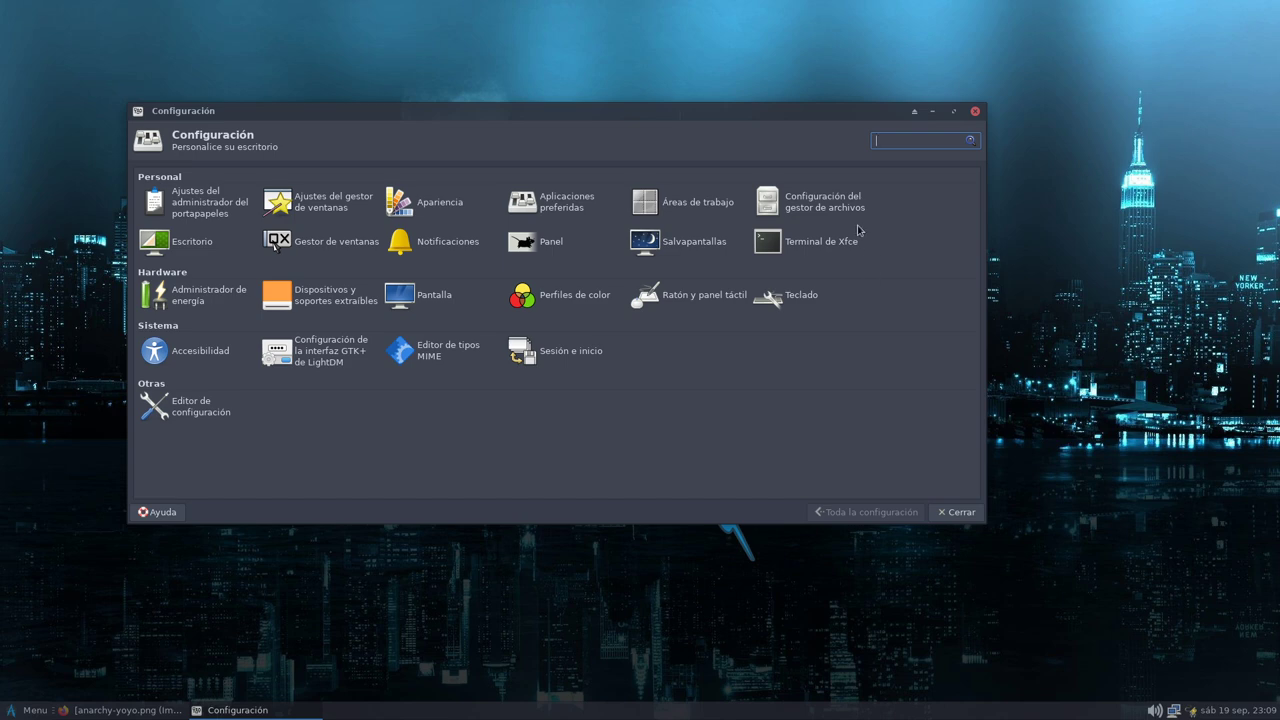
pyautogui.click(975, 112)
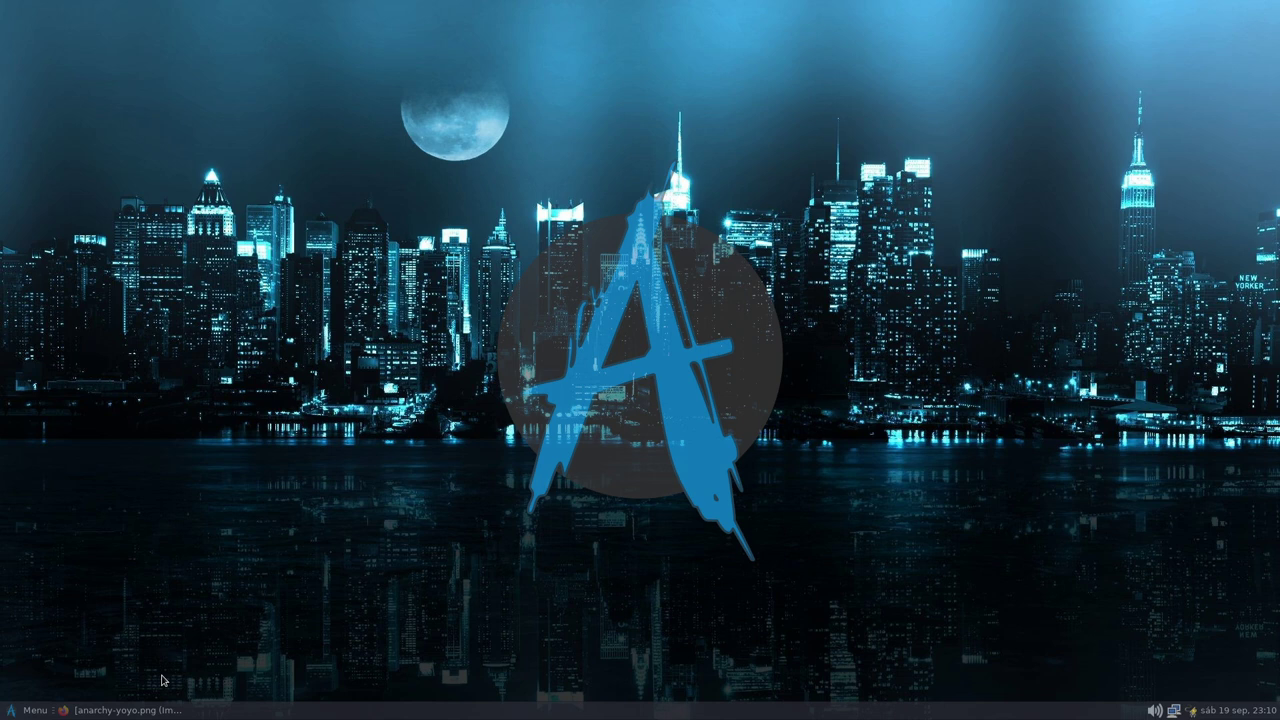
# Step: Open the applications menu, enlarge it to fit all the favorites, and list all applications
pyautogui.click(32, 710)
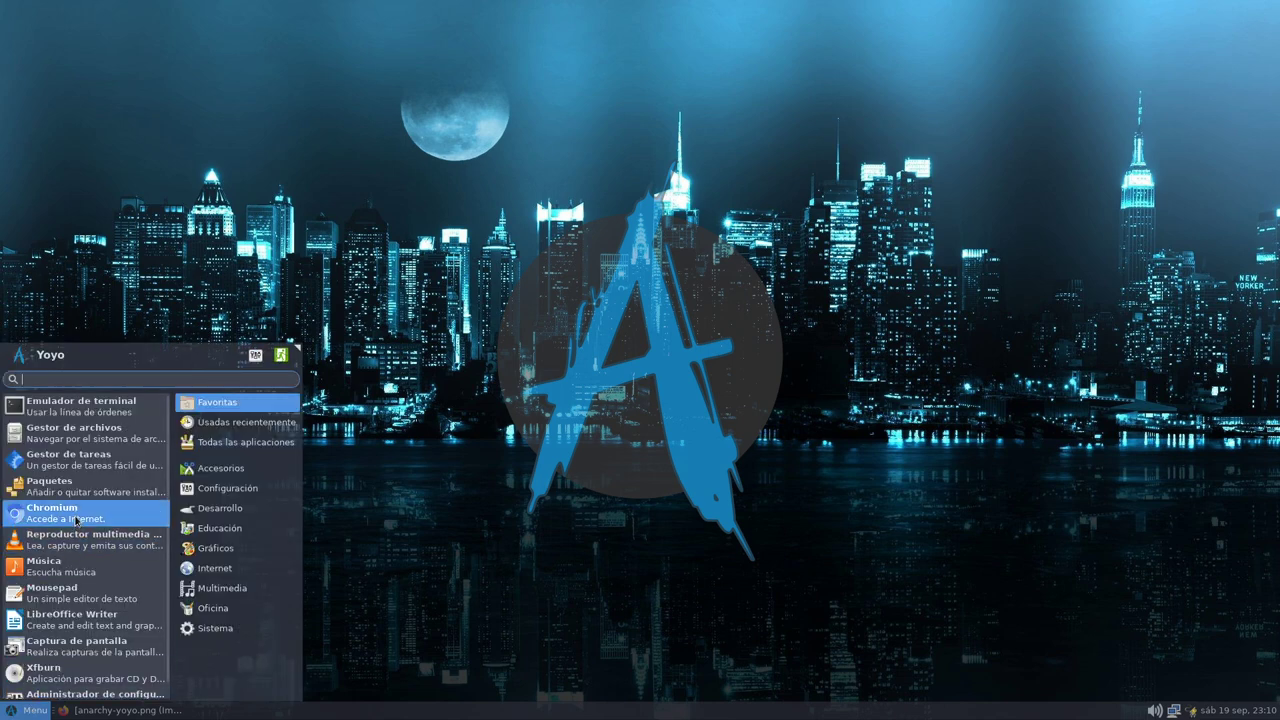
pyautogui.moveTo(289, 357); pyautogui.dragTo(344, 262)
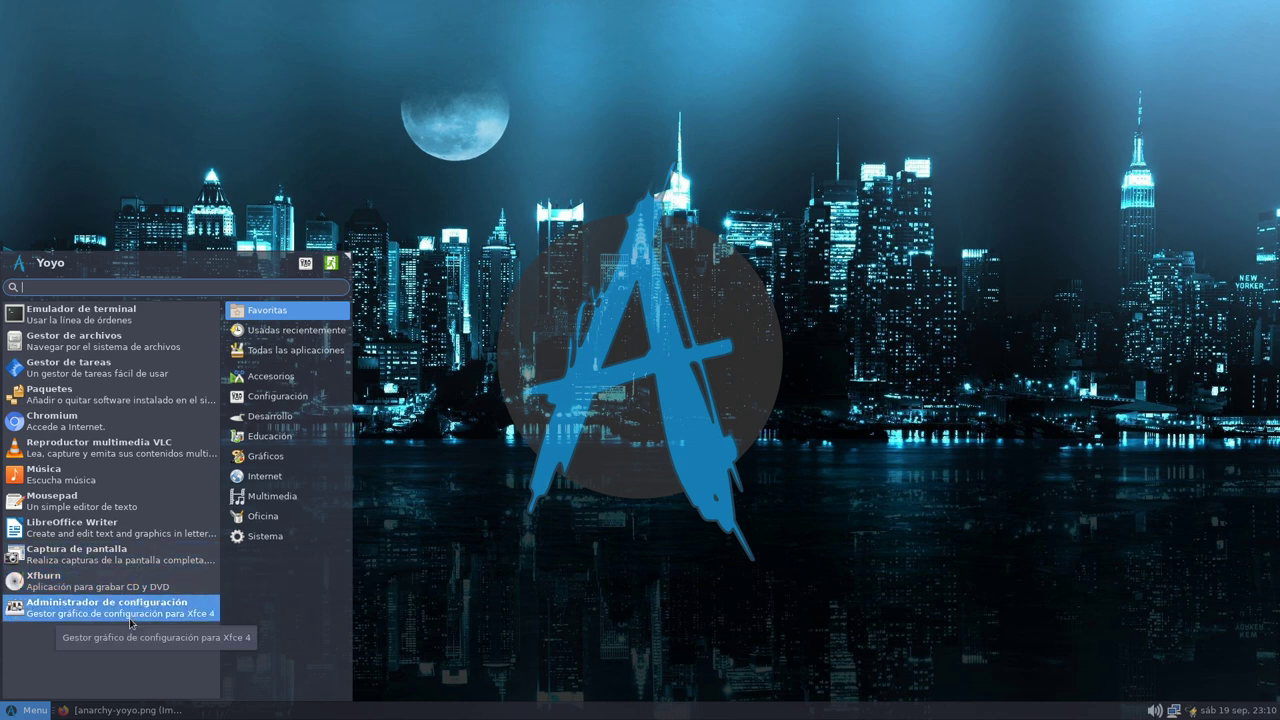
pyautogui.click(263, 336)
pyautogui.click(273, 352)
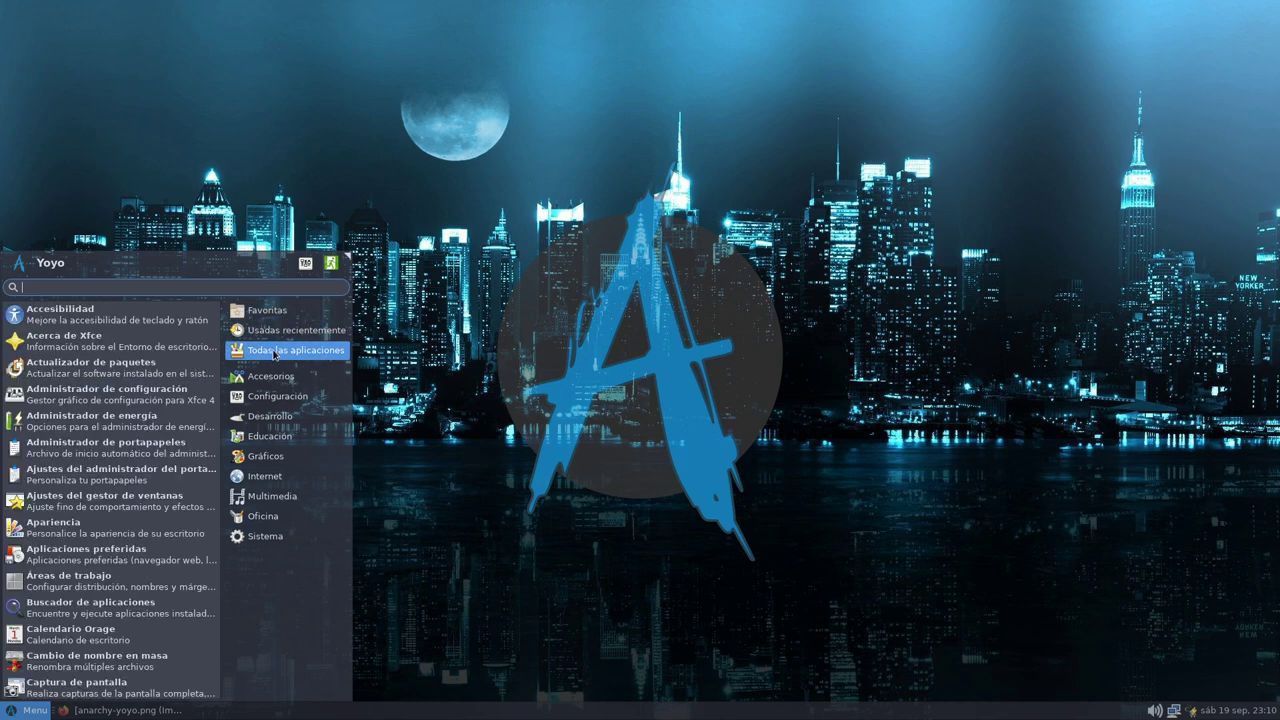
# Step: Look through the applications menu categories from Accesorios to Sistema, and close the menu
pyautogui.click(273, 380)
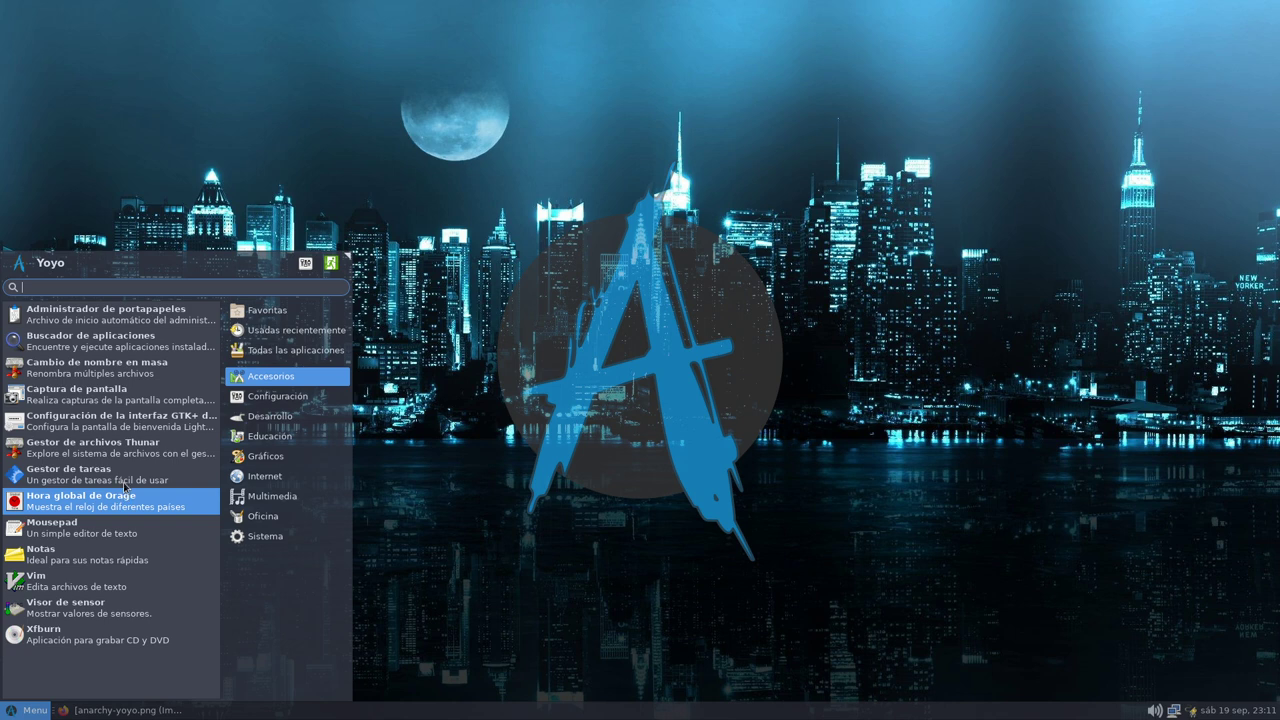
pyautogui.click(252, 400)
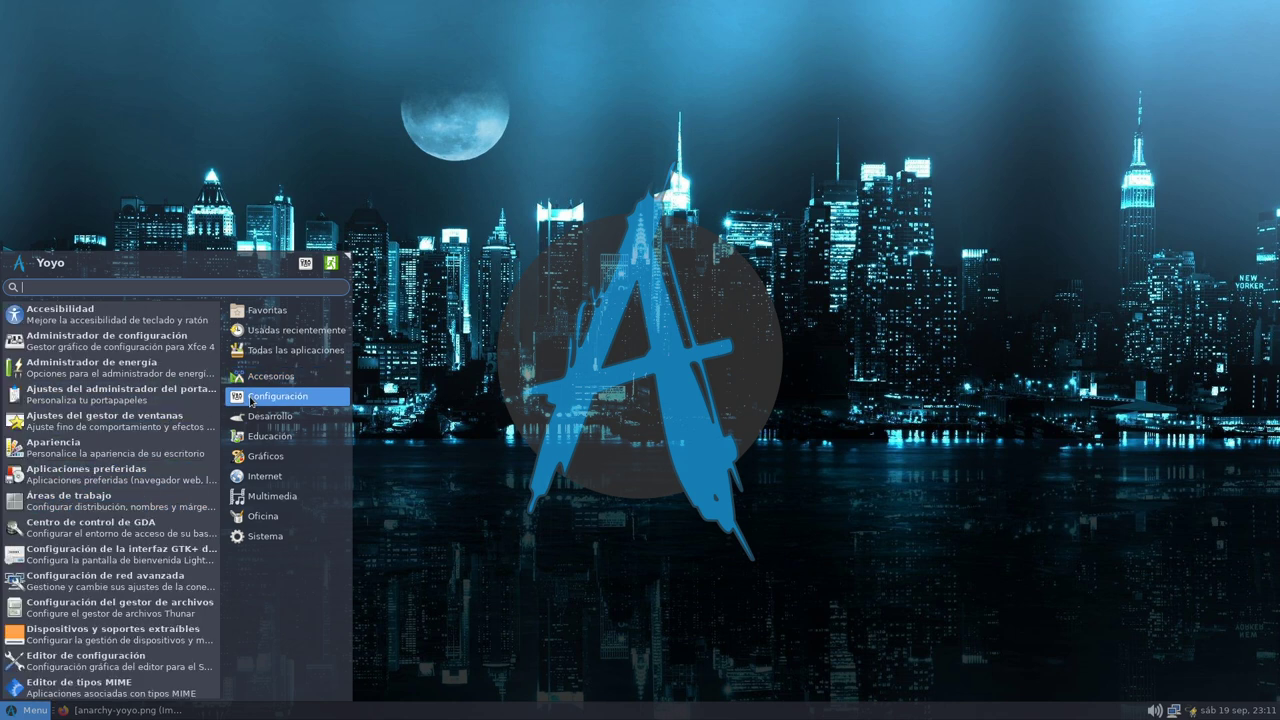
pyautogui.click(261, 419)
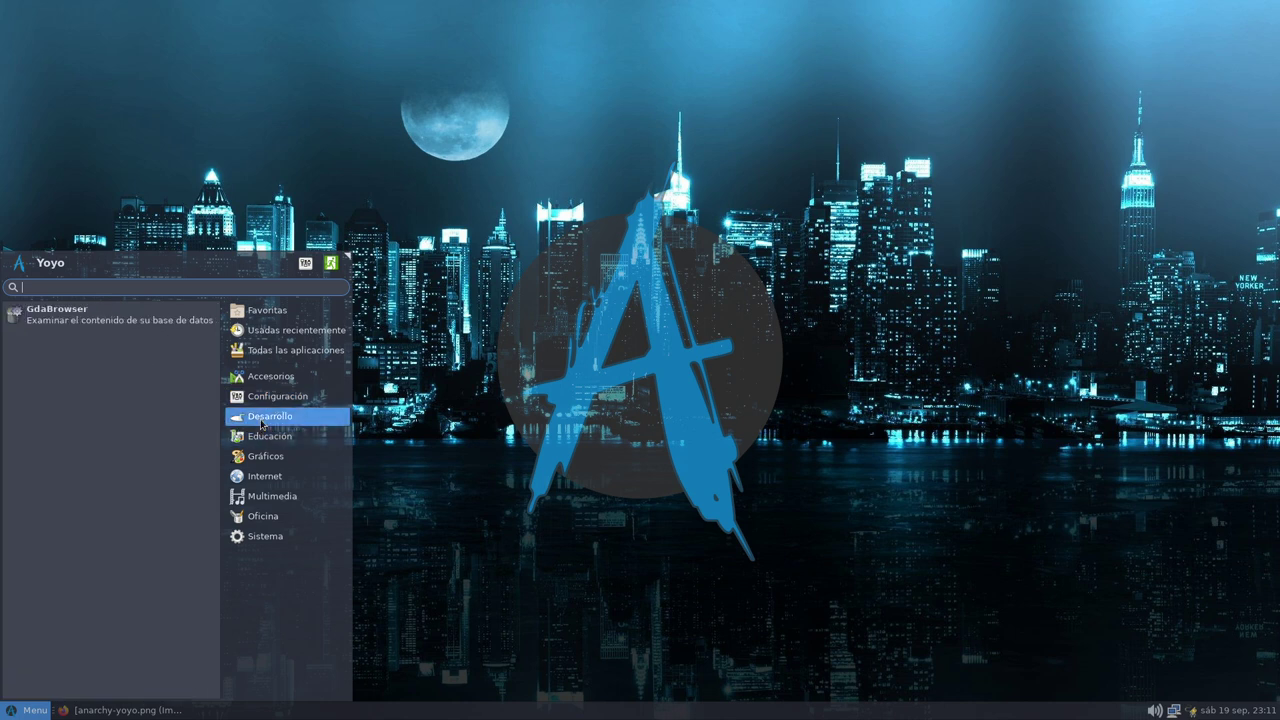
pyautogui.click(262, 437)
pyautogui.click(262, 456)
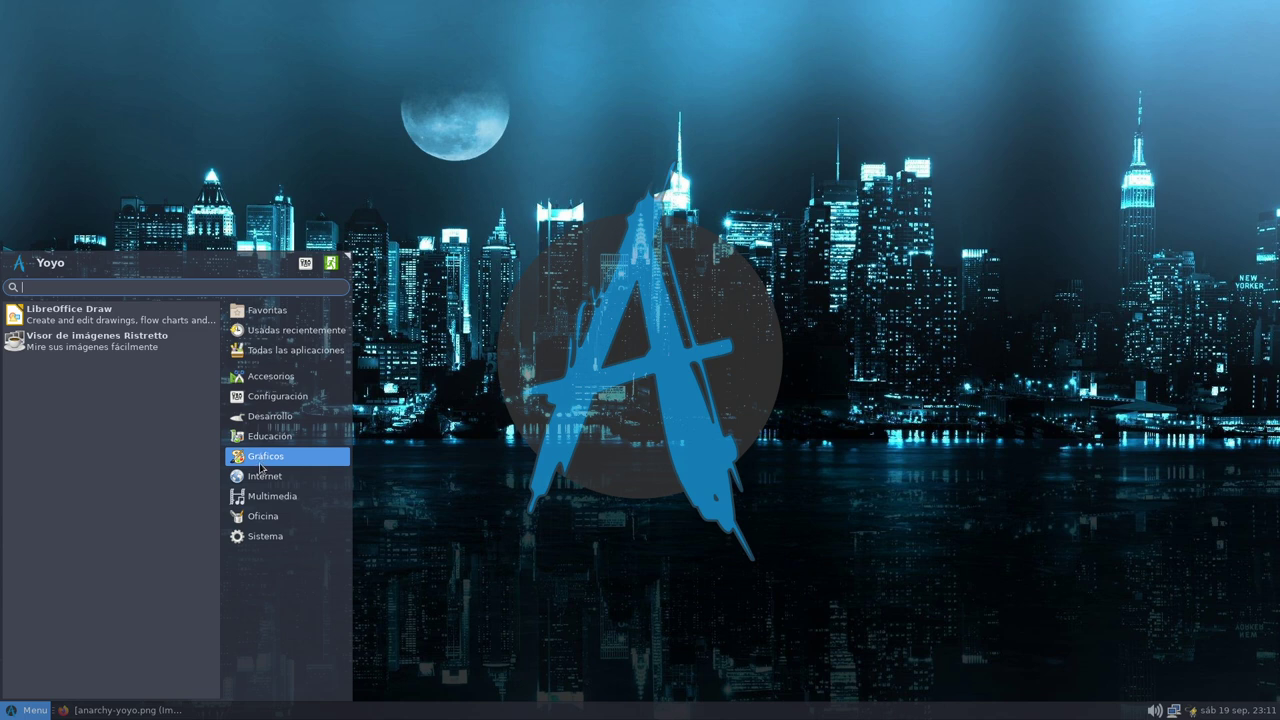
pyautogui.click(260, 476)
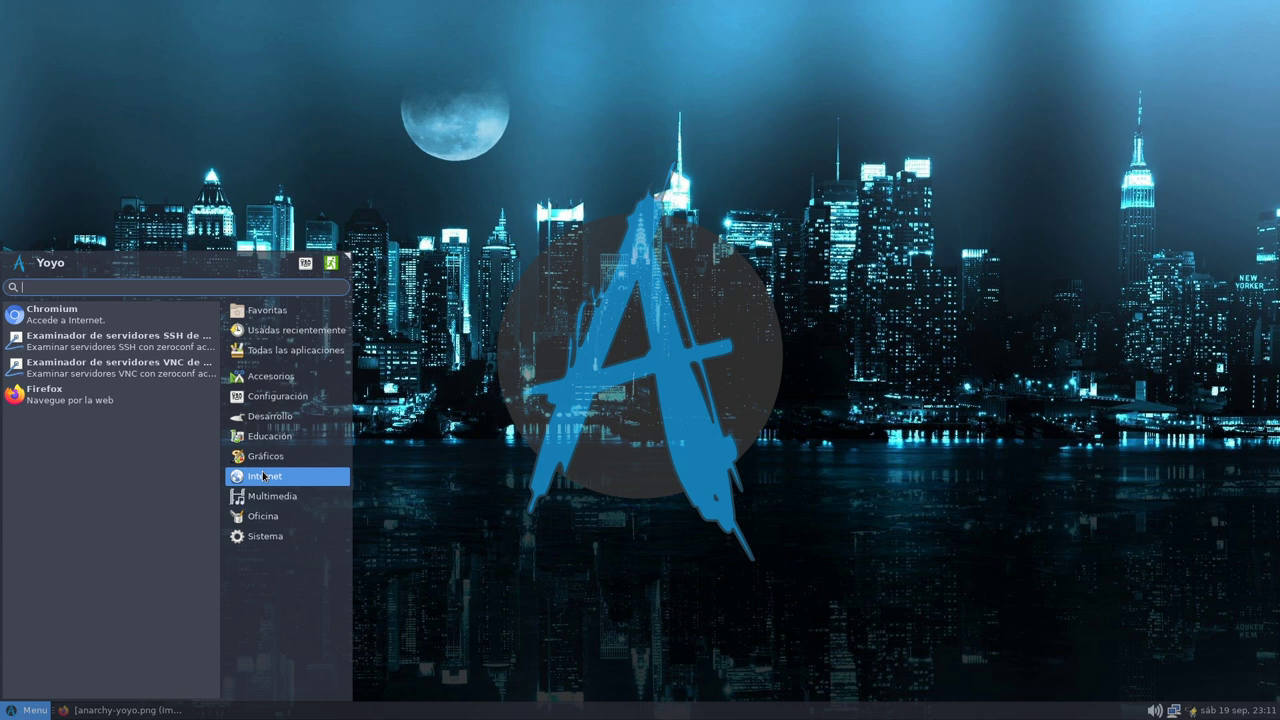
pyautogui.click(268, 498)
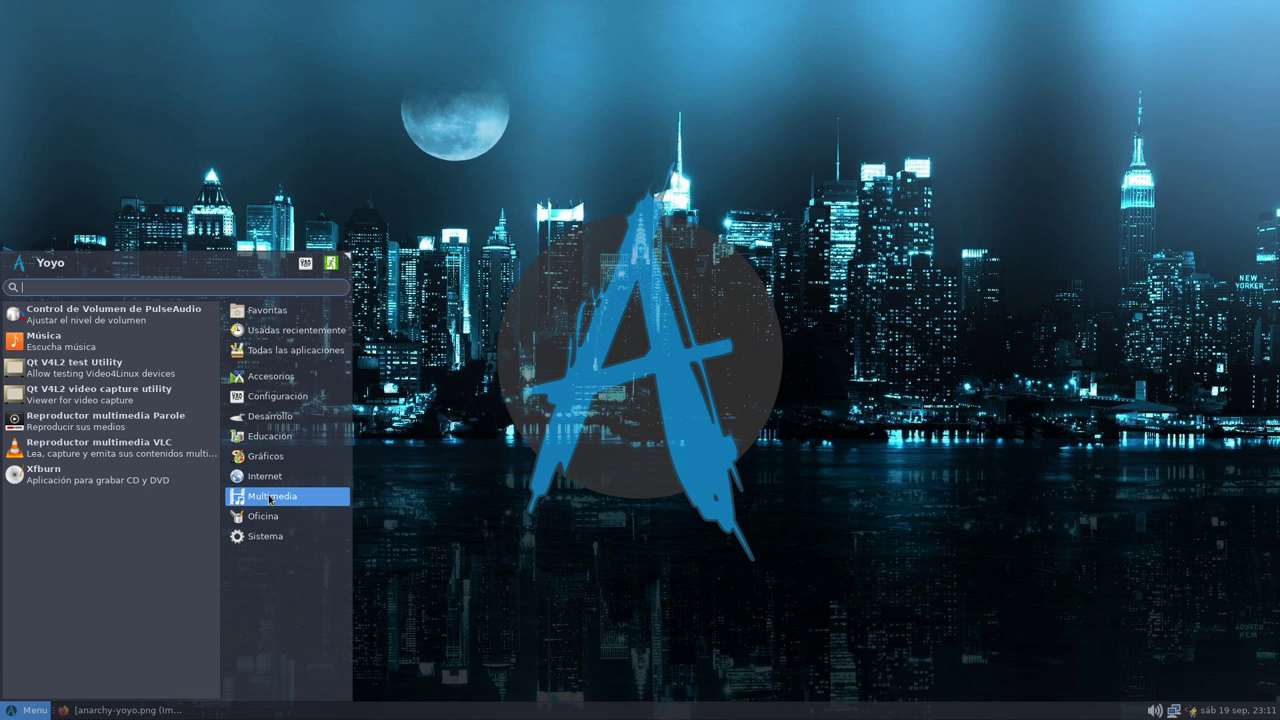
pyautogui.click(268, 535)
pyautogui.click(268, 517)
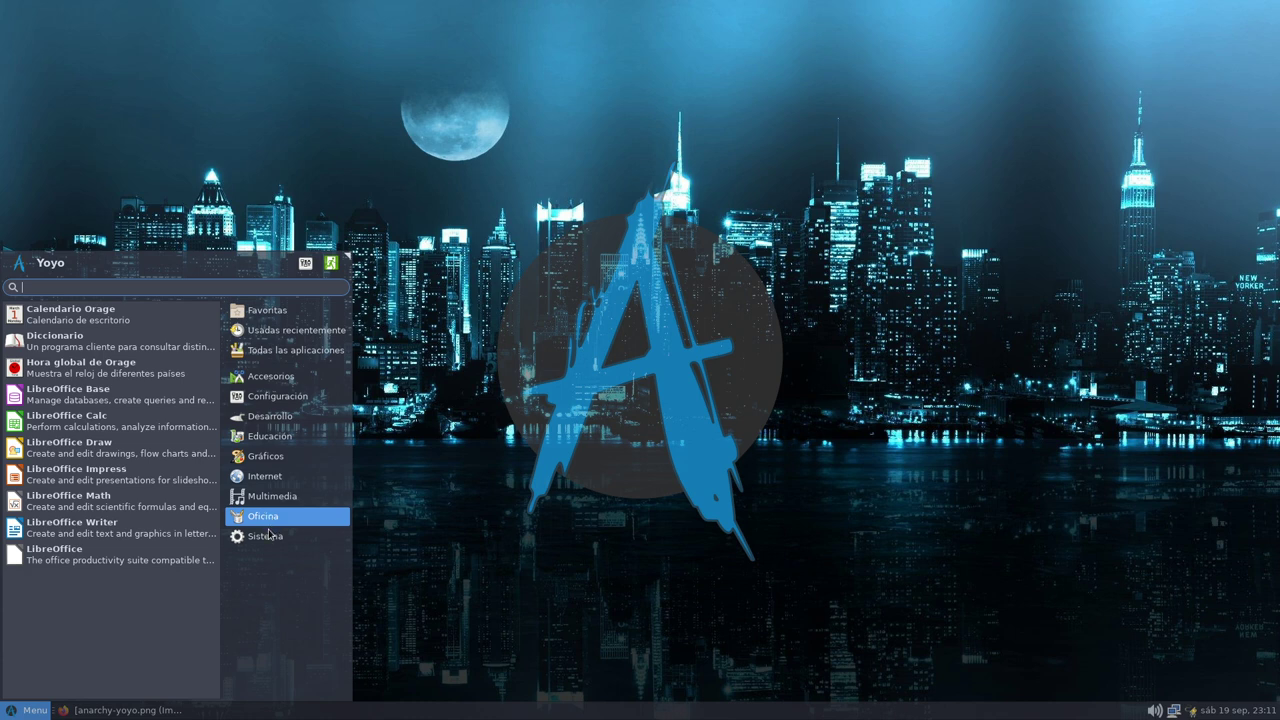
pyautogui.click(268, 538)
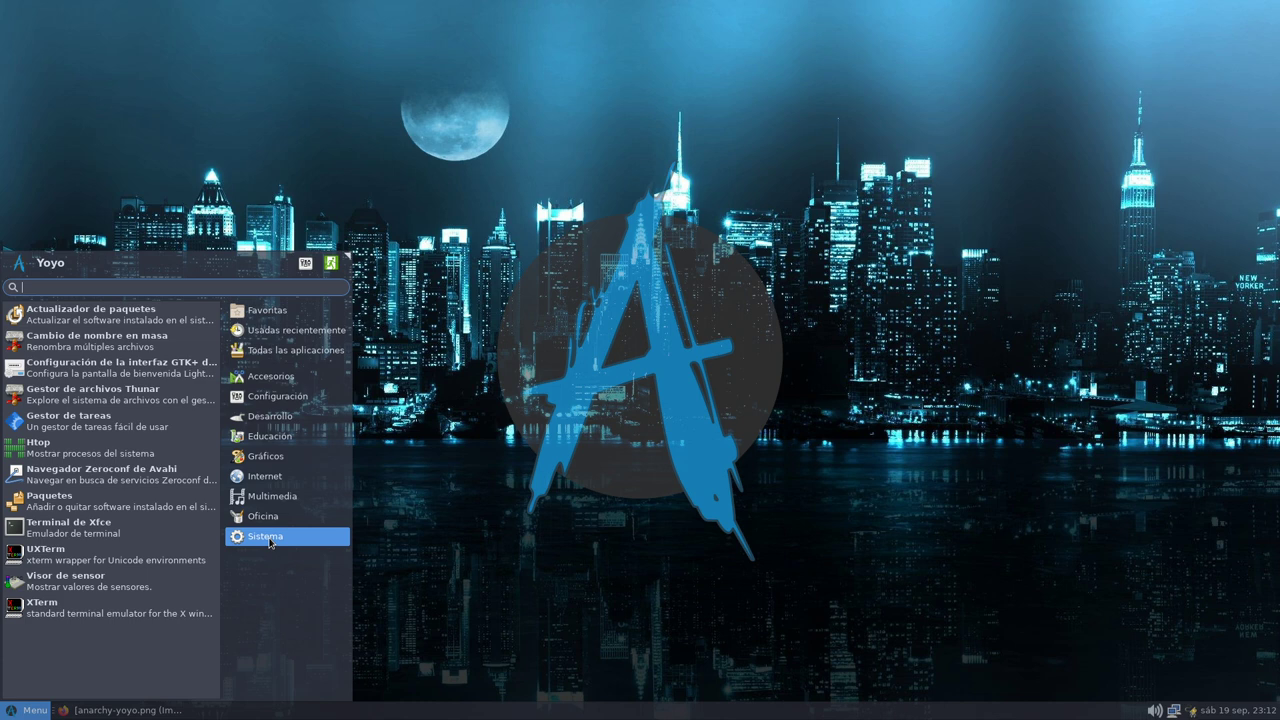
pyautogui.click(265, 456)
pyautogui.click(485, 334)
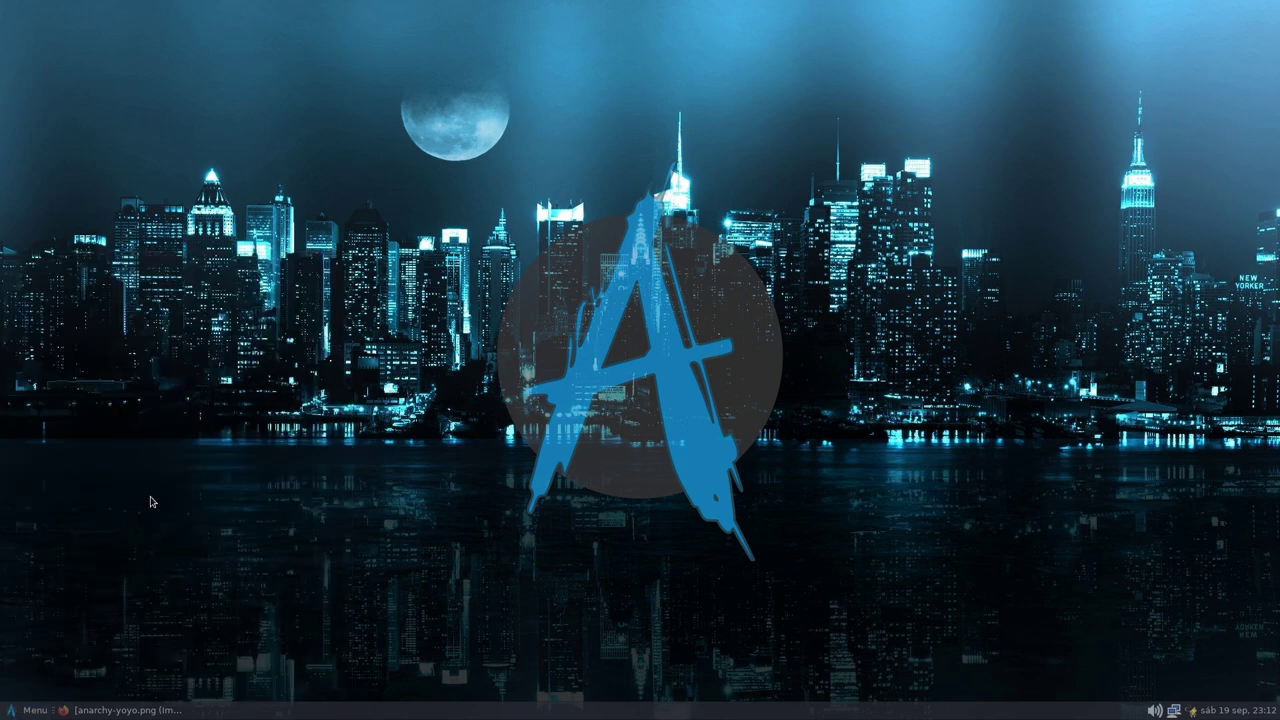
# Step: Open the file manager from the favorites, enlarge its window, and reposition it on the desktop
pyautogui.rightClick(89, 364)
pyautogui.click(366, 287)
pyautogui.press('super')
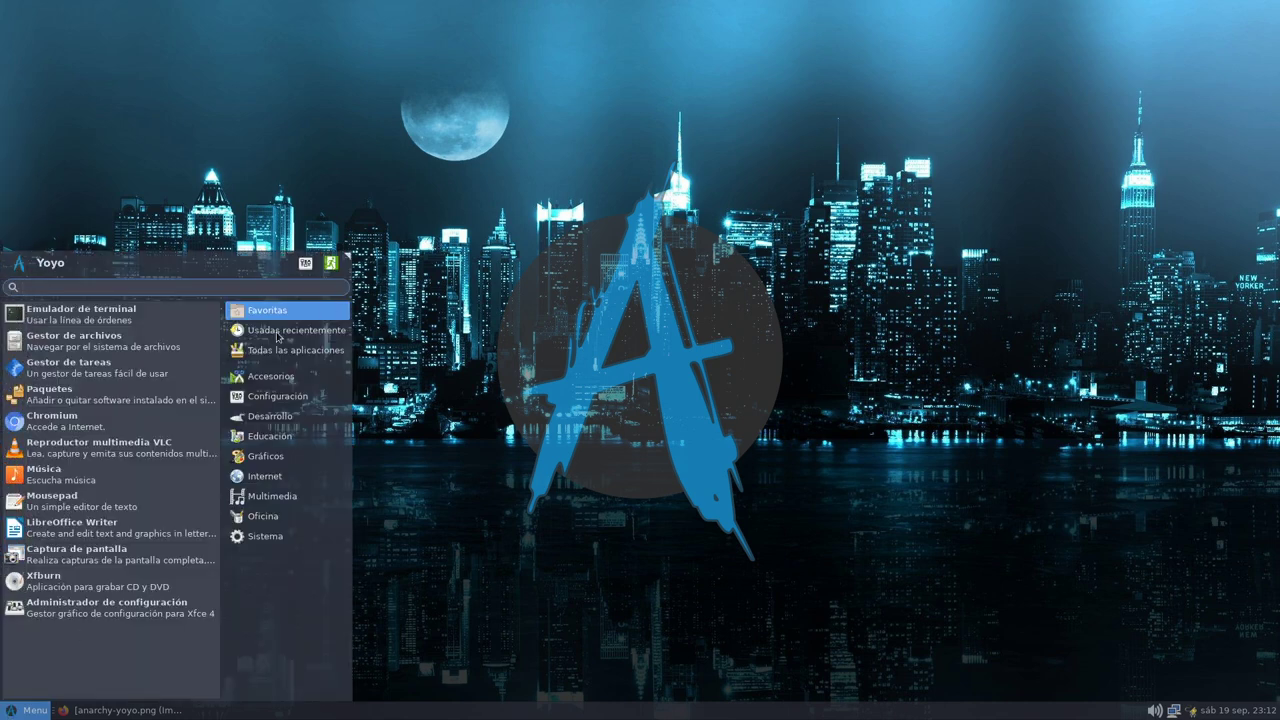
pyautogui.click(123, 345)
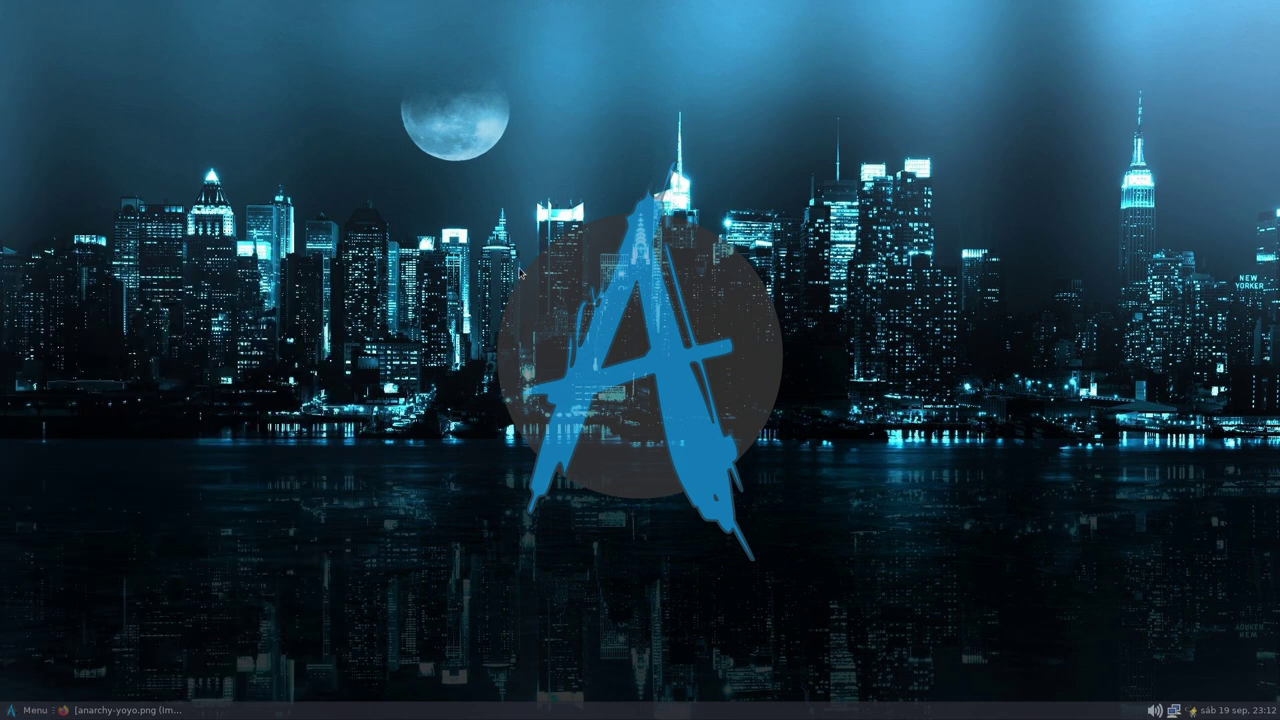
pyautogui.moveTo(622, 173); pyautogui.dragTo(406, 126)
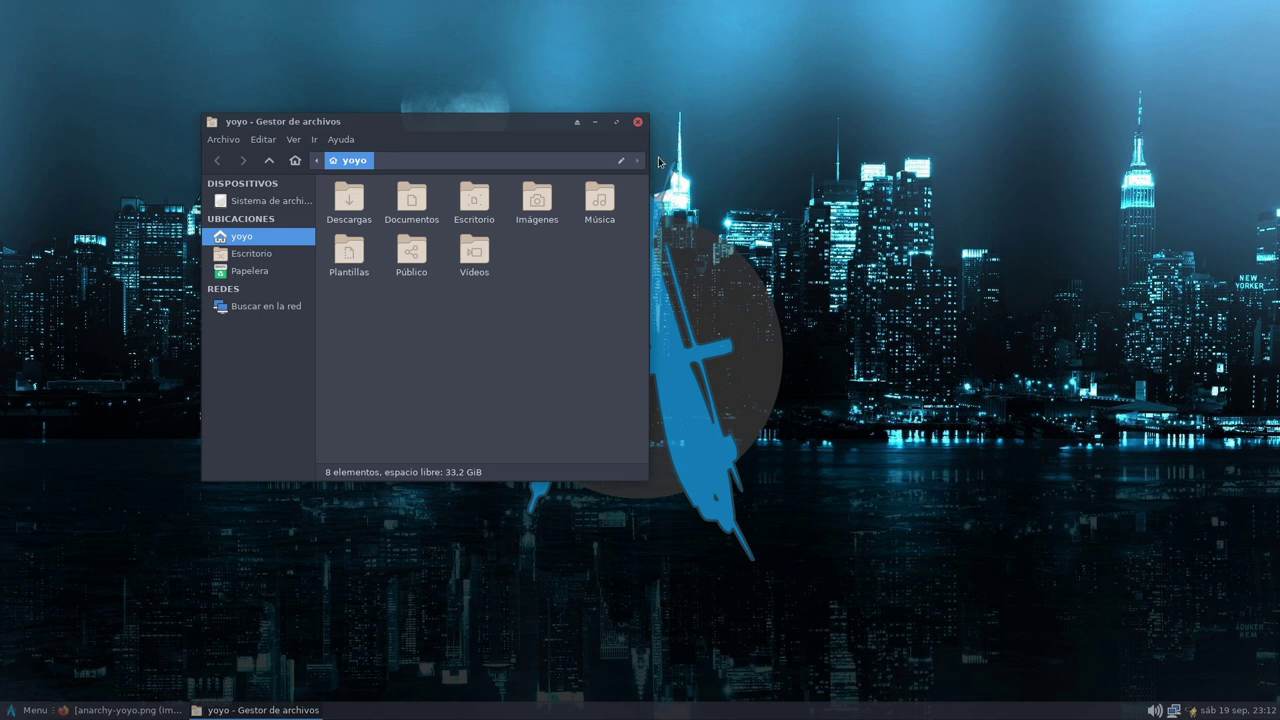
pyautogui.moveTo(645, 116); pyautogui.dragTo(970, 72)
pyautogui.moveTo(777, 80); pyautogui.dragTo(748, 122)
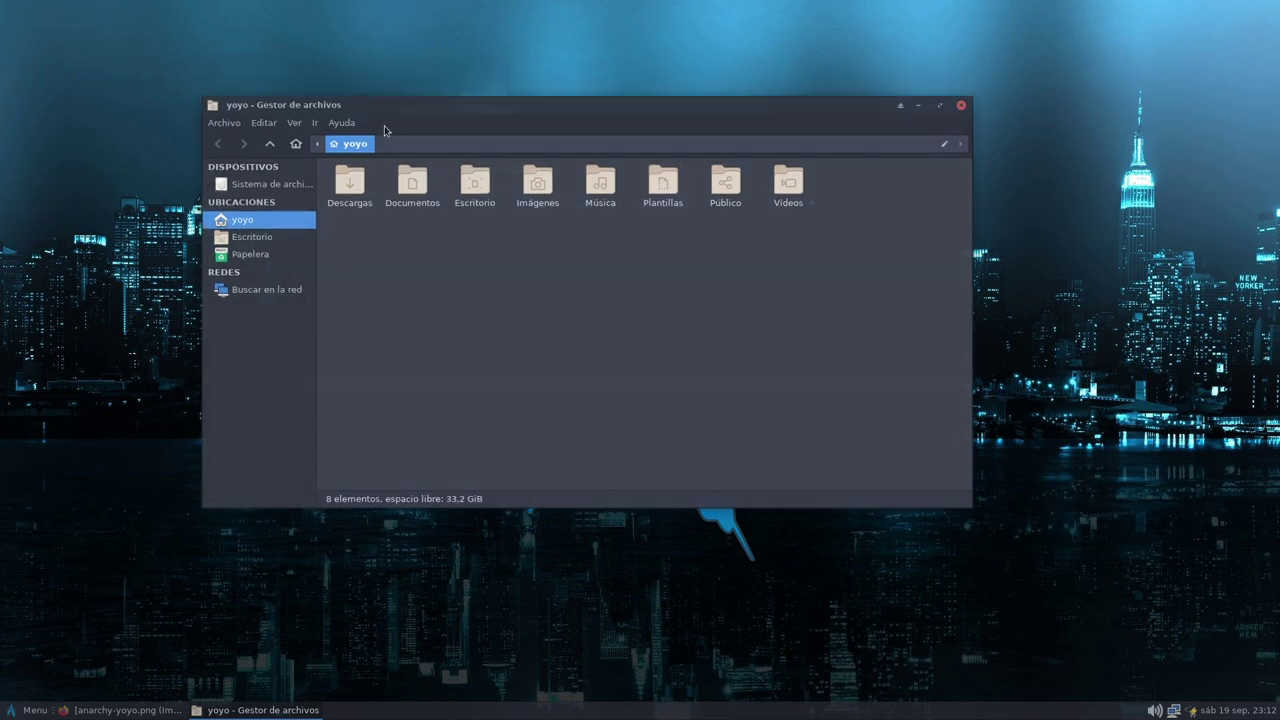
# Step: View the Thunar version and copyright information, and close the dialog
pyautogui.click(354, 124)
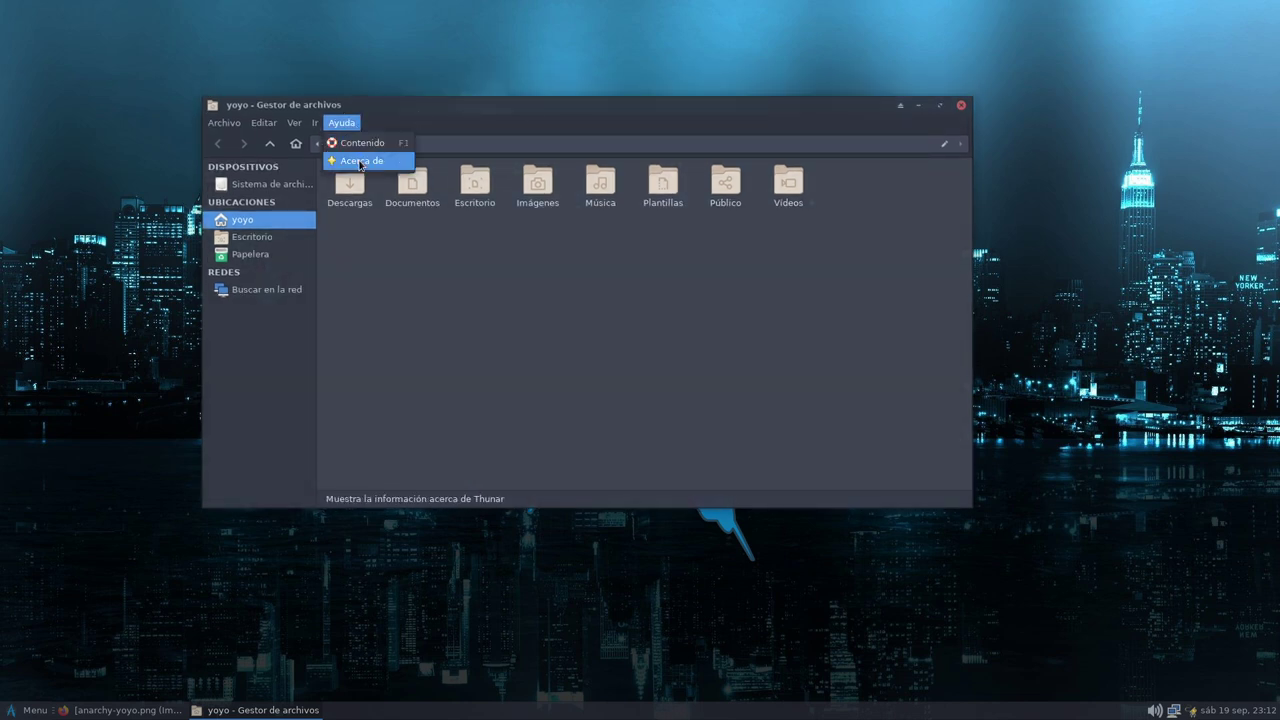
pyautogui.click(360, 161)
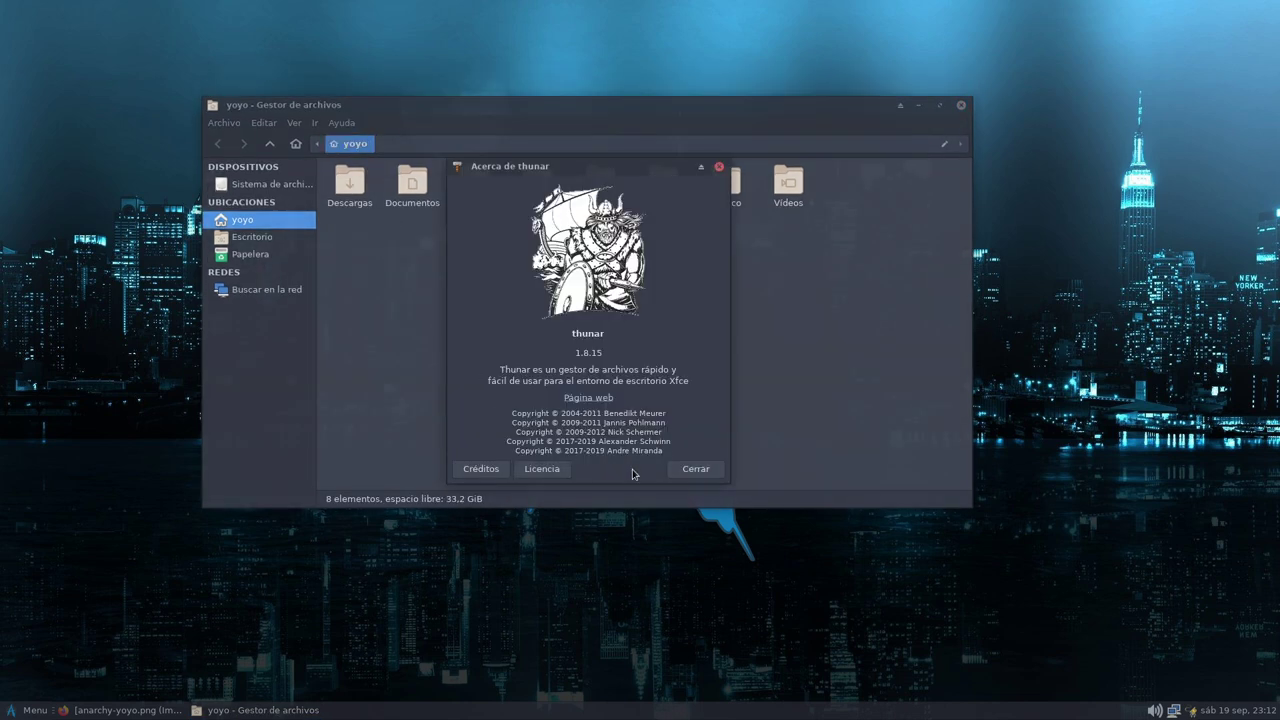
pyautogui.click(694, 469)
# Step: Browse the file system root, look through the etc folder, and open its pacman.d folder
pyautogui.click(258, 186)
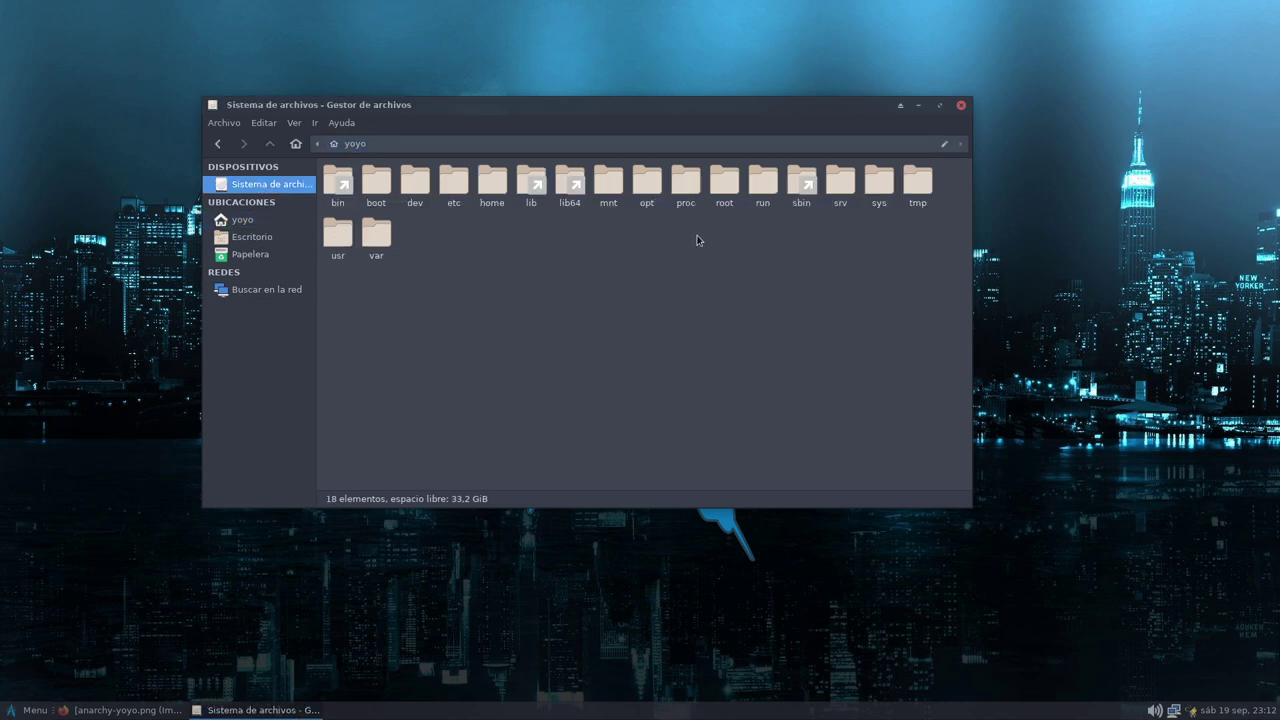
pyautogui.doubleClick(453, 180)
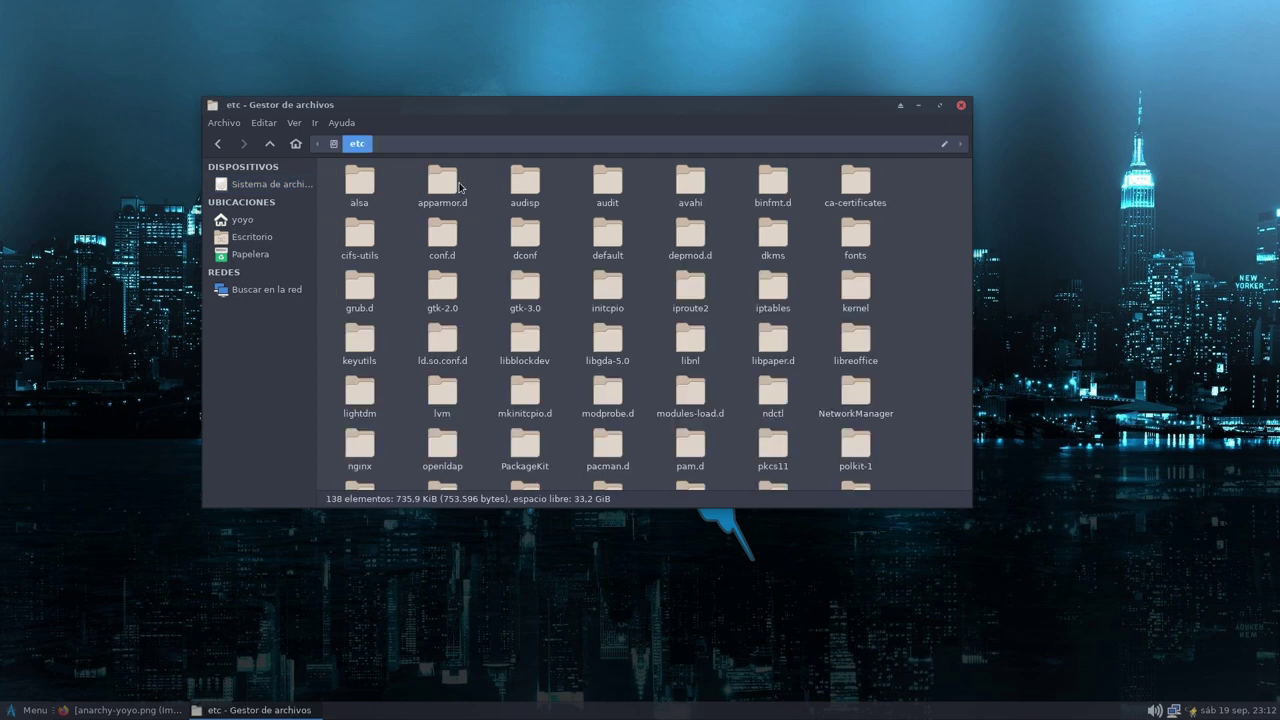
pyautogui.scroll(-2, 525, 320)
pyautogui.scroll(-4, 525, 320)
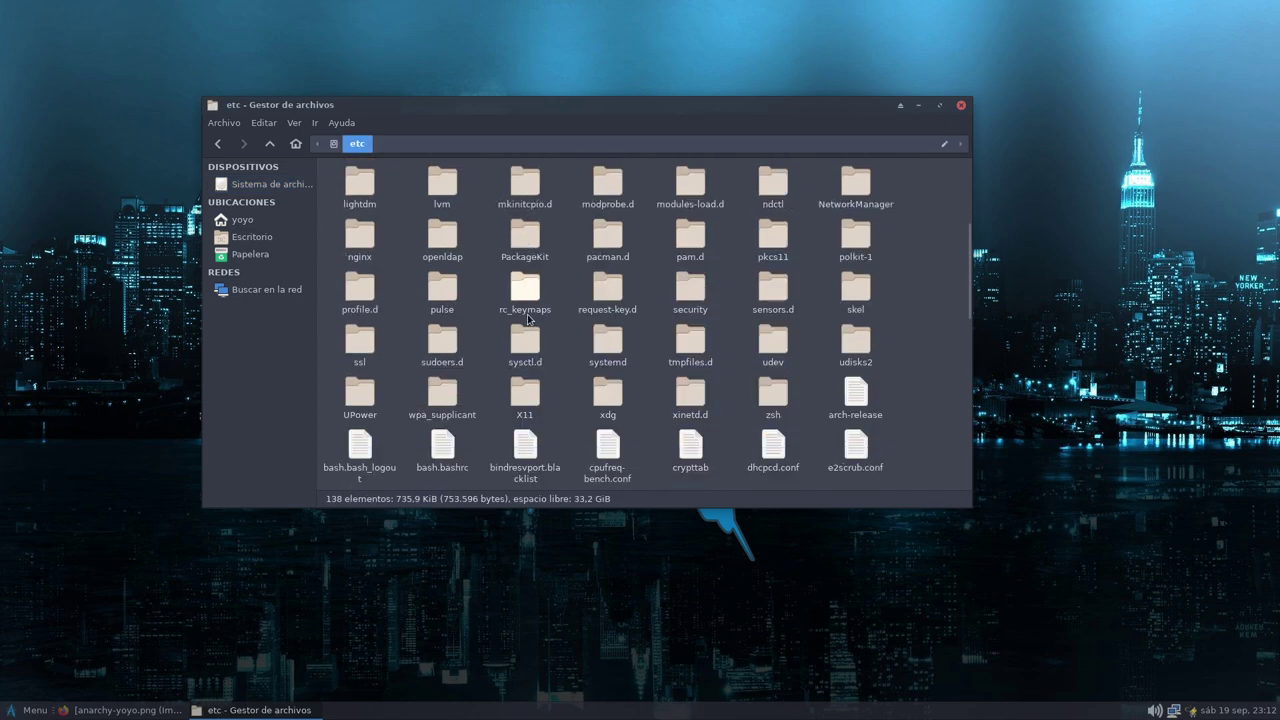
pyautogui.scroll(-1, 530, 318)
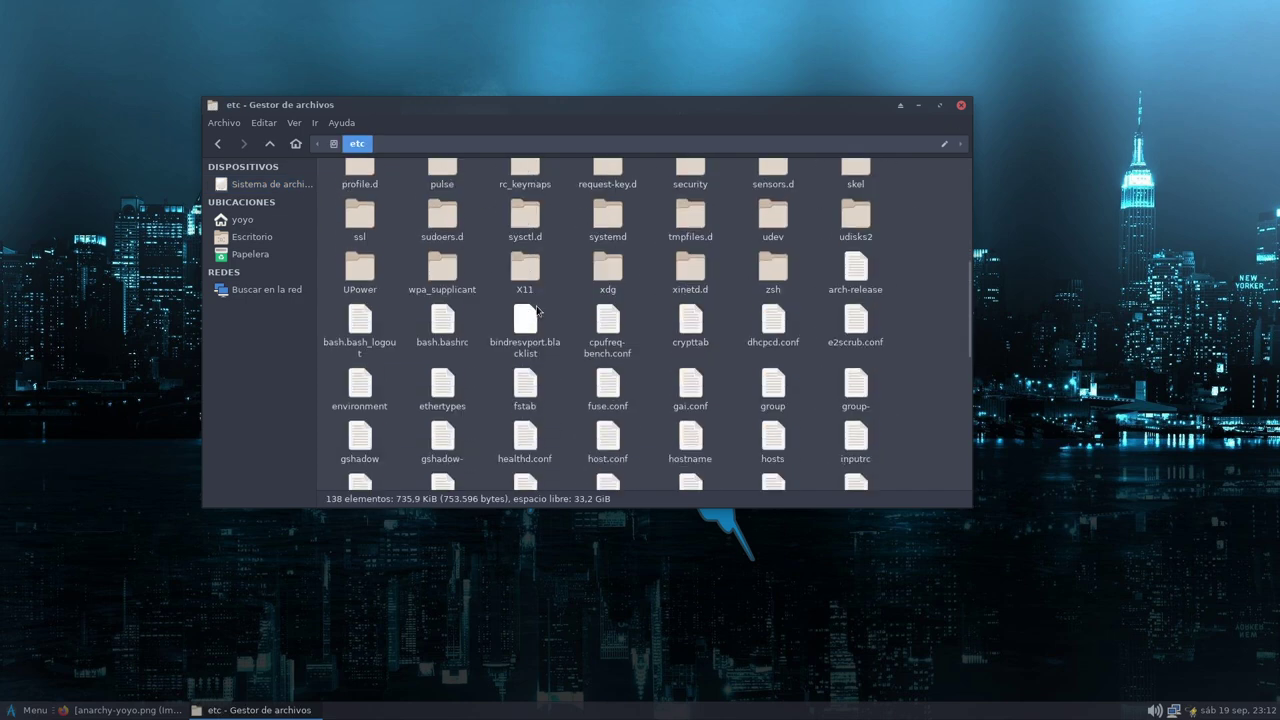
pyautogui.scroll(2, 538, 300)
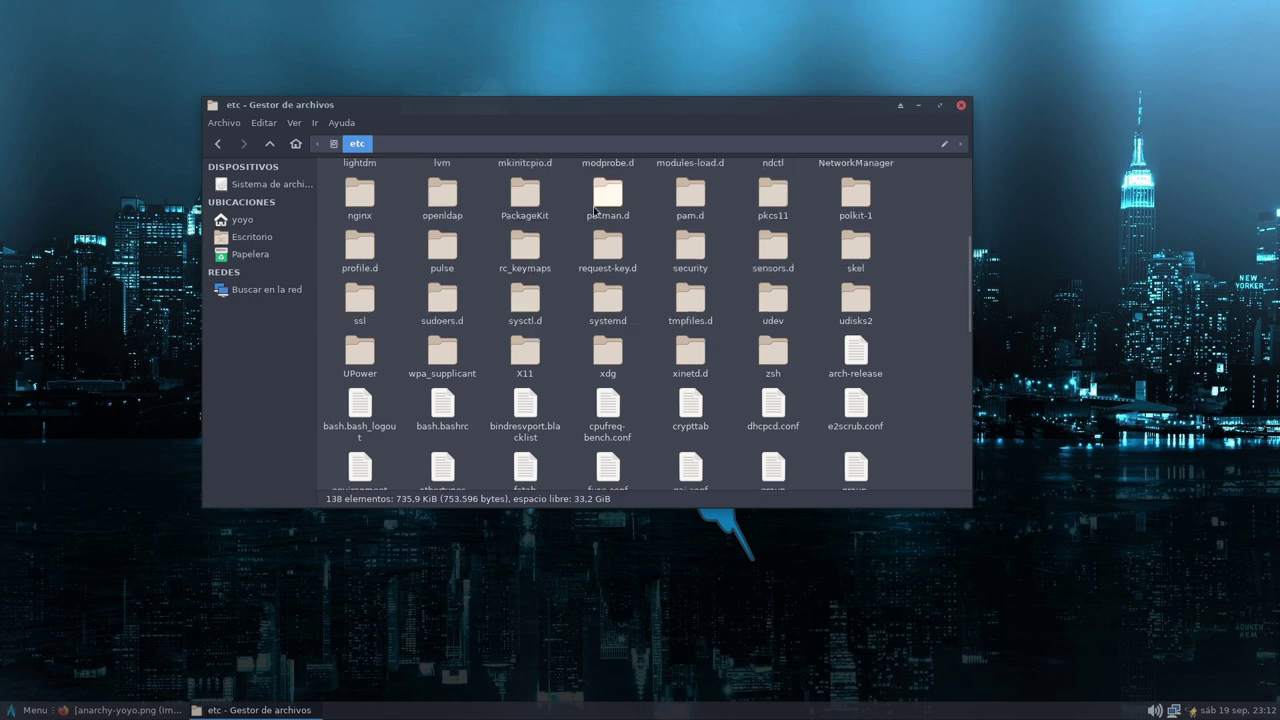
pyautogui.click(614, 199)
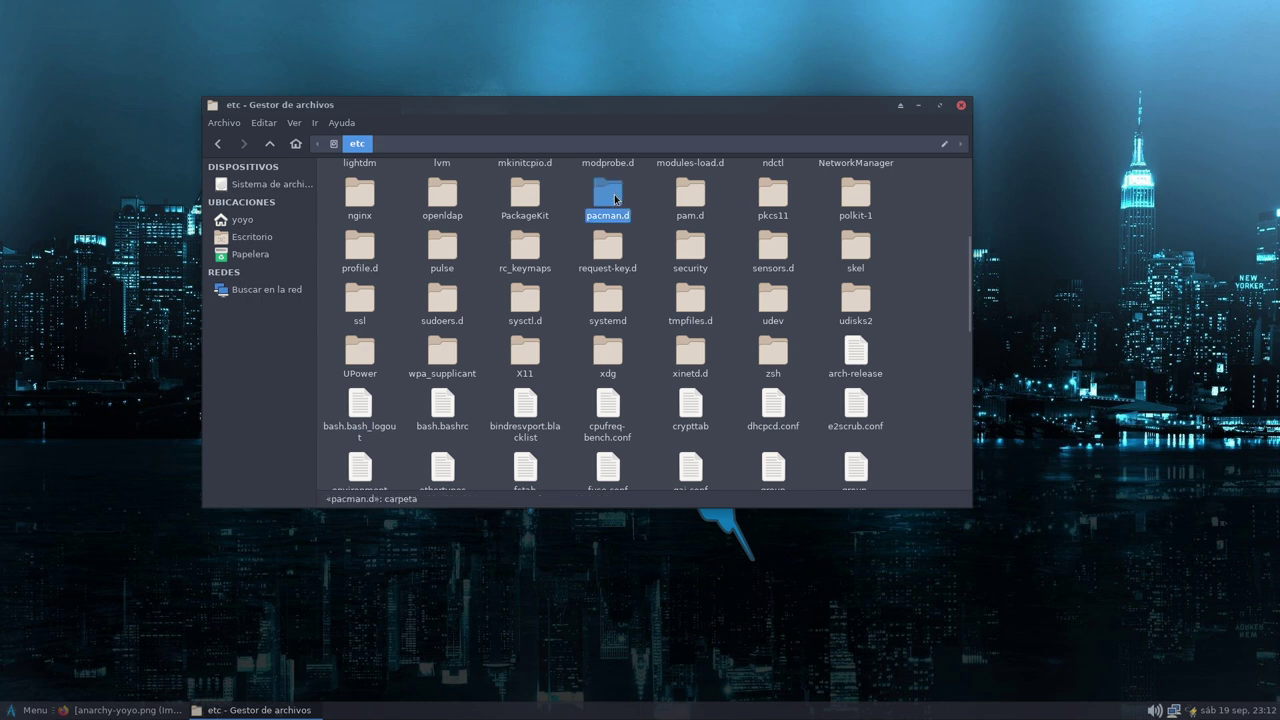
pyautogui.doubleClick(614, 199)
# Step: Read the mirrorlist file in Mousepad, close it, and revisit the etc folder before returning to pacman.d
pyautogui.rightClick(391, 189)
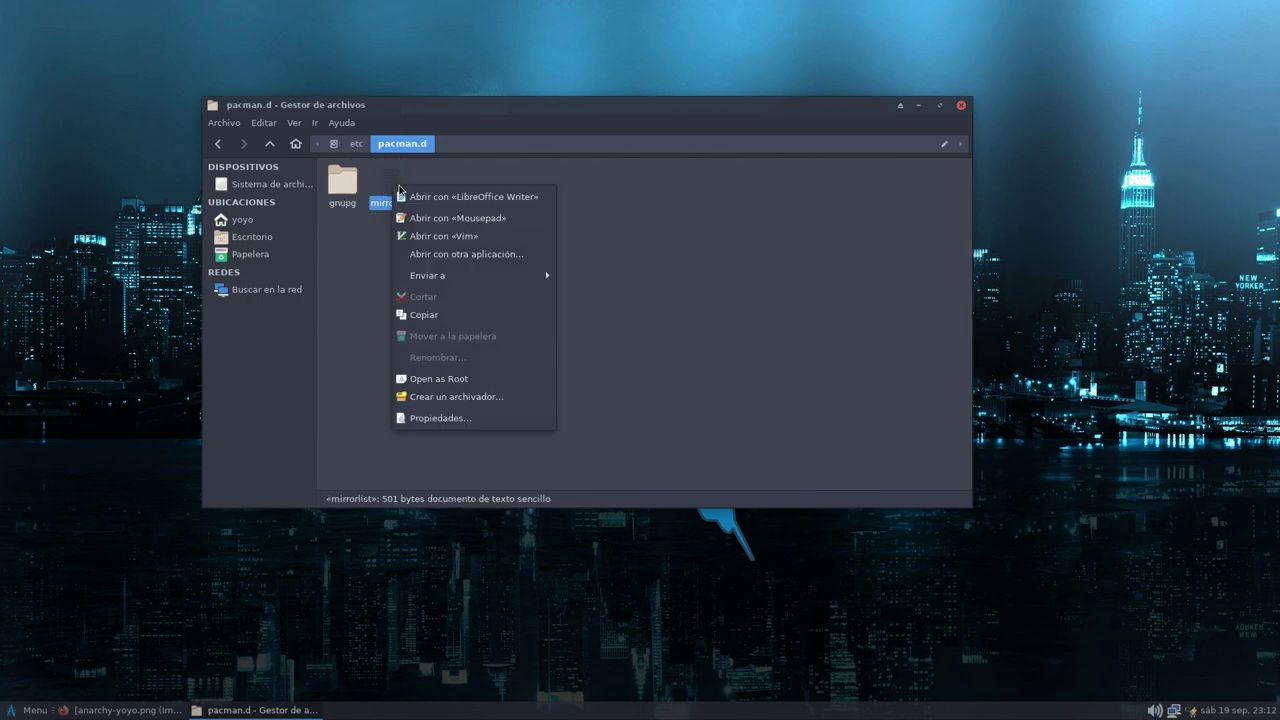
pyautogui.click(458, 220)
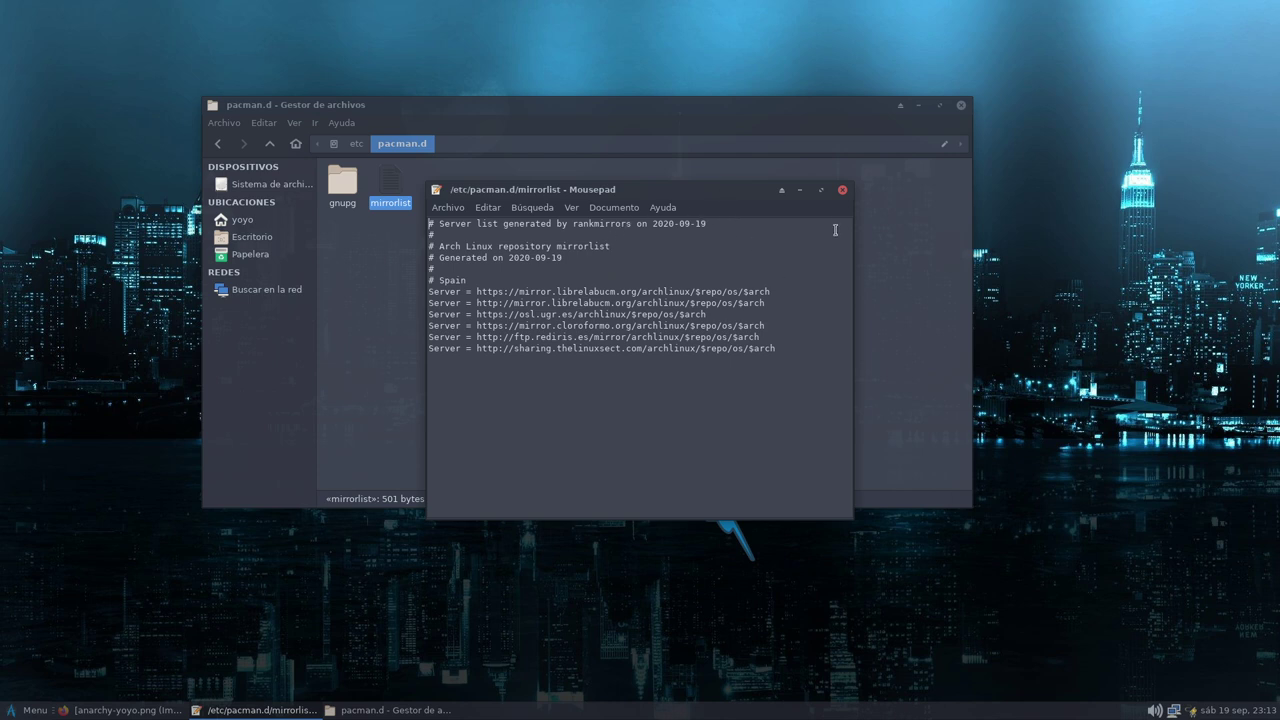
pyautogui.click(842, 190)
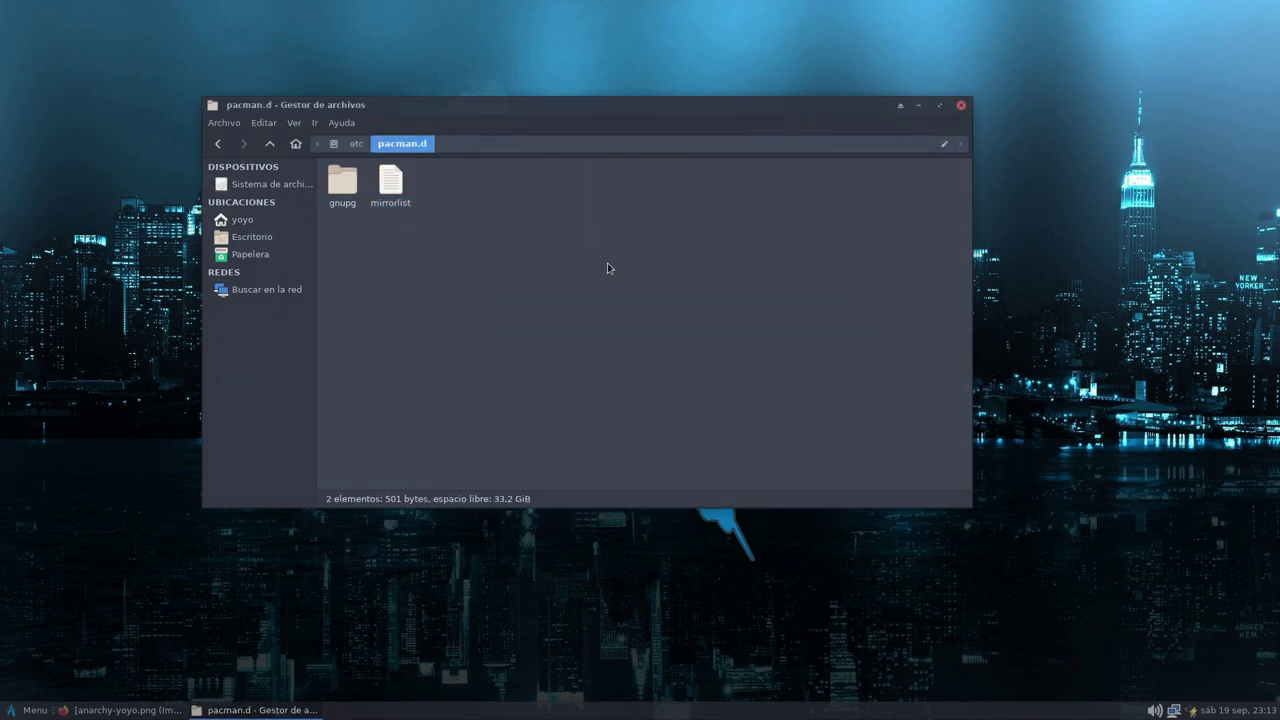
pyautogui.click(358, 146)
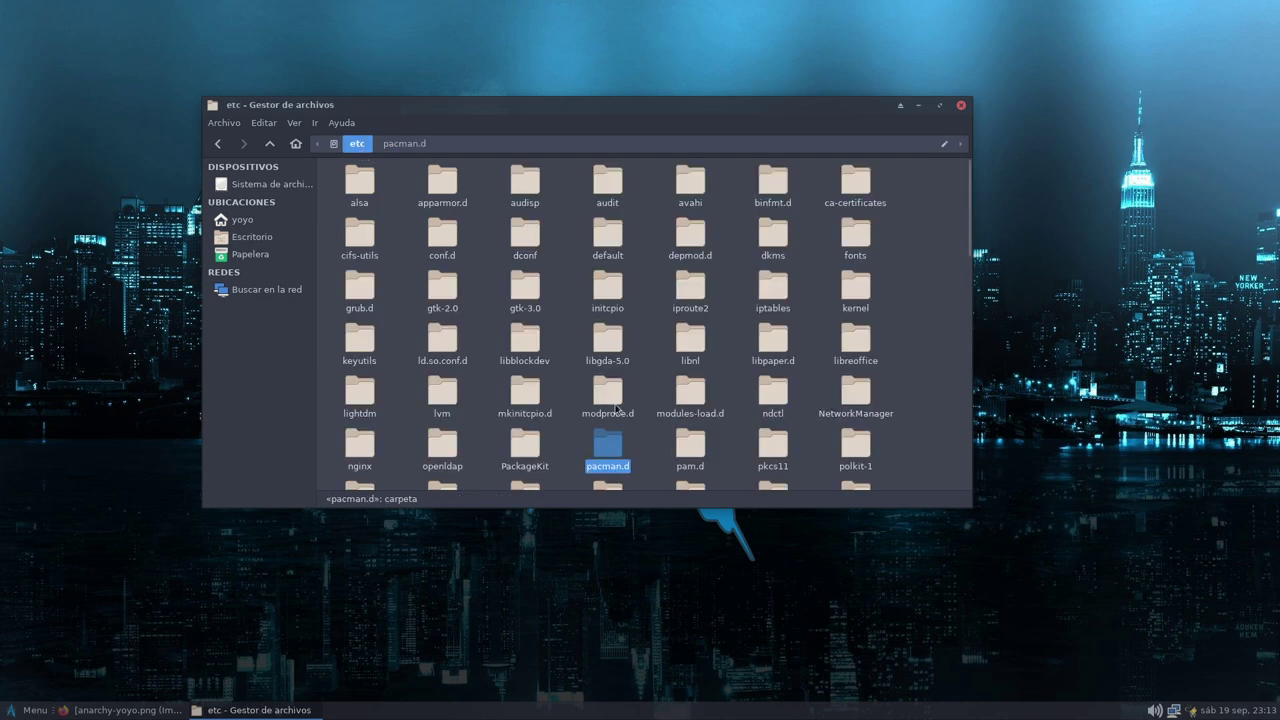
pyautogui.doubleClick(610, 447)
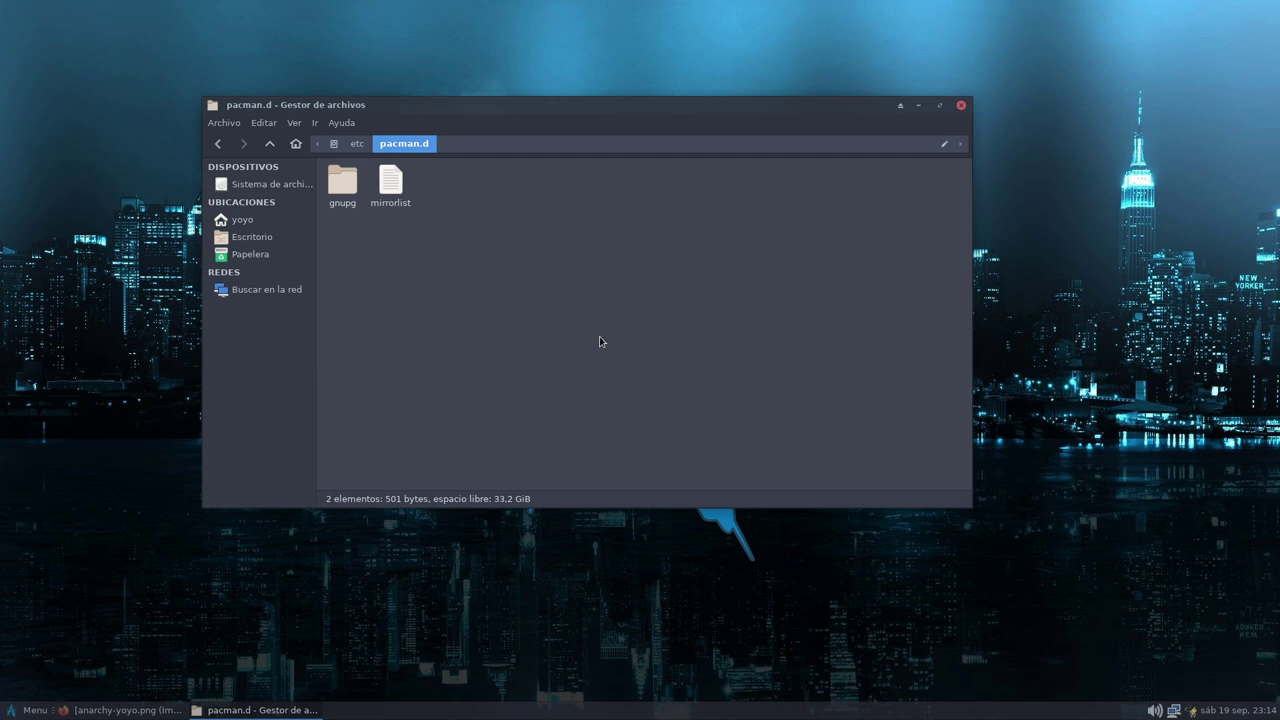
# Step: Close the file manager and open the Escritorio settings from the configuration manager
pyautogui.click(960, 105)
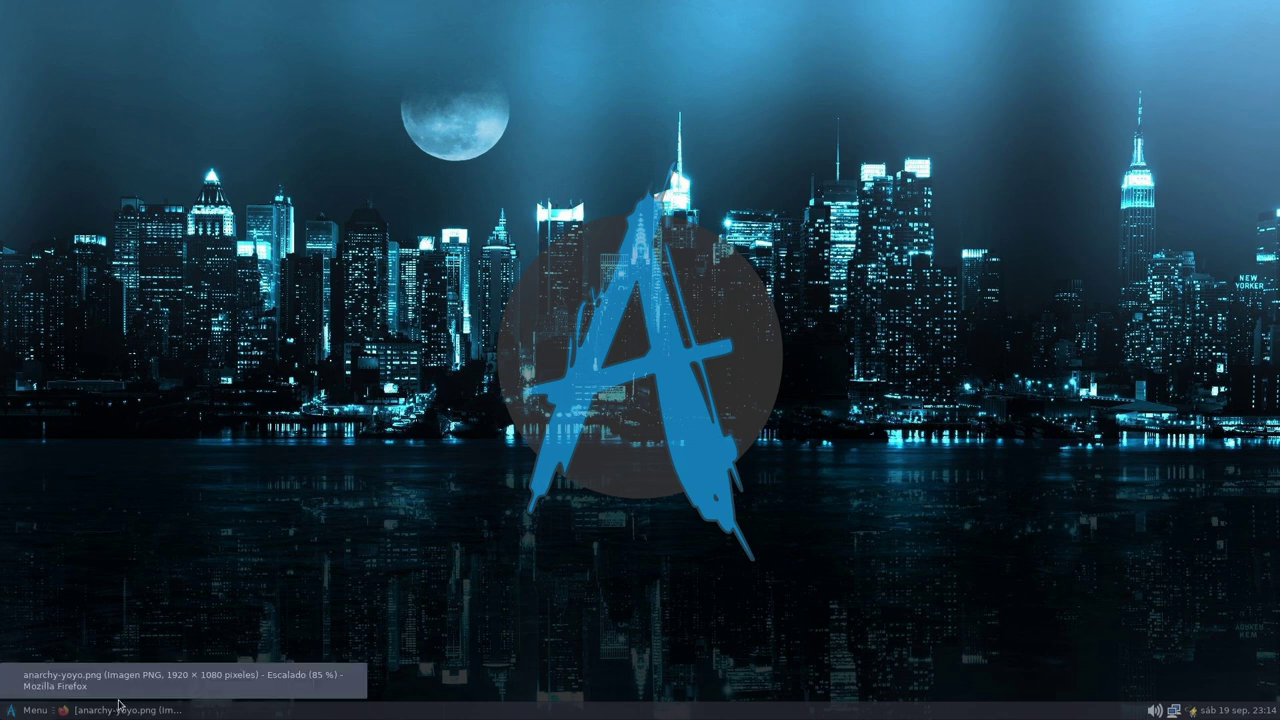
pyautogui.rightClick(901, 125)
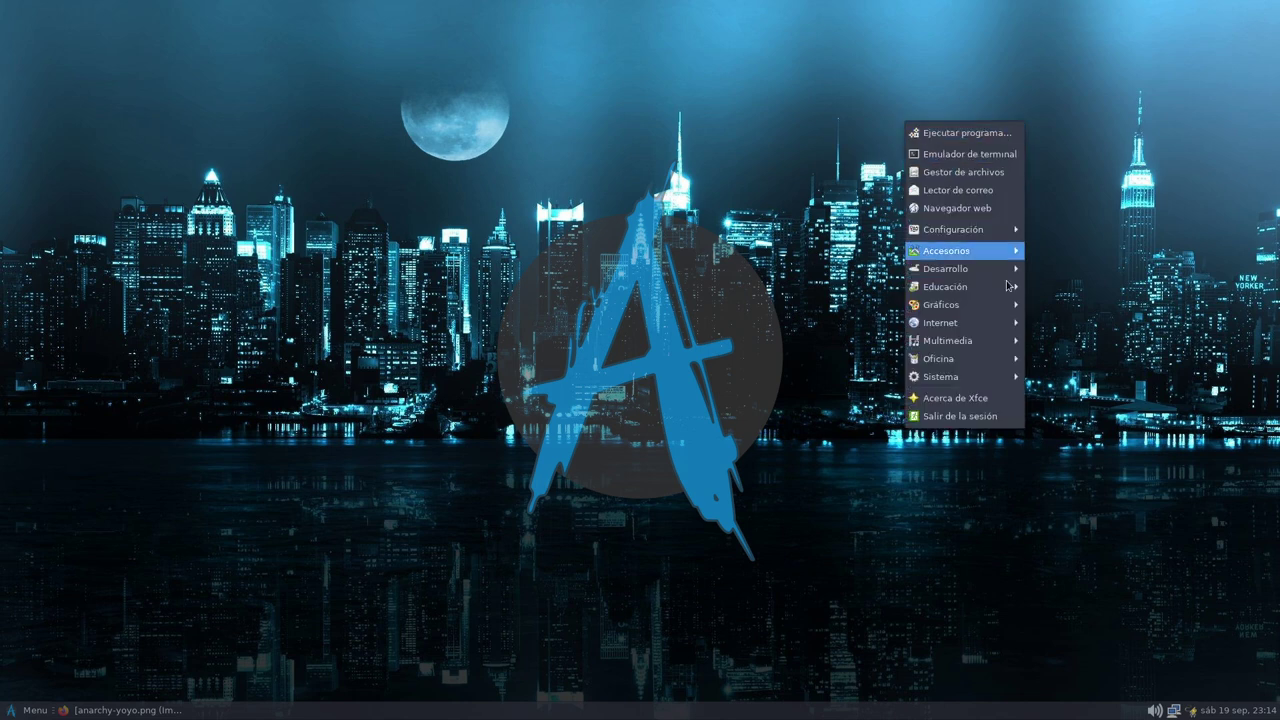
pyautogui.press('Escape')
pyautogui.click(14, 710)
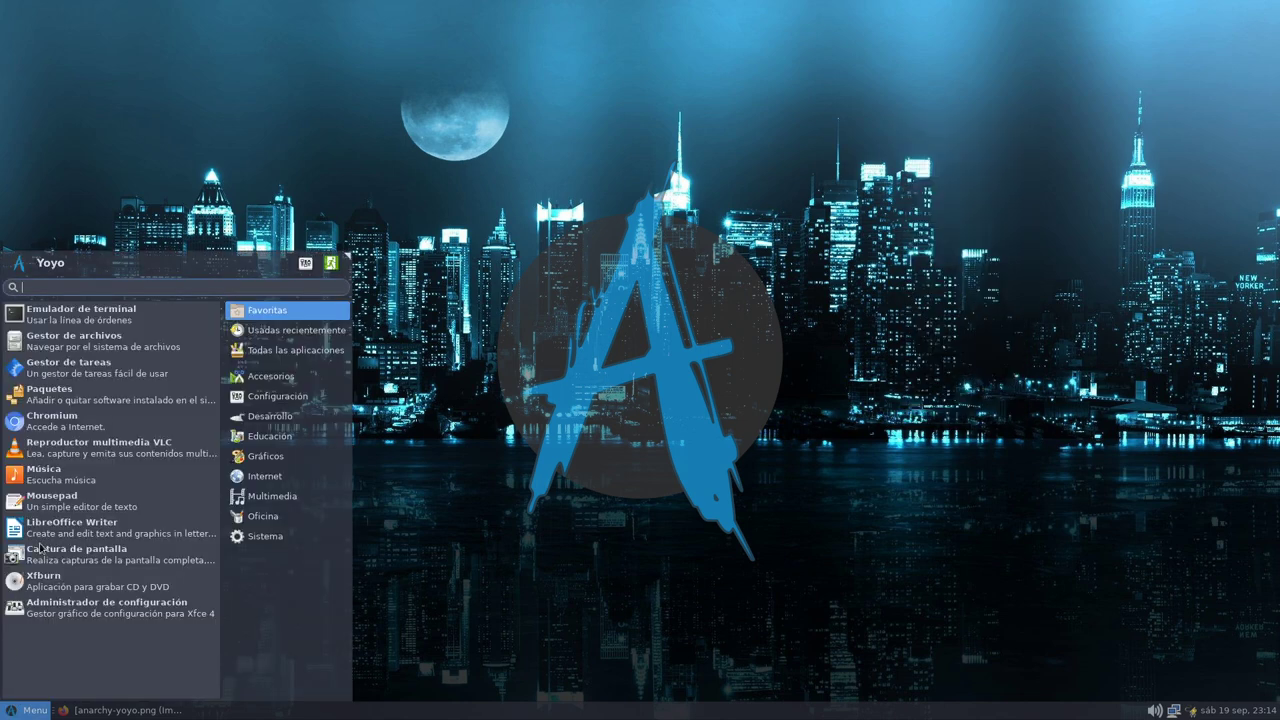
pyautogui.click(305, 263)
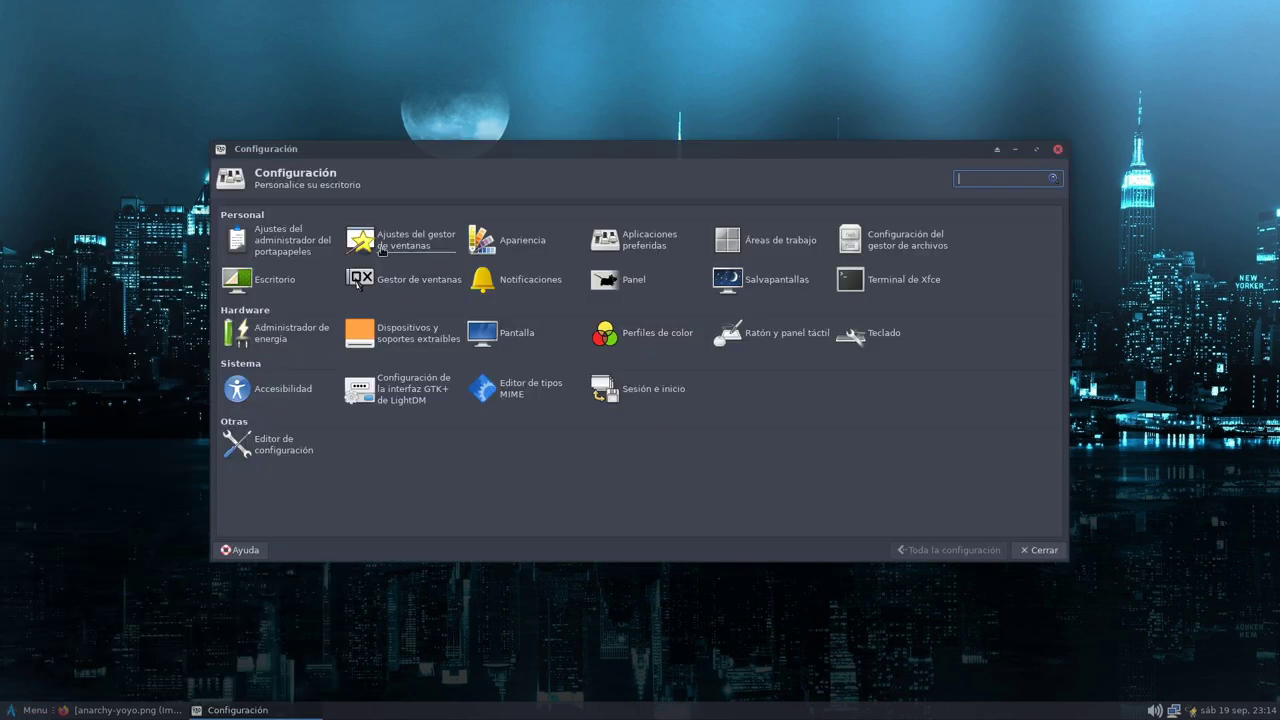
pyautogui.click(284, 281)
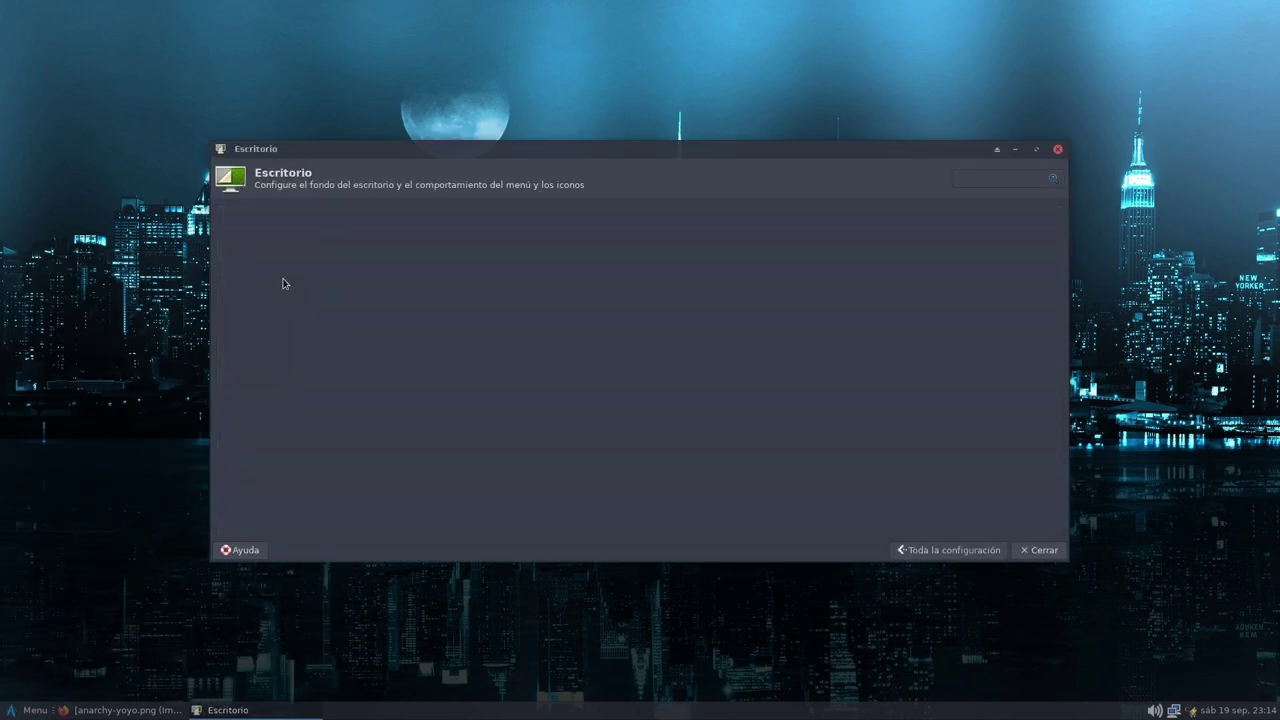
# Step: Try the dark blue textured, paint-splatter, desert and mountain-lake Anarchy wallpapers, moving the settings window to reveal the desktop
pyautogui.click(425, 300)
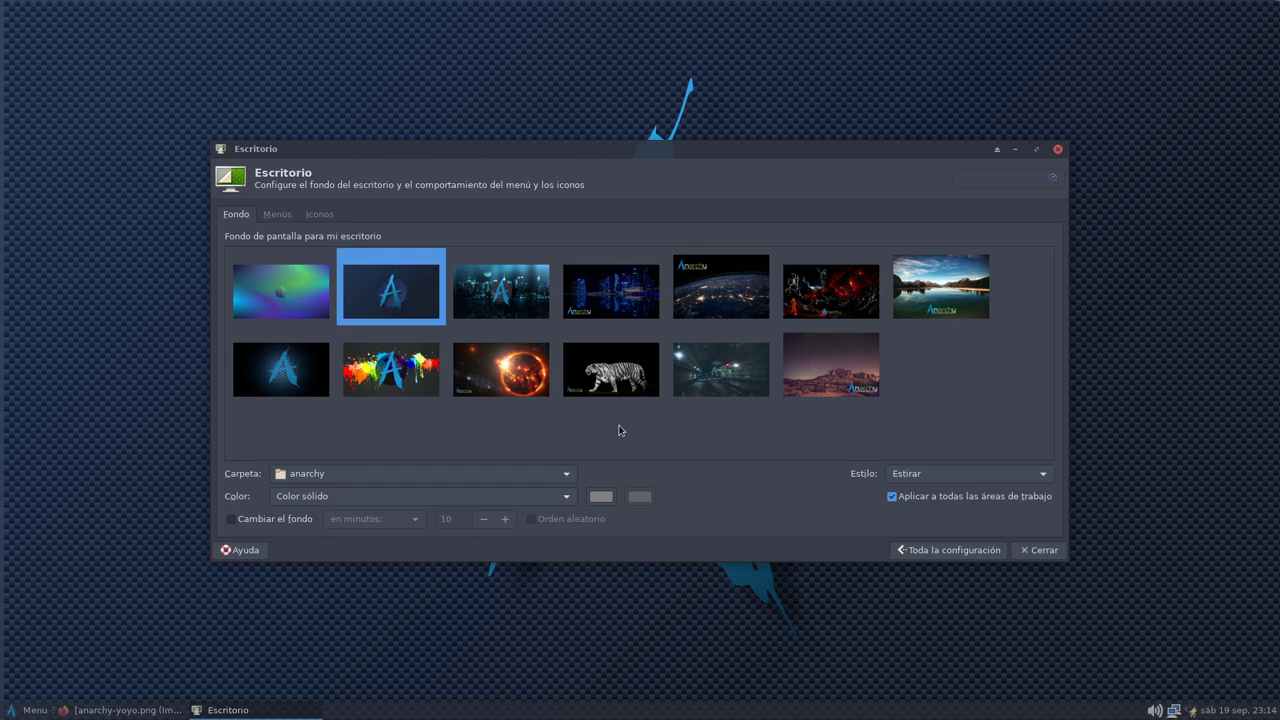
pyautogui.click(395, 390)
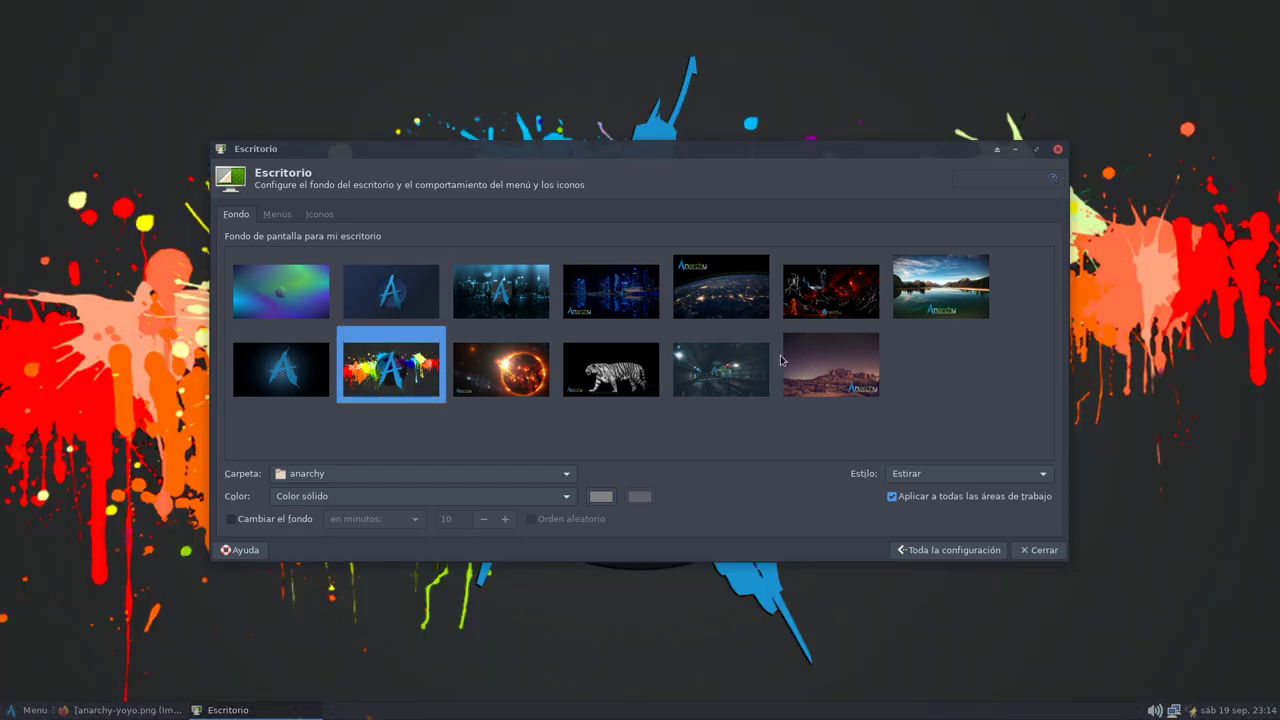
pyautogui.click(820, 358)
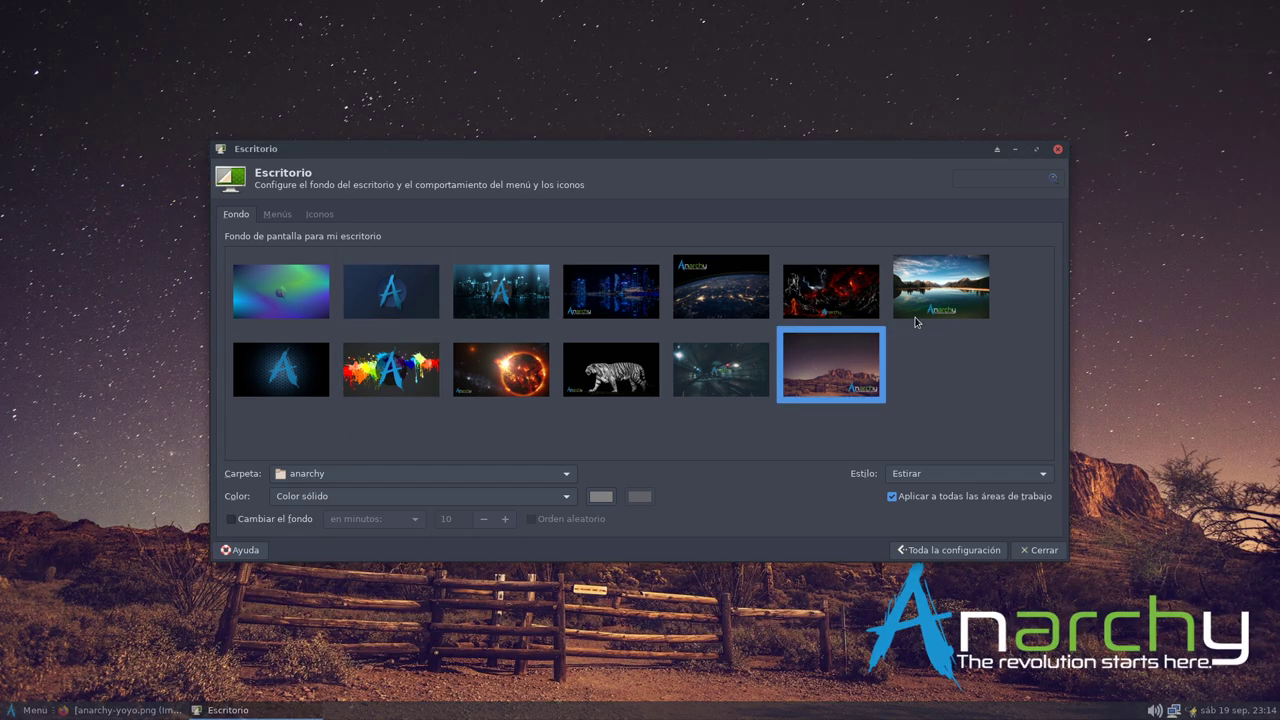
pyautogui.click(914, 316)
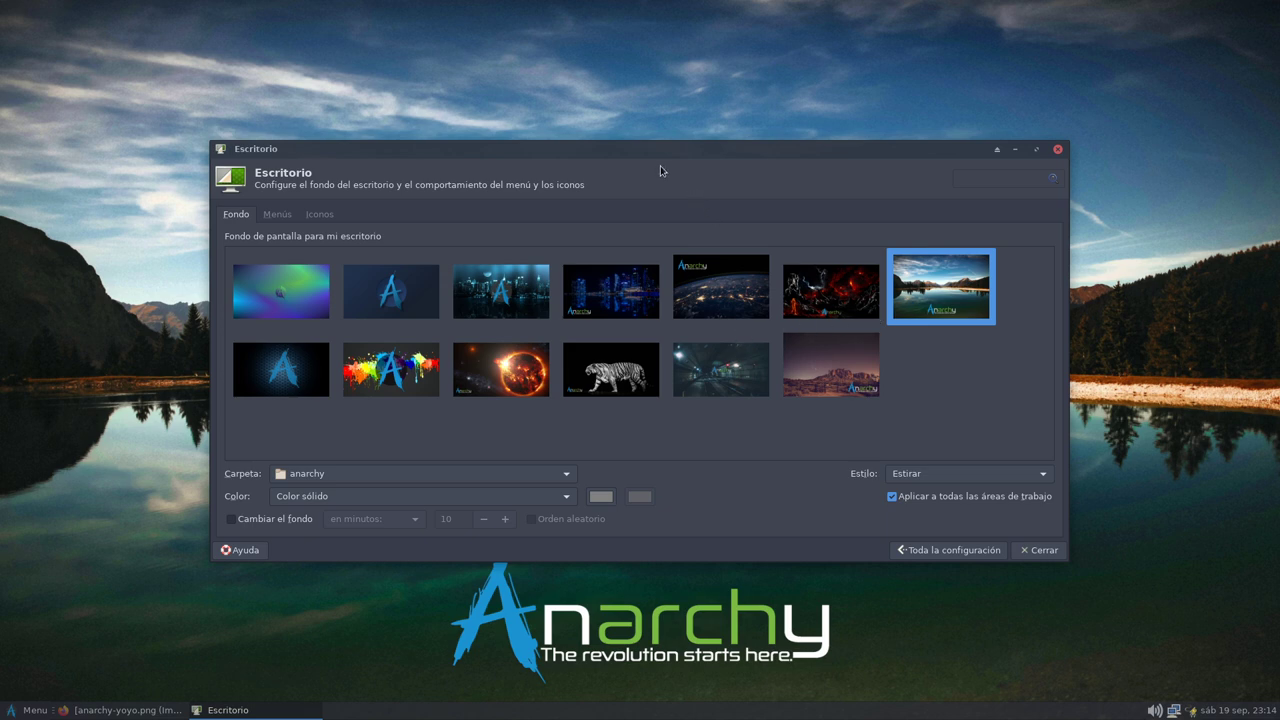
pyautogui.moveTo(661, 172); pyautogui.dragTo(525, 45)
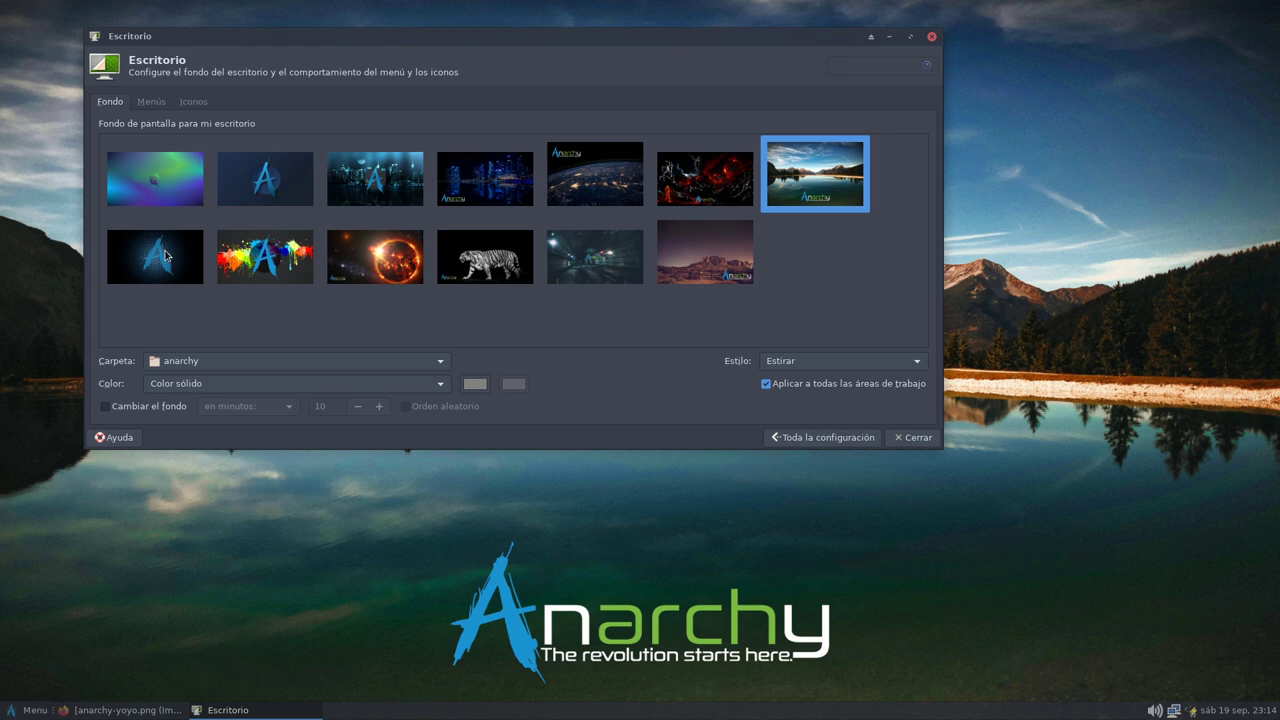
# Step: Set the green, blue and purple gradient Anarchy wallpaper as the desktop background and close the settings
pyautogui.click(168, 195)
pyautogui.moveTo(483, 51); pyautogui.dragTo(557, 34)
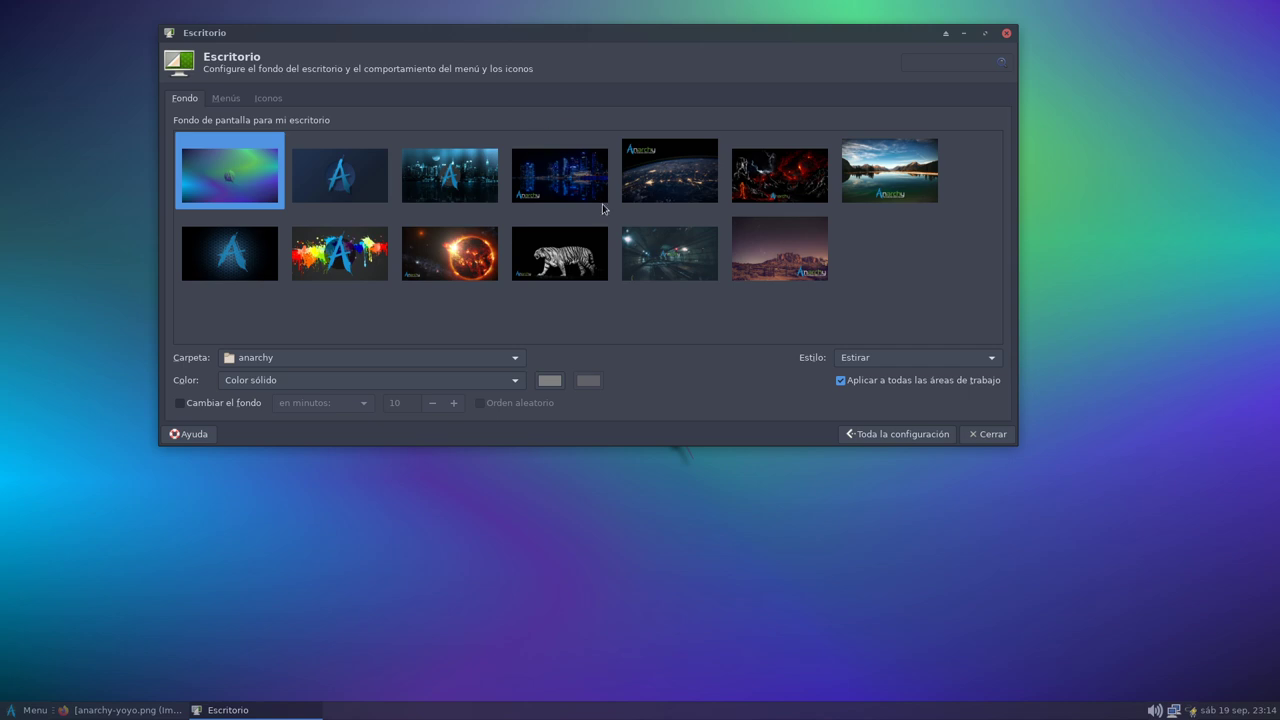
pyautogui.click(986, 433)
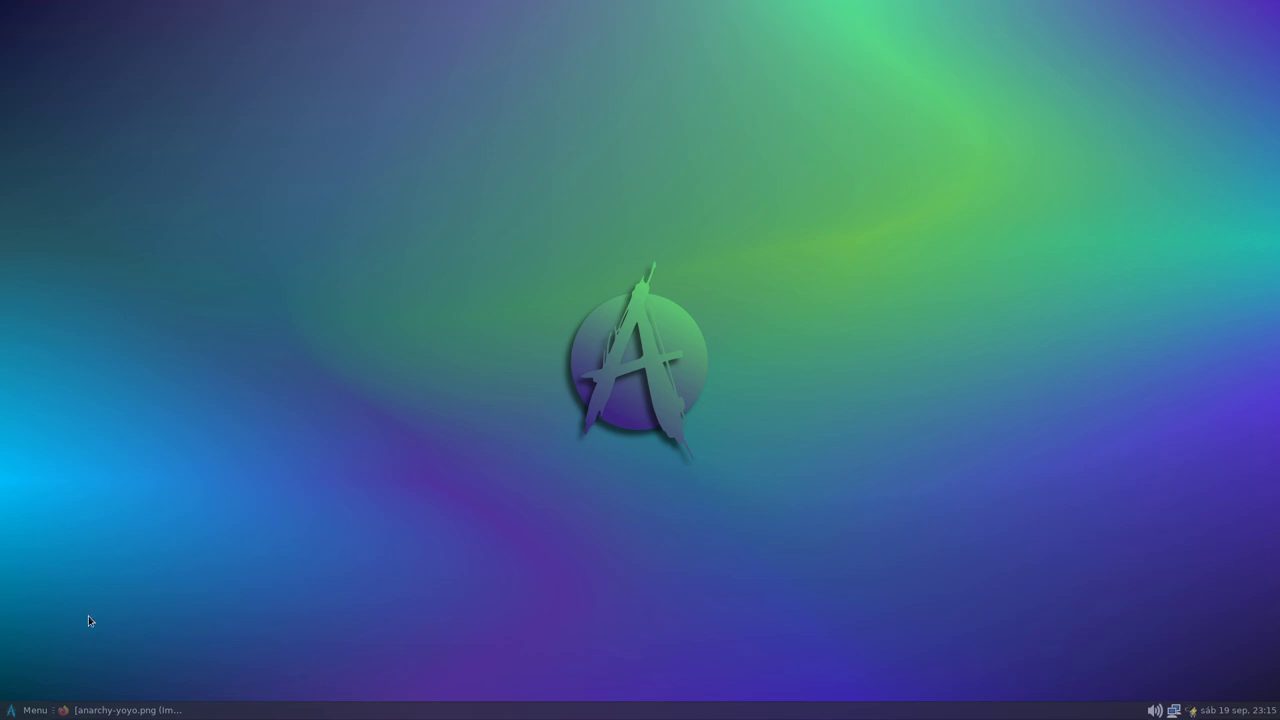
# Step: View the anarchy-yoyo.png screenshot in Firefox and minimize the browser
pyautogui.click(118, 710)
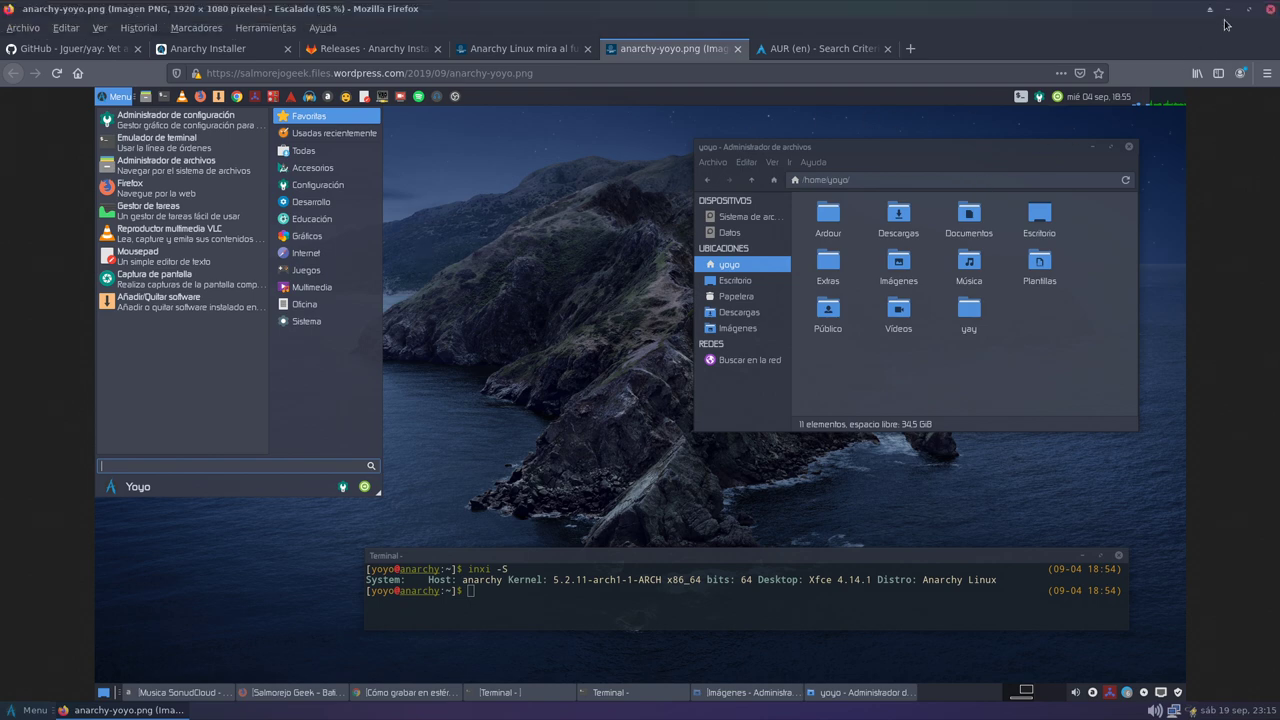
pyautogui.click(1228, 16)
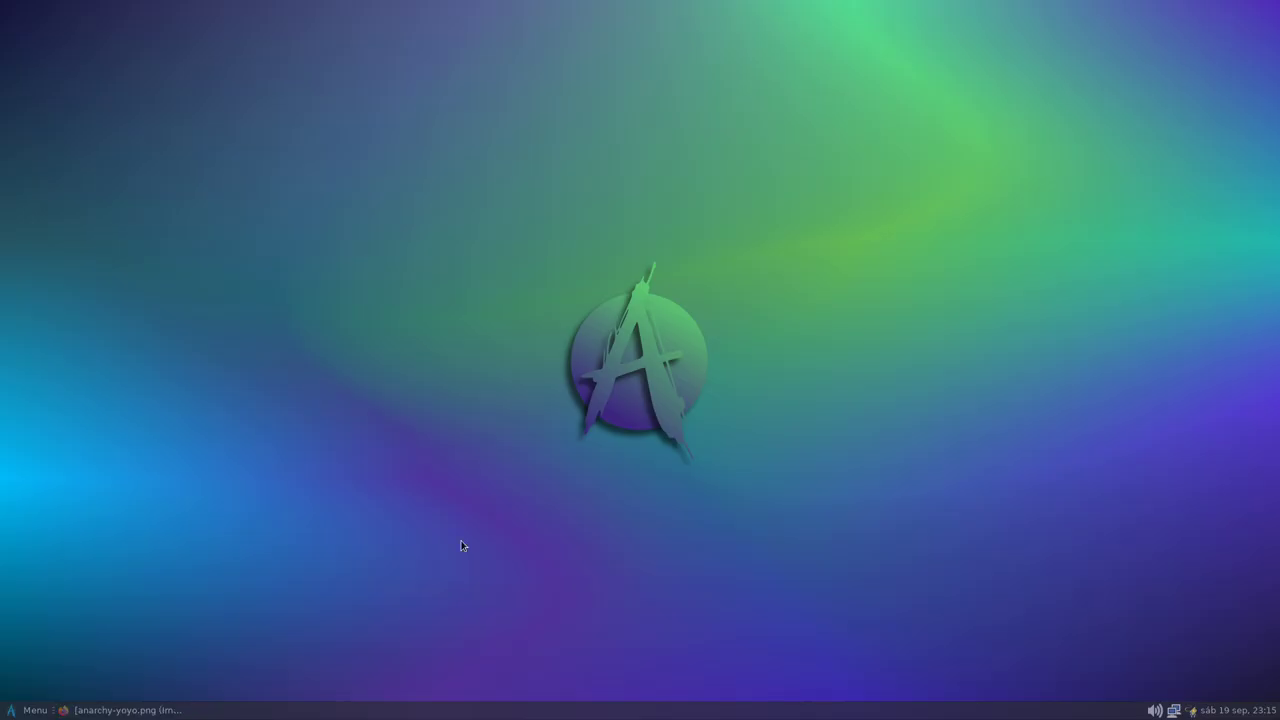
# Step: Open a terminal from the favorite applications, enlarge its window, and reposition it on the desktop
pyautogui.click(24, 710)
pyautogui.click(180, 314)
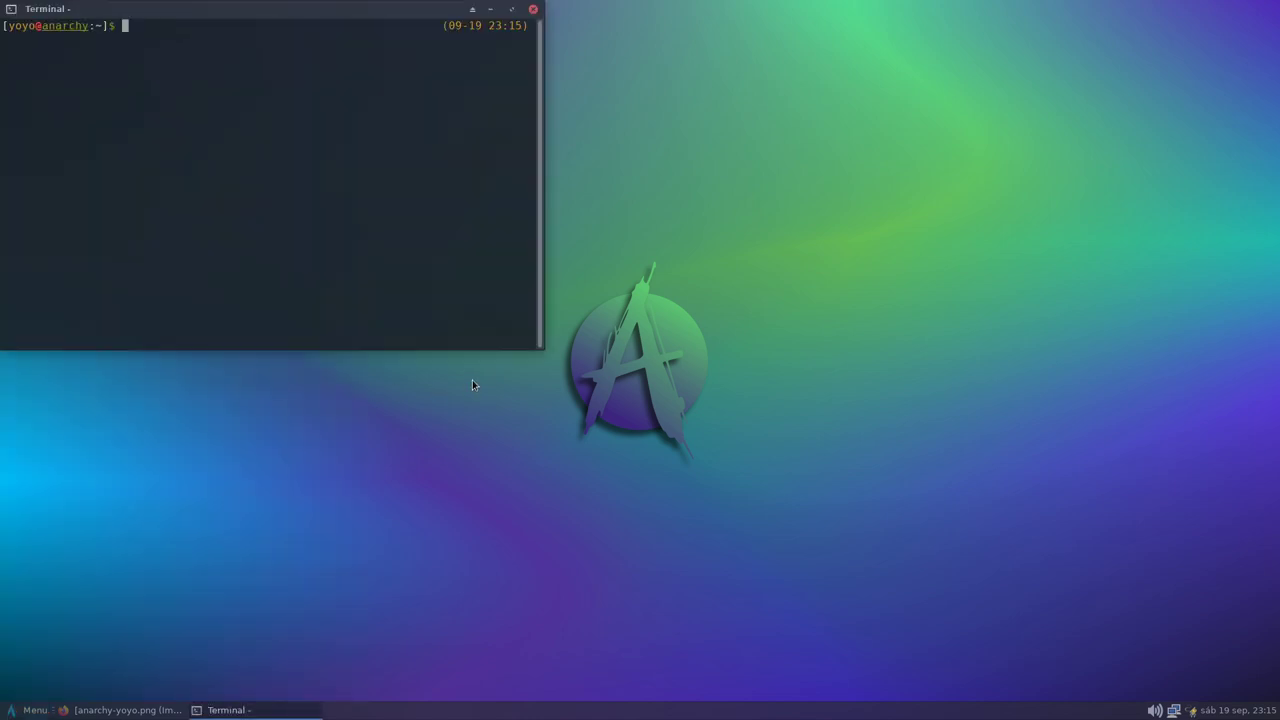
pyautogui.moveTo(246, 17); pyautogui.dragTo(467, 246)
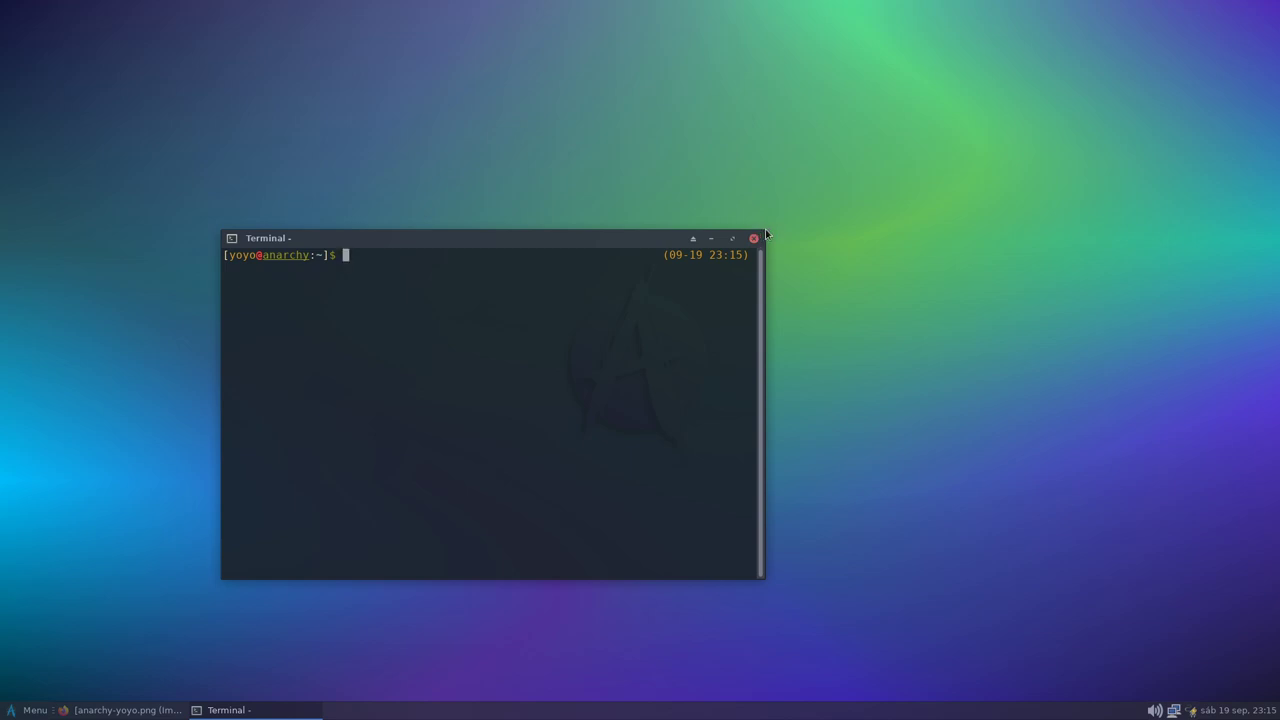
pyautogui.moveTo(760, 233); pyautogui.dragTo(1114, 103)
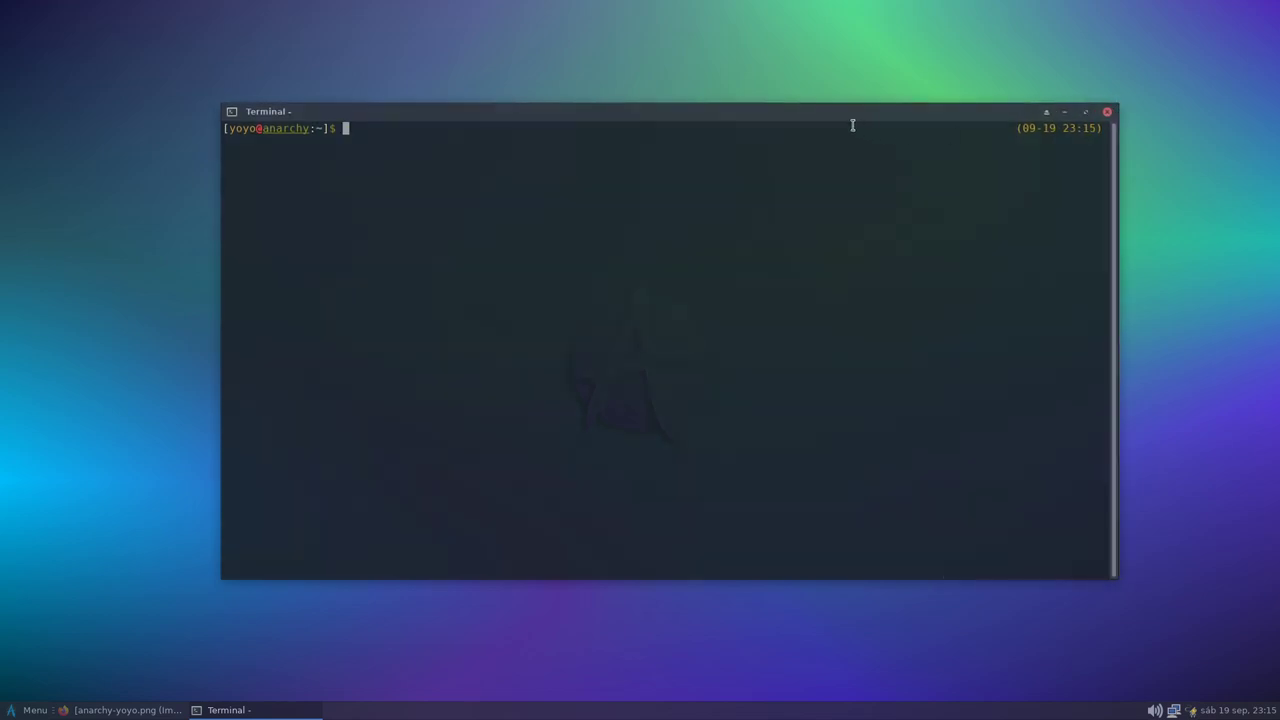
pyautogui.moveTo(837, 117); pyautogui.dragTo(731, 120)
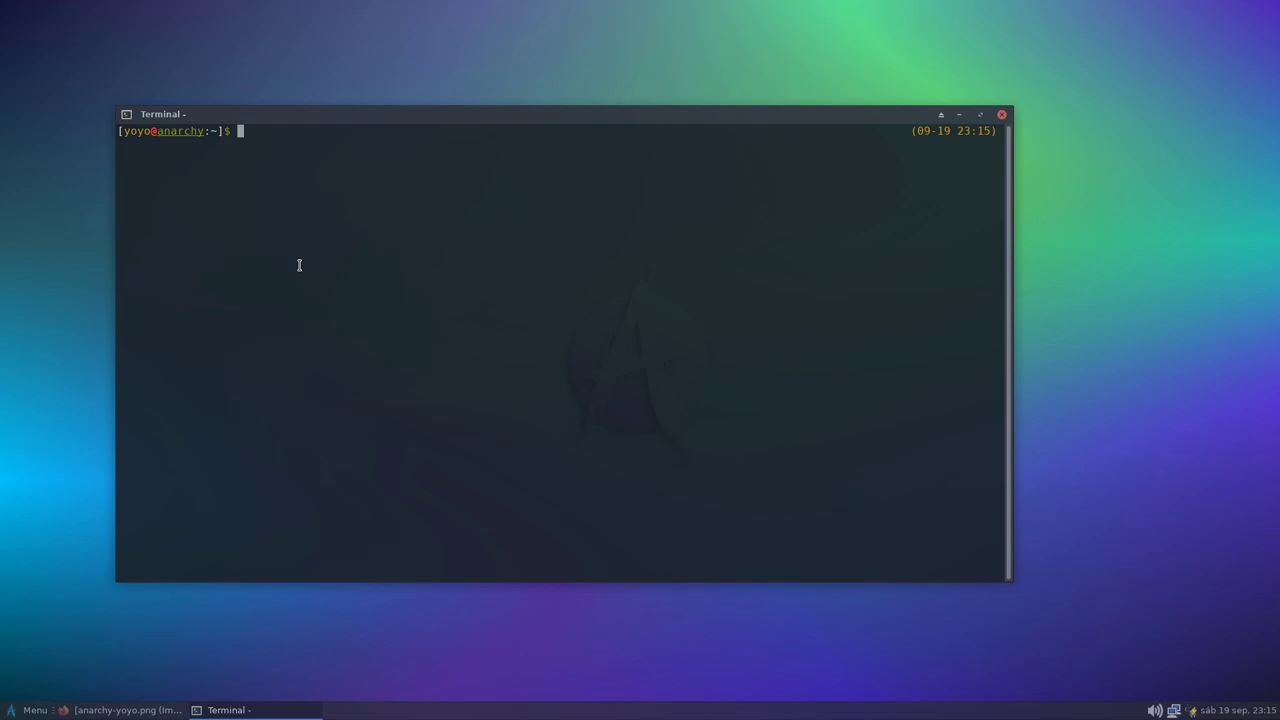
# Step: Run sudo pacman -Syyu with the account password to update the system, and look over the synchronized repository names
pyautogui.write('sudo pacman -Syyu')
pyautogui.press('Return')
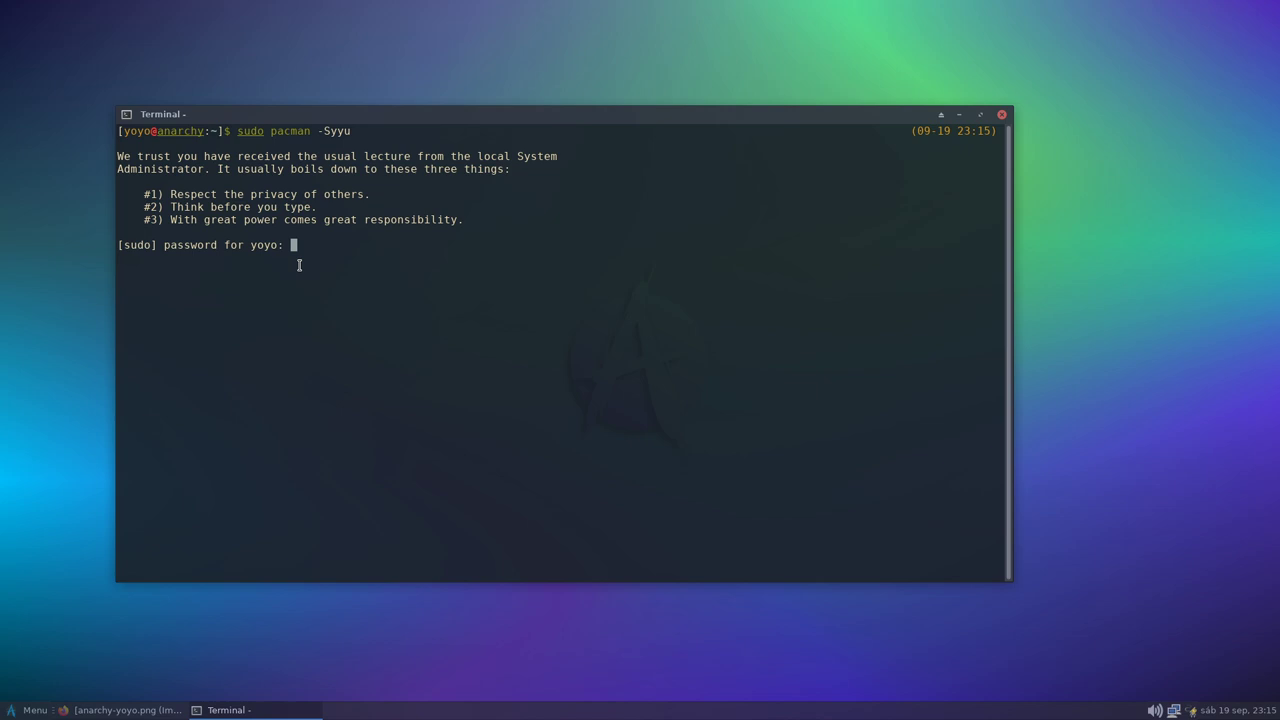
pyautogui.press('Return')
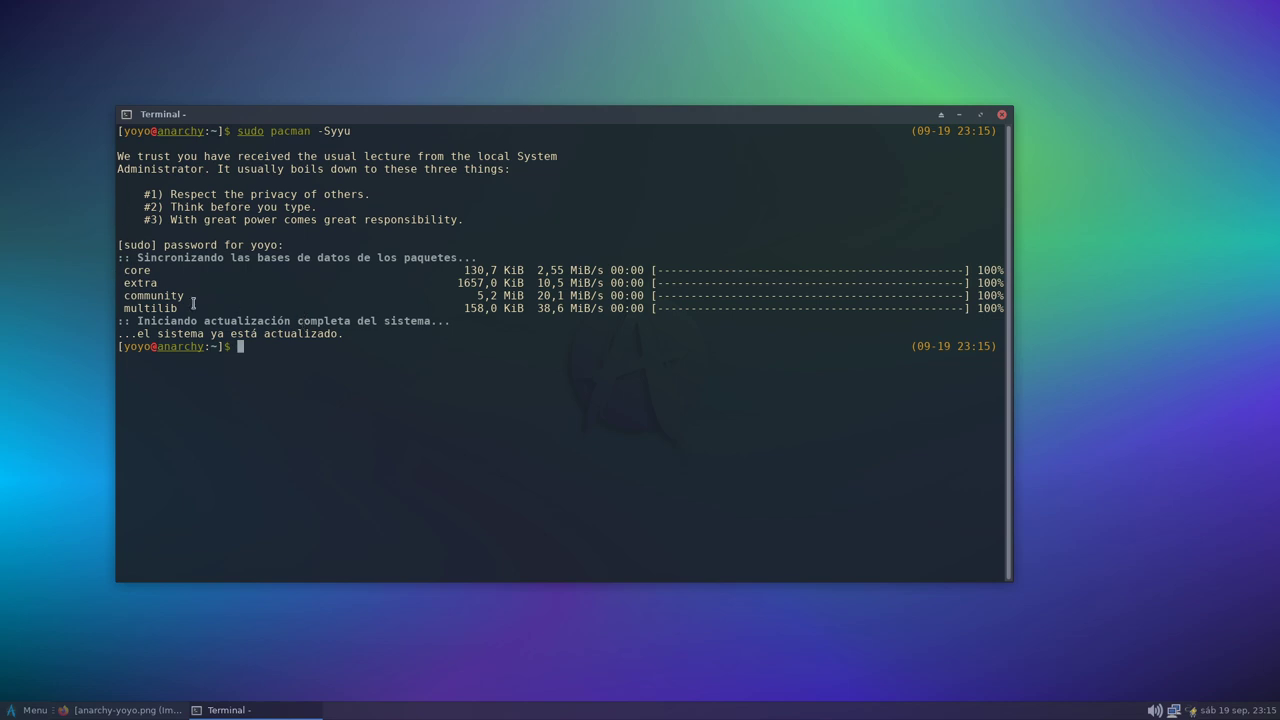
pyautogui.moveTo(181, 308); pyautogui.dragTo(115, 266)
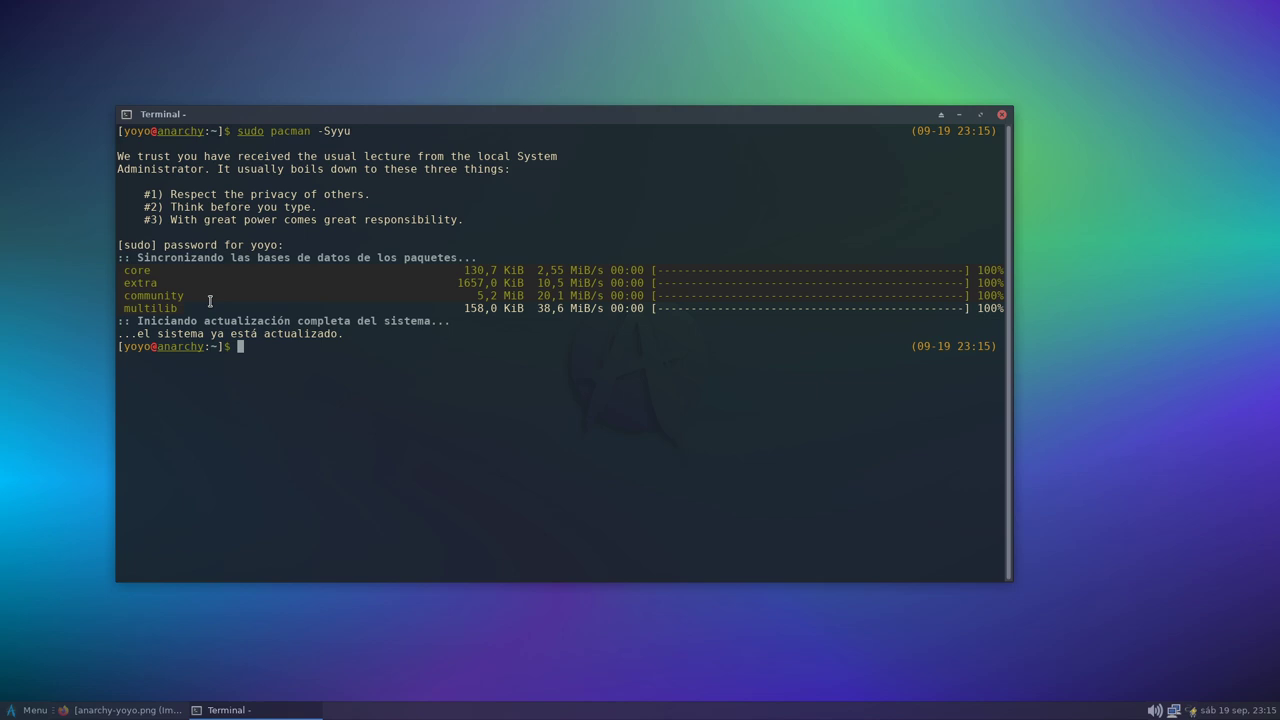
pyautogui.click(277, 429)
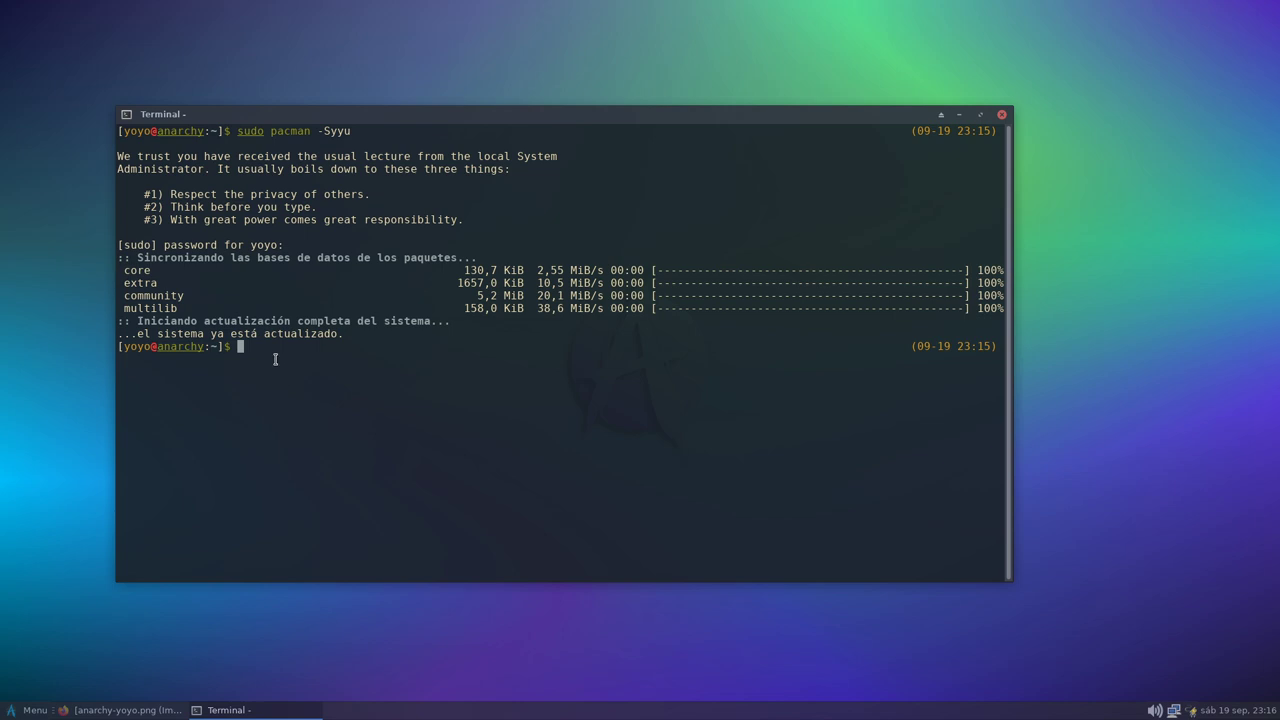
# Step: Search the pacman repositories for yay by running pacman -Ss yay
pyautogui.write('pacman ')
pyautogui.write('yay')
pyautogui.press('BackSpace')
pyautogui.press('BackSpace')
pyautogui.press('BackSpace')
pyautogui.press('BackSpace')
pyautogui.write('-Ss yay')
pyautogui.press('Return')
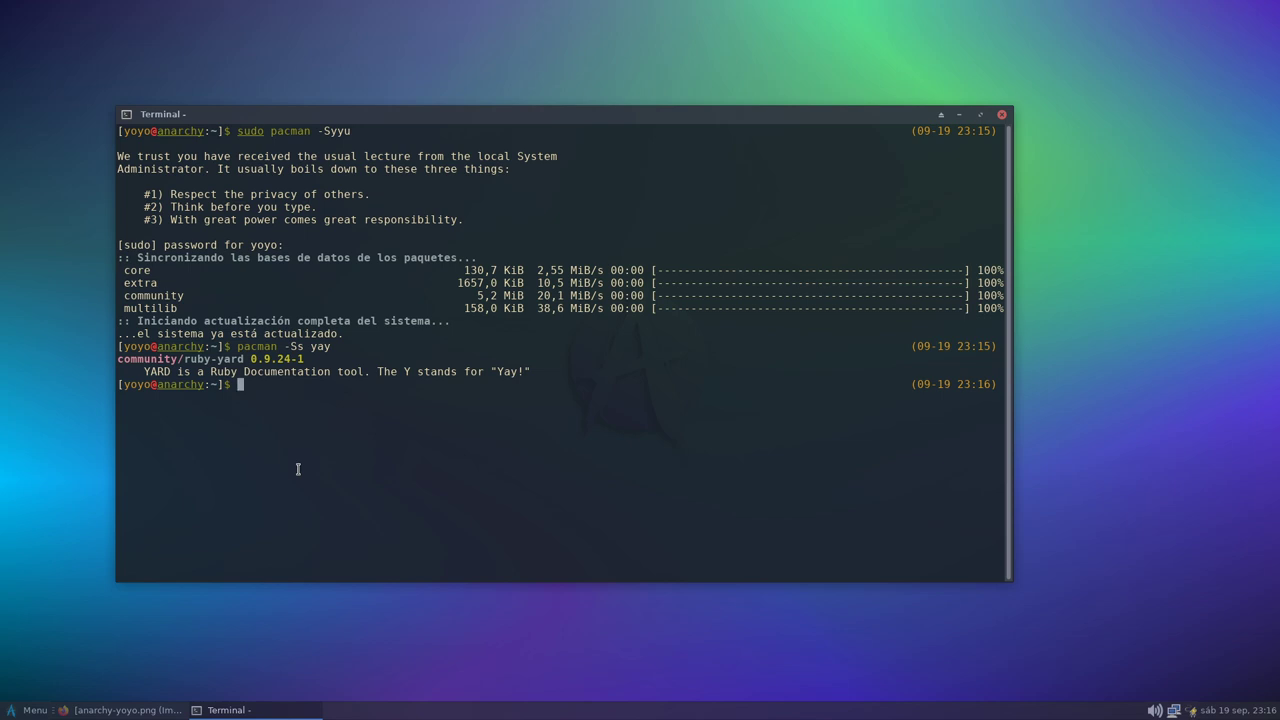
# Step: Install git with sudo pacman -S git, accept the installation, and review its output
pyautogui.write('sudo ap')
pyautogui.write('t')
pyautogui.press('BackSpace')
pyautogui.press('BackSpace')
pyautogui.press('BackSpace')
pyautogui.press('BackSpace')
pyautogui.write('pacman -S')
pyautogui.write('git')
pyautogui.press('Return')
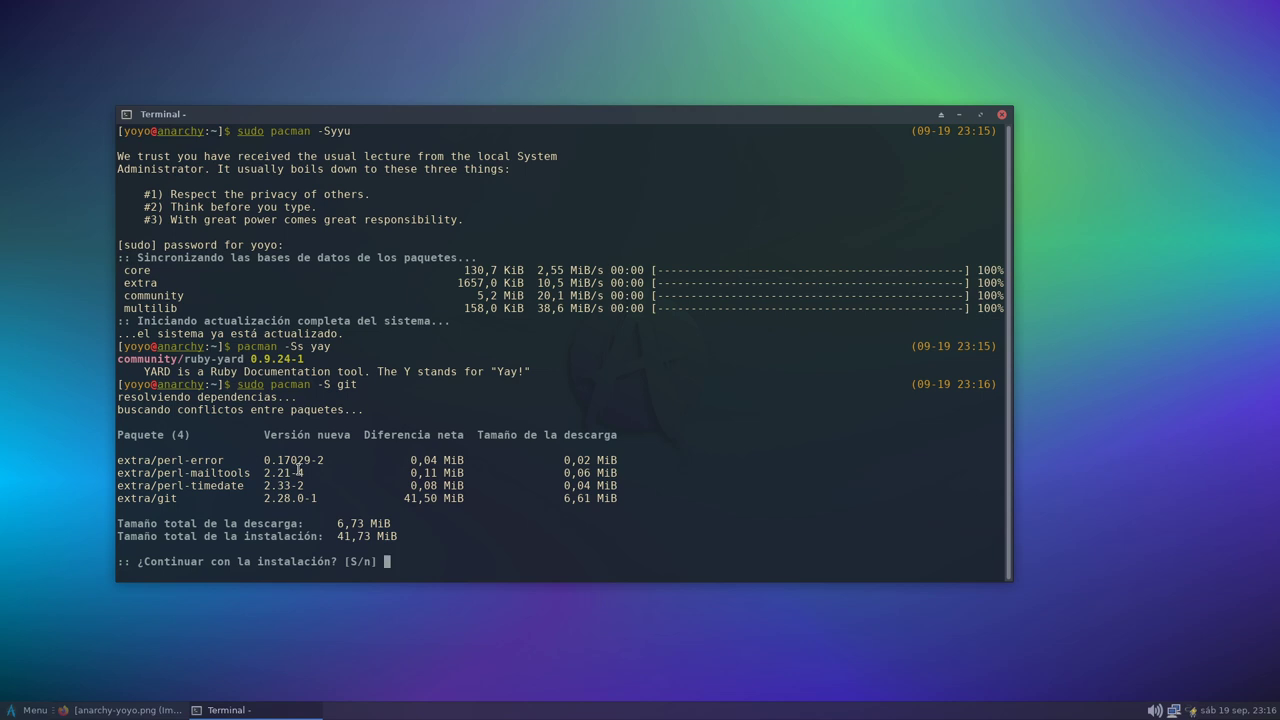
pyautogui.press('Return')
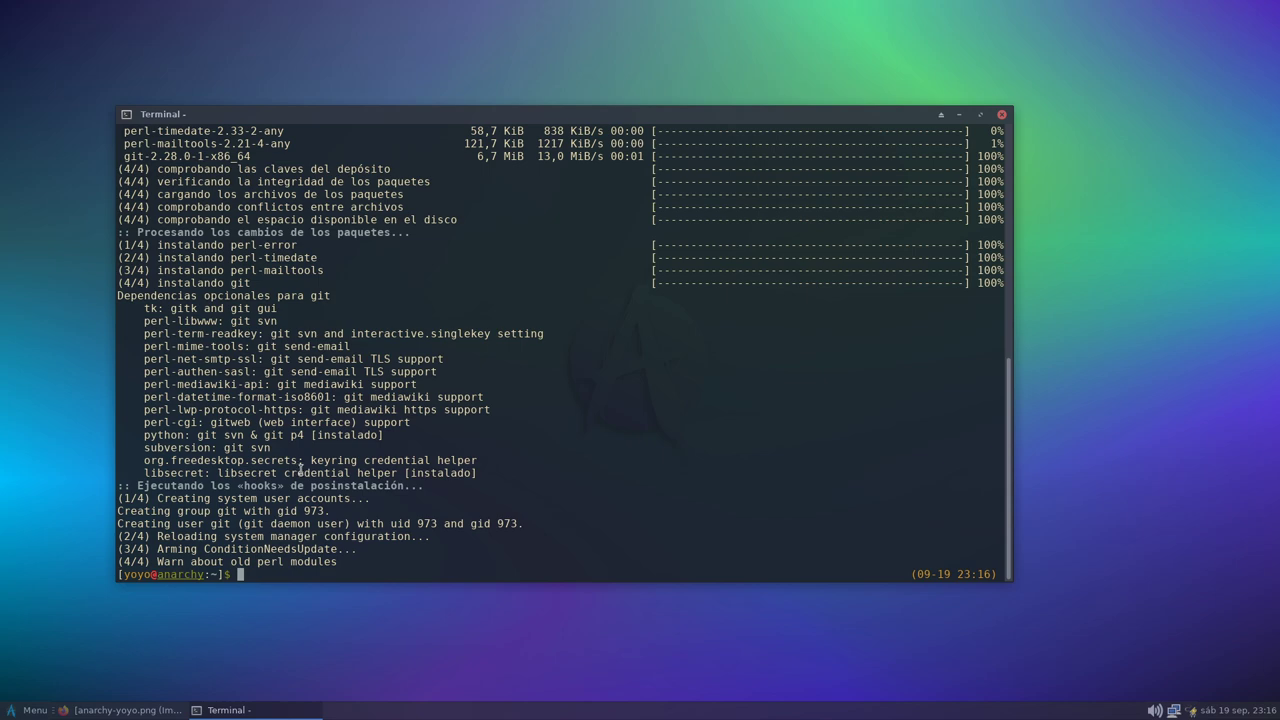
pyautogui.scroll(5, 356, 432)
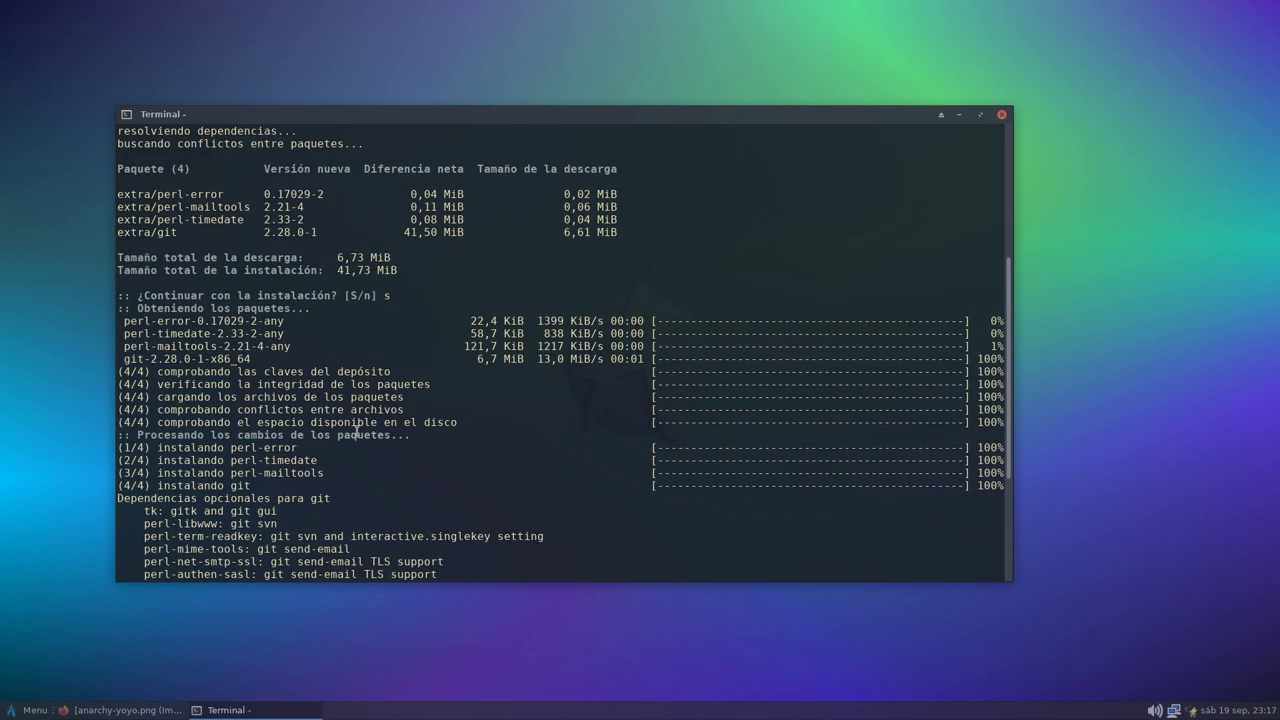
pyautogui.scroll(-5, 356, 432)
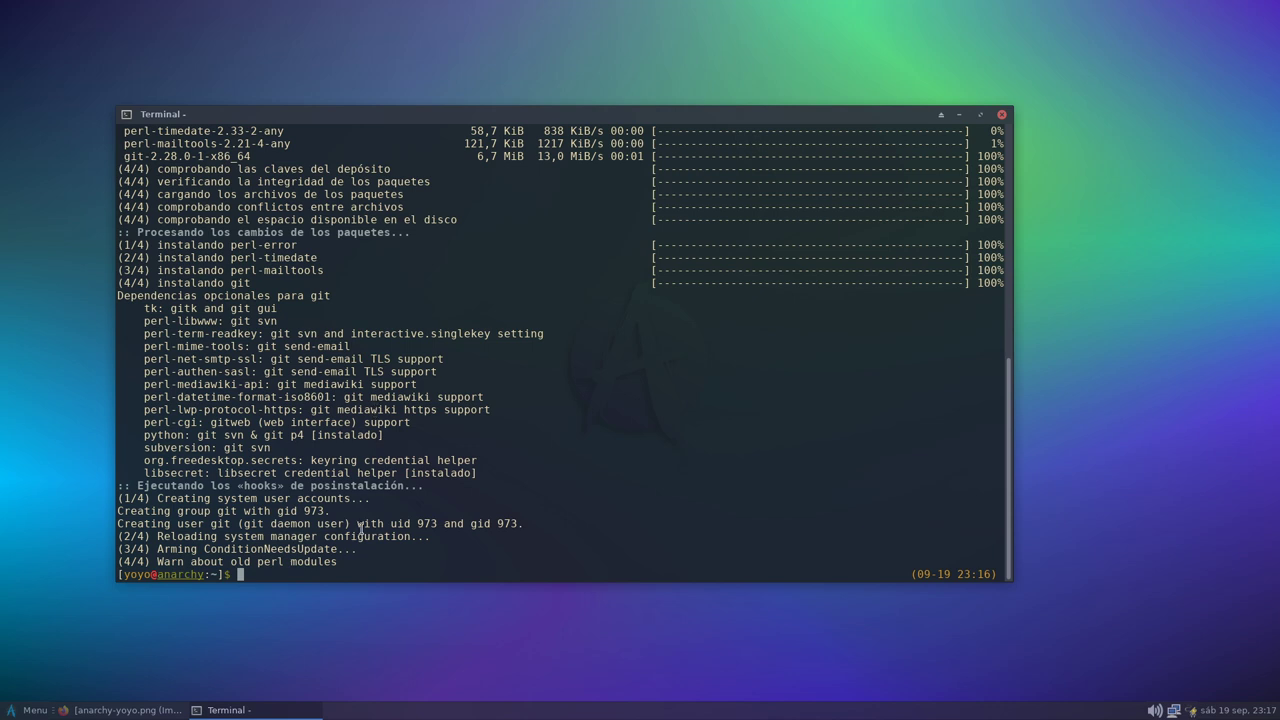
pyautogui.click(134, 716)
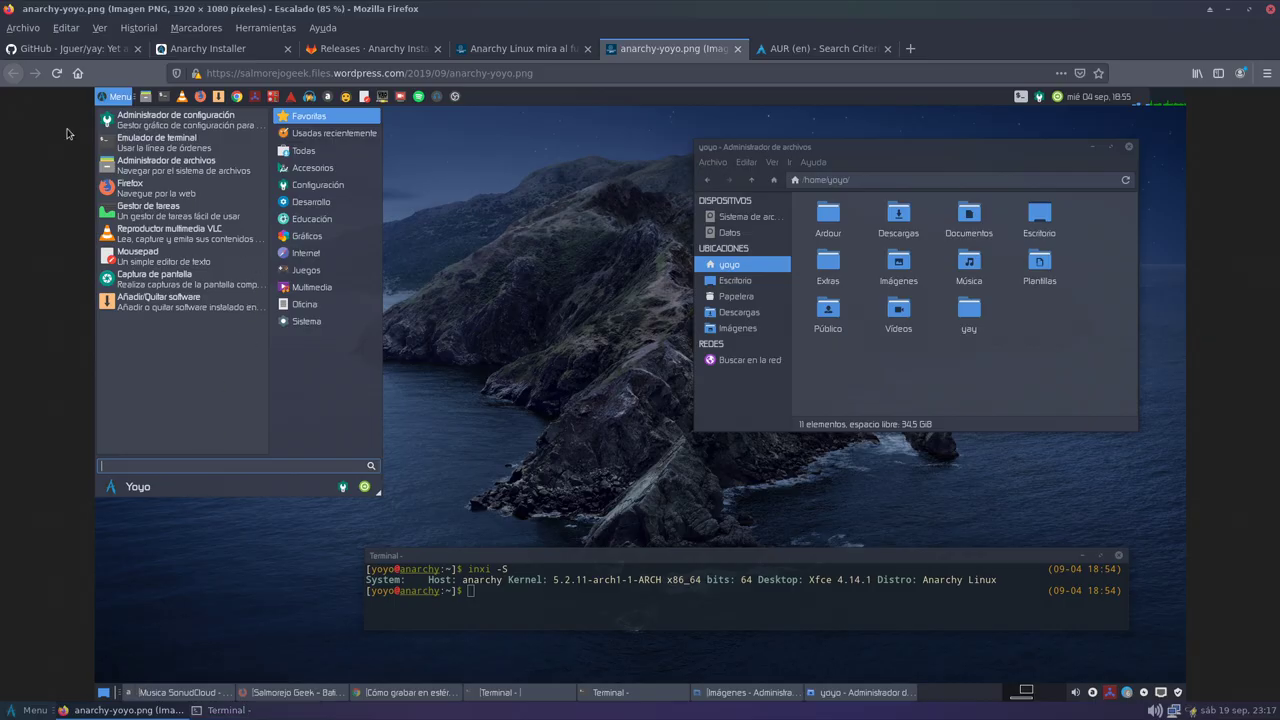
pyautogui.click(78, 52)
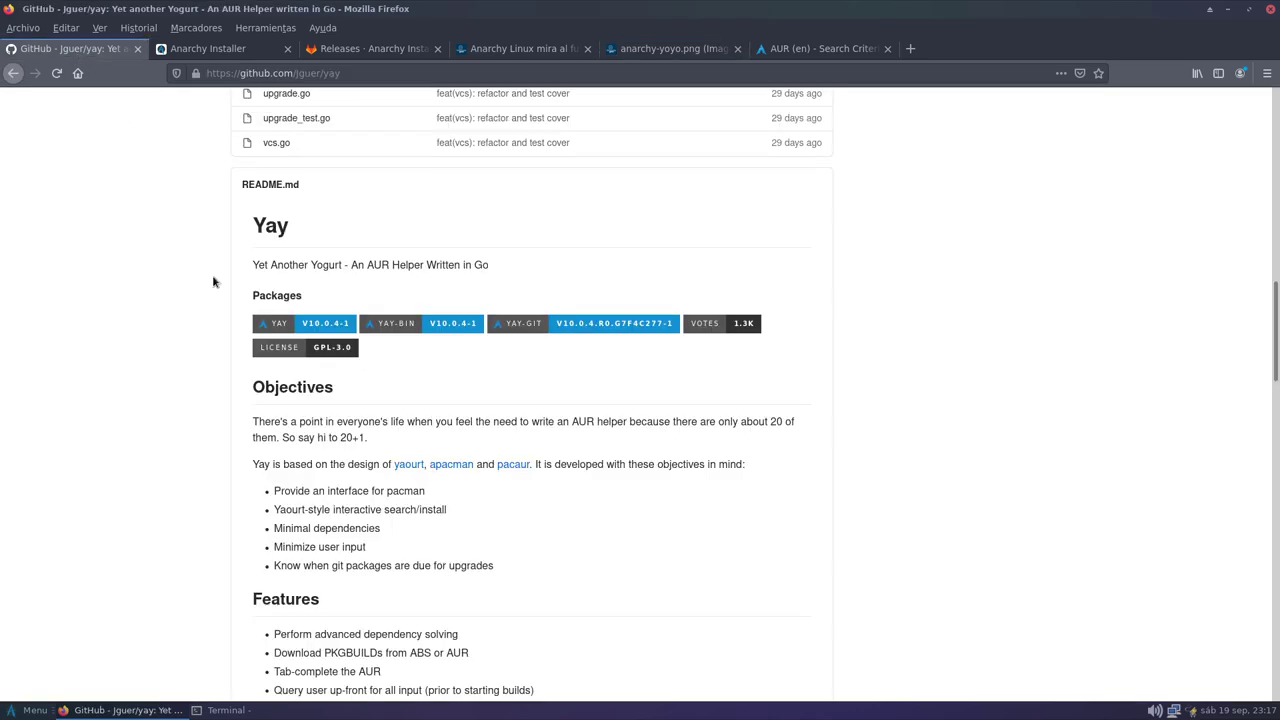
pyautogui.scroll(12, 213, 282)
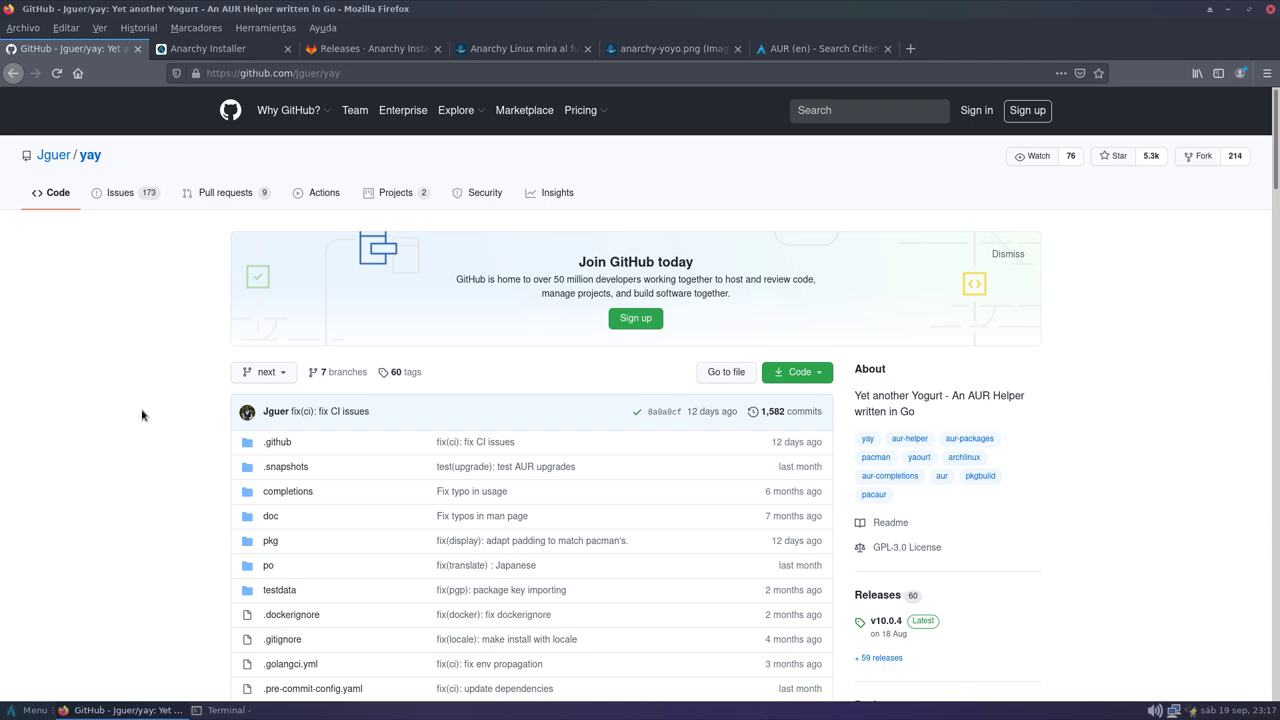
pyautogui.scroll(-3, 166, 508)
pyautogui.scroll(-12, 166, 508)
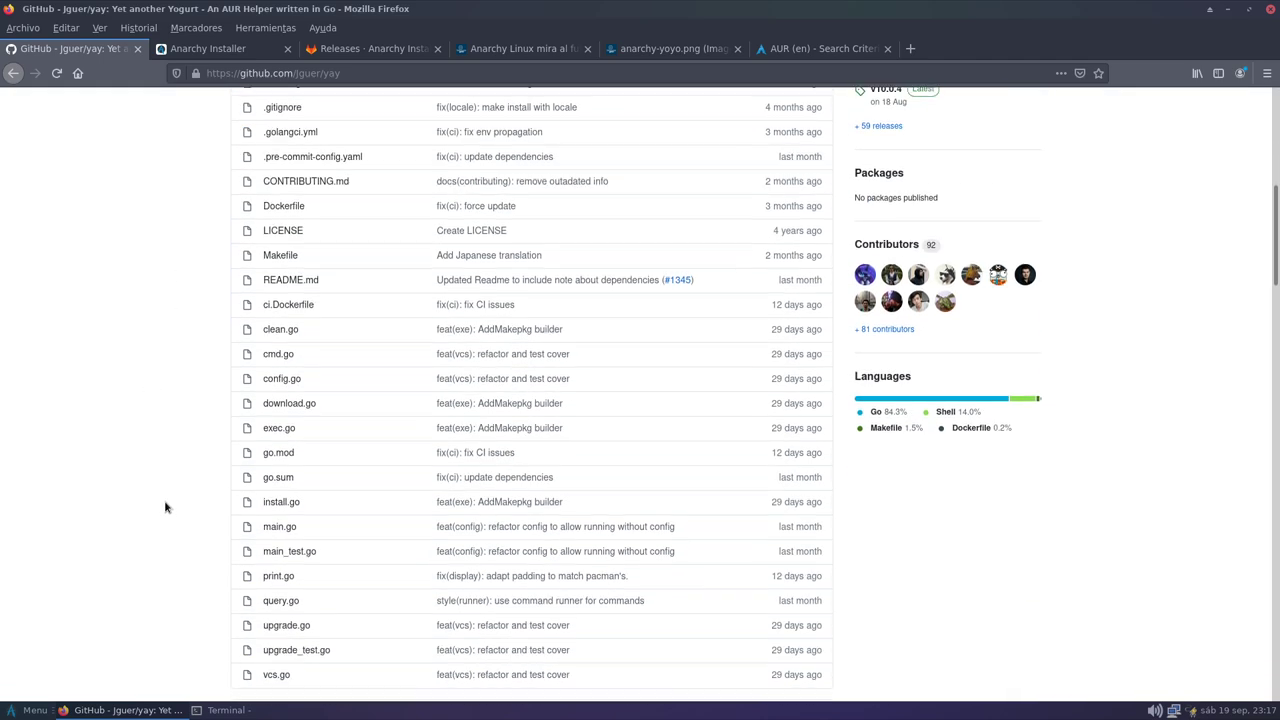
pyautogui.scroll(-6, 166, 508)
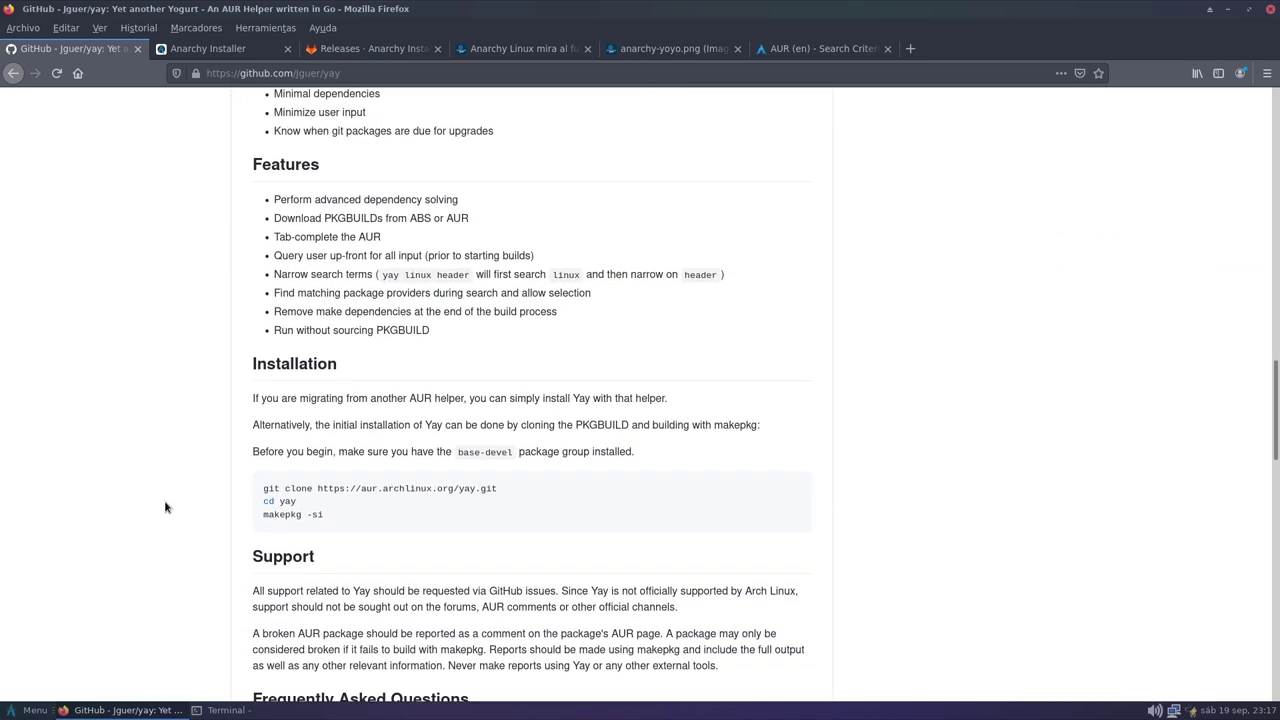
pyautogui.moveTo(508, 314); pyautogui.dragTo(262, 314)
pyautogui.rightClick(297, 313)
pyautogui.click(328, 324)
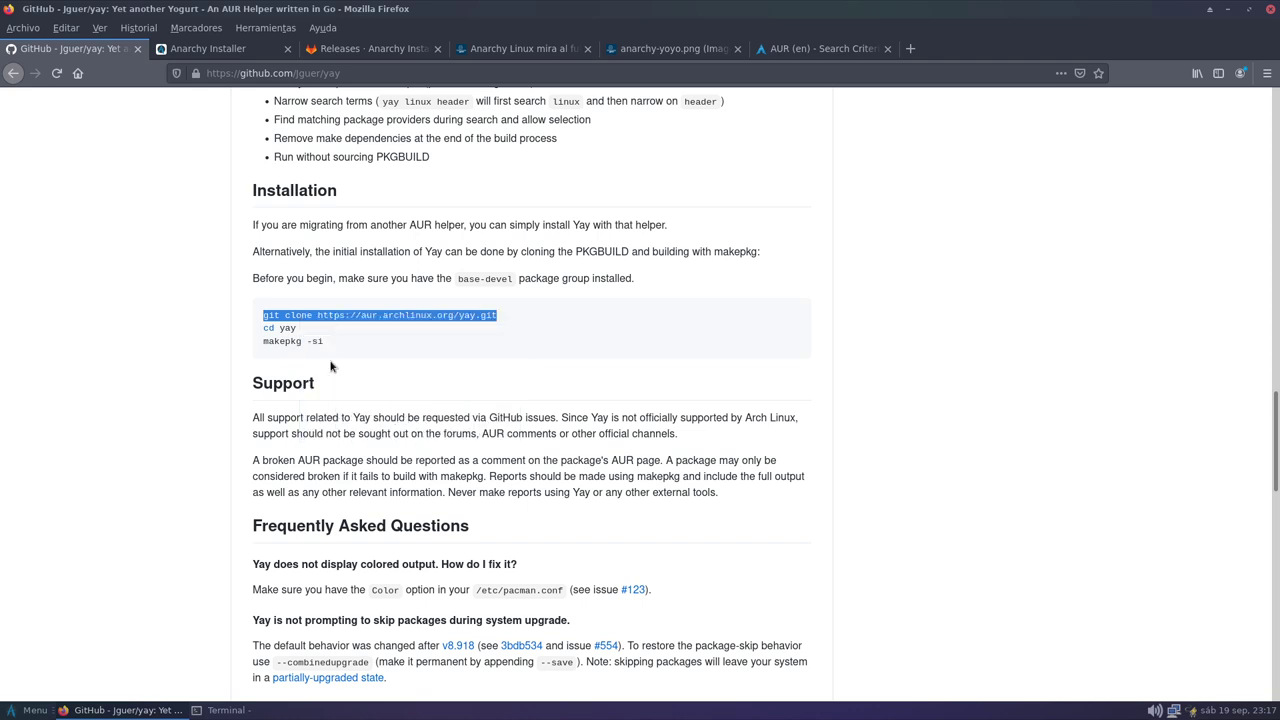
pyautogui.click(228, 711)
pyautogui.rightClick(618, 413)
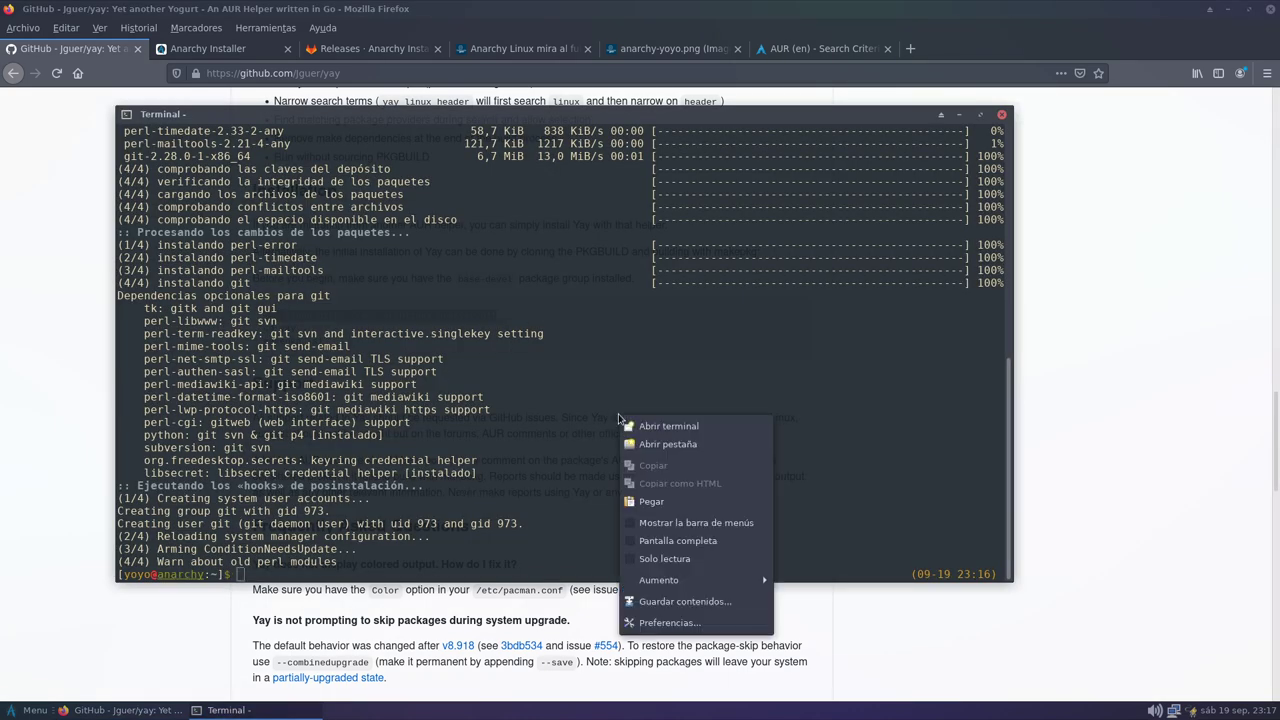
pyautogui.click(675, 497)
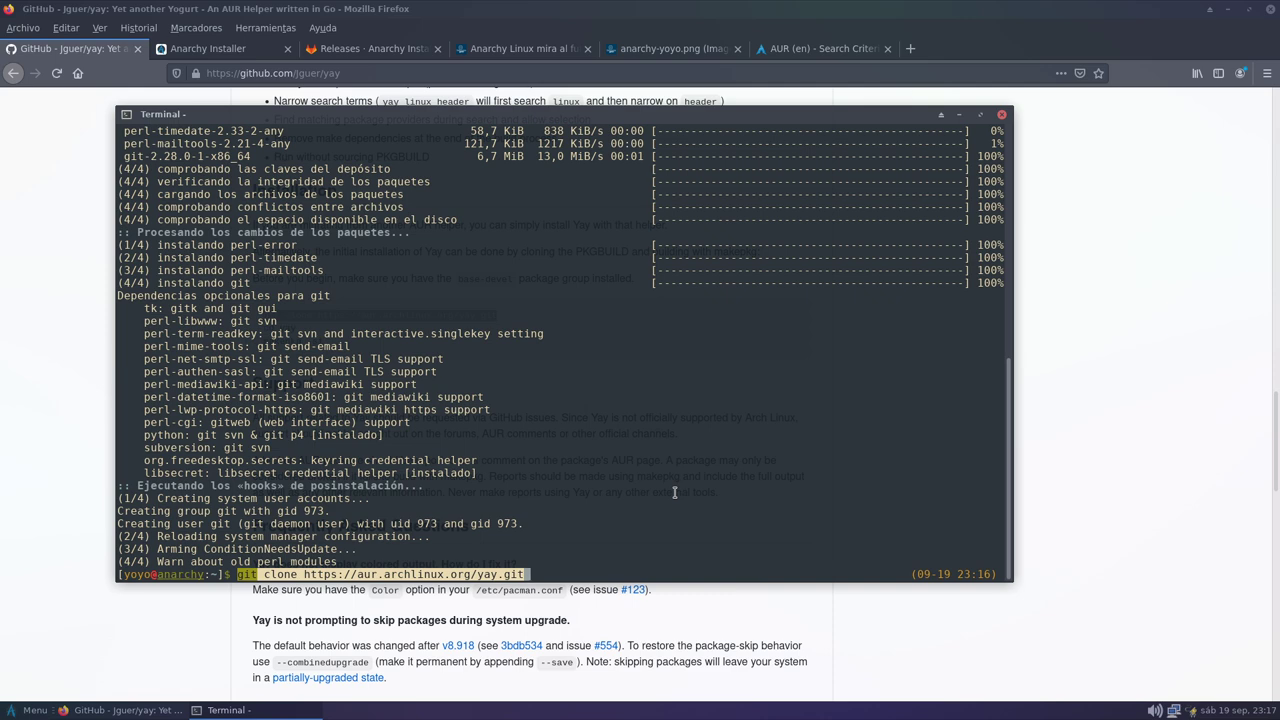
pyautogui.press('Return')
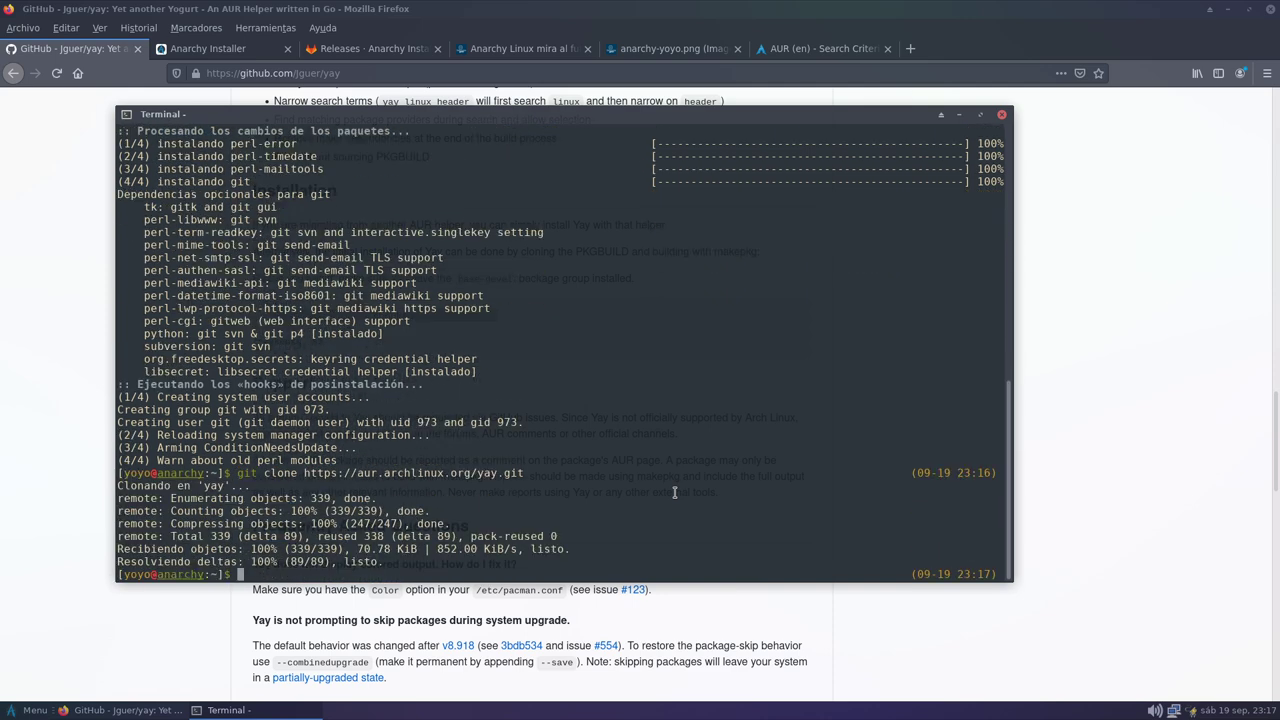
# Step: Copy the cd yay command from the README in Firefox and run it in the terminal to enter the cloned folder
pyautogui.click(143, 705)
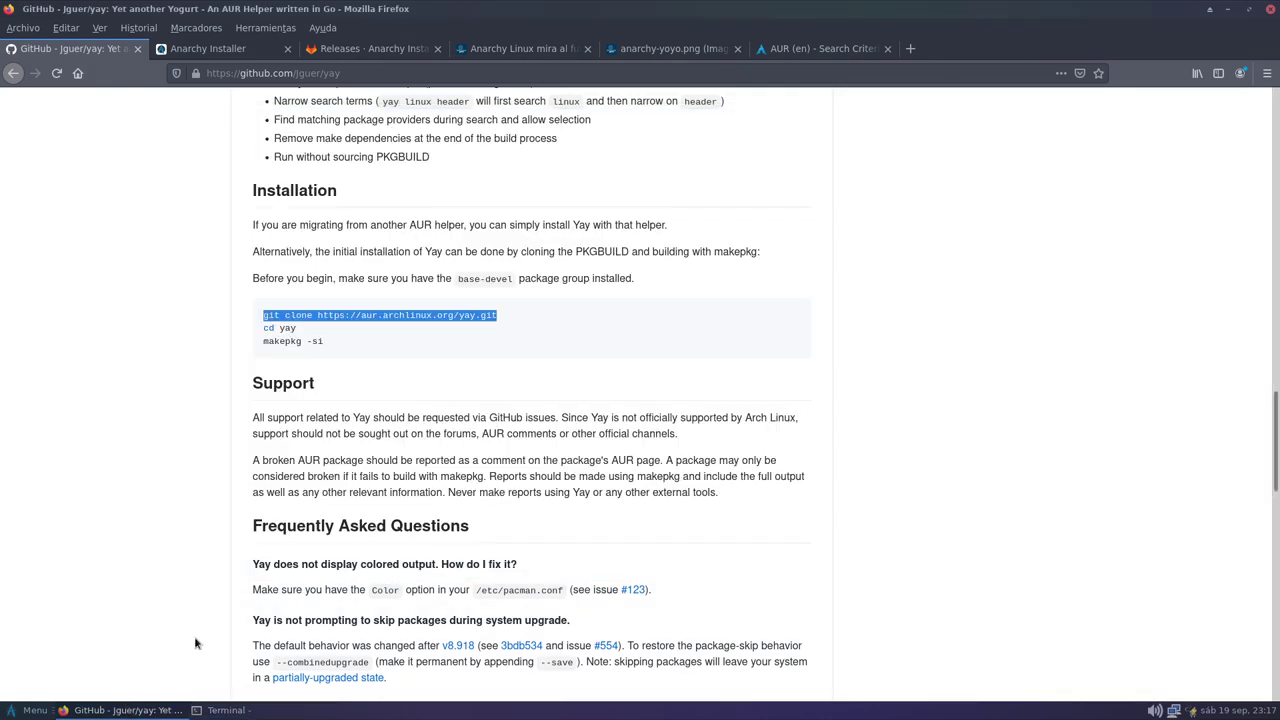
pyautogui.click(300, 334)
pyautogui.moveTo(298, 333); pyautogui.dragTo(263, 330)
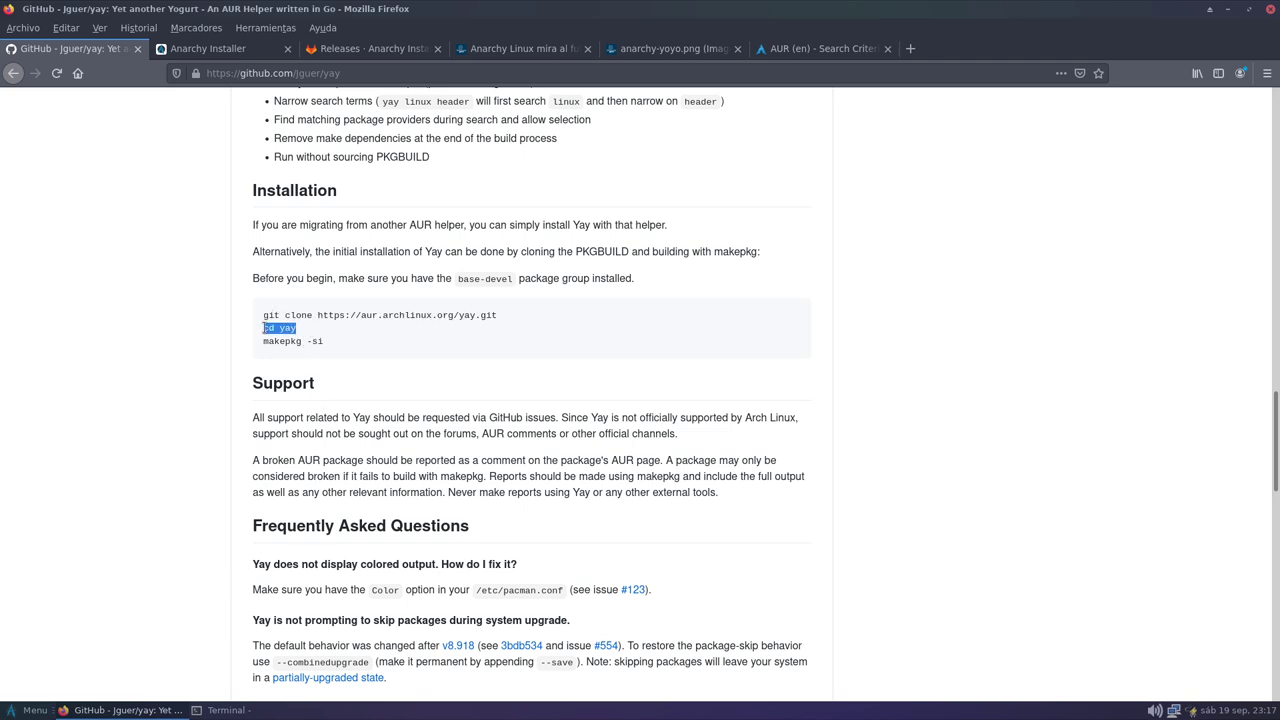
pyautogui.rightClick(281, 330)
pyautogui.click(310, 341)
pyautogui.click(225, 710)
pyautogui.rightClick(660, 516)
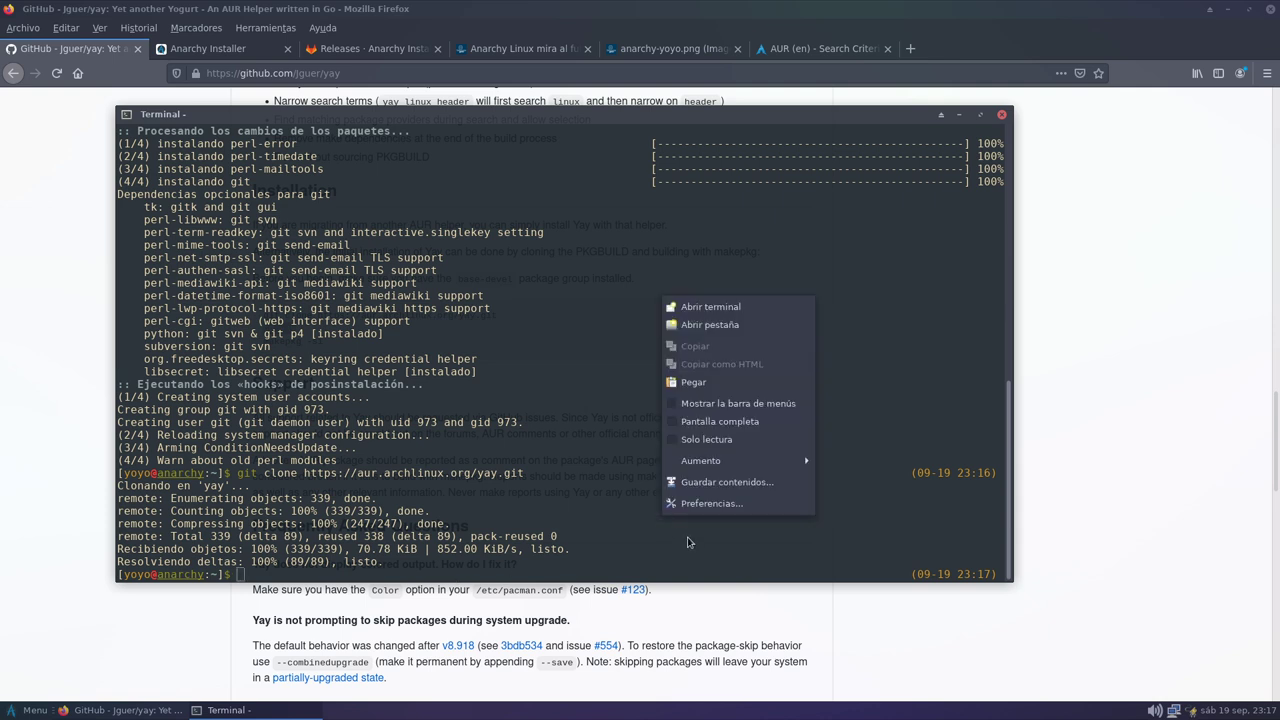
pyautogui.click(694, 379)
pyautogui.press('Return')
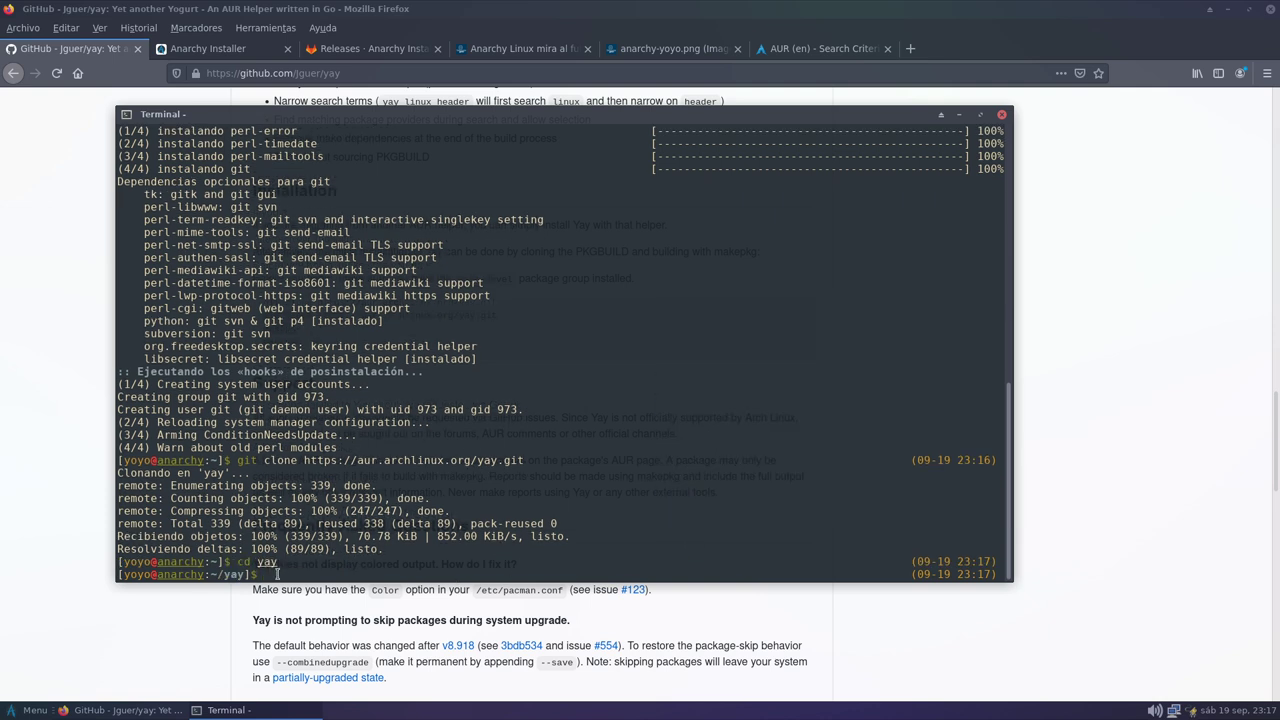
# Step: Copy makepkg -si from the README's Installation section and run it in the terminal to build yay
pyautogui.click(130, 617)
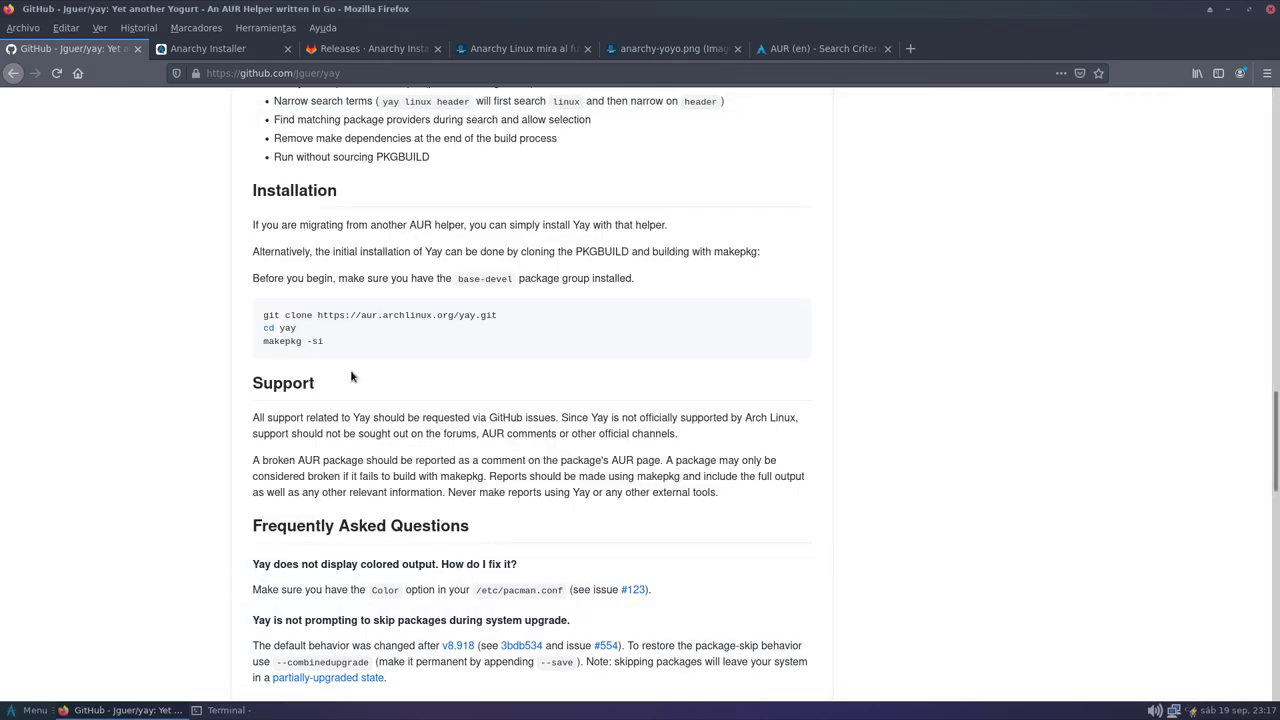
pyautogui.moveTo(328, 341); pyautogui.dragTo(266, 342)
pyautogui.rightClick(268, 342)
pyautogui.click(305, 356)
pyautogui.click(216, 709)
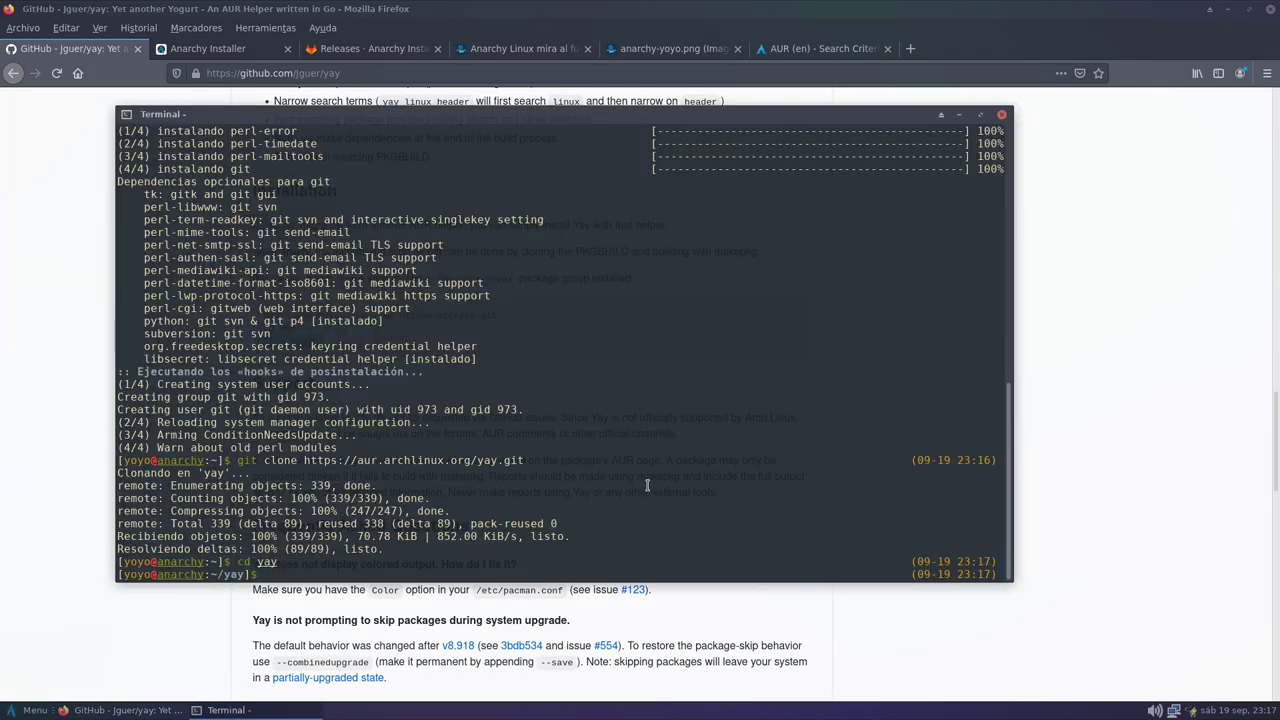
pyautogui.rightClick(627, 449)
pyautogui.click(667, 531)
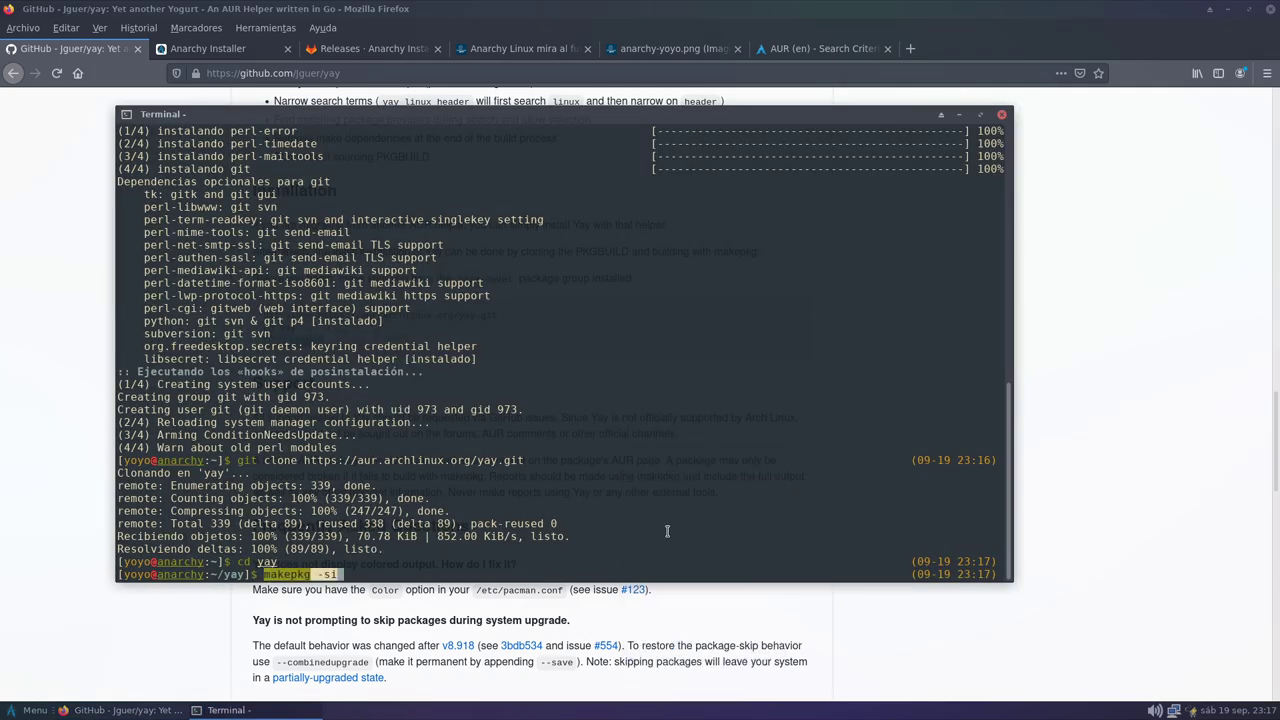
pyautogui.press('Return')
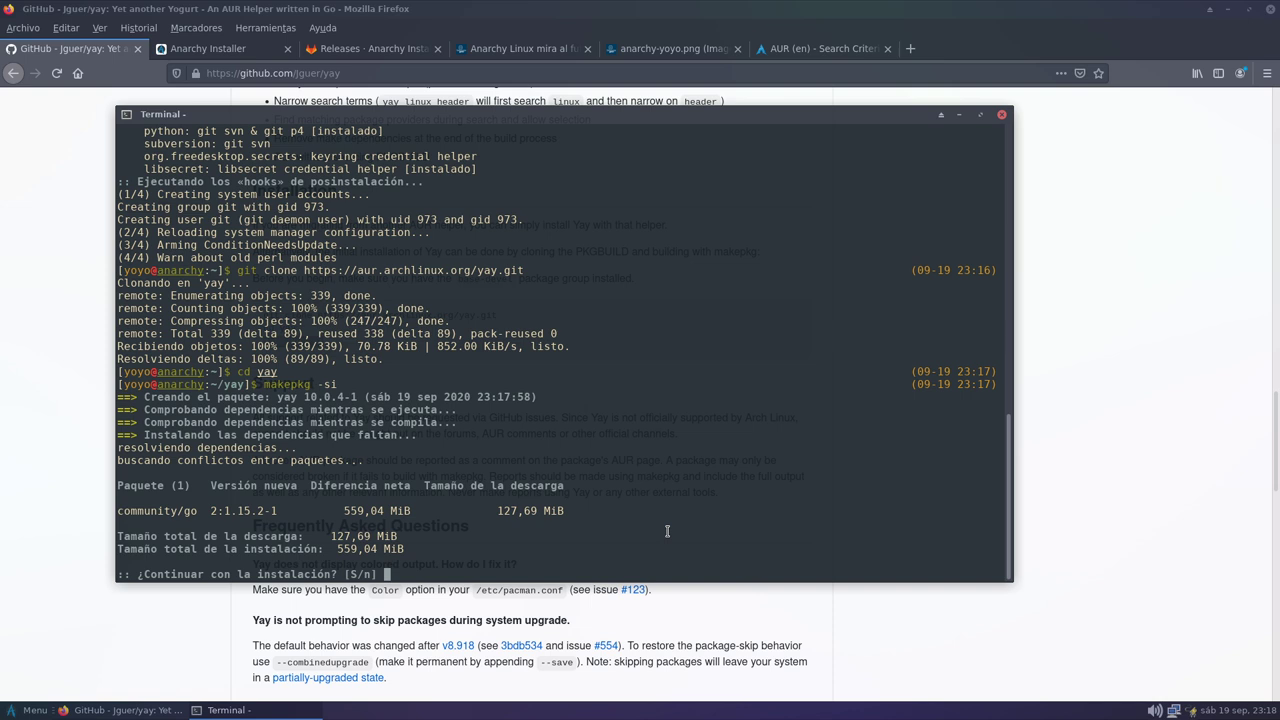
# Step: Accept installing the go build dependency and the compiled yay package by answering s to both prompts
pyautogui.write('s')
pyautogui.press('Return')
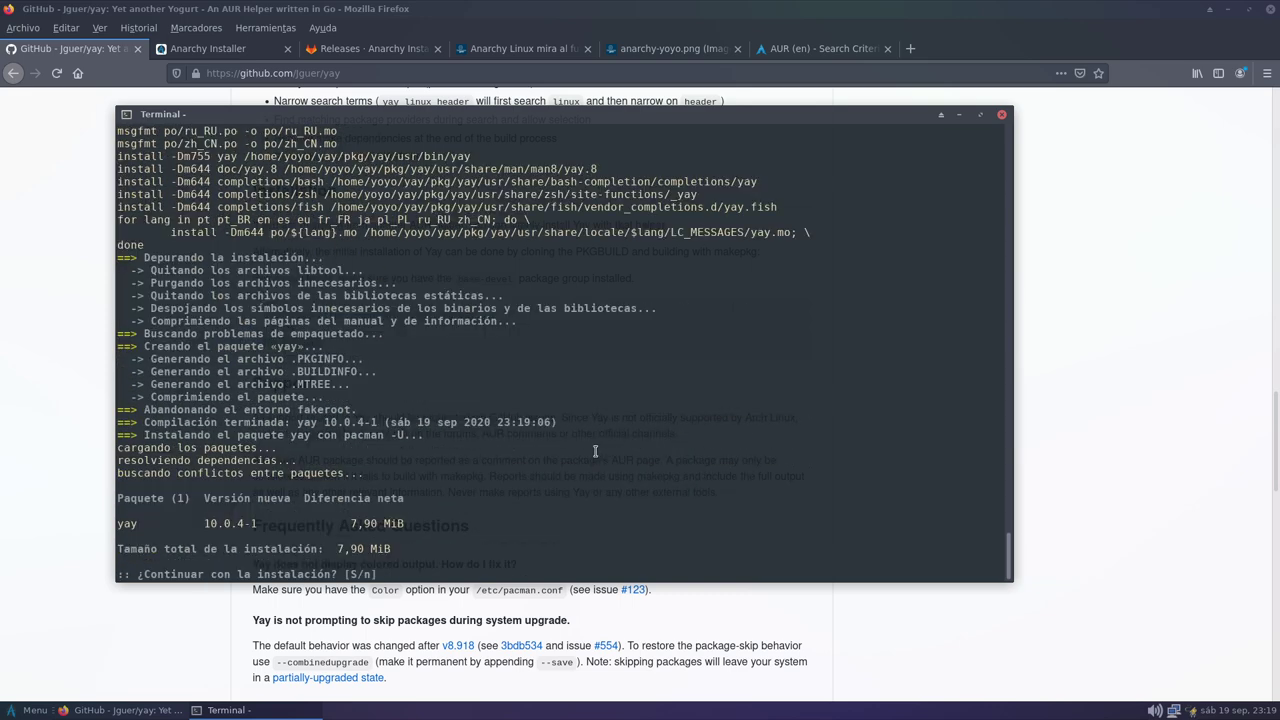
pyautogui.write('s')
pyautogui.press('Return')
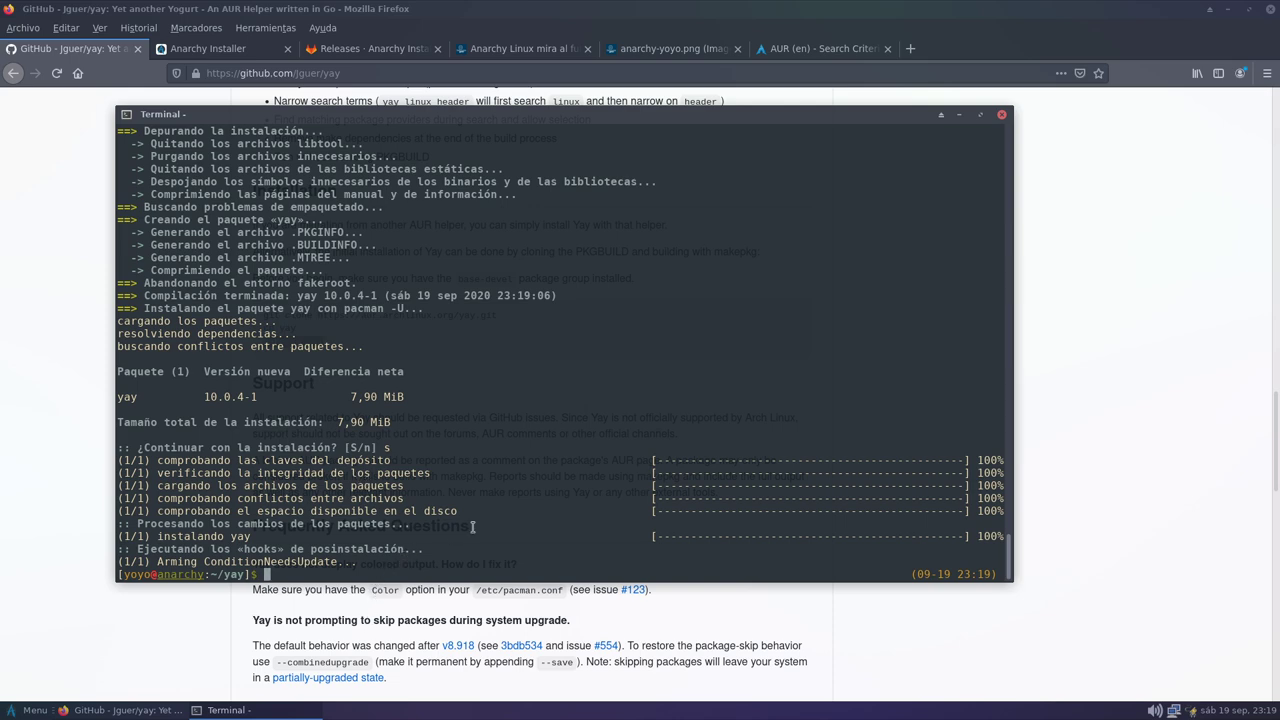
# Step: Minimize the Firefox window and return the terminal to the home directory with cd ..
pyautogui.click(1131, 309)
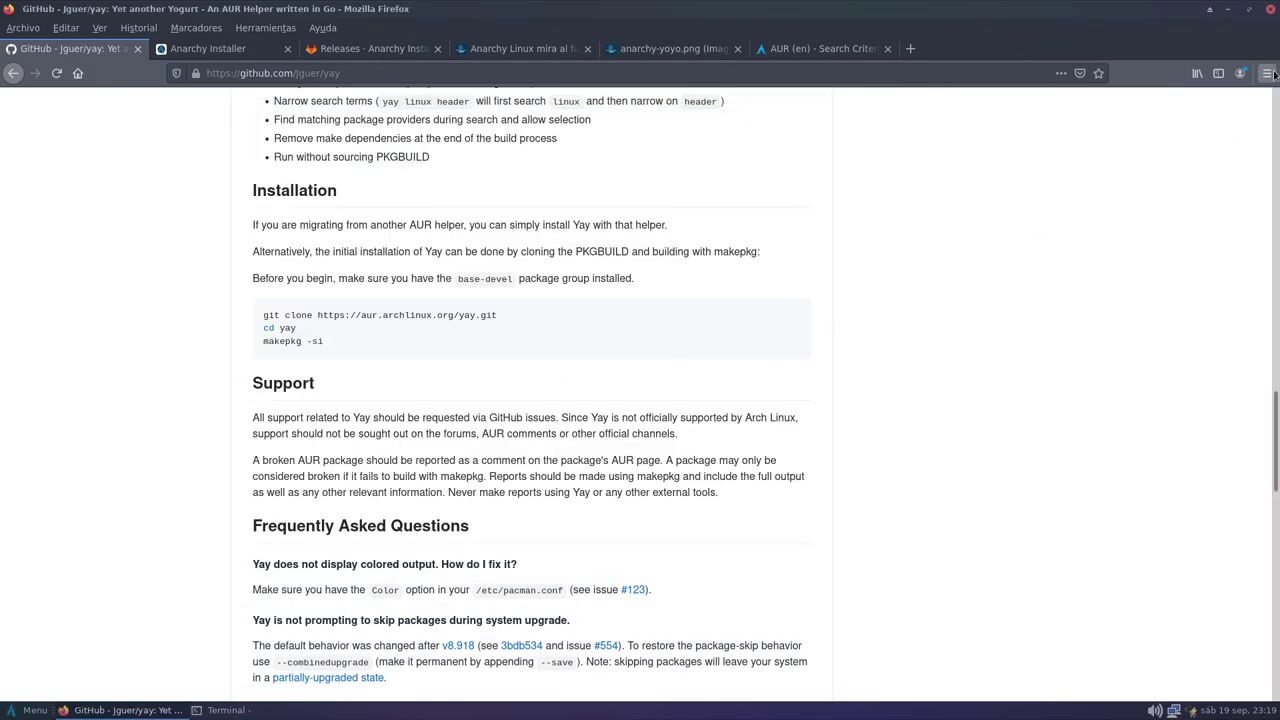
pyautogui.click(1228, 13)
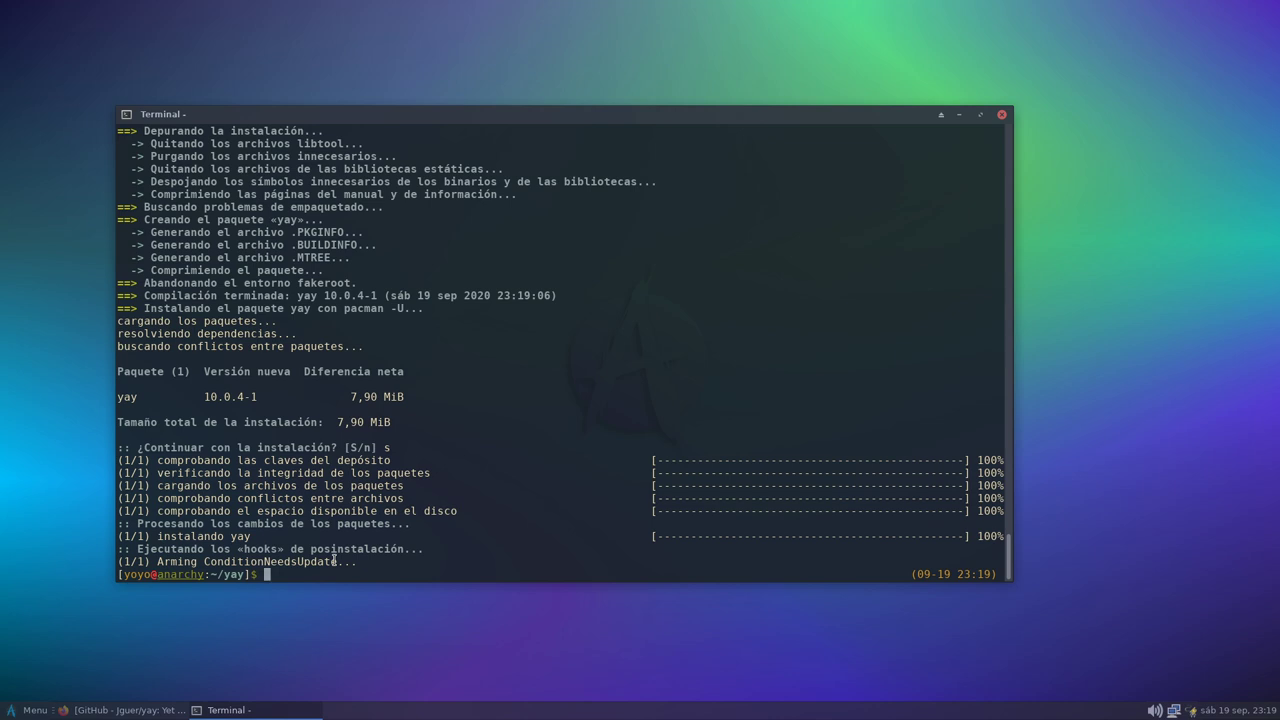
pyautogui.write('e')
pyautogui.press('BackSpace')
pyautogui.write('cd ..')
pyautogui.press('Return')
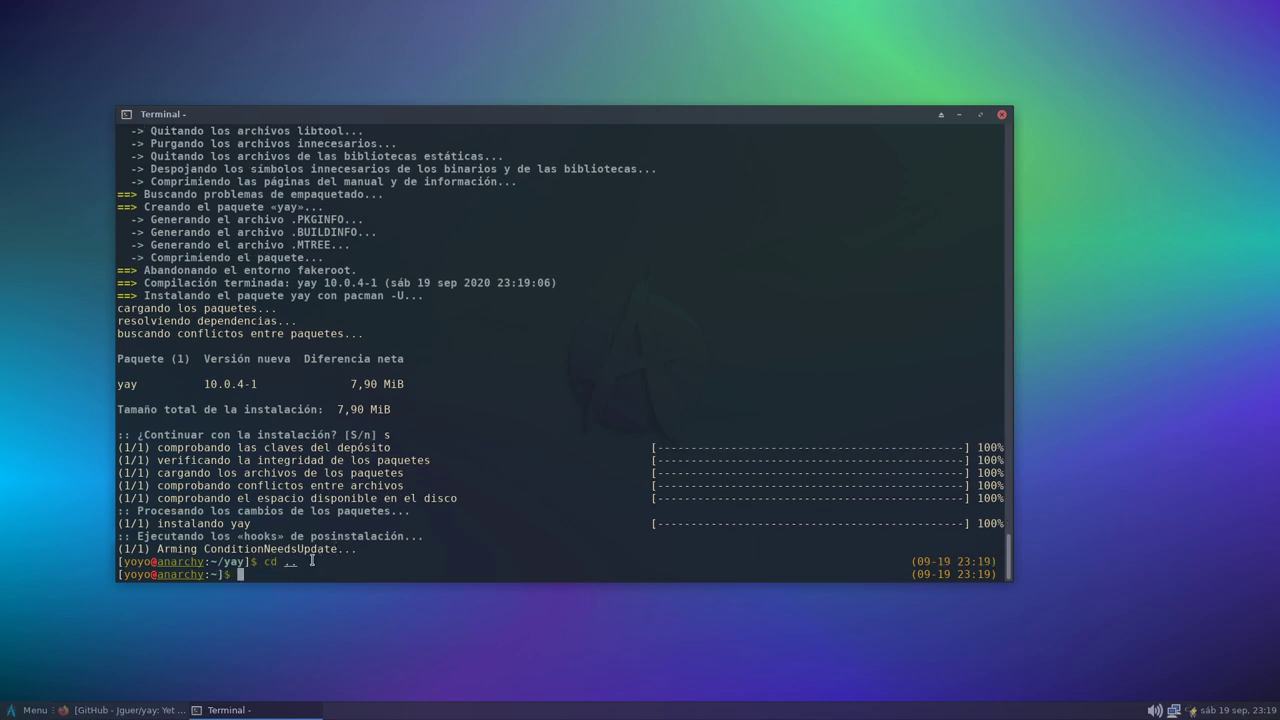
# Step: In Firefox, open the pamac-aur package details from the AUR search results for pamac
pyautogui.click(160, 708)
pyautogui.click(237, 74)
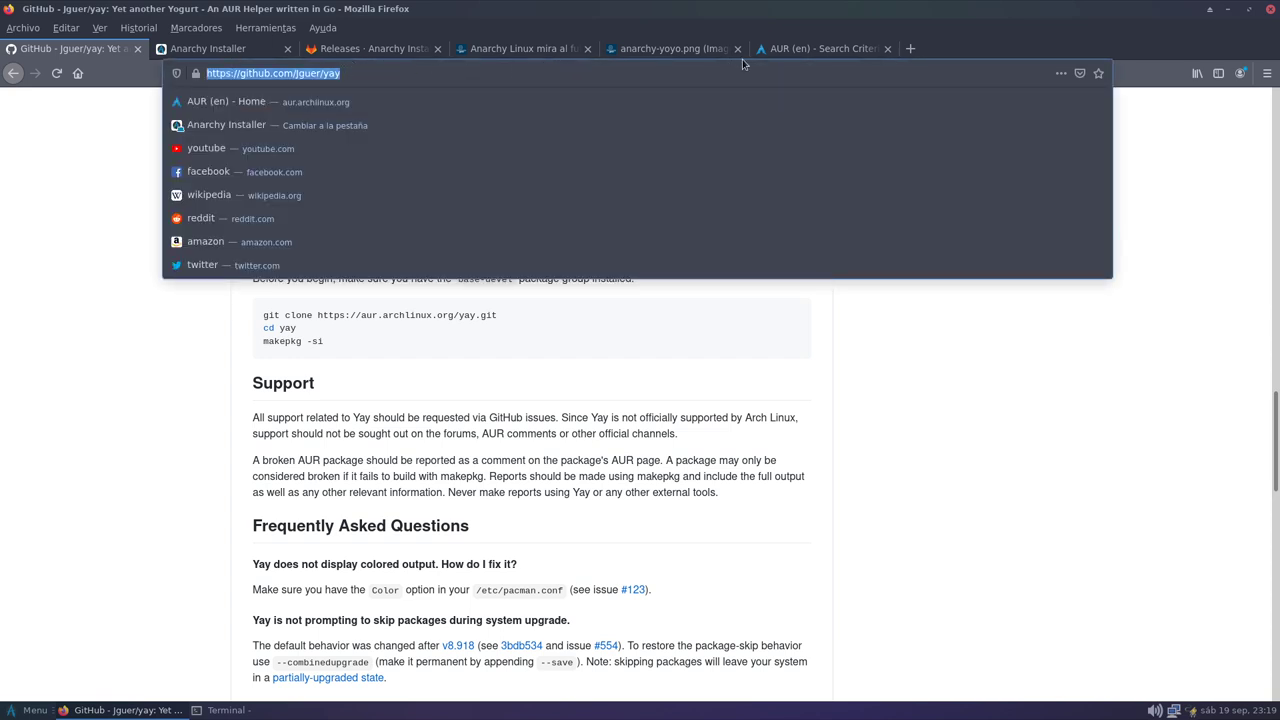
pyautogui.click(825, 50)
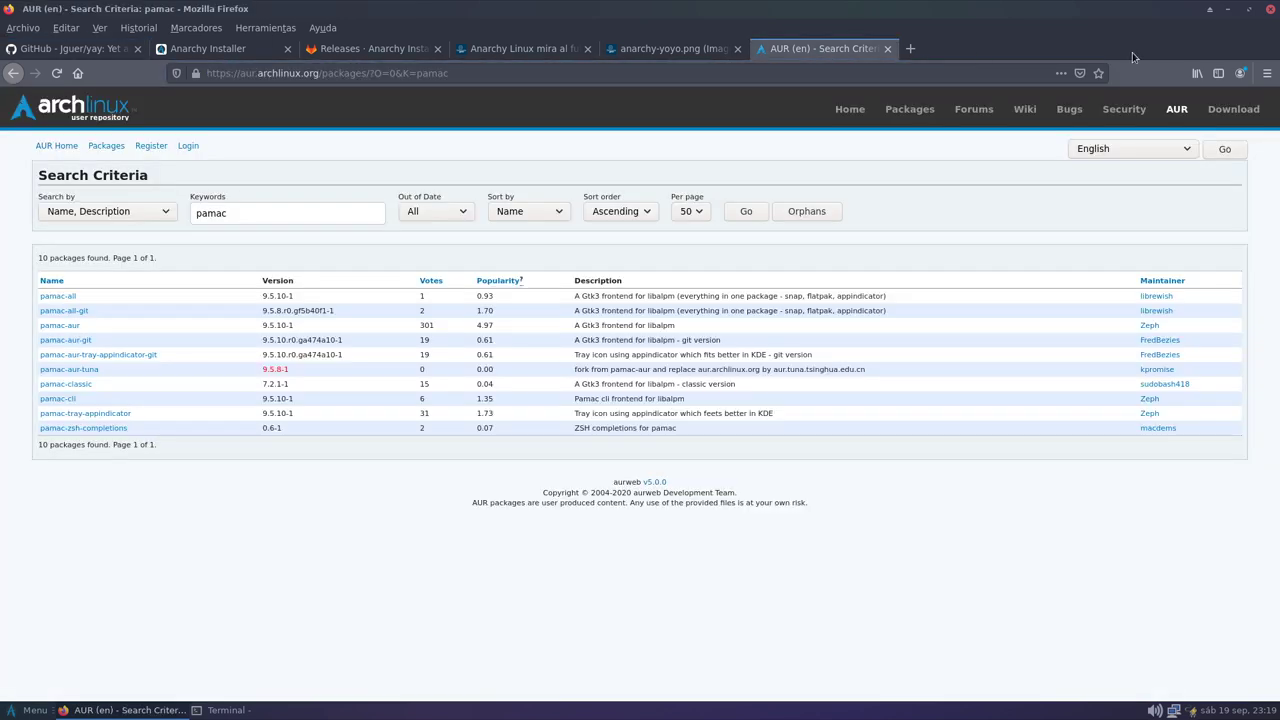
pyautogui.click(1229, 10)
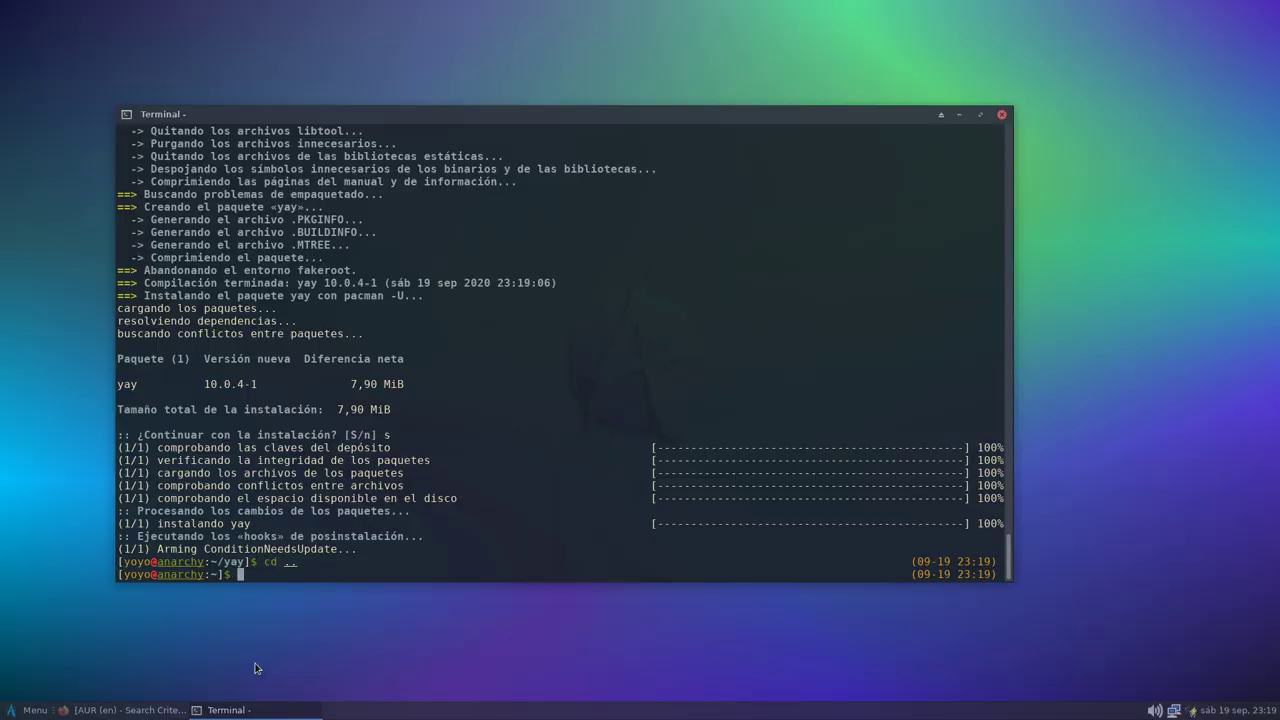
pyautogui.click(124, 707)
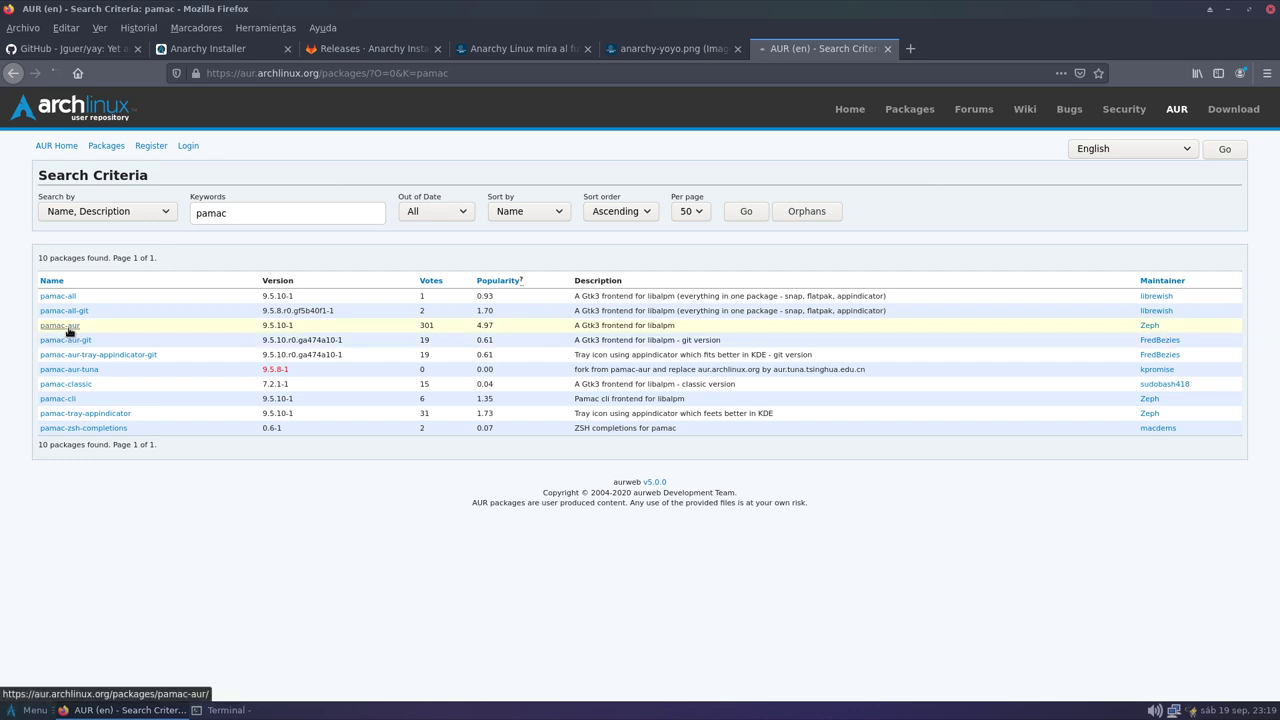
pyautogui.click(66, 327)
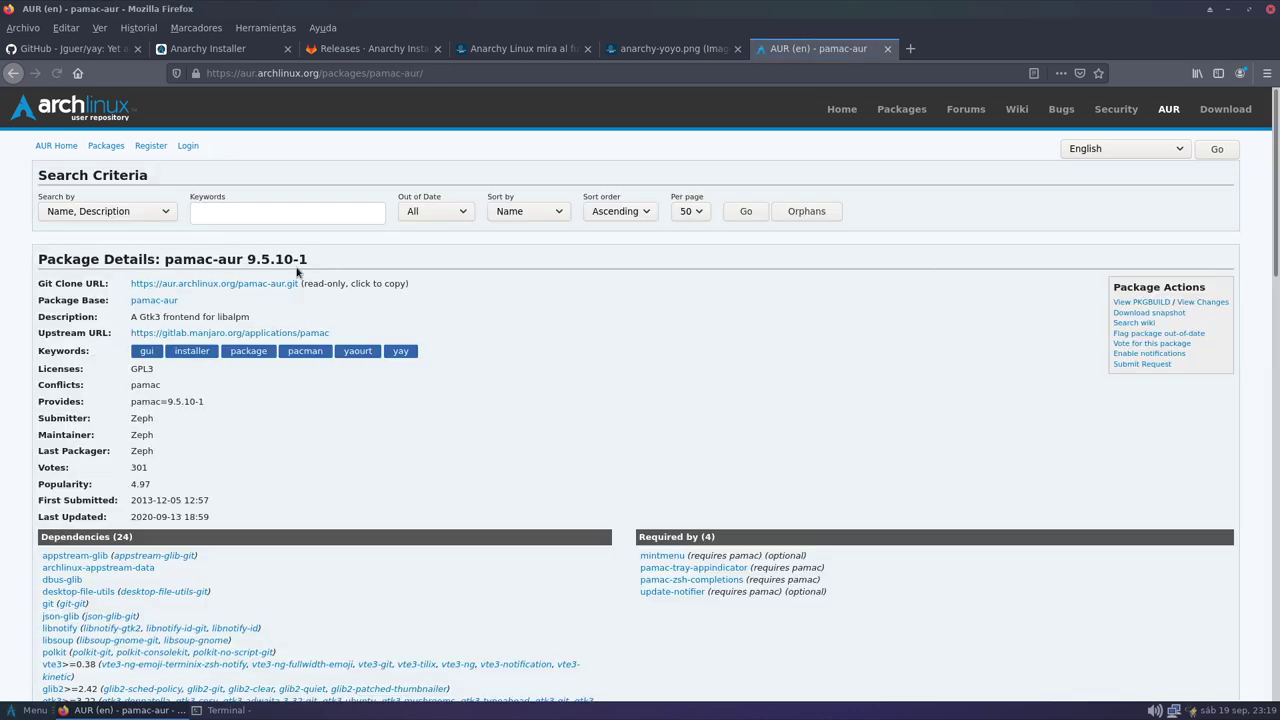
# Step: Go back to the pamac search results and reopen the pamac-aur details page, copying the package name along the way
pyautogui.click(13, 73)
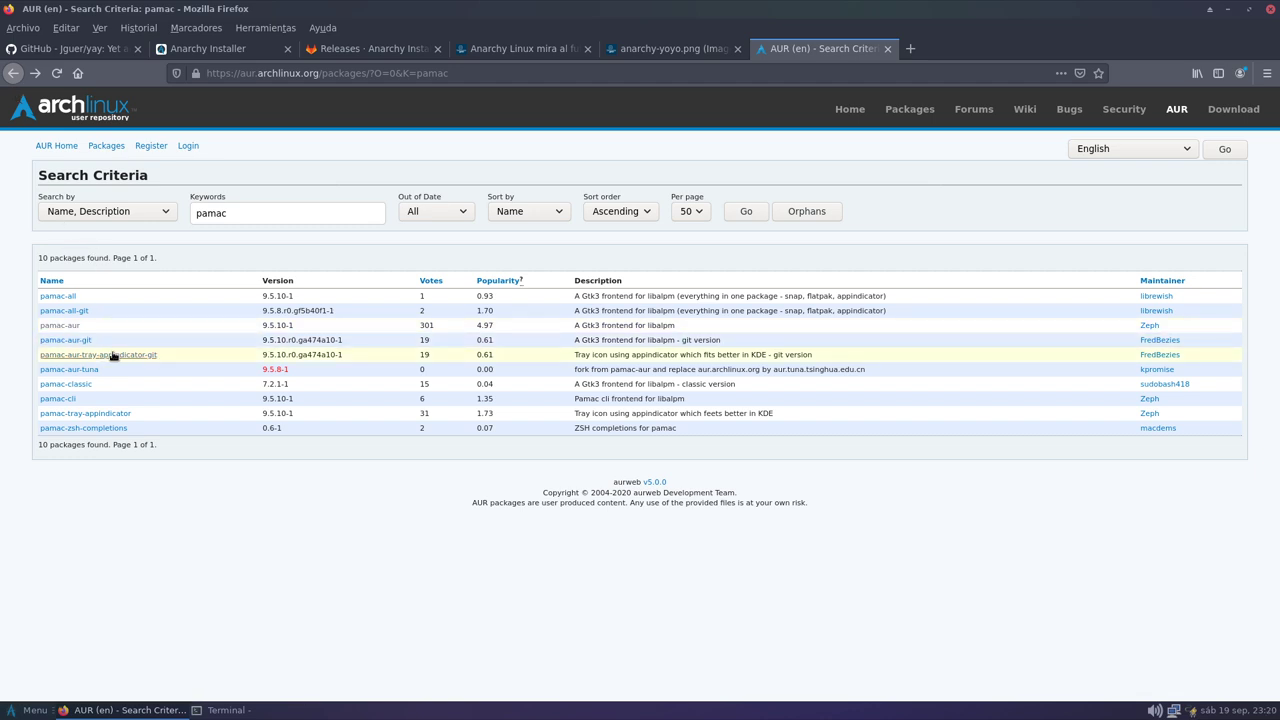
pyautogui.click(71, 329)
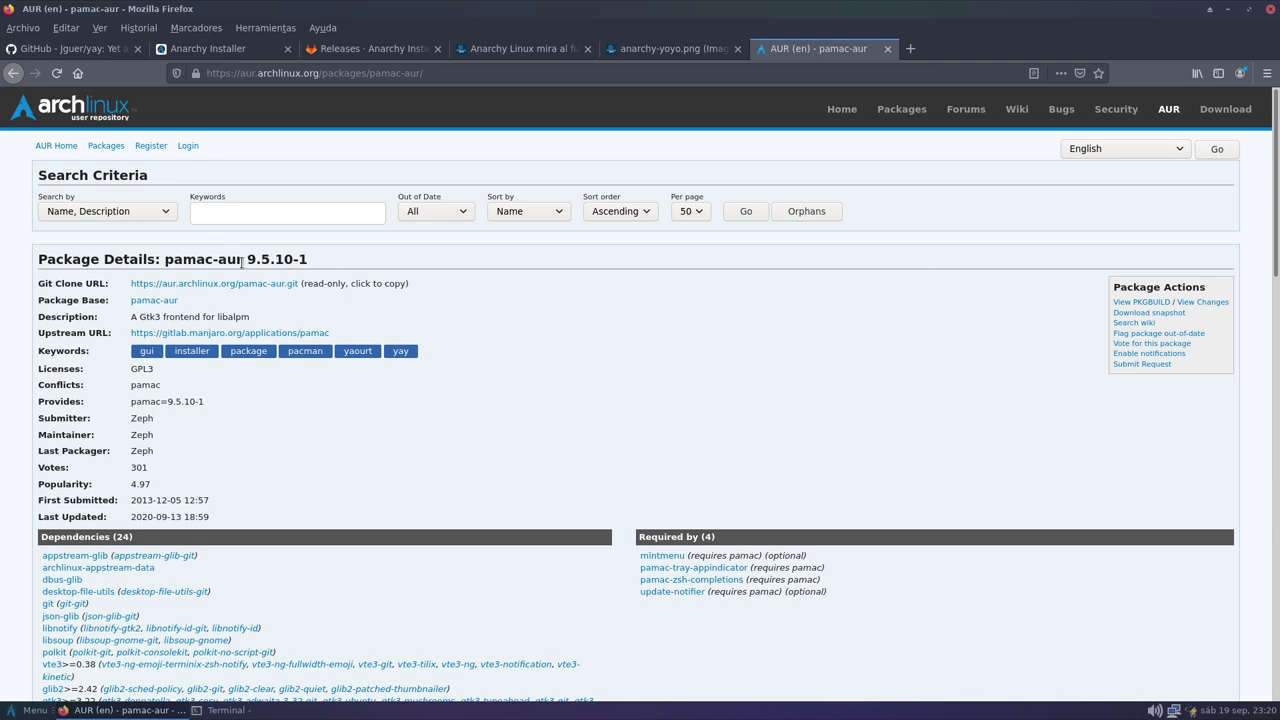
pyautogui.moveTo(242, 259); pyautogui.dragTo(165, 259)
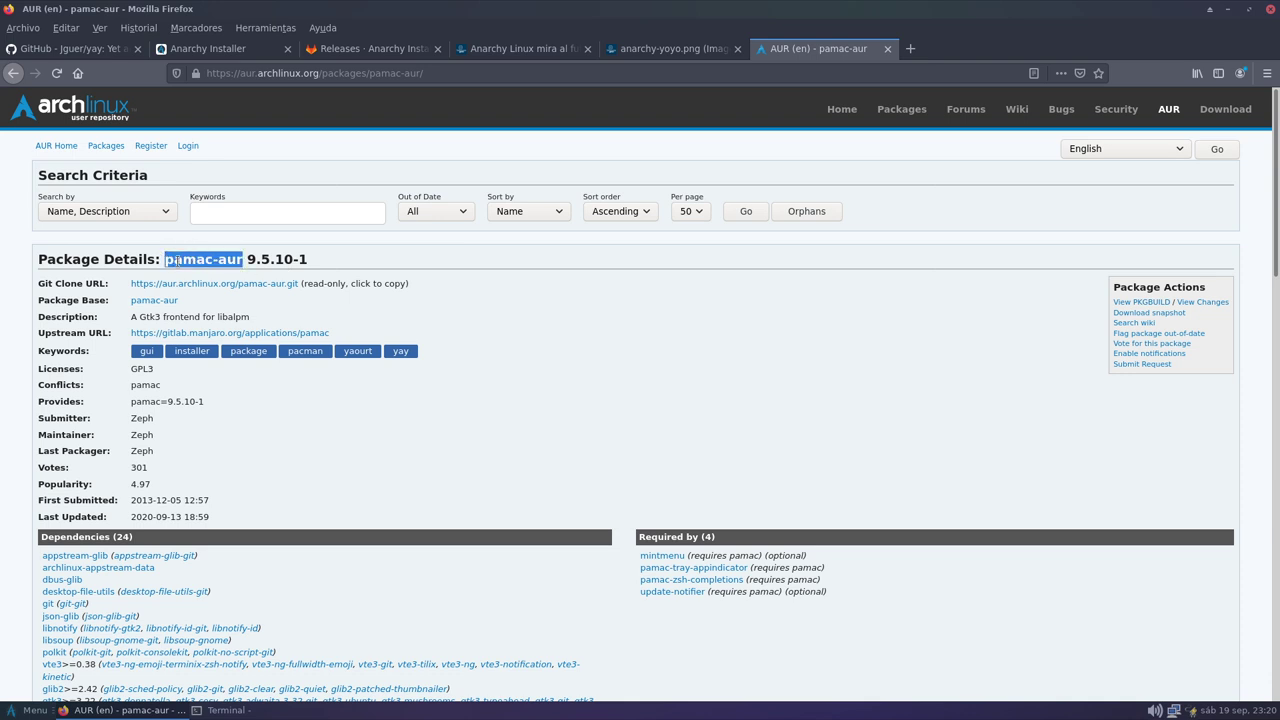
pyautogui.rightClick(178, 262)
pyautogui.click(206, 273)
pyautogui.click(438, 74)
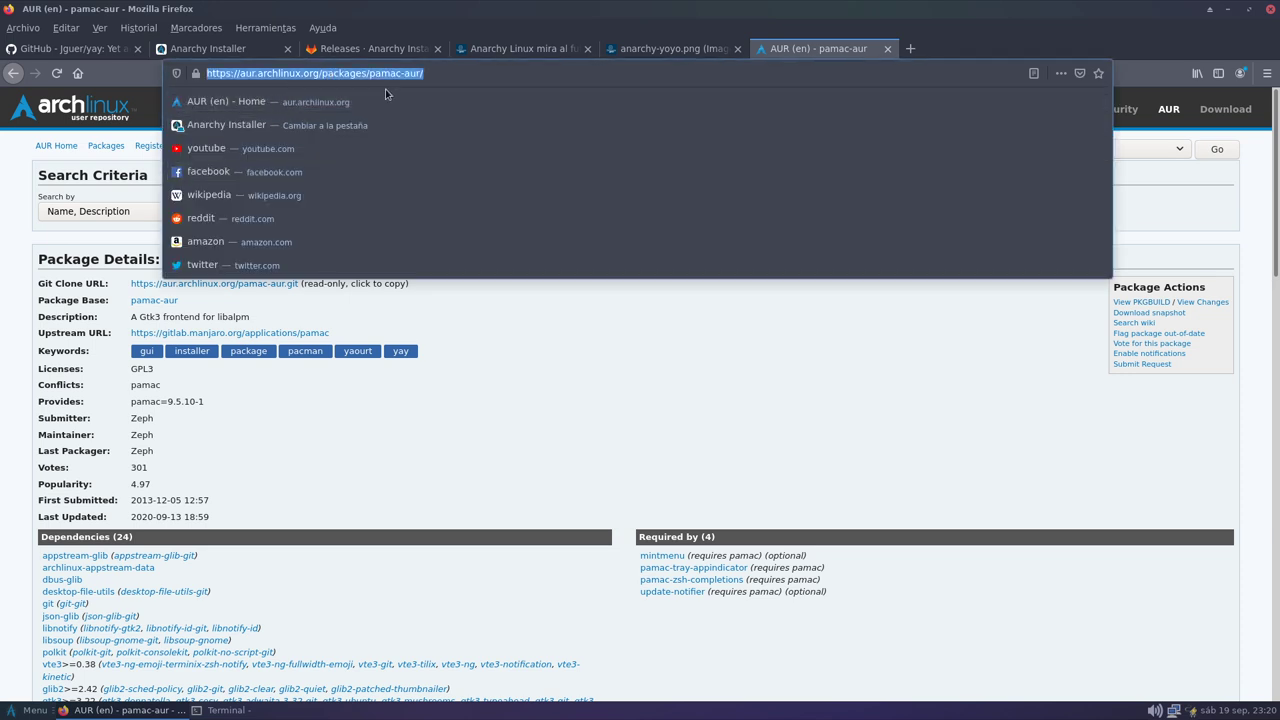
pyautogui.click(38, 229)
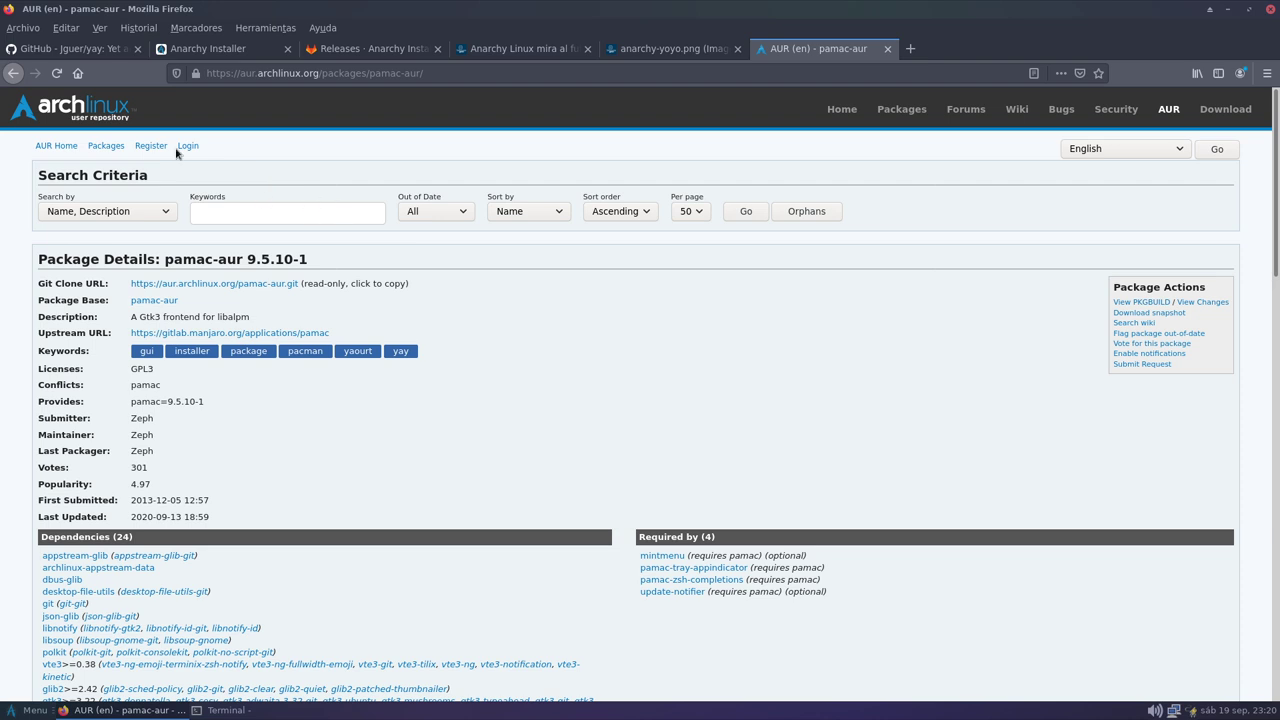
pyautogui.click(14, 76)
pyautogui.click(233, 206)
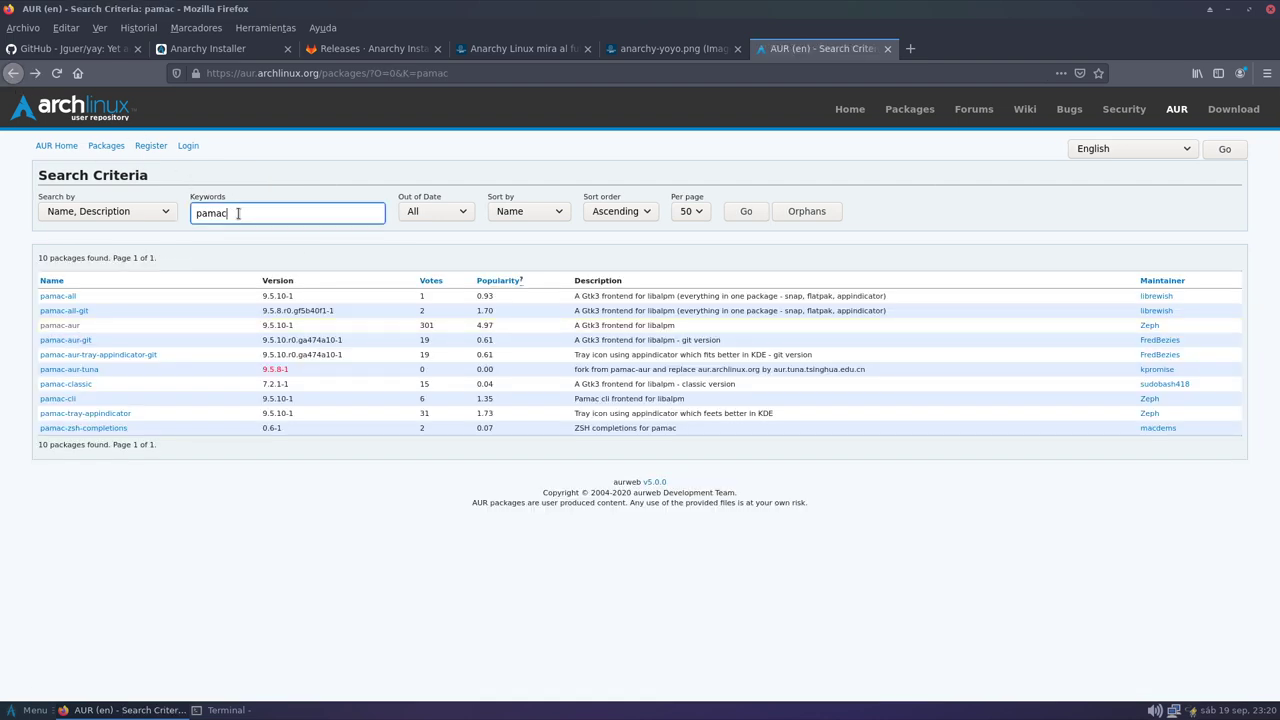
pyautogui.click(60, 325)
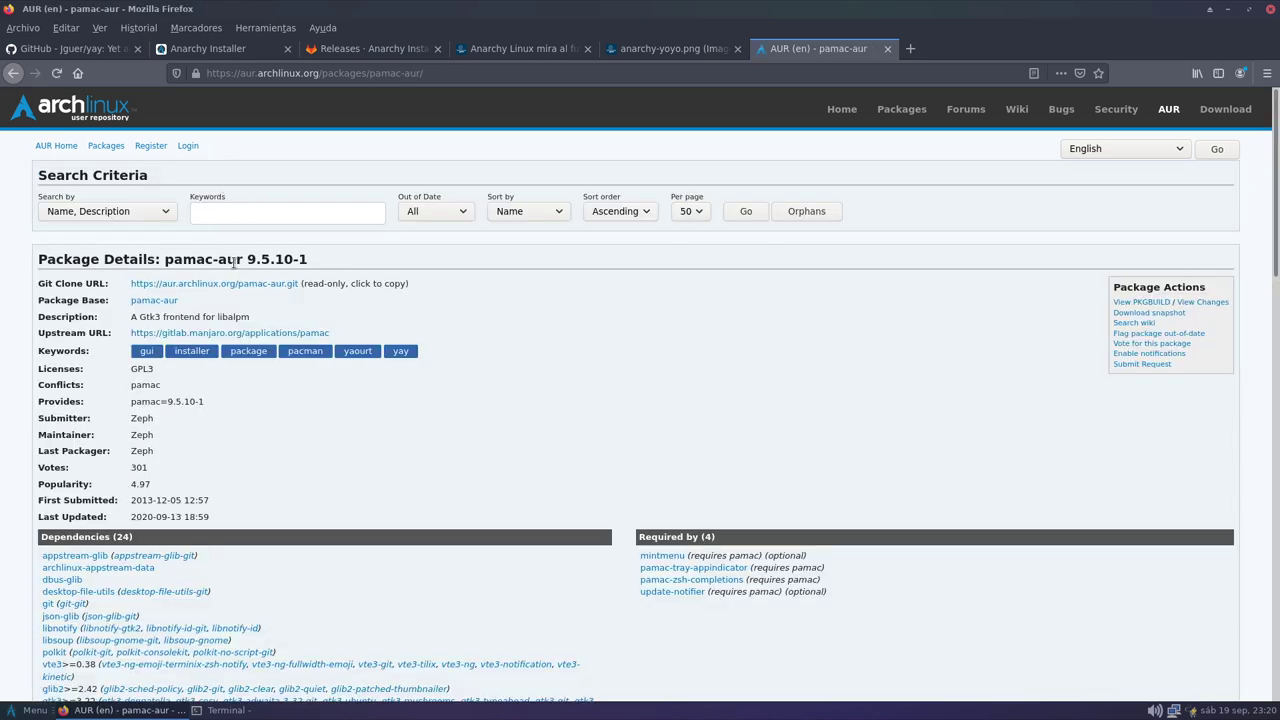
# Step: Copy the package name pamac-aur from the details heading and run yay -S pamac-aur in the terminal
pyautogui.moveTo(243, 259); pyautogui.dragTo(166, 259)
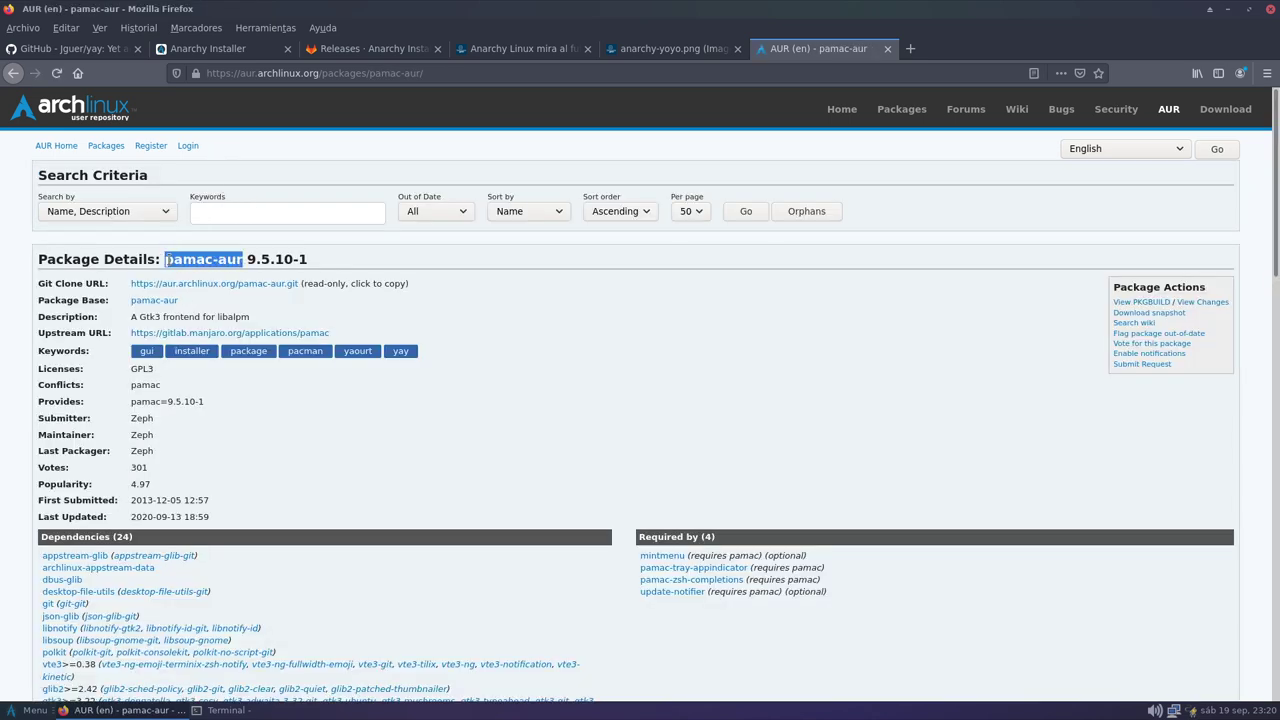
pyautogui.rightClick(191, 259)
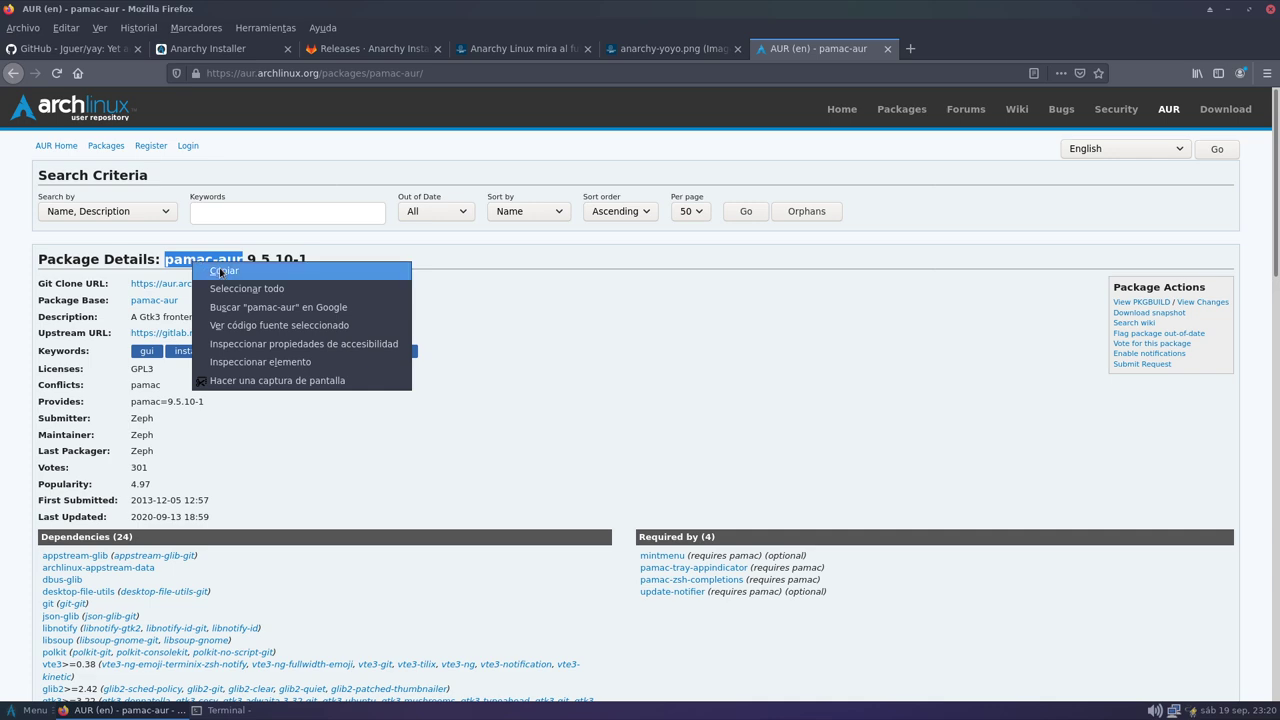
pyautogui.click(206, 272)
pyautogui.click(1228, 9)
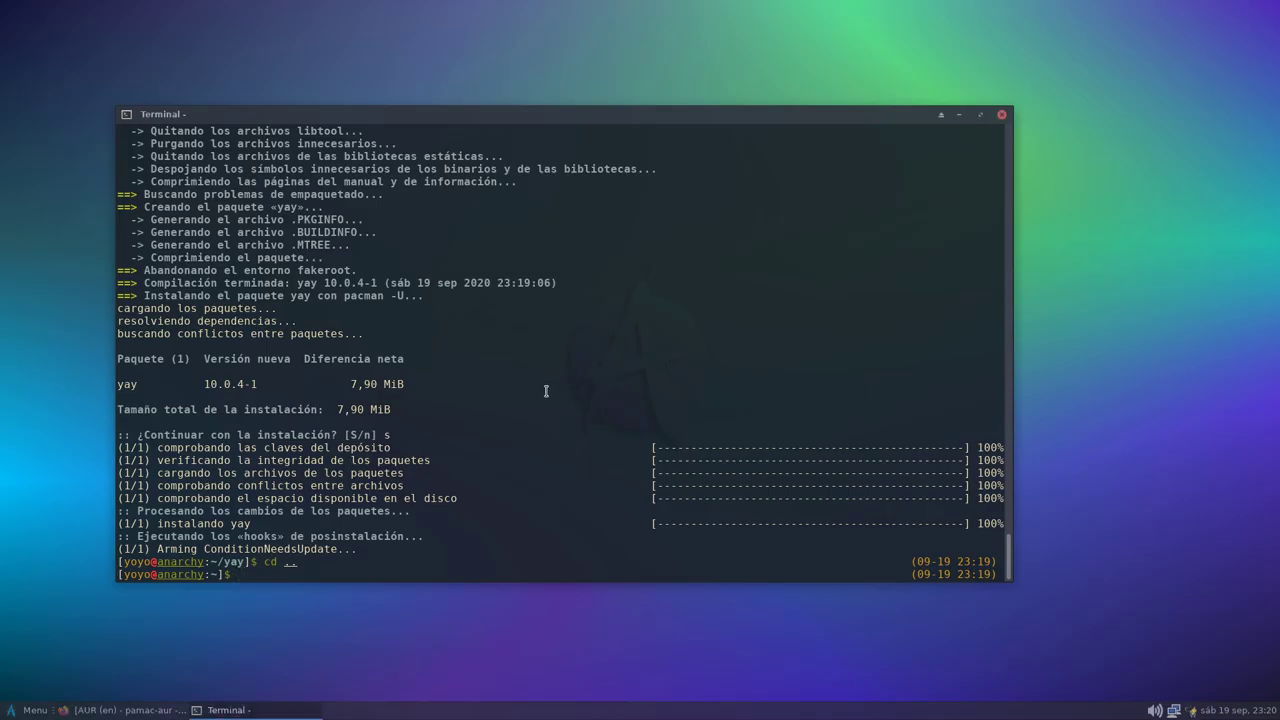
pyautogui.write('yay -S')
pyautogui.rightClick(552, 394)
pyautogui.click(623, 479)
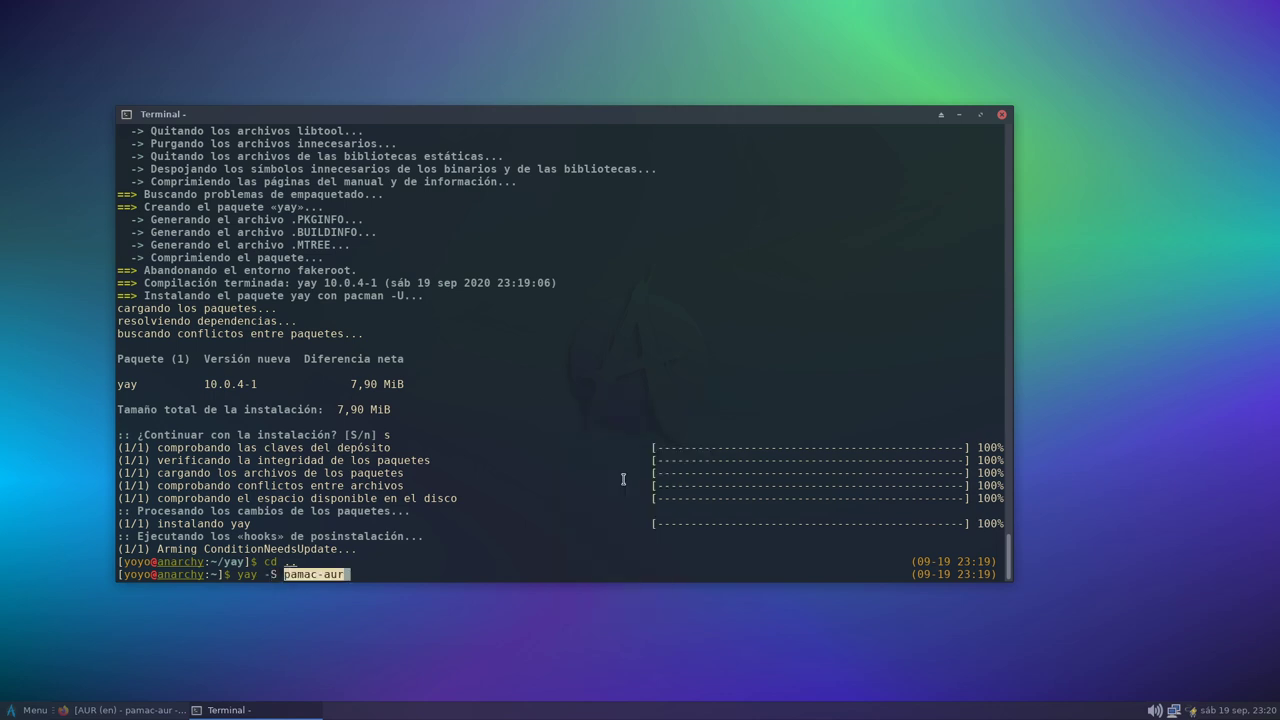
pyautogui.press('Return')
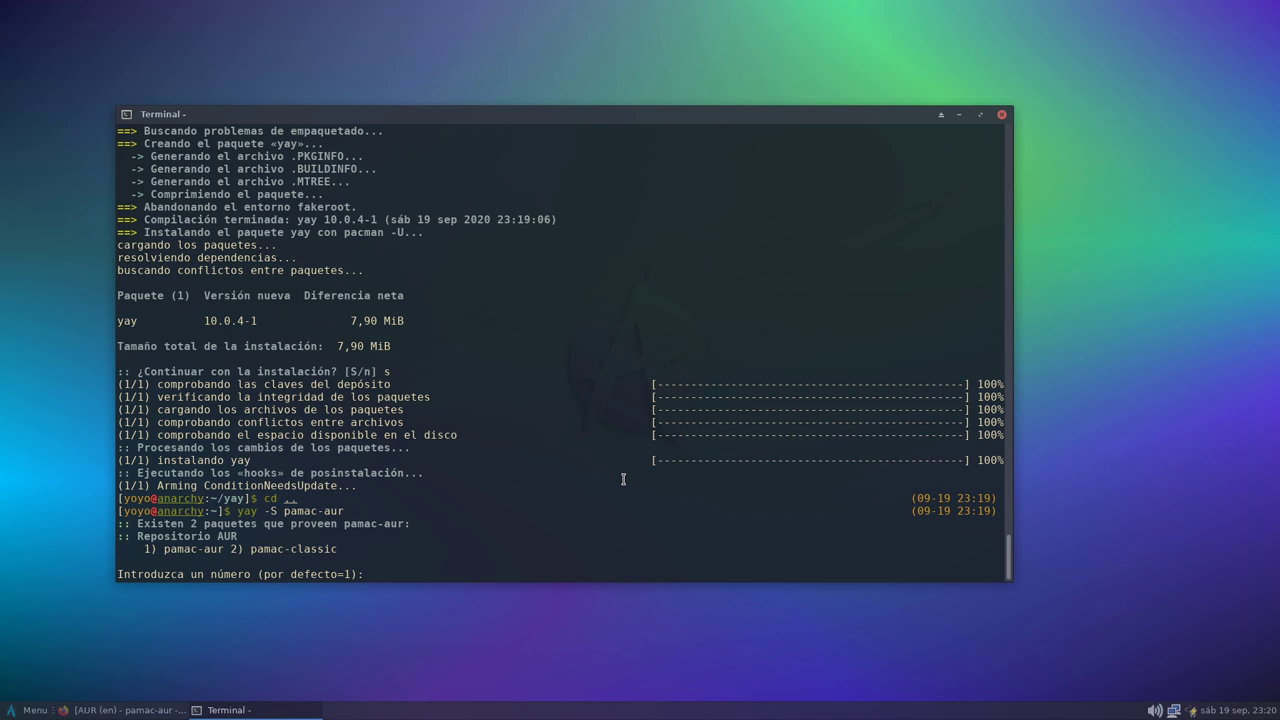
# Step: Choose provider 1, pamac-aur, and answer s to remove the build dependencies after installation
pyautogui.write('1')
pyautogui.press('Return')
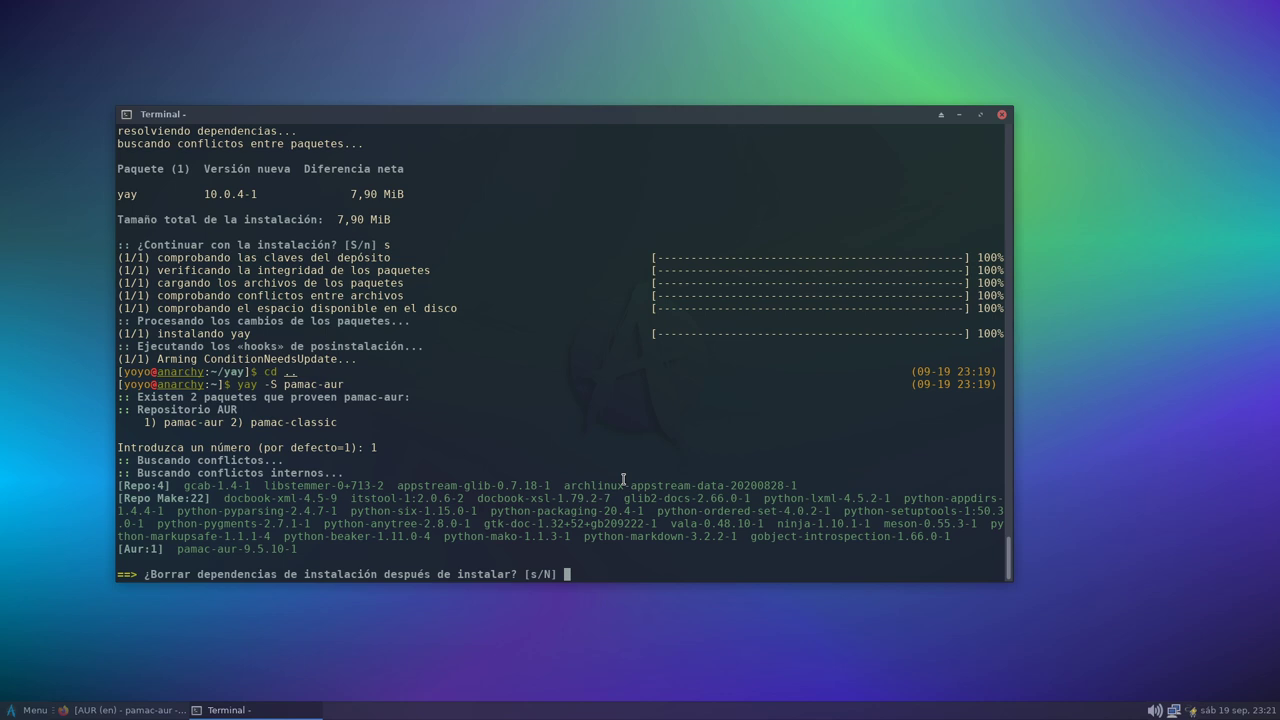
pyautogui.write('s')
pyautogui.press('Return')
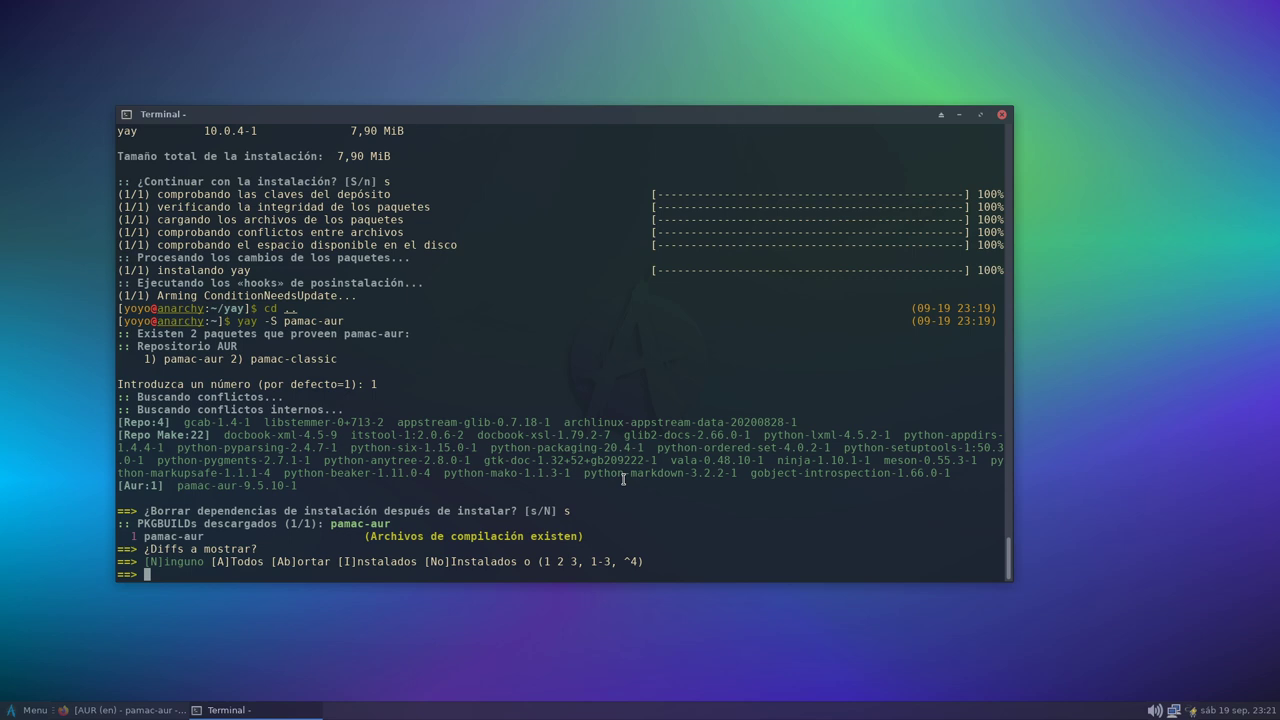
# Step: Show all the build file diffs for pamac-aur, page through them to the end, and answer n to the installation question
pyautogui.write('A')
pyautogui.press('Return')
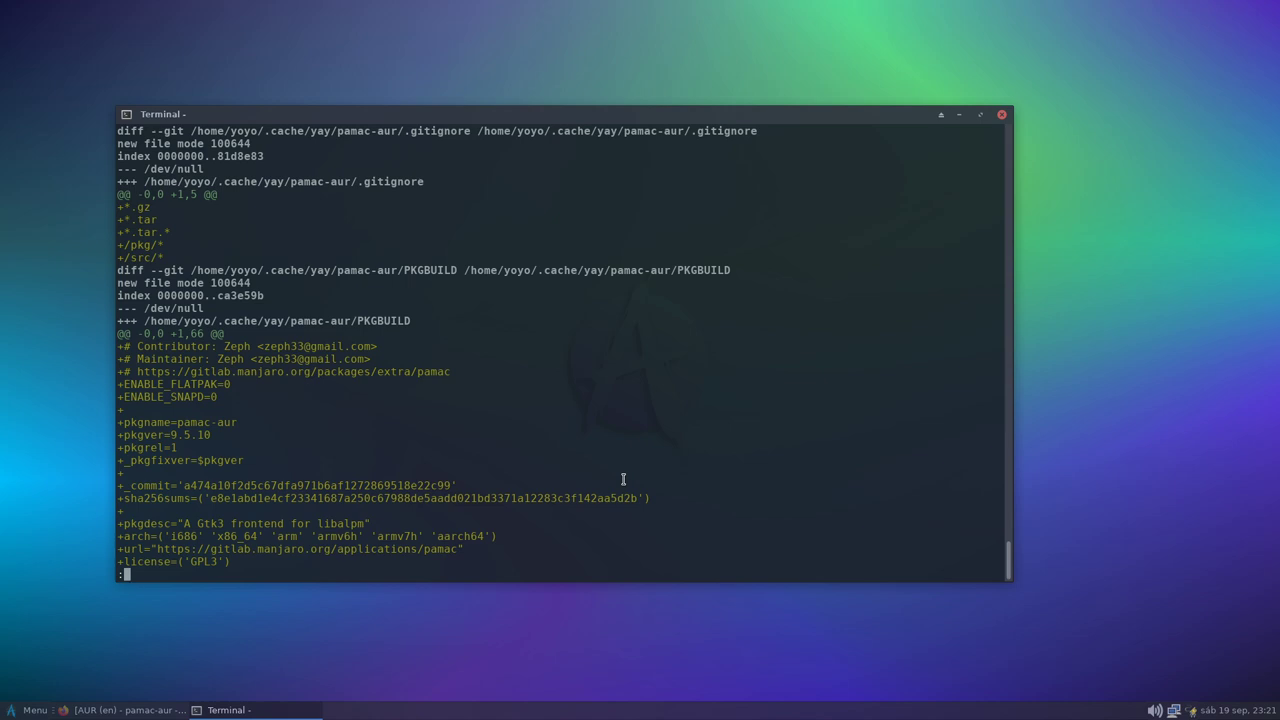
pyautogui.press('space')
pyautogui.press('space')
pyautogui.press('space')
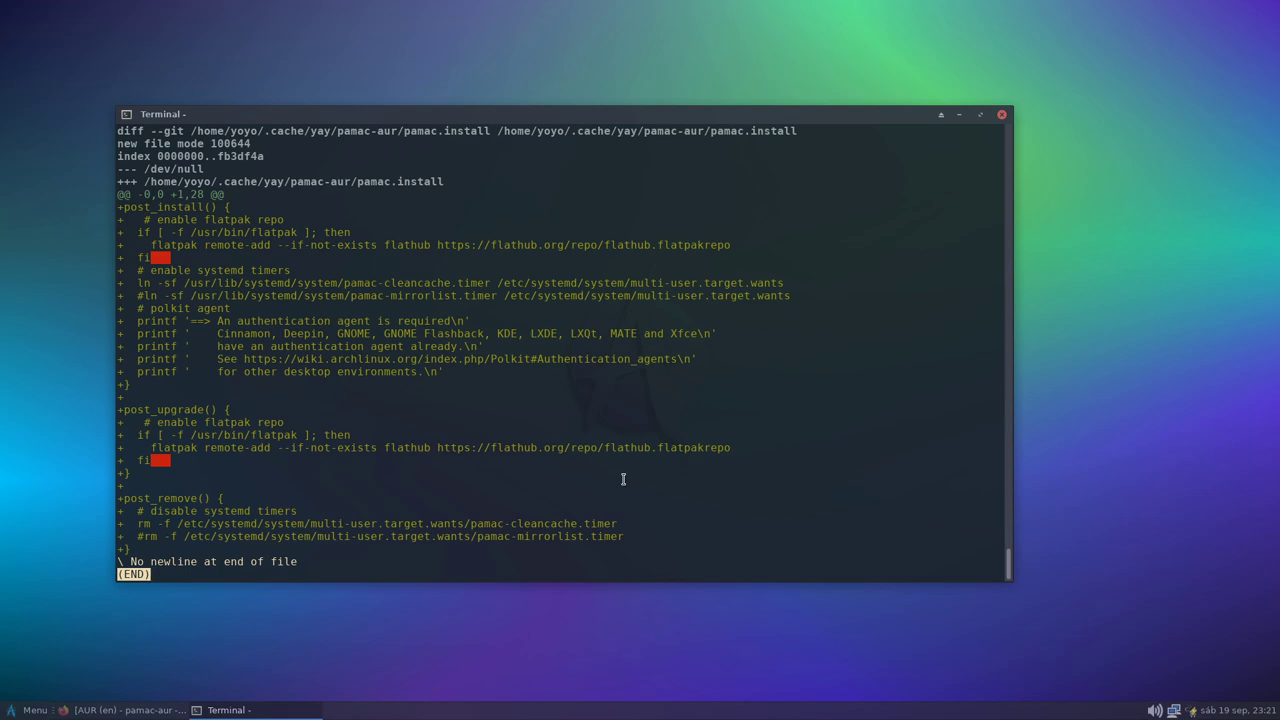
pyautogui.press('q')
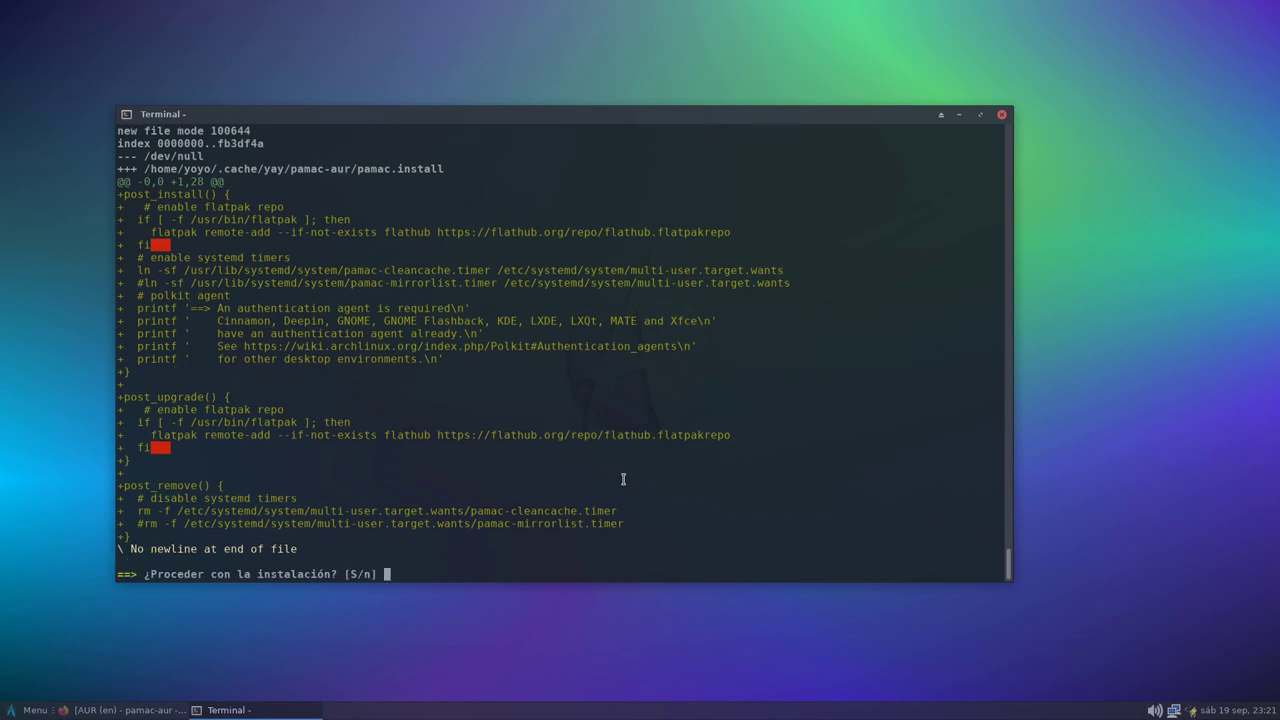
pyautogui.write('n')
pyautogui.press('Return')
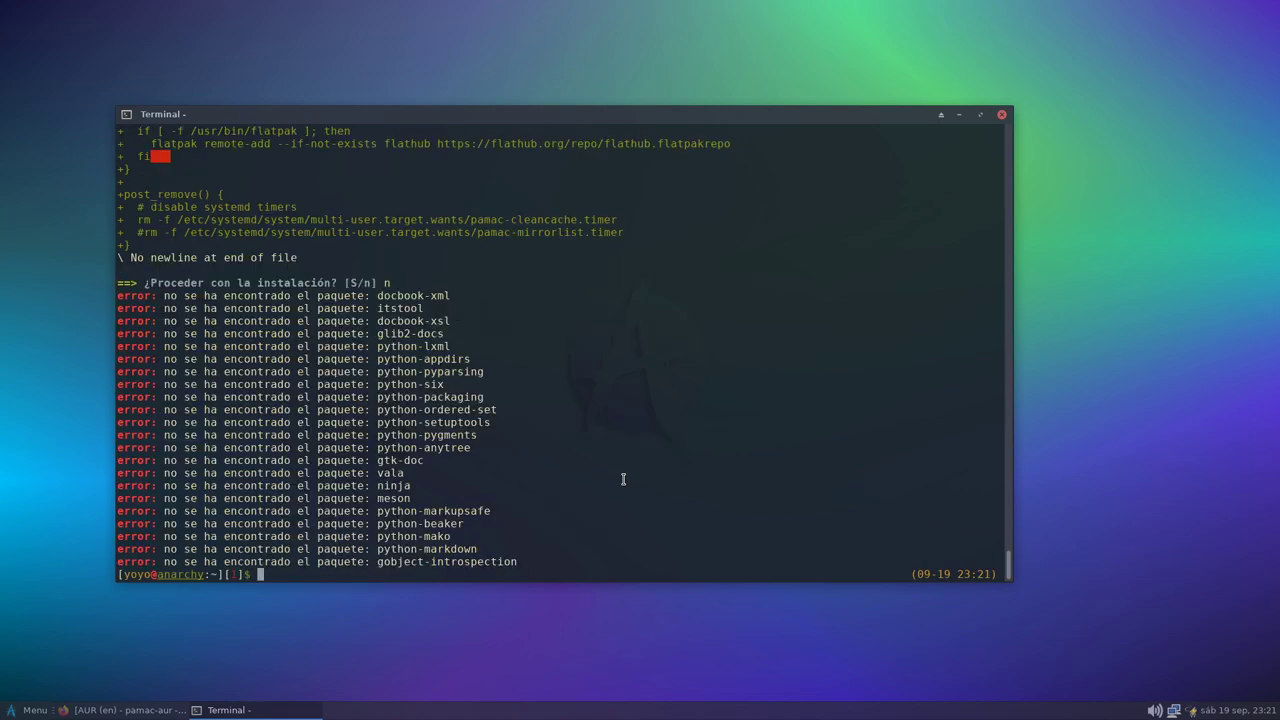
# Step: Install pamac-aur without confirmation questions by running yay -S pamac-aur --noconfirm
pyautogui.press('Up')
pyautogui.write('--noconfirm')
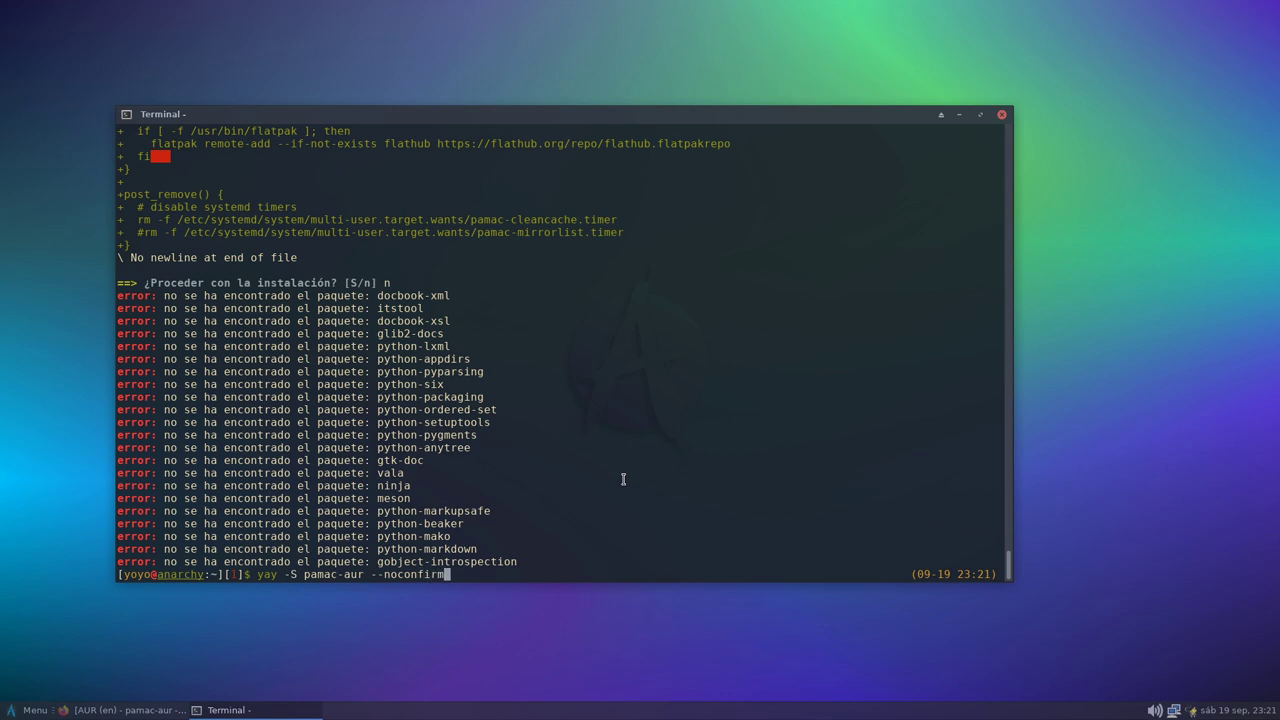
pyautogui.press('Return')
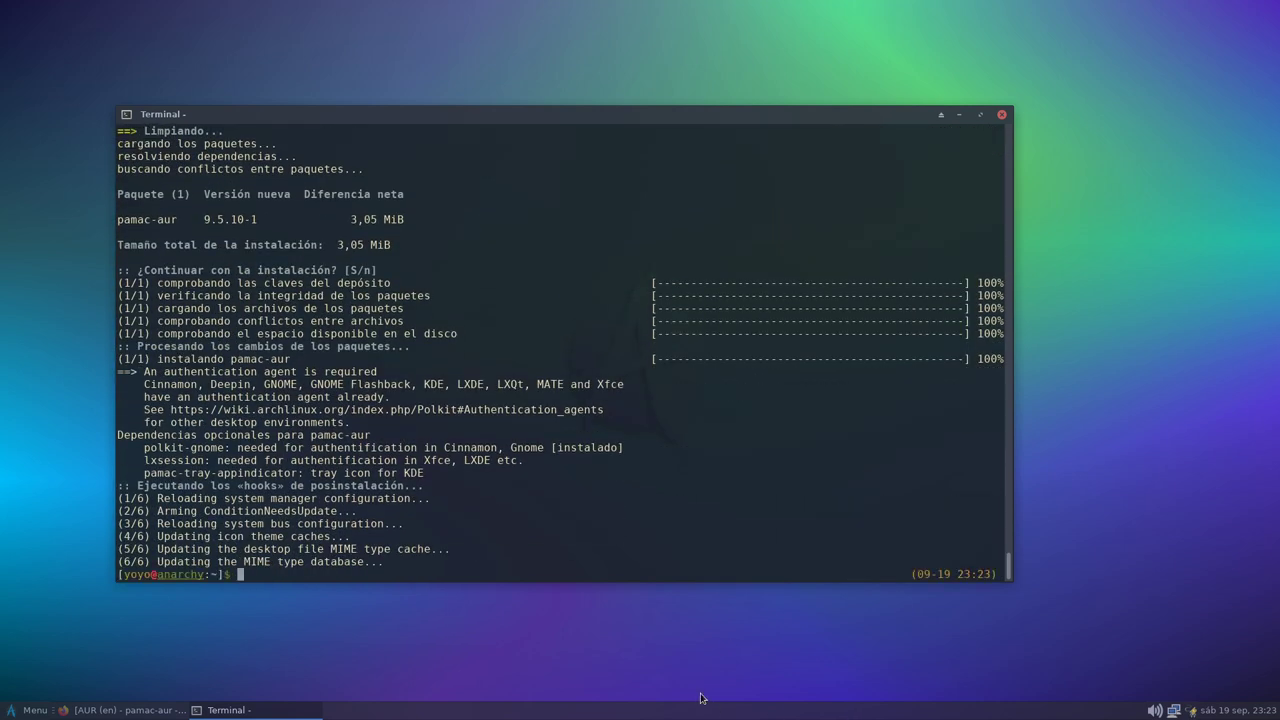
# Step: Switch from the terminal to Firefox and search the AUR packages for yay
pyautogui.click(959, 114)
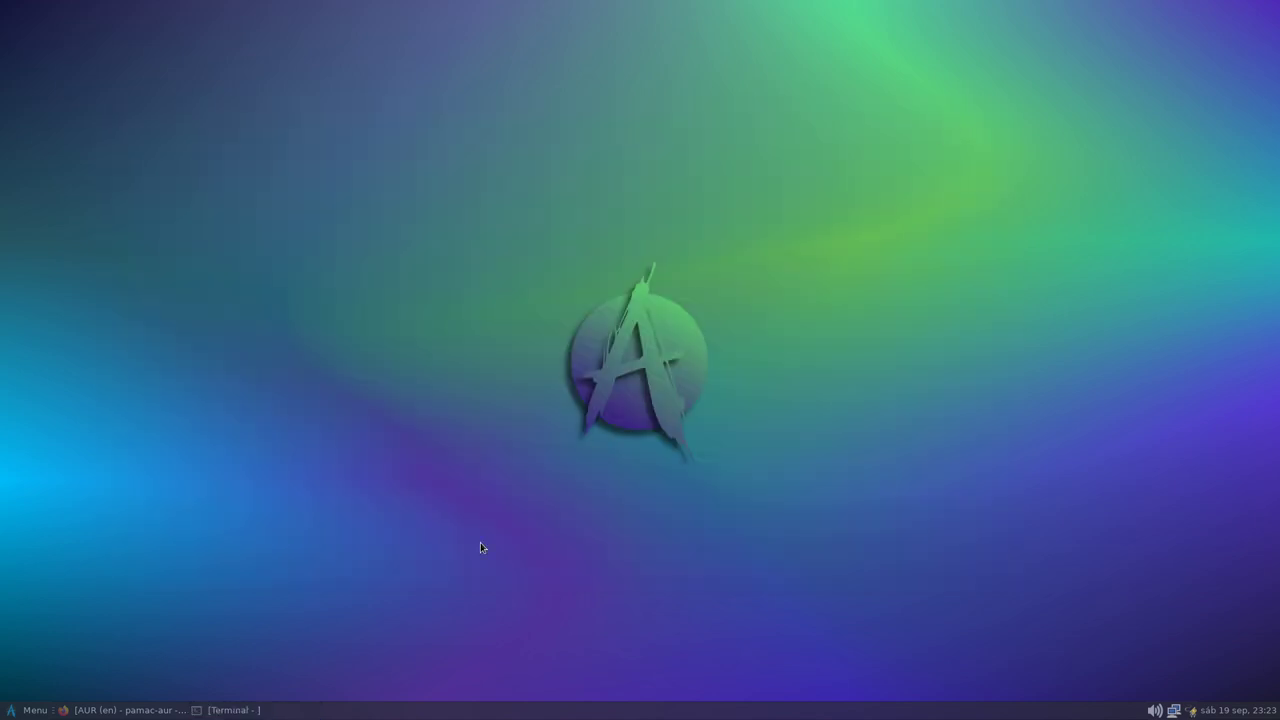
pyautogui.click(134, 710)
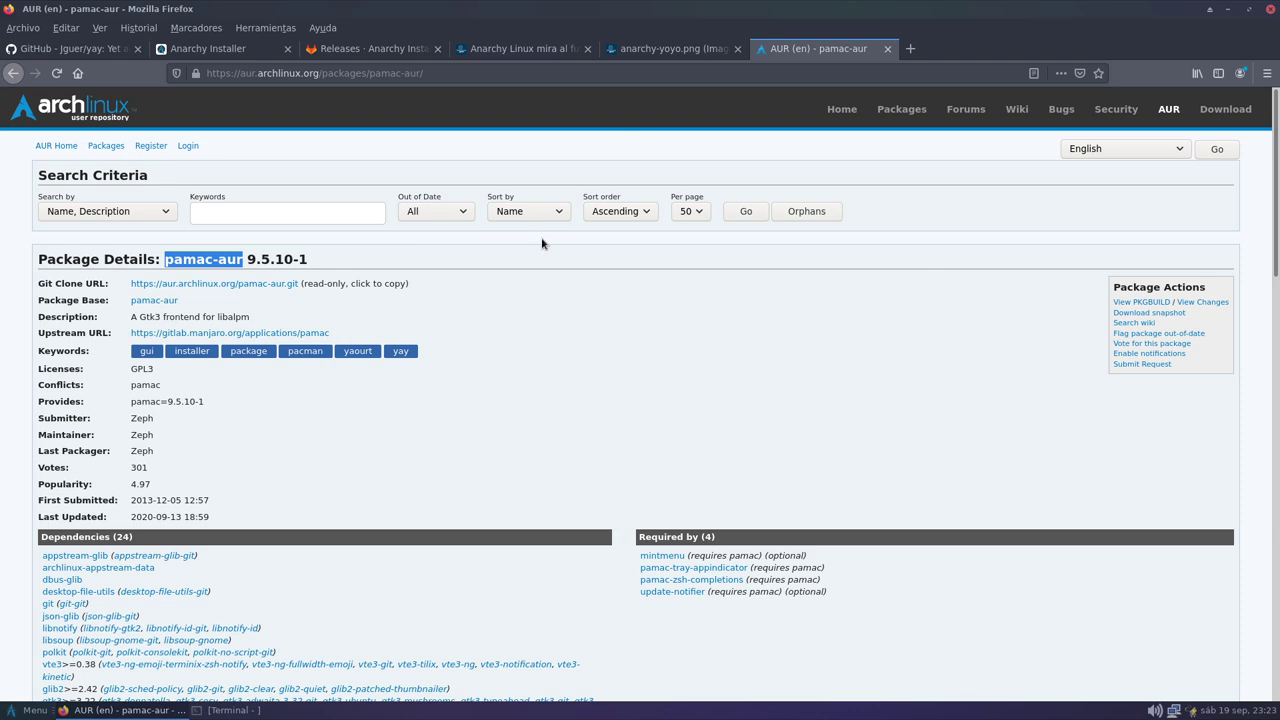
pyautogui.click(254, 218)
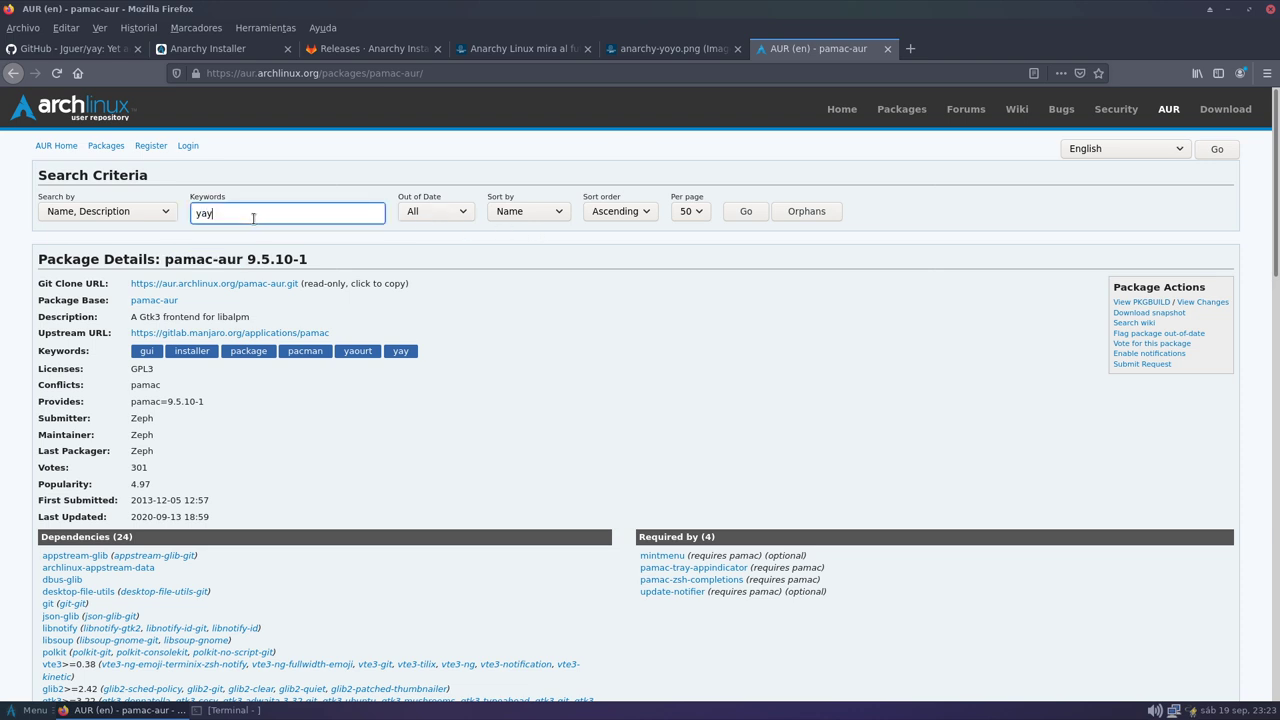
pyautogui.press('Return')
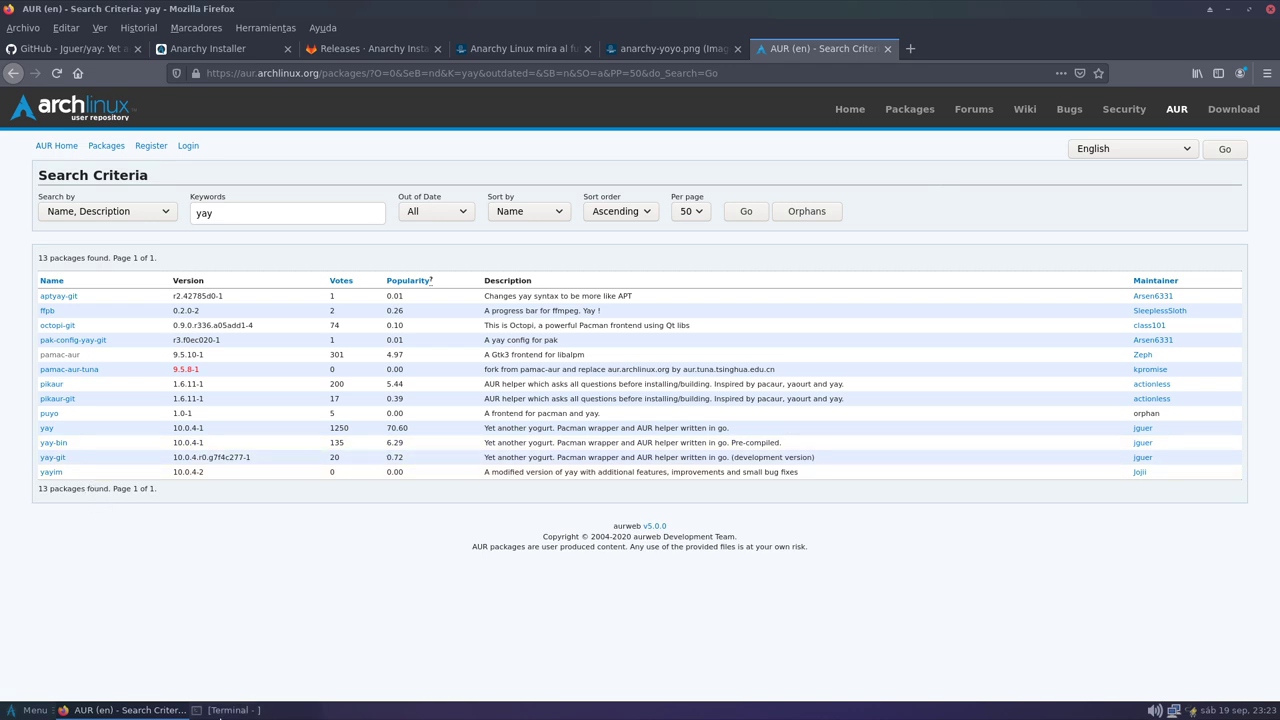
# Step: Switch to the terminal and search the official repositories for yay with pacman -Ss yay
pyautogui.click(230, 710)
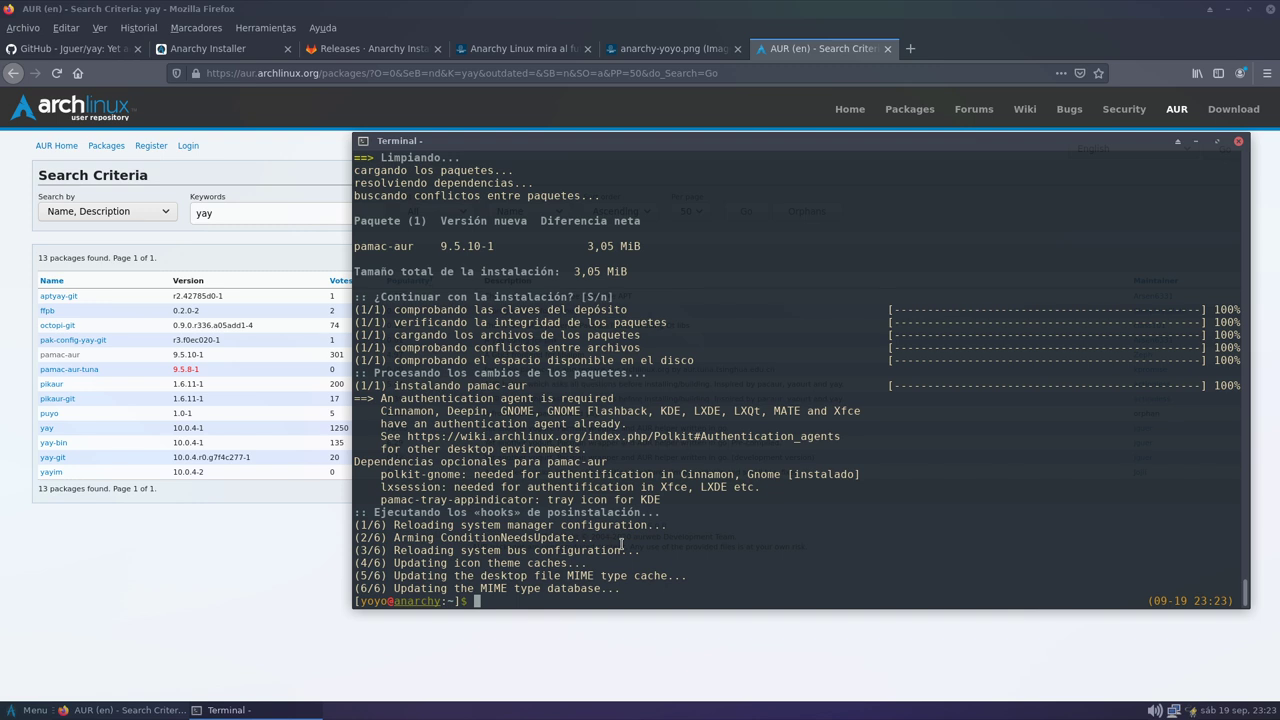
pyautogui.write('pacman -Ss yay')
pyautogui.press('Return')
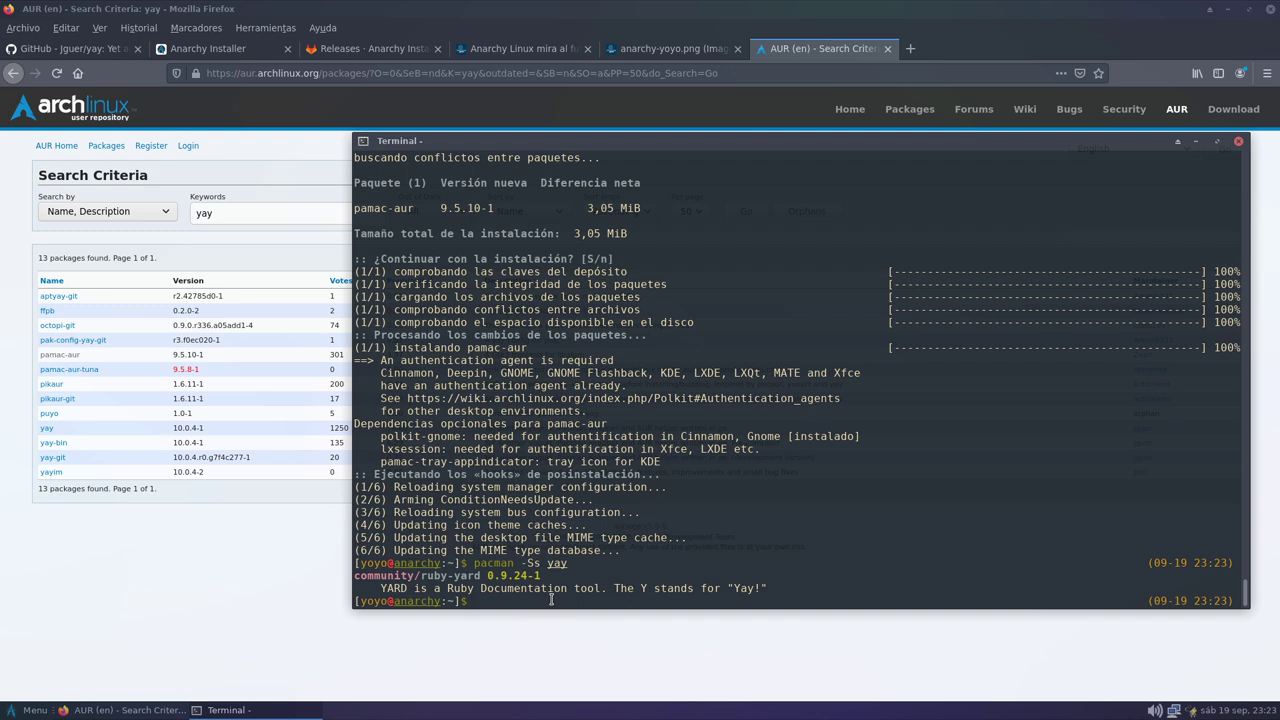
# Step: Clear the desktop by minimizing the Firefox window and the terminal window
pyautogui.click(502, 640)
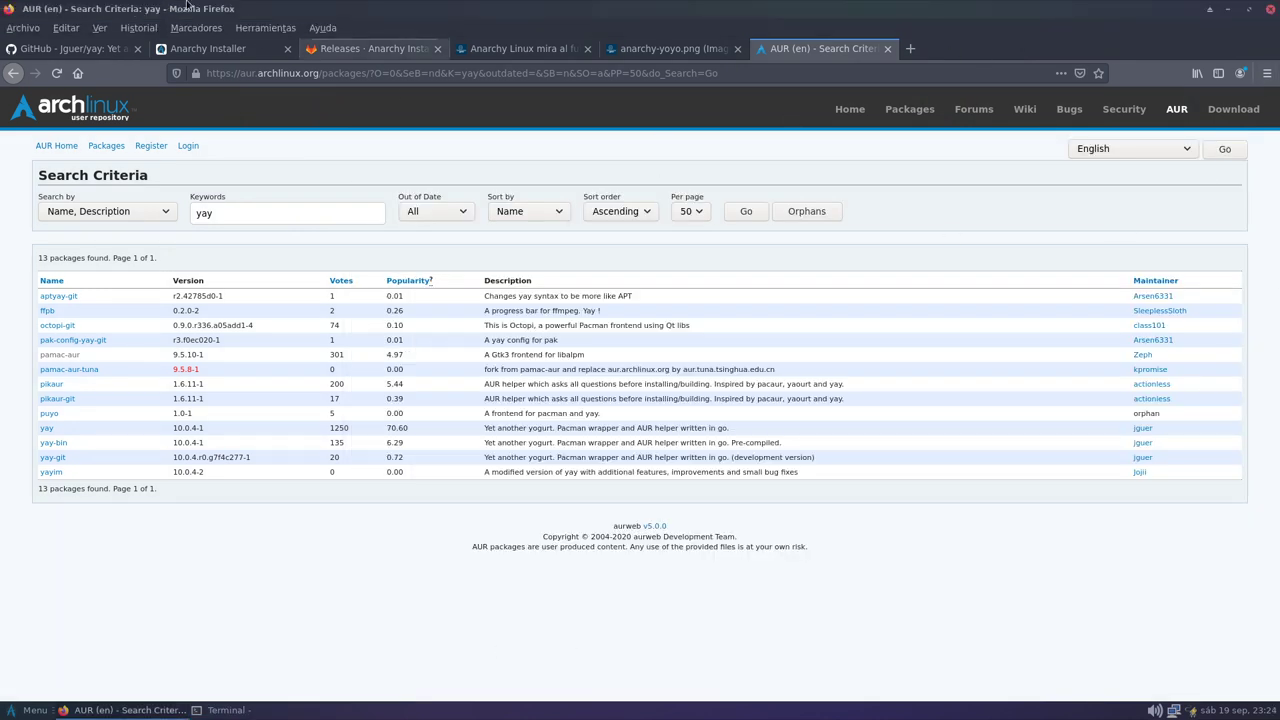
pyautogui.click(1228, 12)
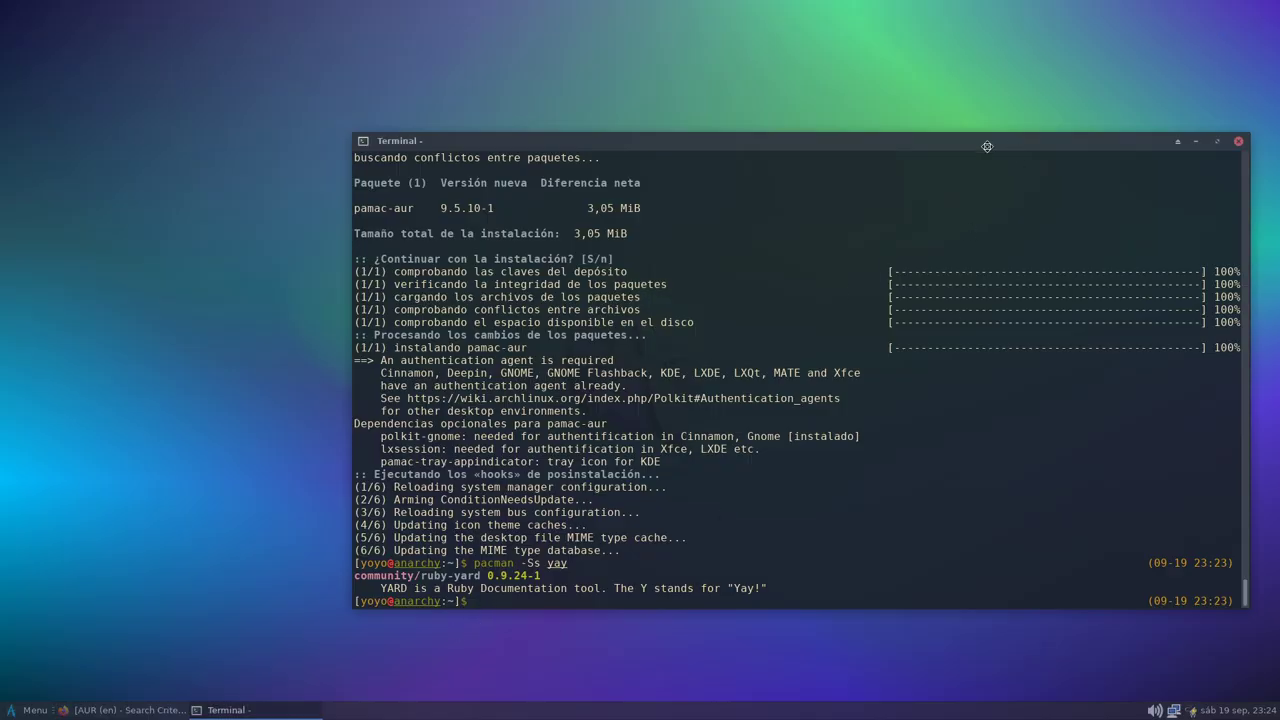
pyautogui.moveTo(1148, 148); pyautogui.dragTo(852, 172)
pyautogui.click(901, 166)
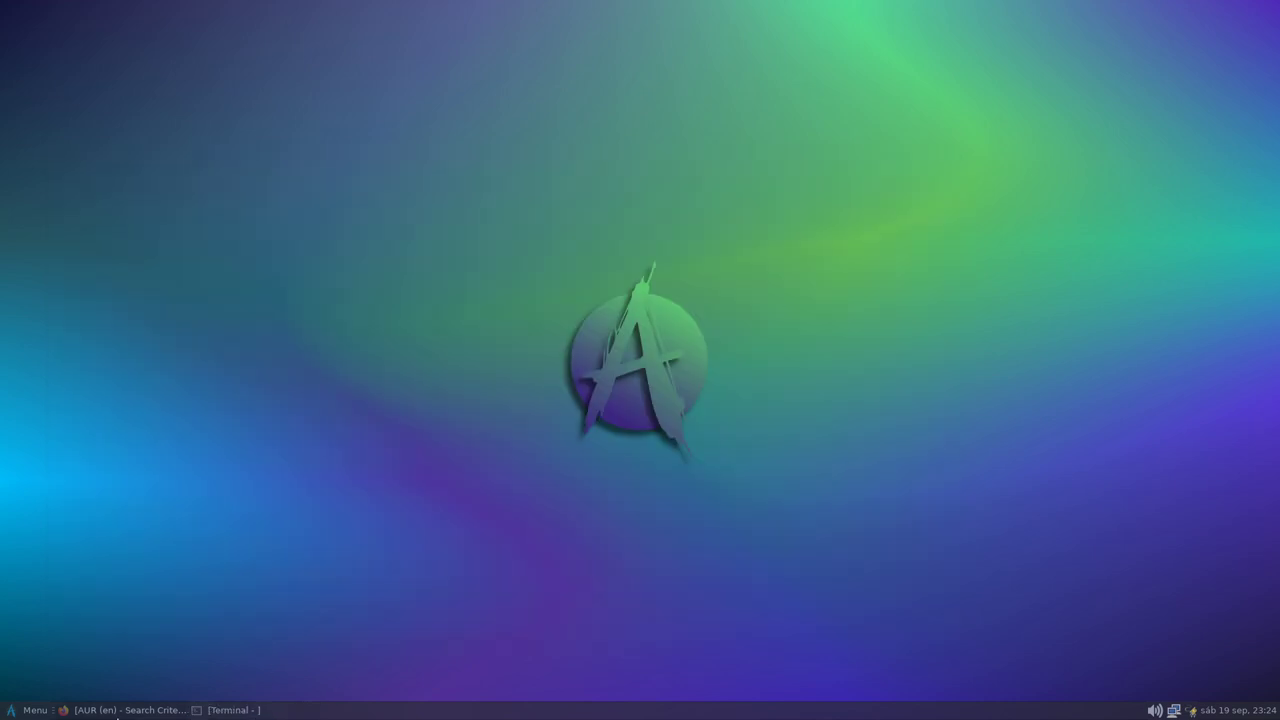
# Step: Search the applications menu for pamac and try to launch it with the Abrir pamac entry
pyautogui.click(37, 692)
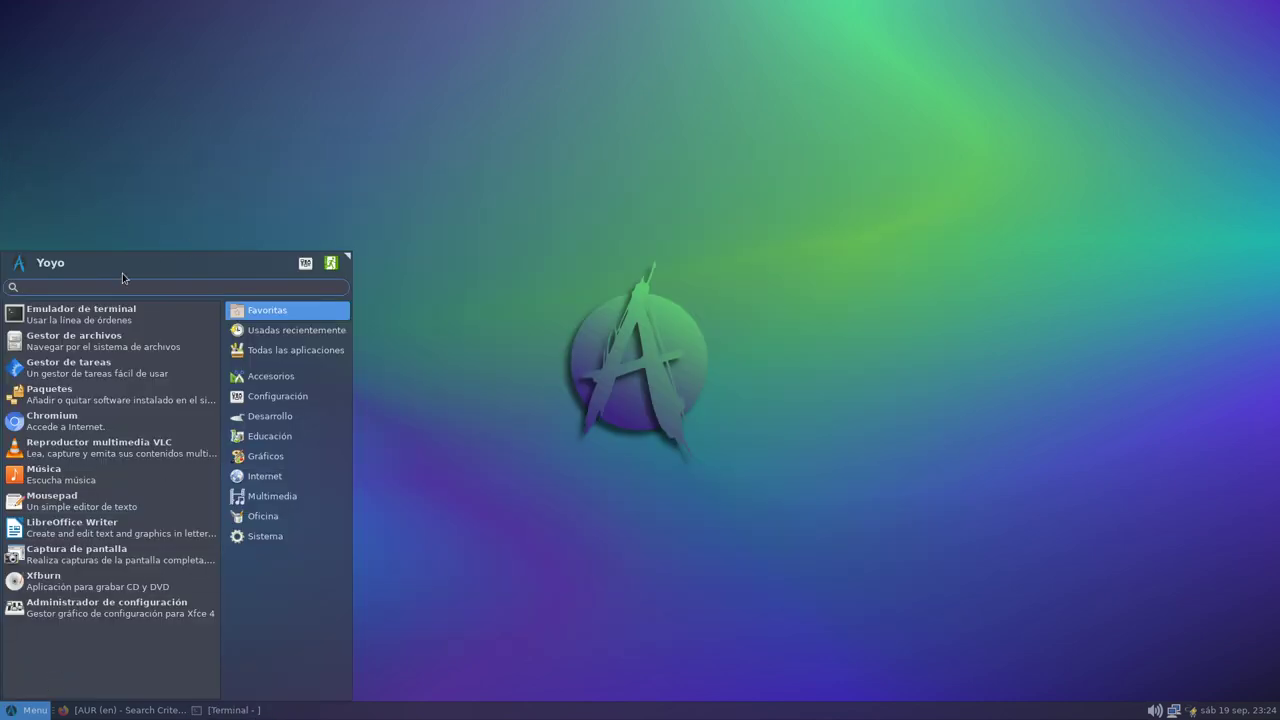
pyautogui.click(546, 256)
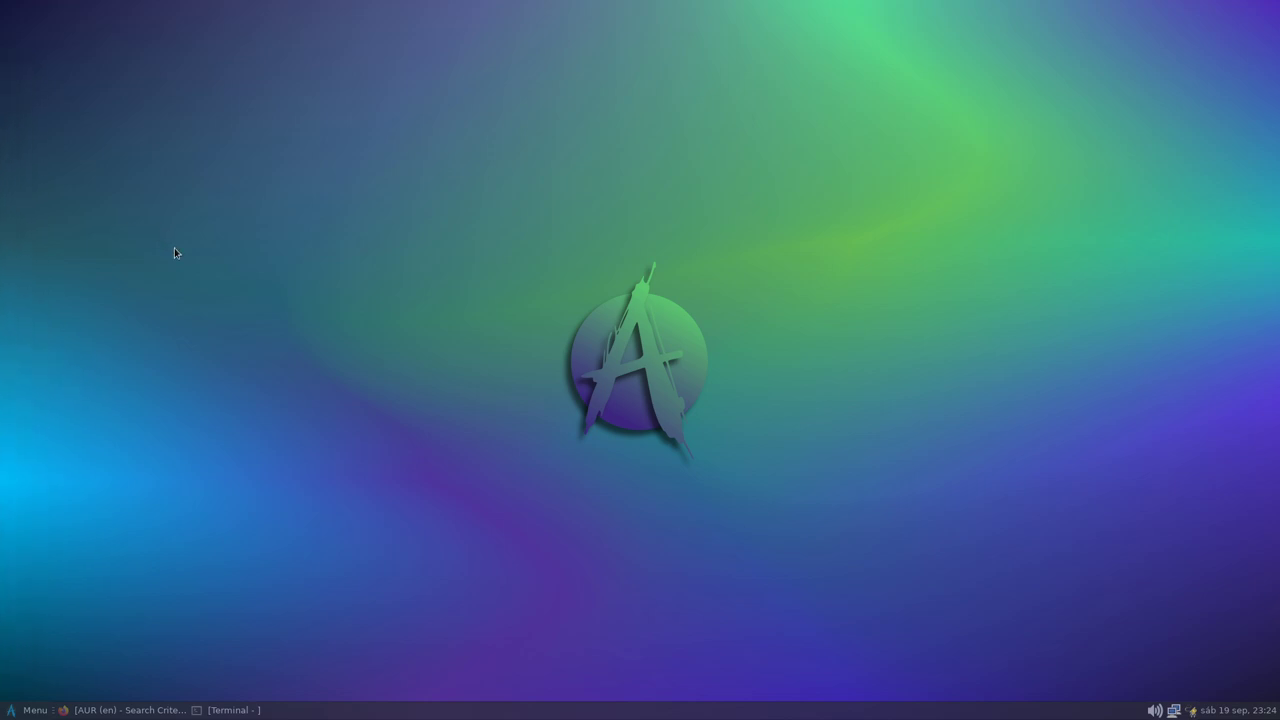
pyautogui.click(26, 712)
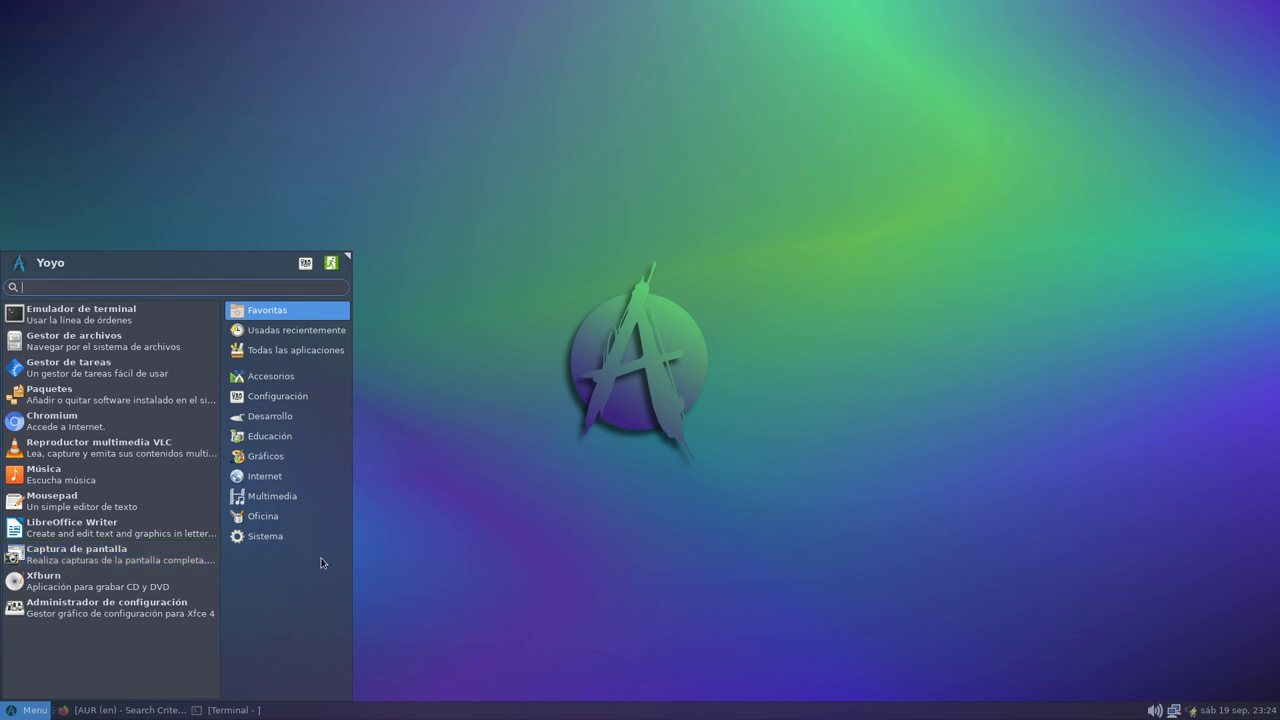
pyautogui.click(239, 505)
pyautogui.click(262, 476)
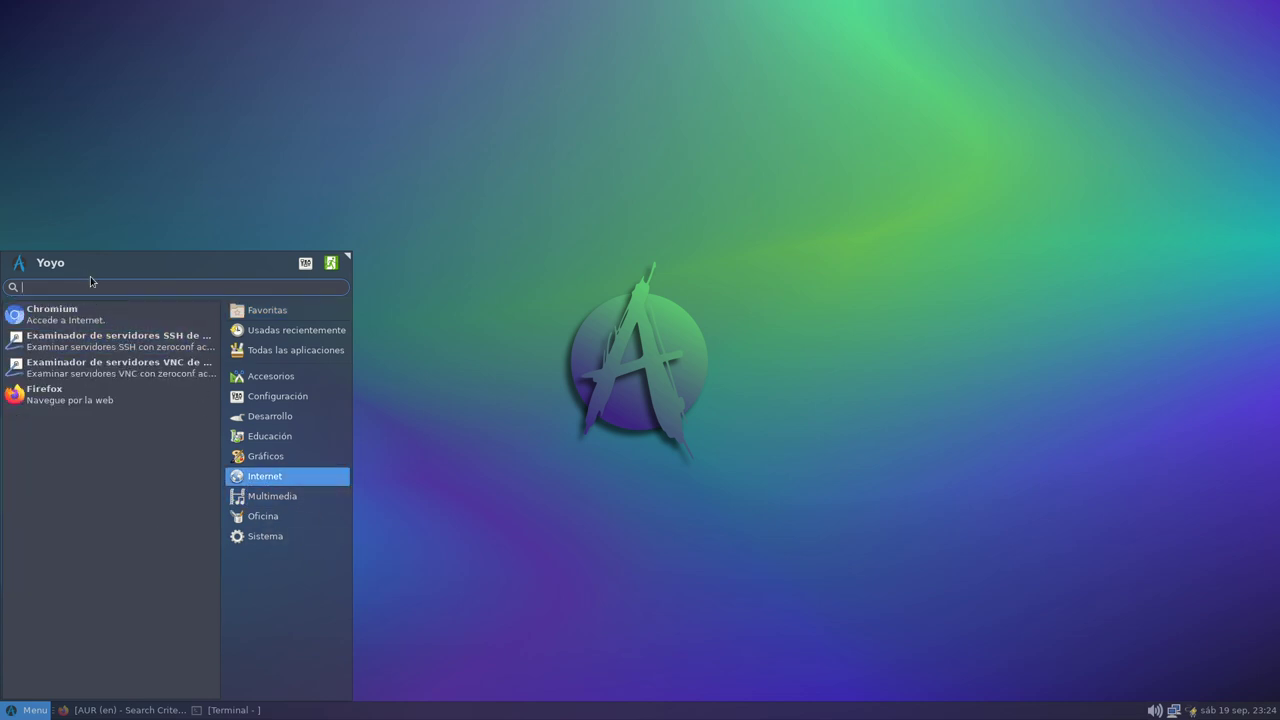
pyautogui.write('pam')
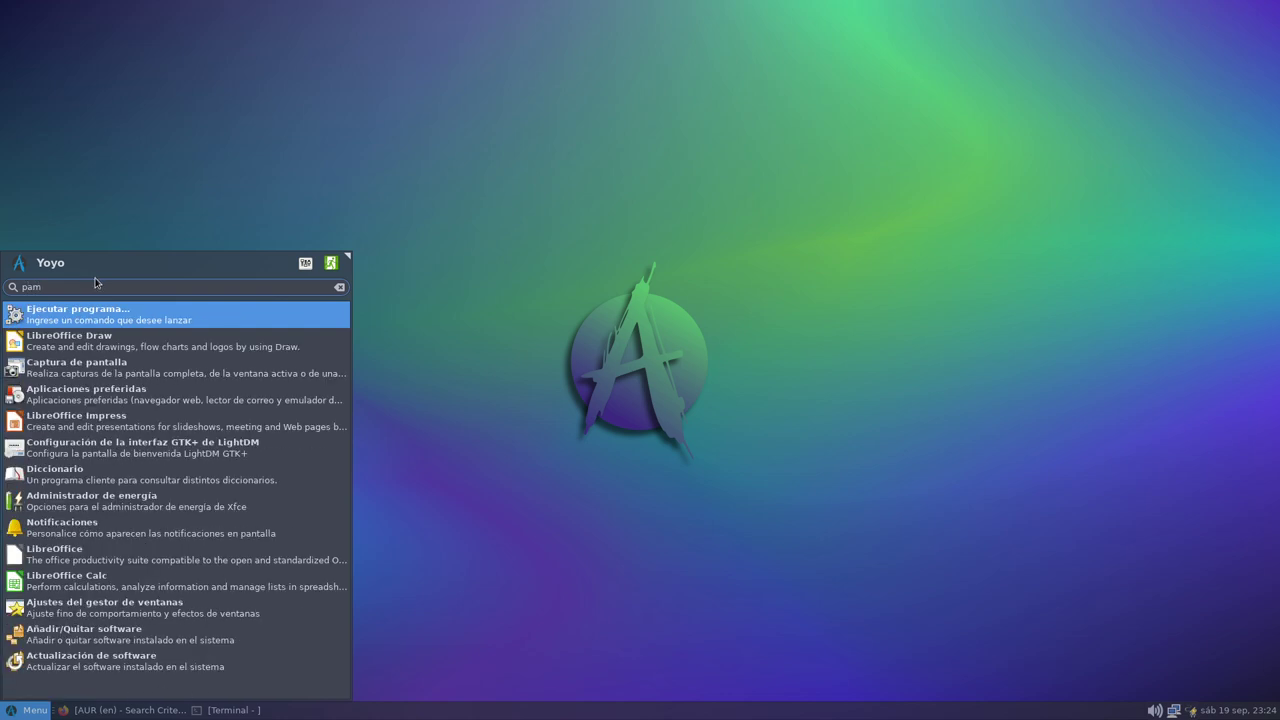
pyautogui.write('ac')
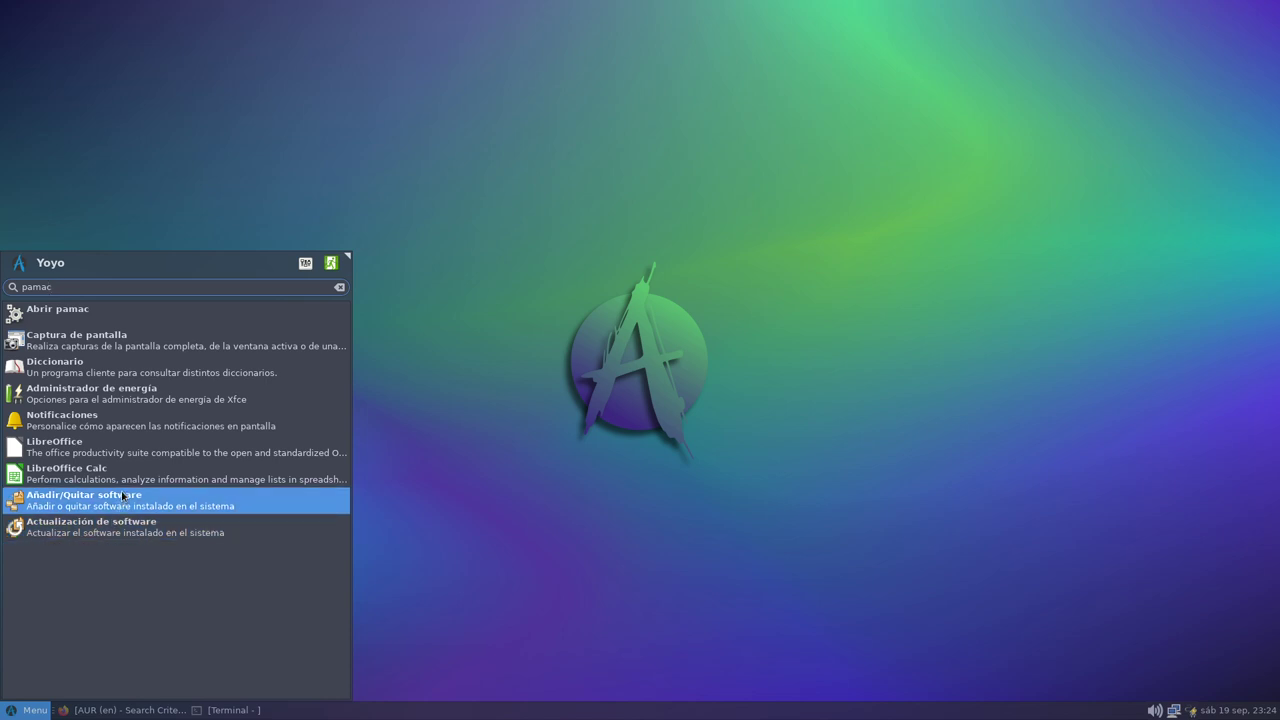
pyautogui.click(105, 318)
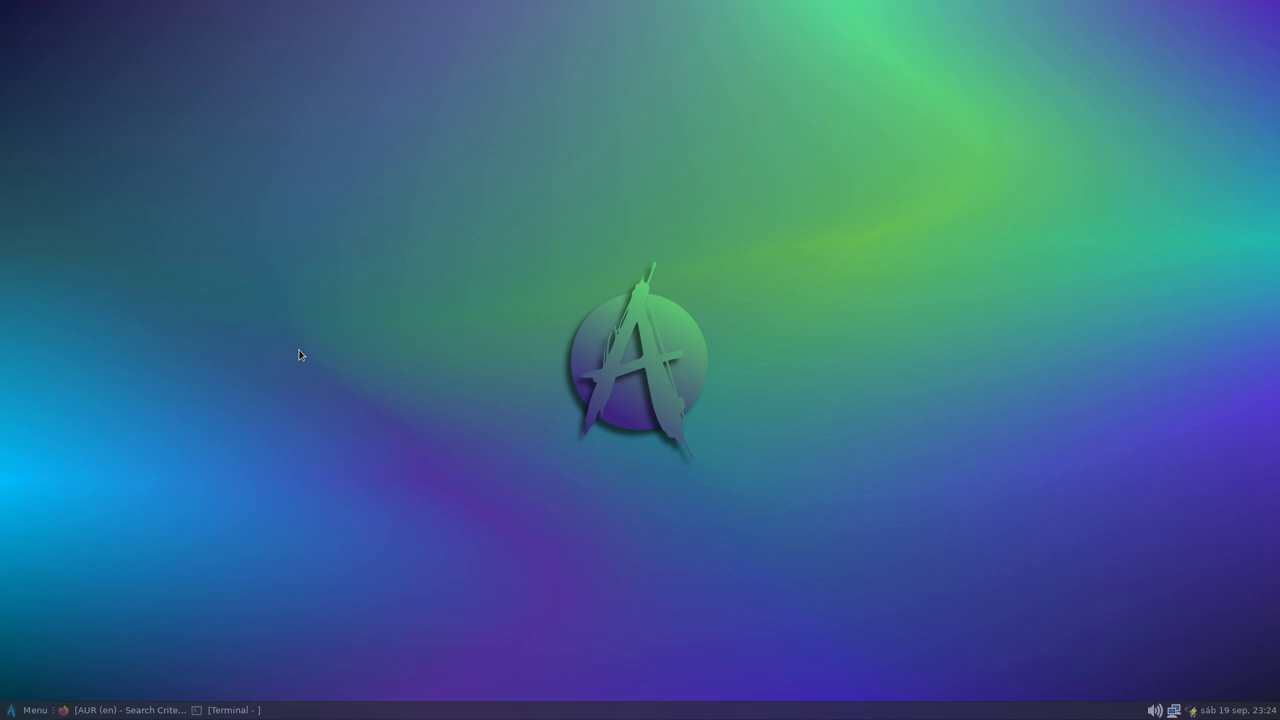
# Step: Search the applications menu for pamac and open Añadir/Quitar software
pyautogui.click(232, 710)
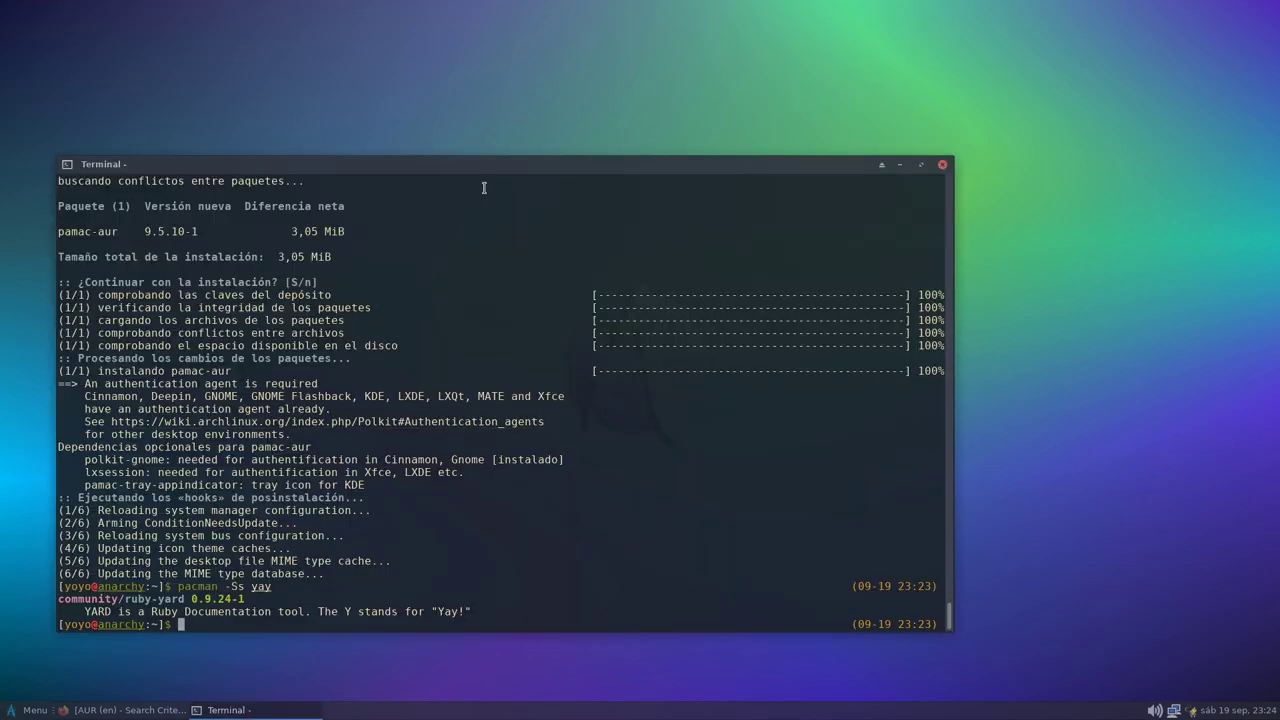
pyautogui.click(35, 712)
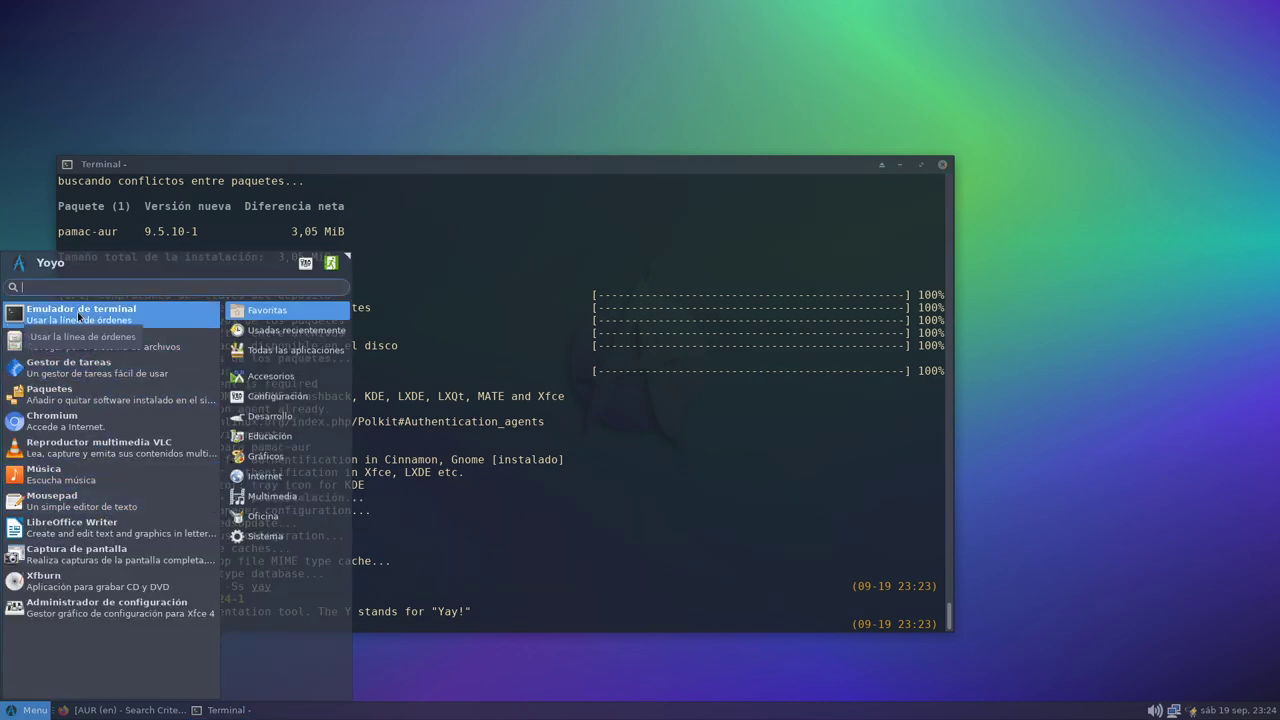
pyautogui.write('pamac')
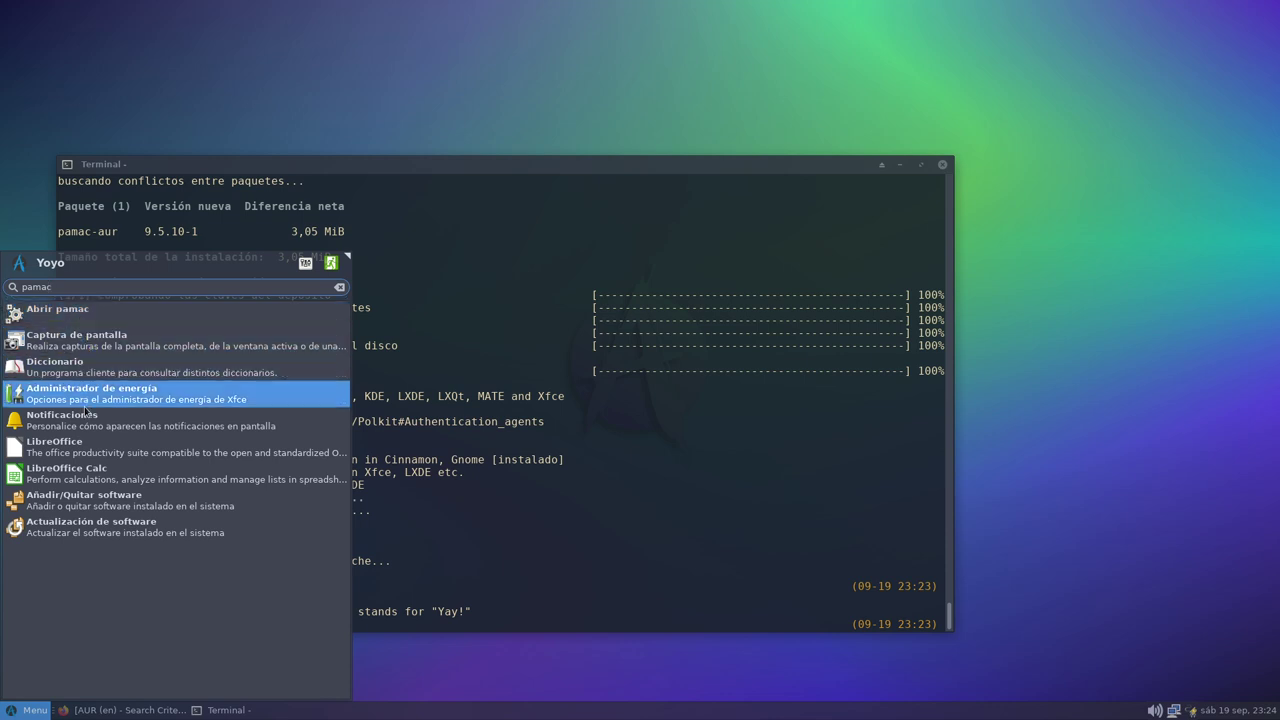
pyautogui.click(153, 509)
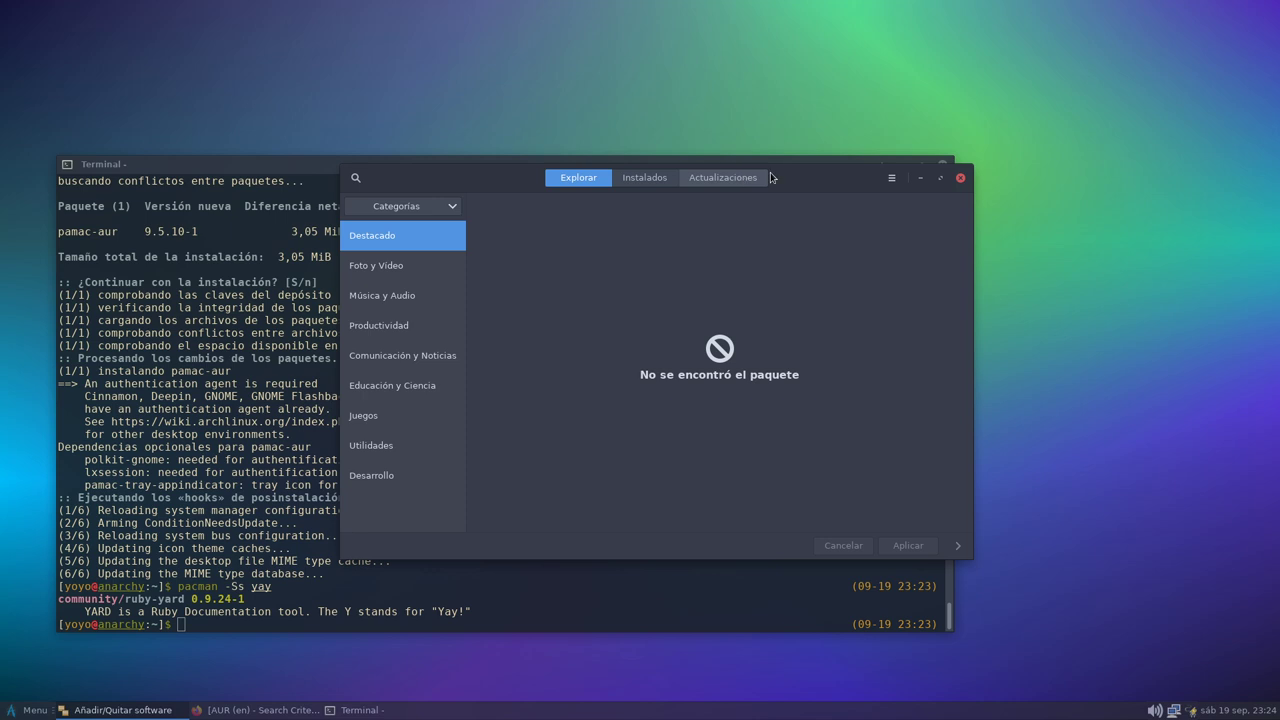
# Step: Minimize the terminal, then move the Añadir/Quitar software window to the upper part of the desktop and enlarge it
pyautogui.moveTo(818, 178); pyautogui.dragTo(673, 115)
pyautogui.click(887, 443)
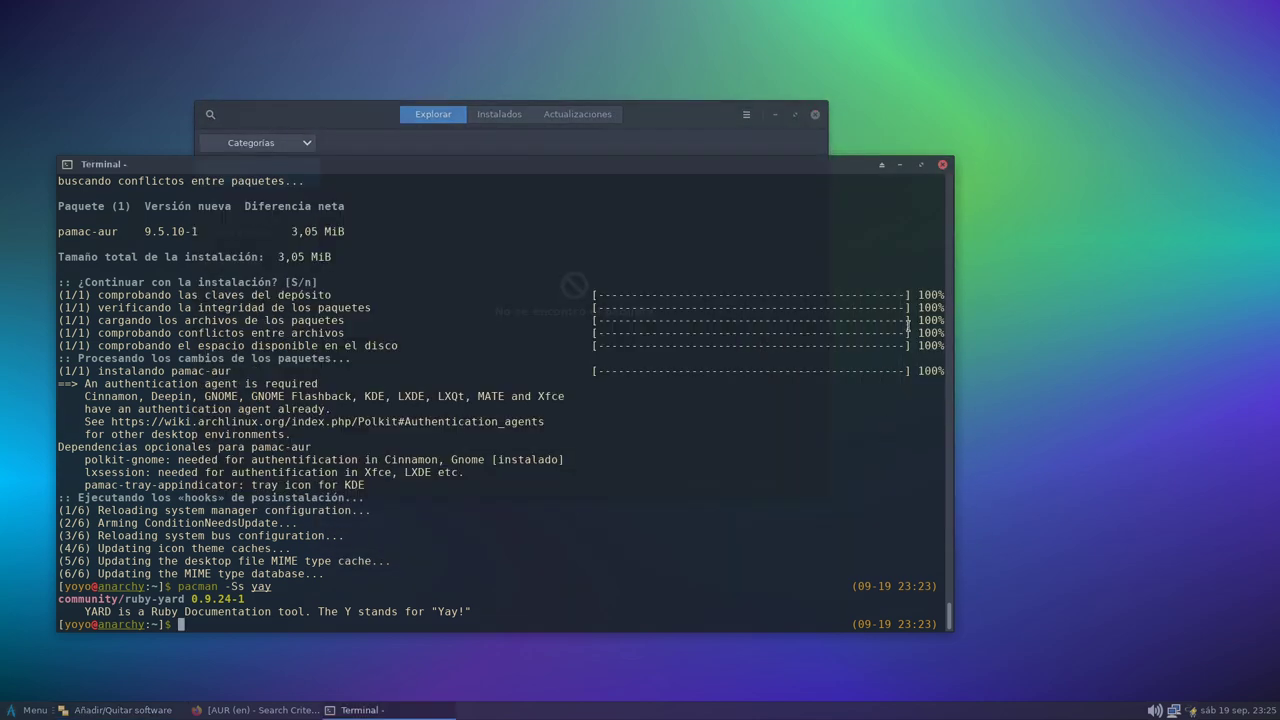
pyautogui.click(900, 165)
pyautogui.moveTo(689, 123); pyautogui.dragTo(522, 93)
pyautogui.moveTo(661, 466); pyautogui.dragTo(1131, 606)
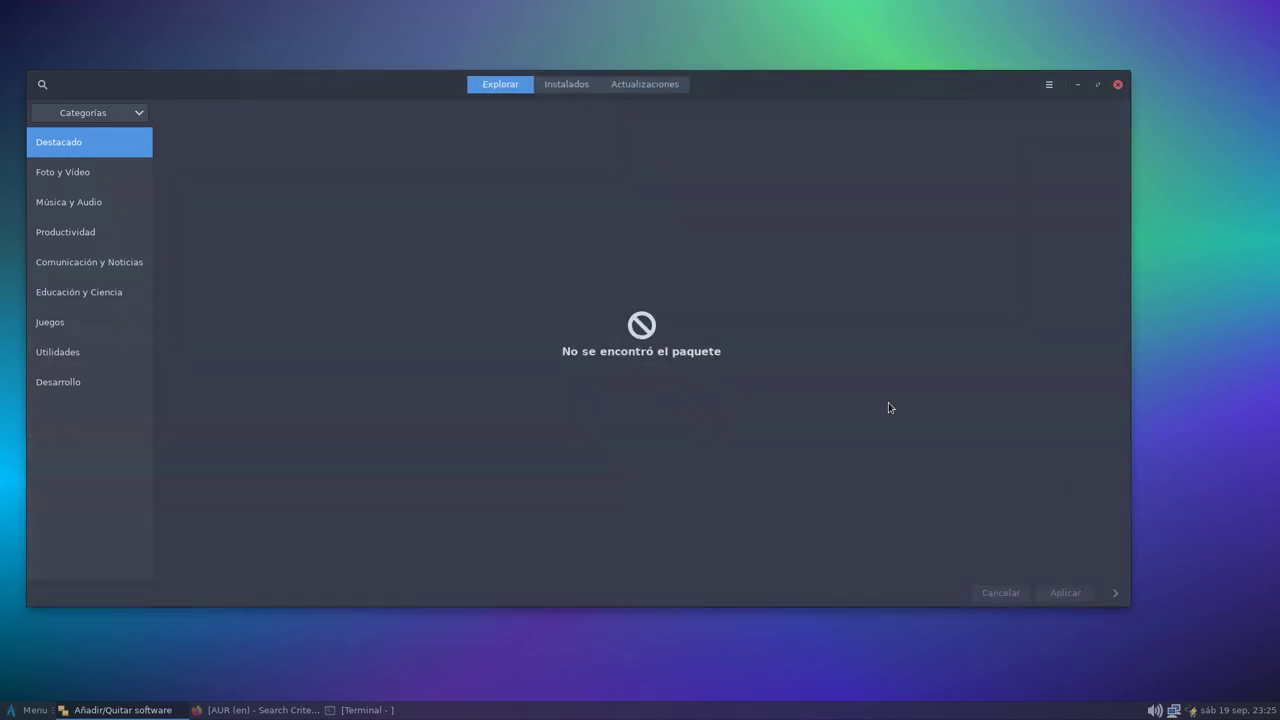
# Step: View Pamac's installed packages and updates, then open its About information and close it
pyautogui.click(588, 84)
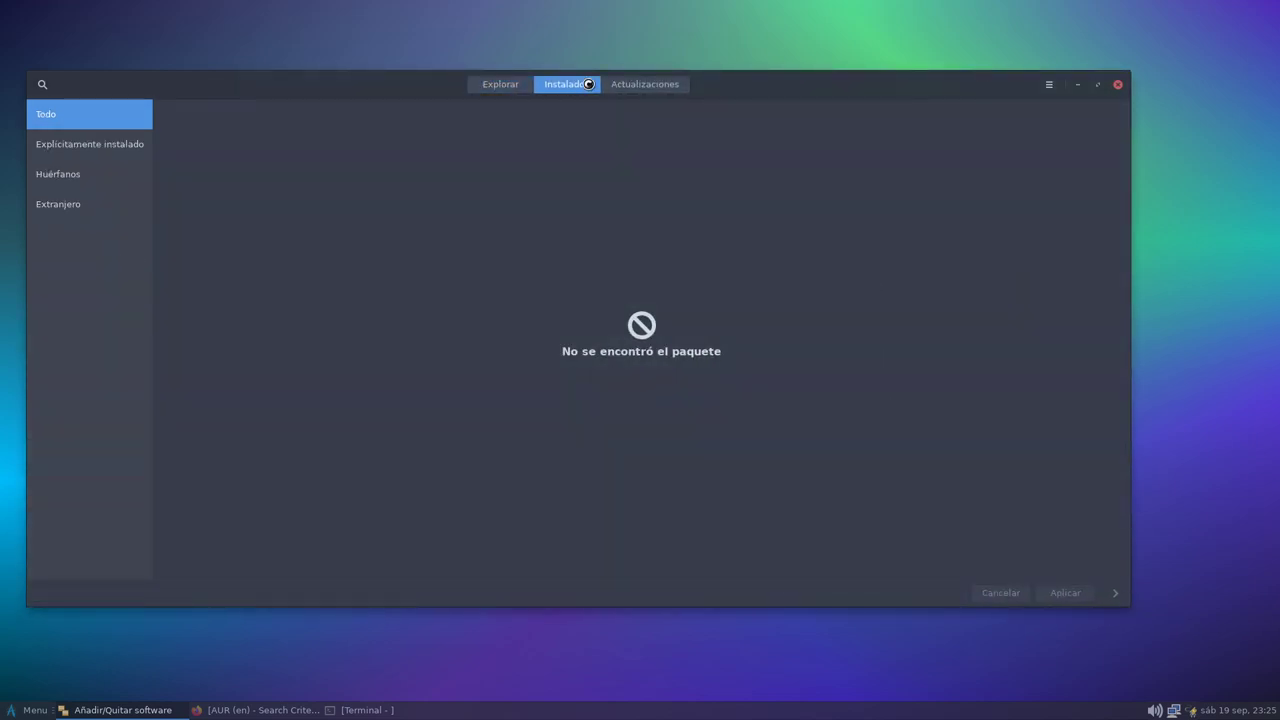
pyautogui.click(632, 86)
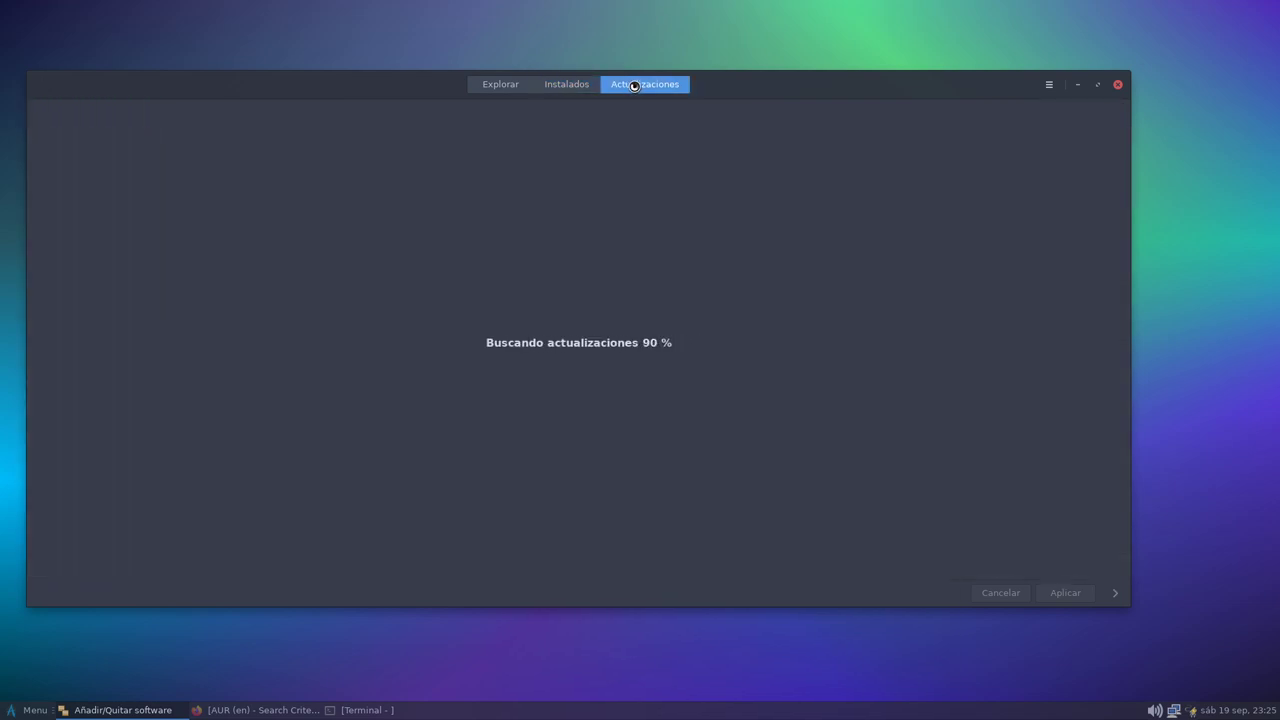
pyautogui.click(1048, 86)
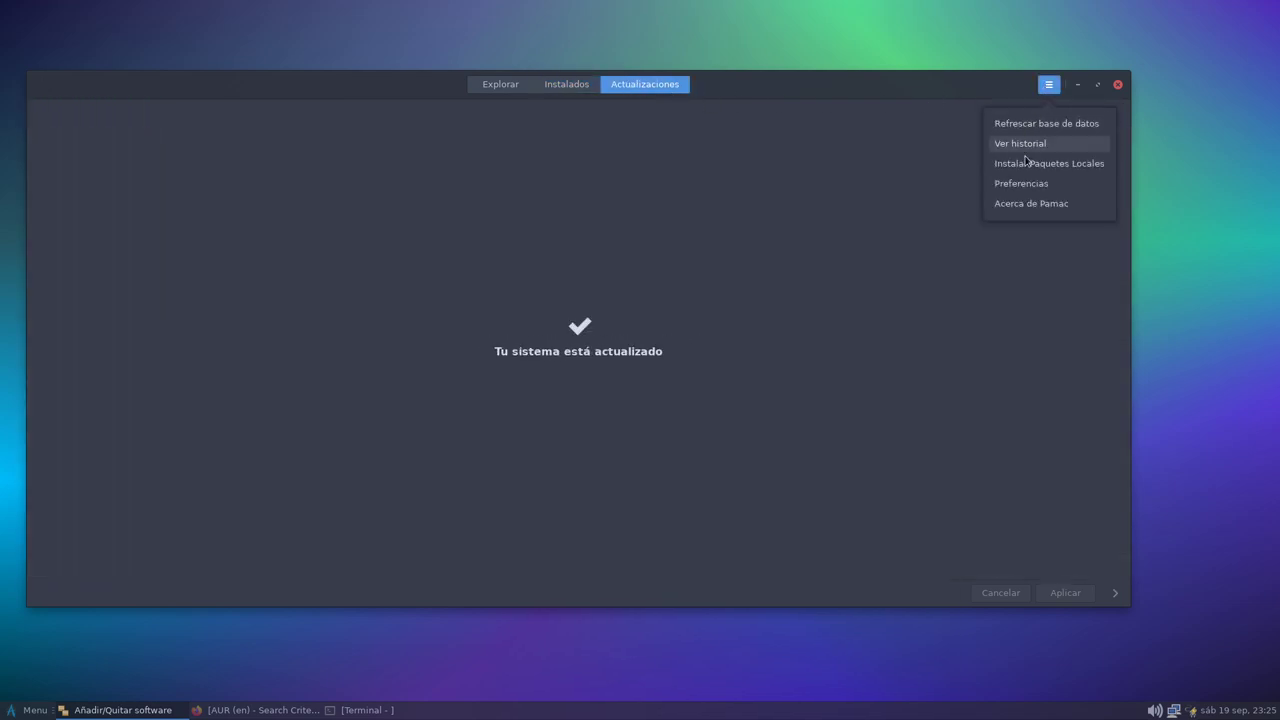
pyautogui.click(1022, 203)
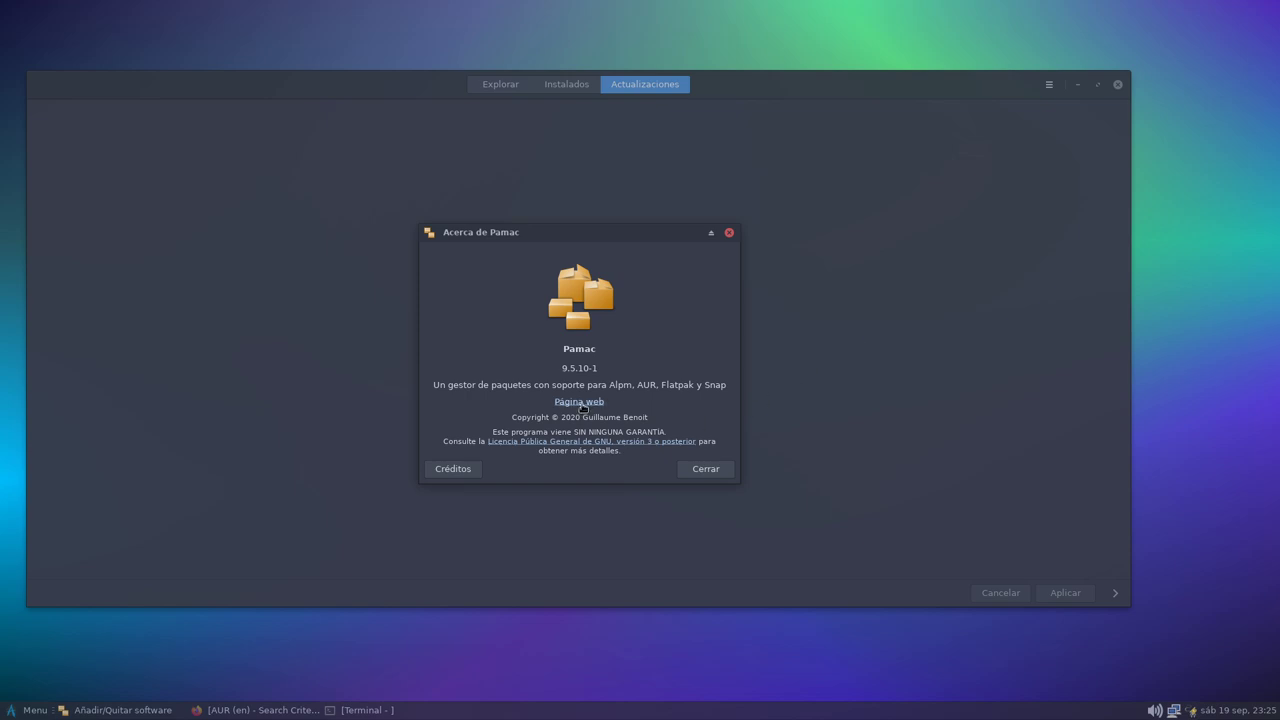
pyautogui.click(706, 469)
# Step: Open Pamac's preferences, authenticating with the account password
pyautogui.click(1049, 84)
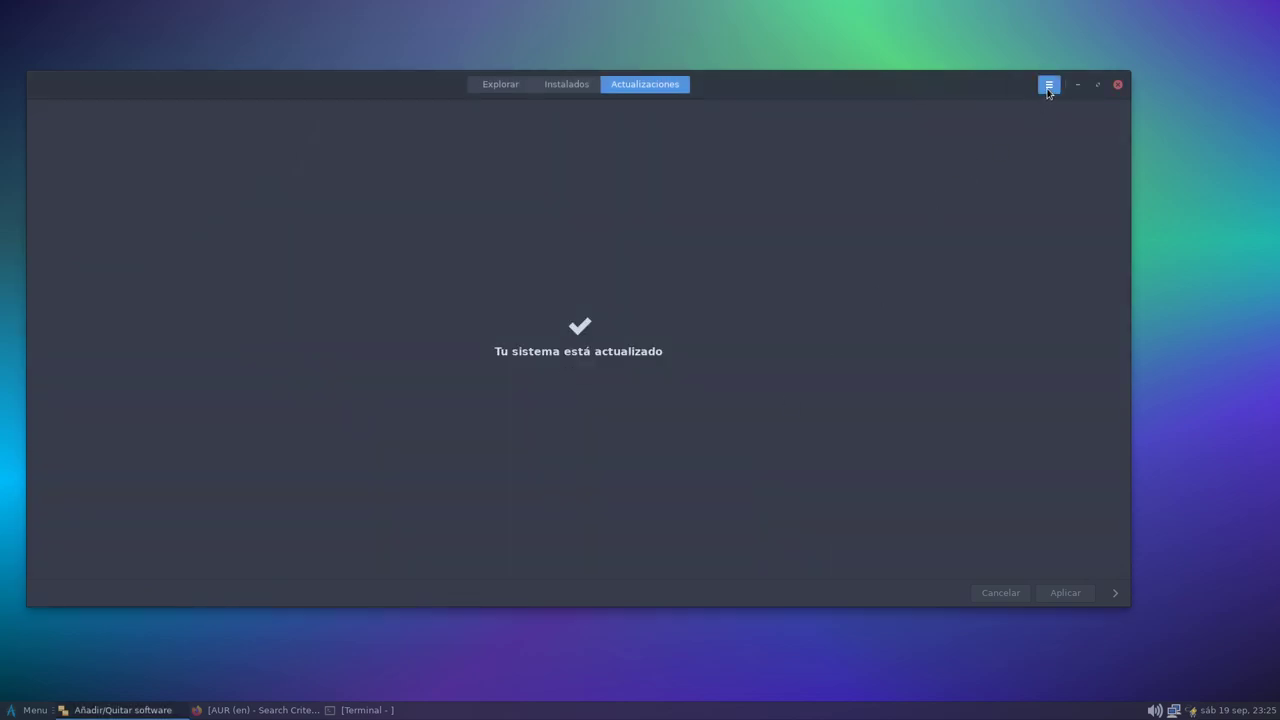
pyautogui.click(1020, 183)
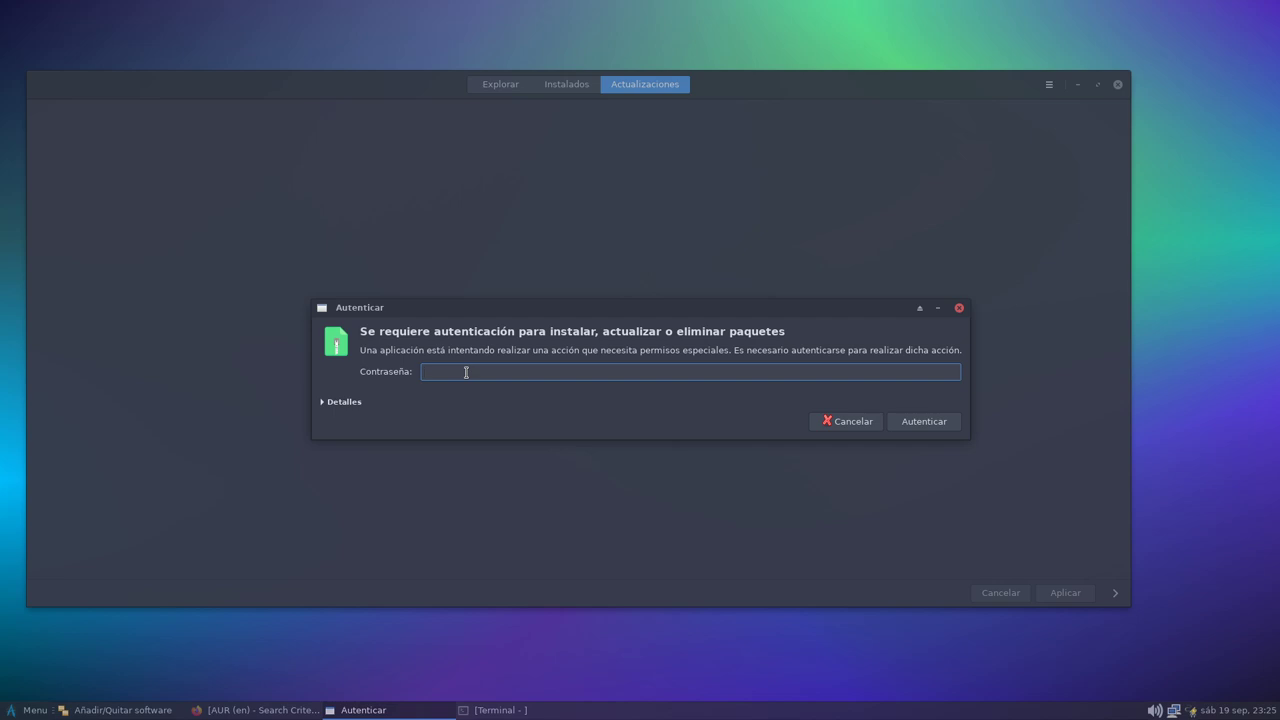
pyautogui.write('••••••••')
pyautogui.press('Return')
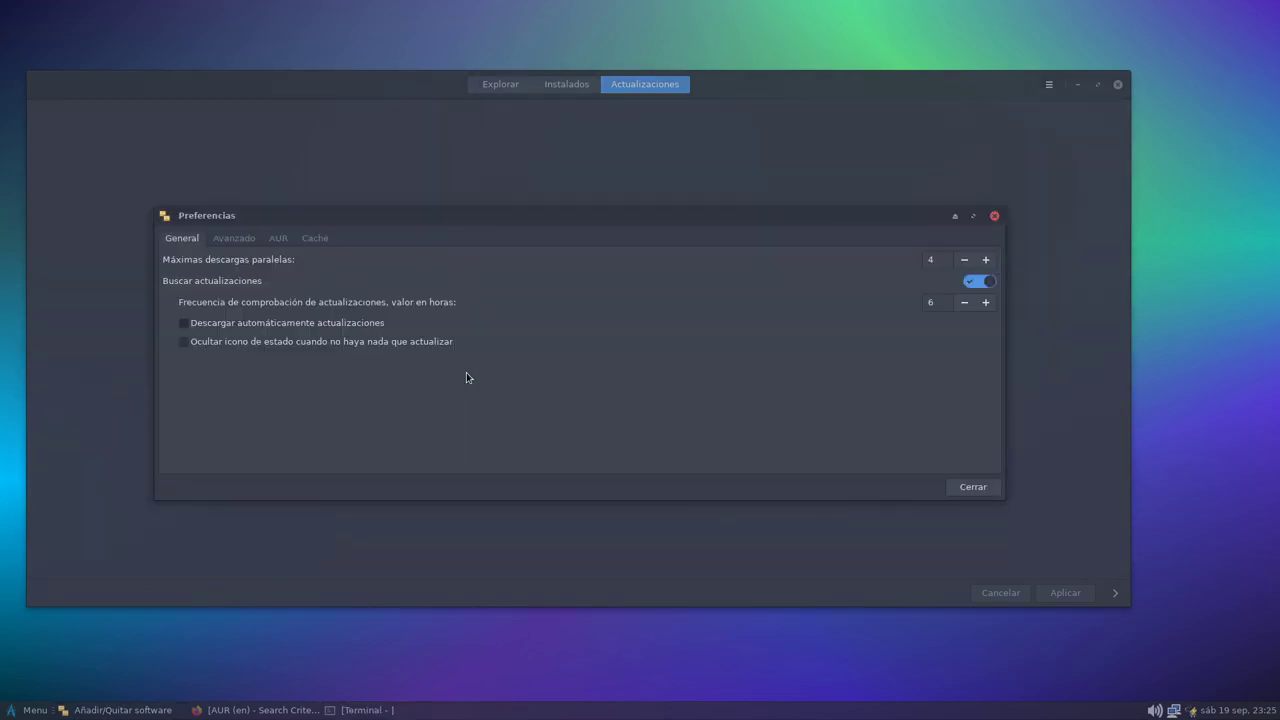
# Step: Look through Pamac's Avanzado, AUR, Caché and General preferences, then close the preferences
pyautogui.click(247, 242)
pyautogui.click(278, 239)
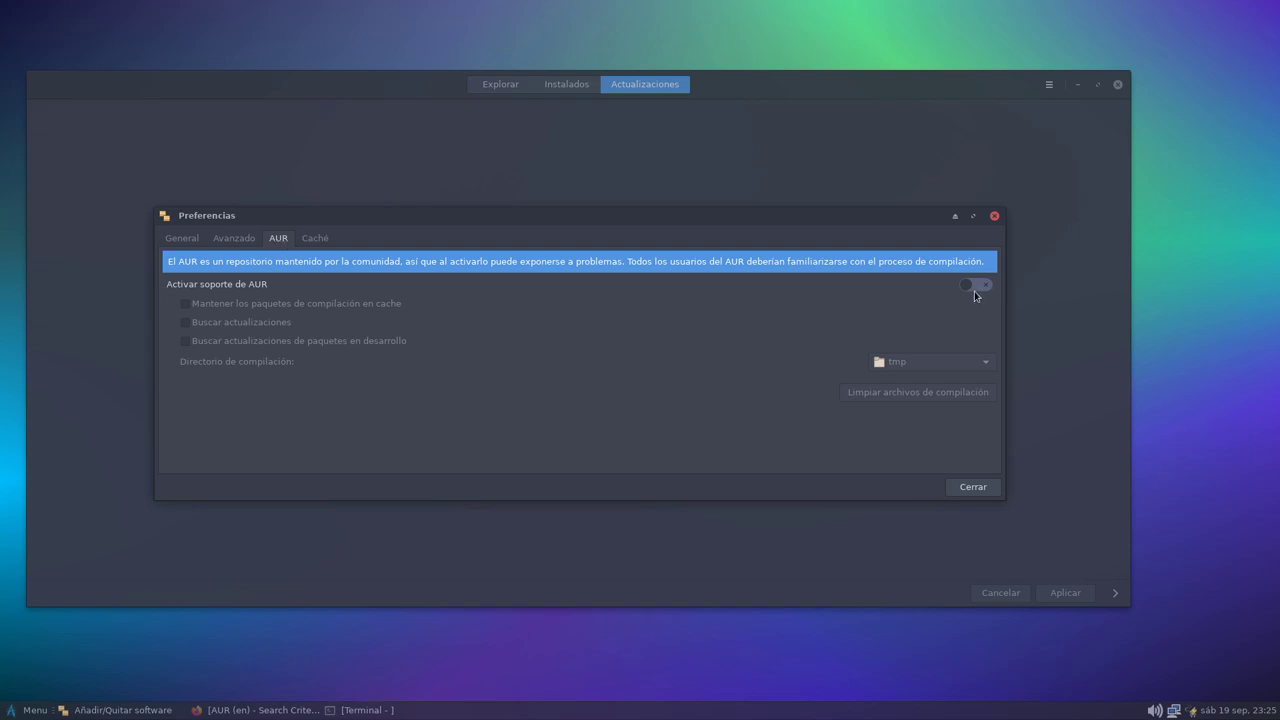
pyautogui.click(326, 242)
pyautogui.click(197, 242)
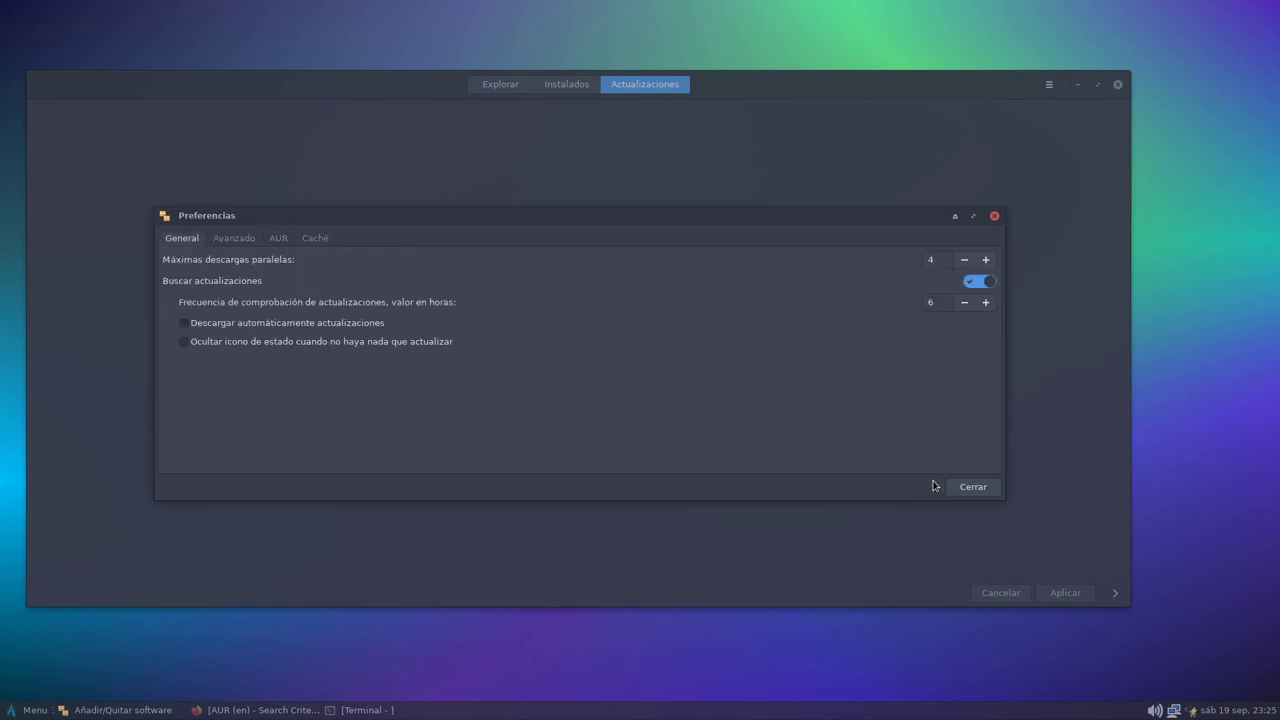
pyautogui.click(972, 490)
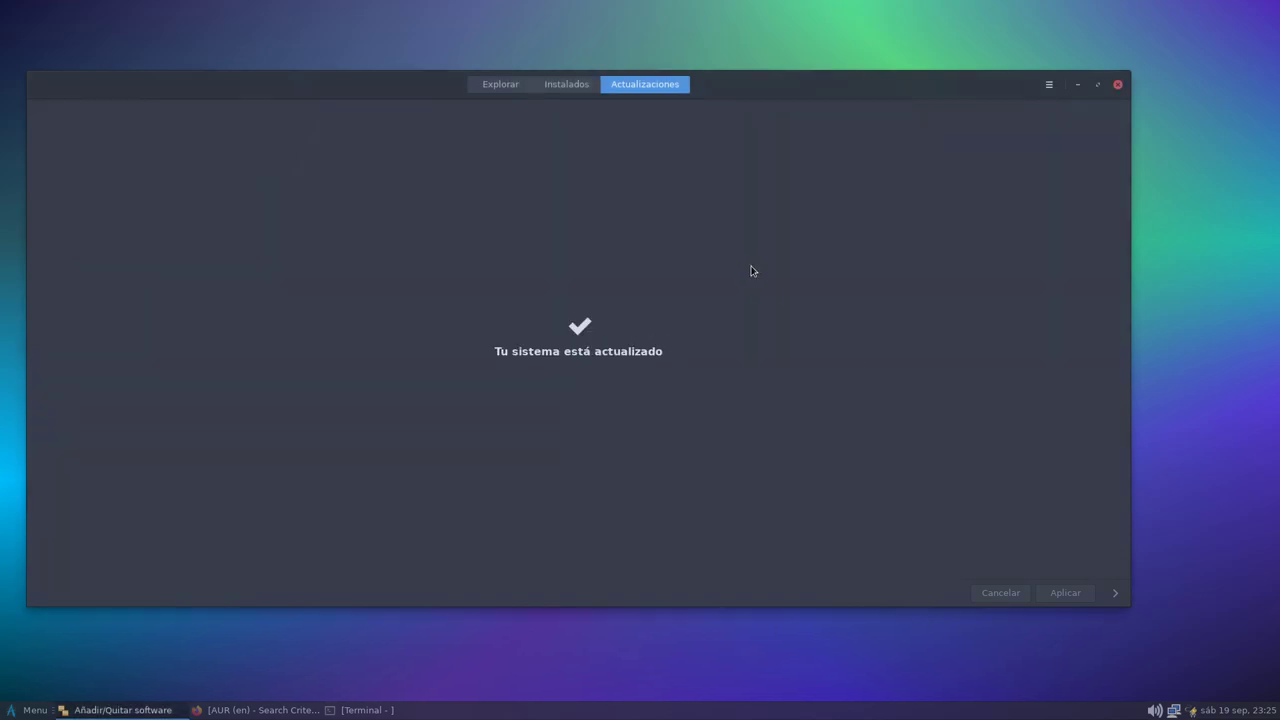
# Step: Search Pamac's packages for yay, then check the AUR search results in Firefox and minimize the browser
pyautogui.click(558, 86)
pyautogui.click(500, 85)
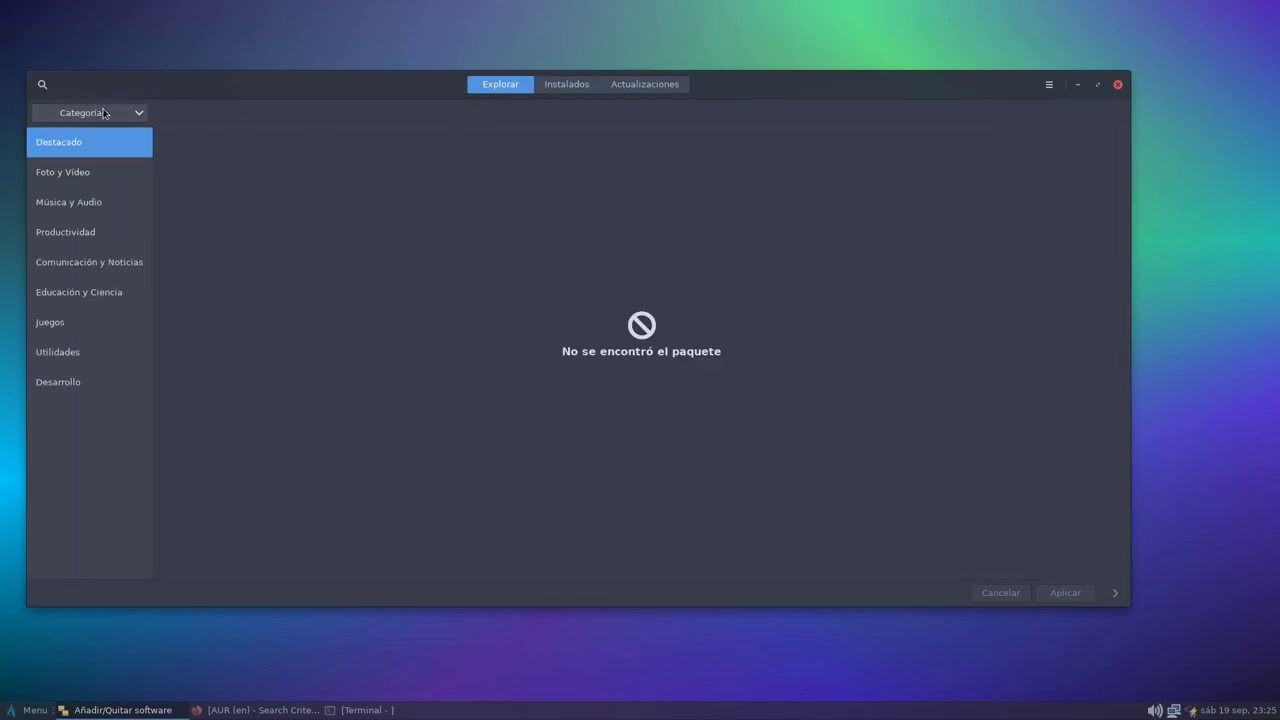
pyautogui.click(42, 84)
pyautogui.write('yay')
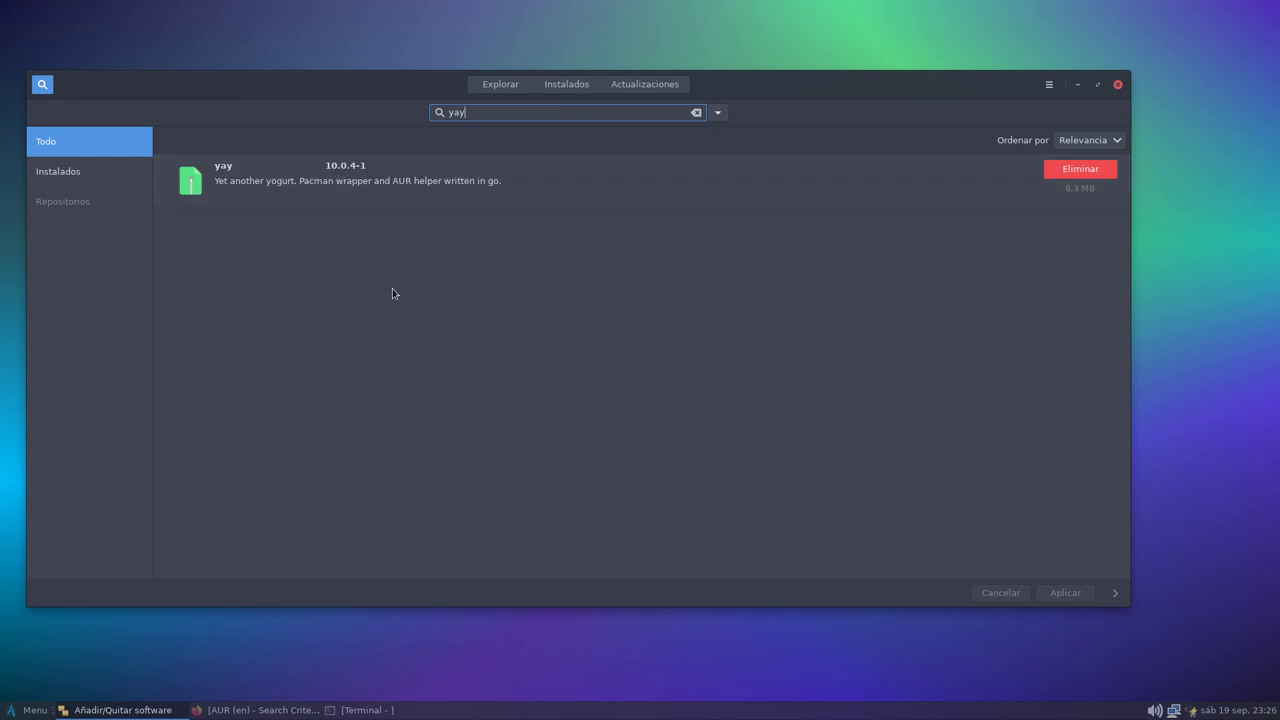
pyautogui.click(253, 708)
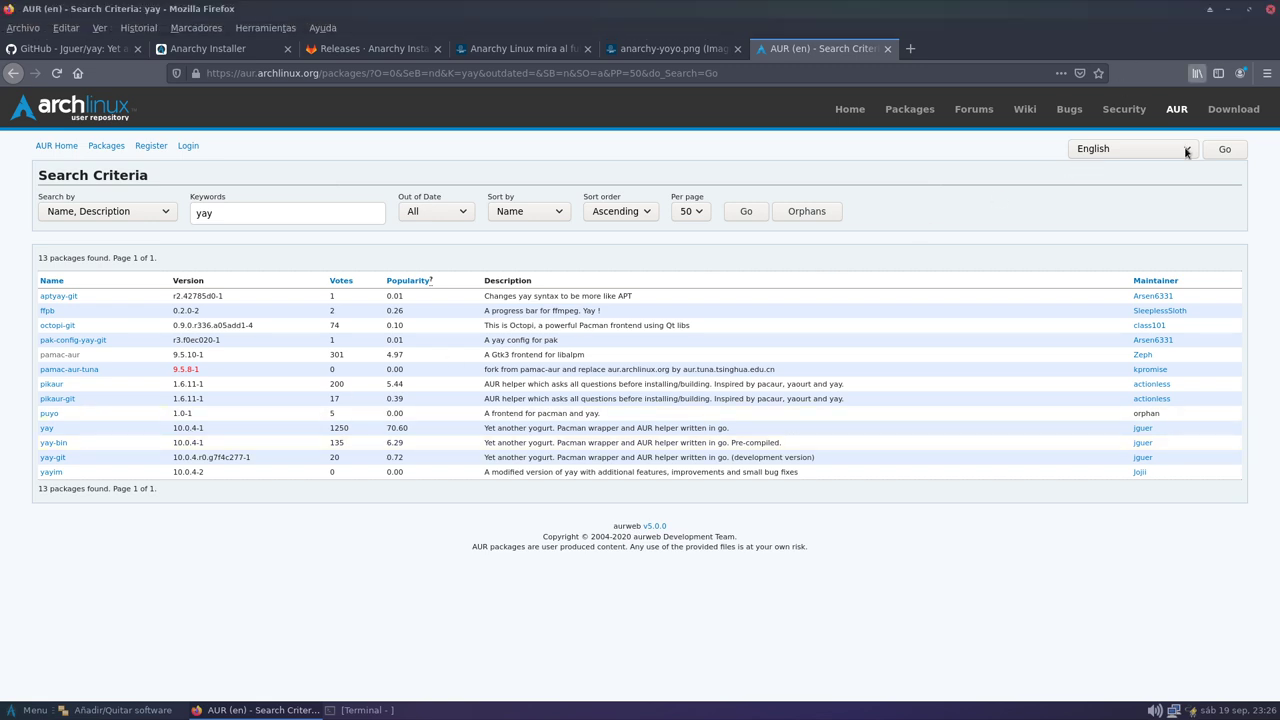
pyautogui.click(1227, 9)
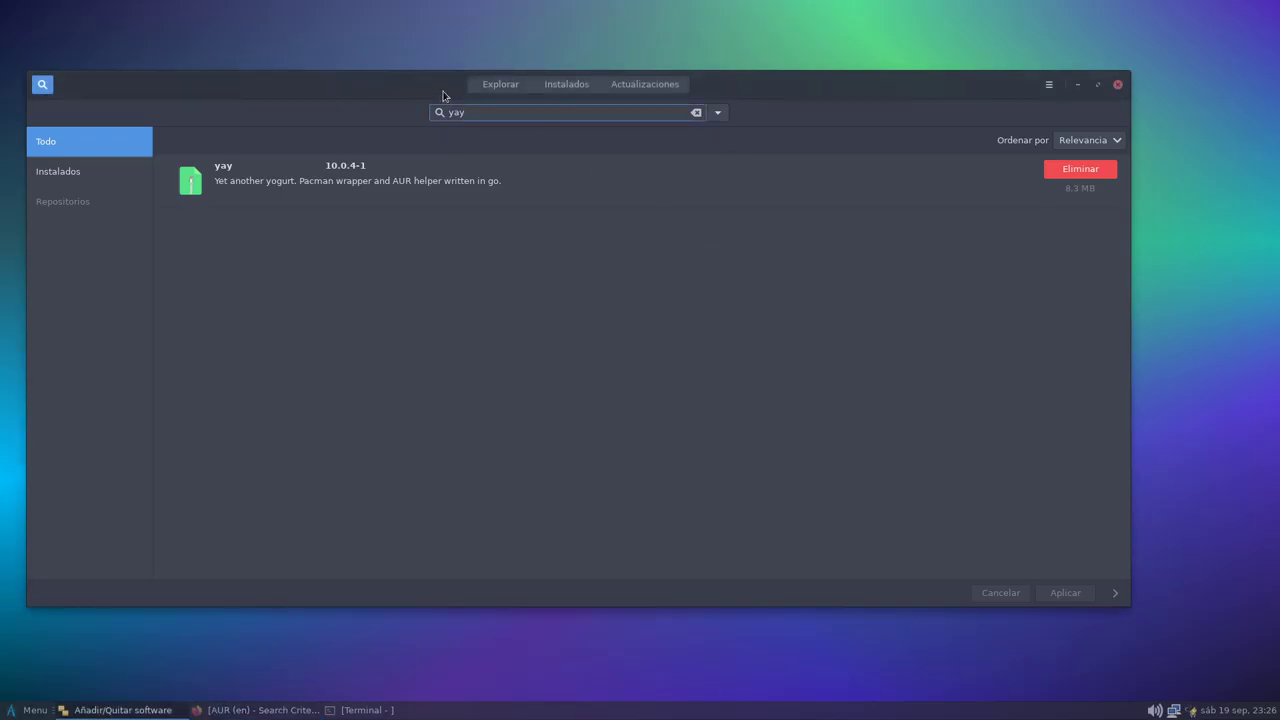
# Step: Search Pamac for papirus and install papirus-icon-theme, approving the transaction summary
pyautogui.moveTo(503, 114); pyautogui.dragTo(424, 118)
pyautogui.press('BackSpace')
pyautogui.write('papirus')
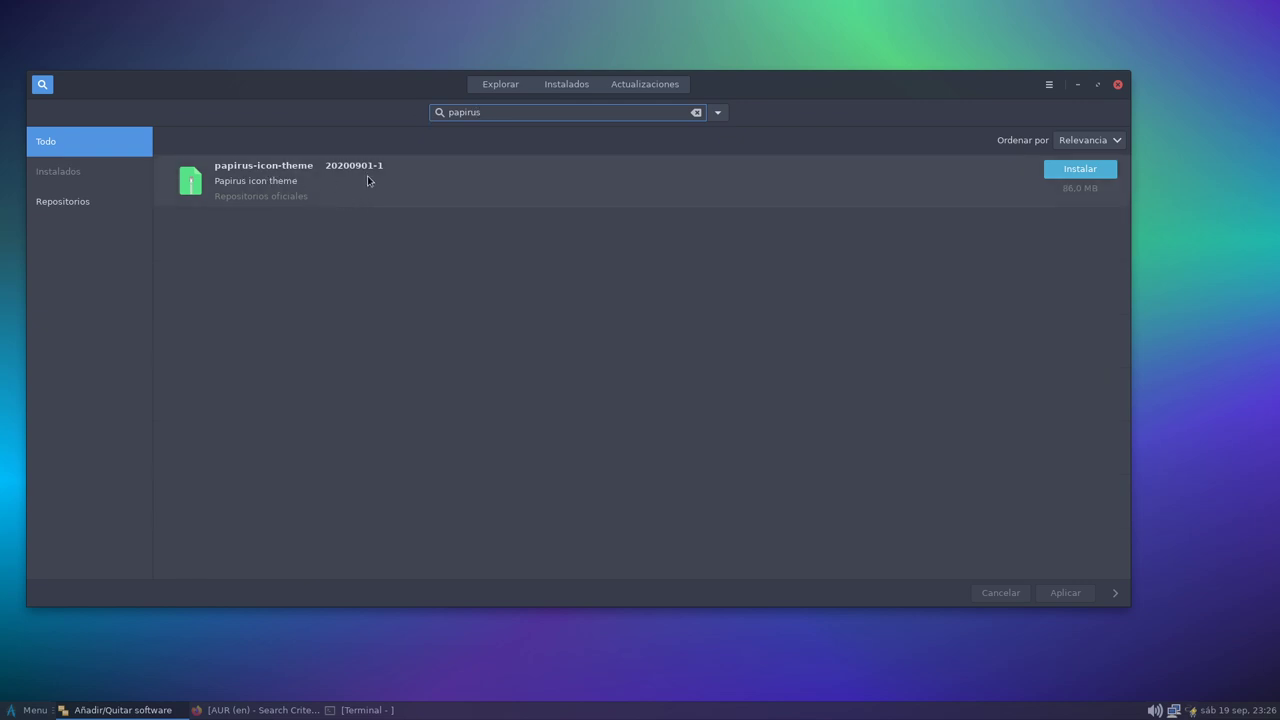
pyautogui.click(1080, 172)
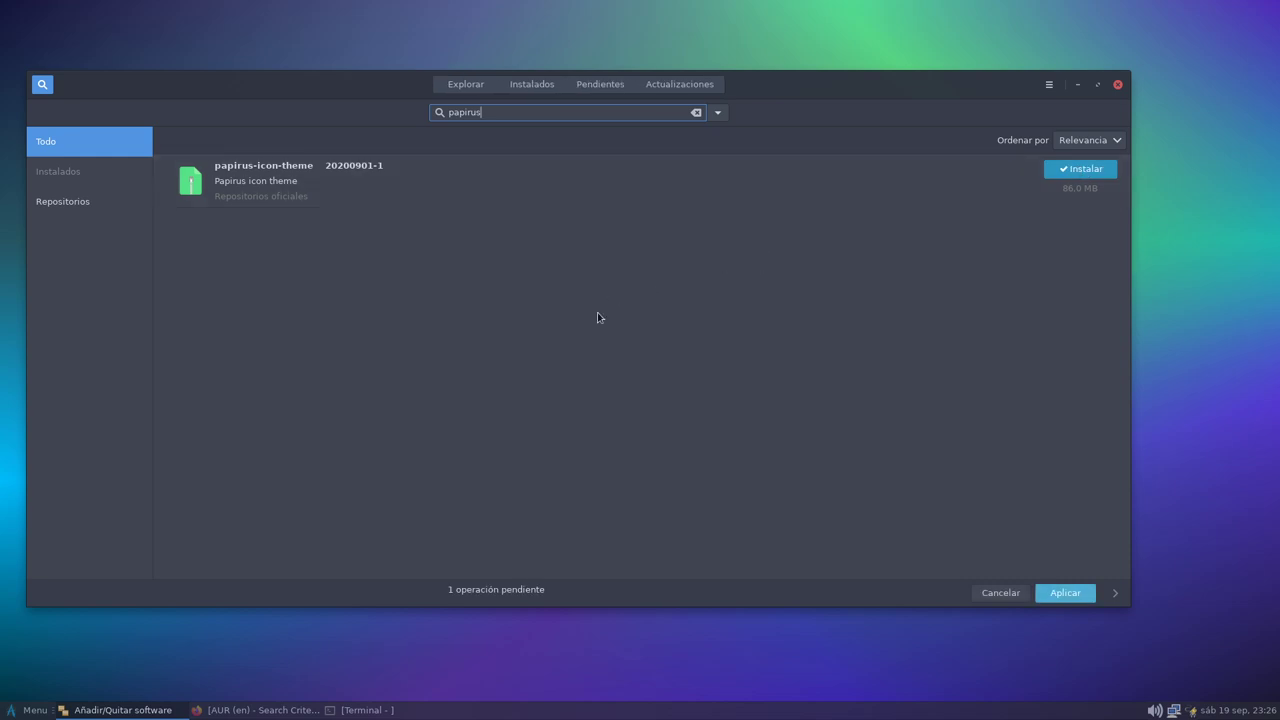
pyautogui.click(1065, 593)
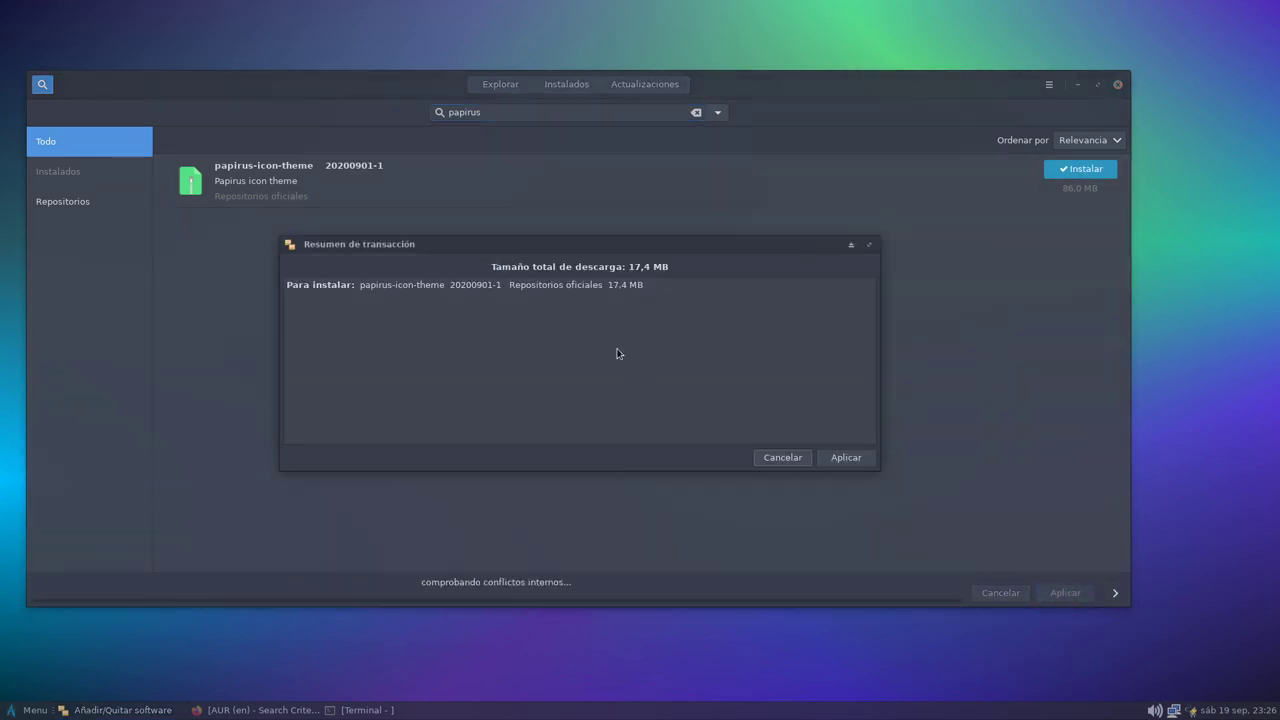
pyautogui.click(838, 462)
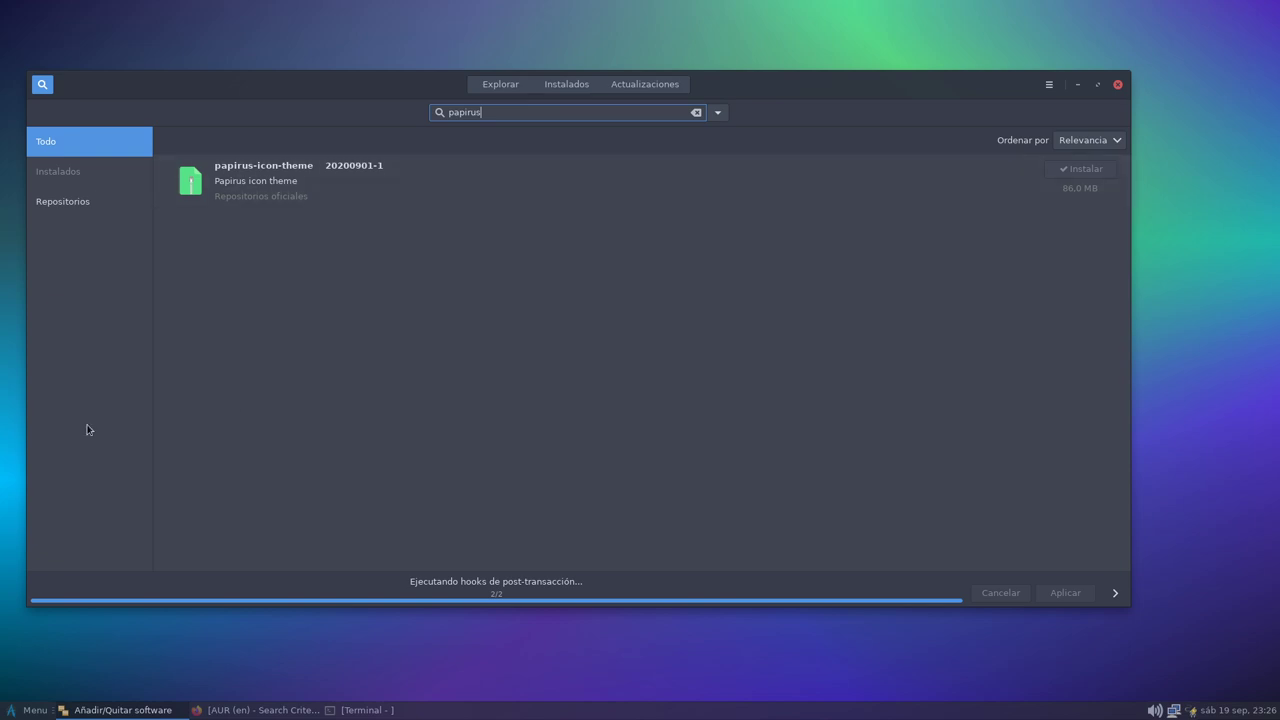
pyautogui.moveTo(3, 408)
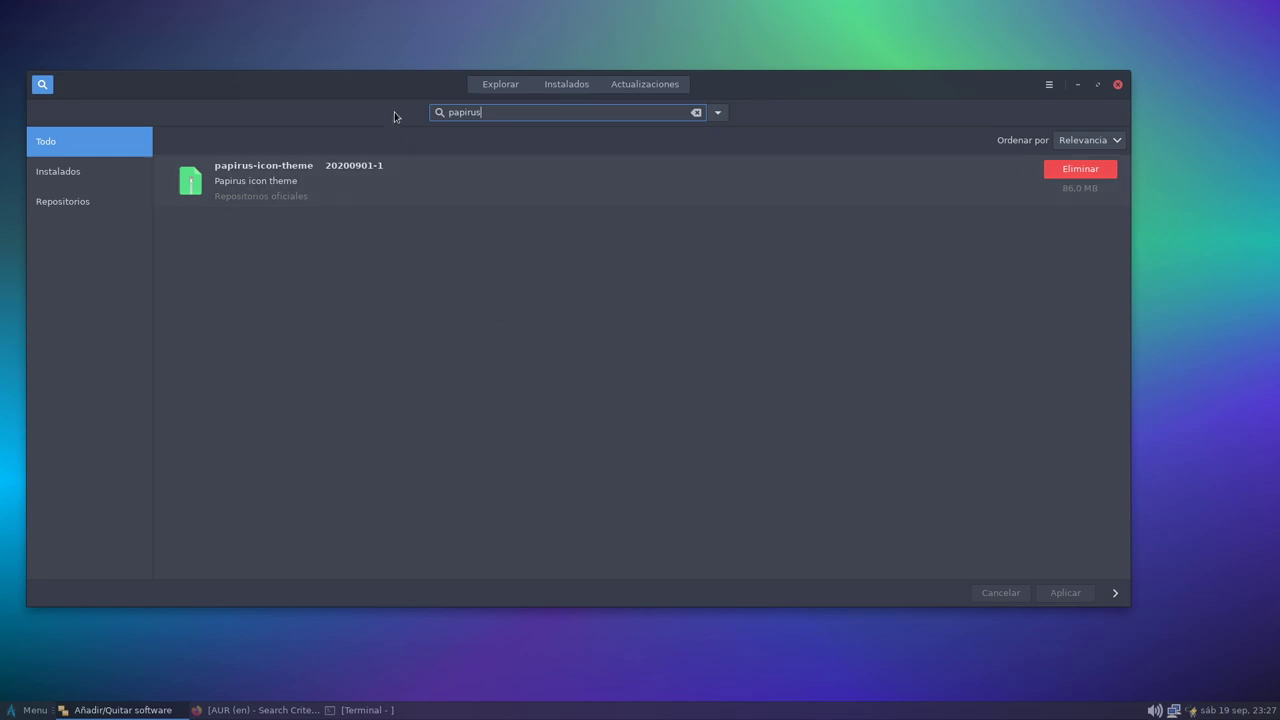
# Step: Move the Pamac window slightly, search for arc and browse the matching packages, then minimize the window
pyautogui.moveTo(343, 91); pyautogui.dragTo(380, 75)
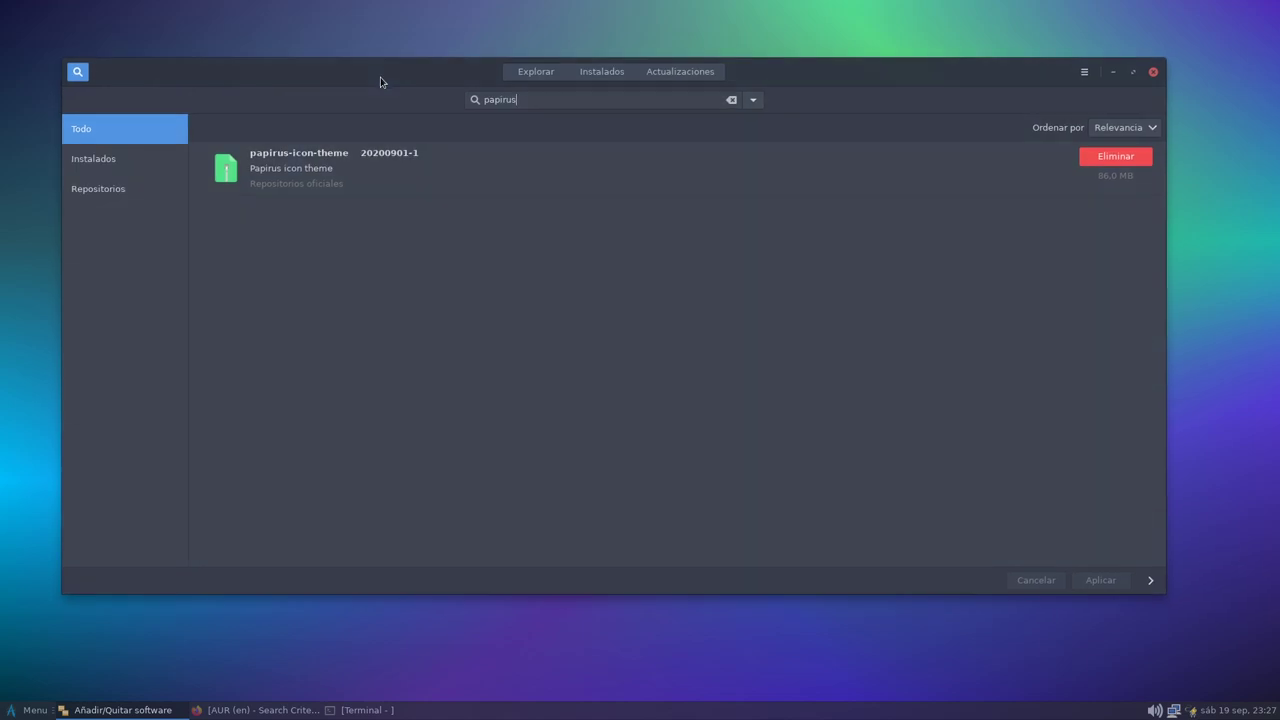
pyautogui.click(733, 100)
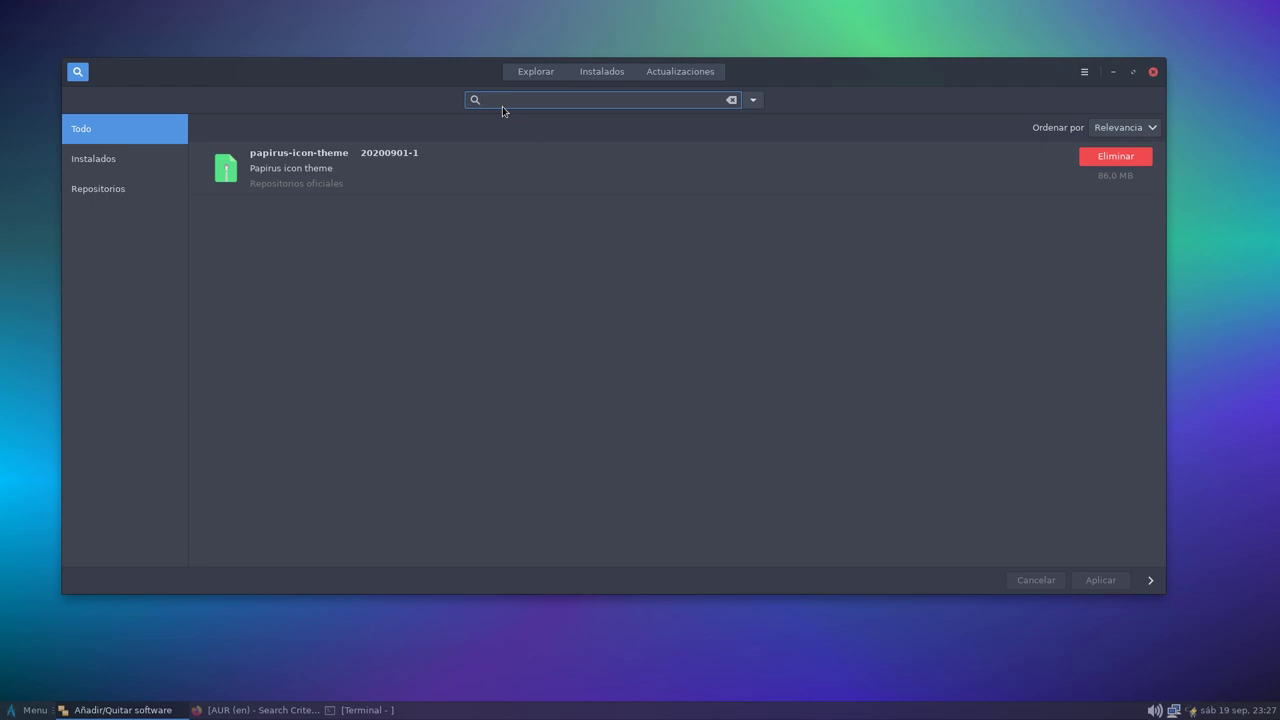
pyautogui.write('c')
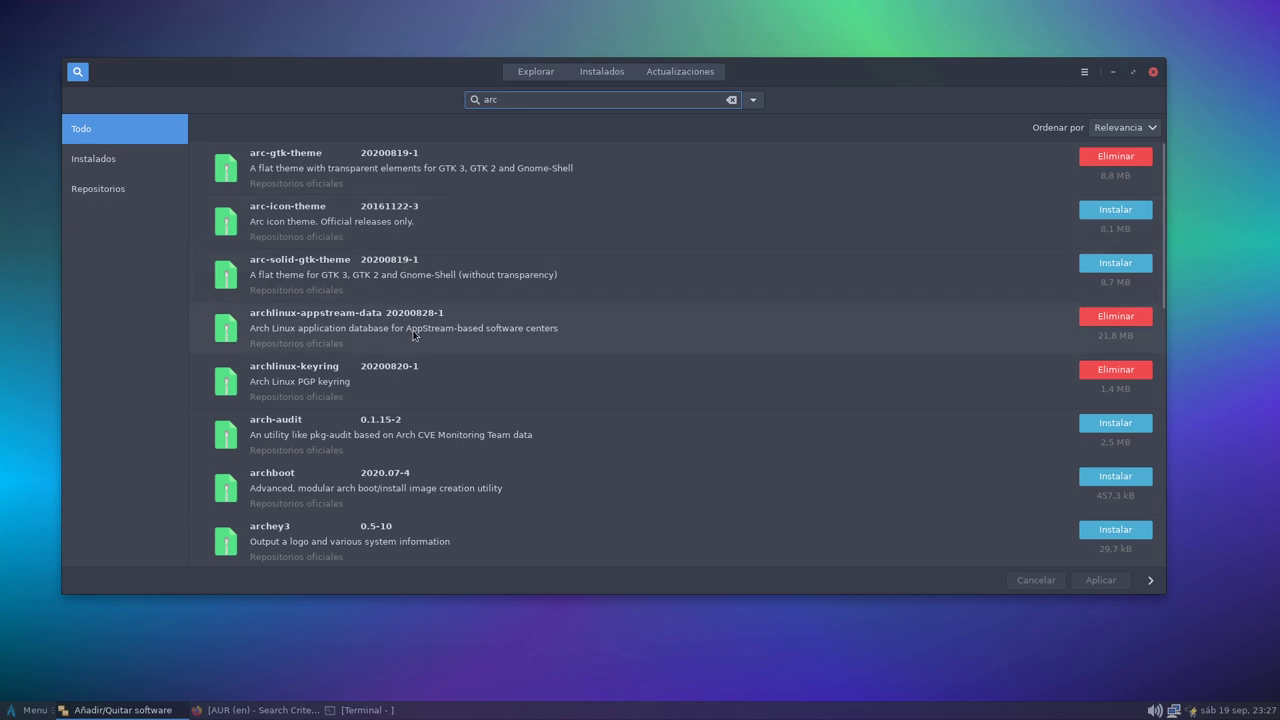
pyautogui.scroll(-5, 431, 396)
pyautogui.scroll(3, 431, 396)
pyautogui.scroll(3, 432, 396)
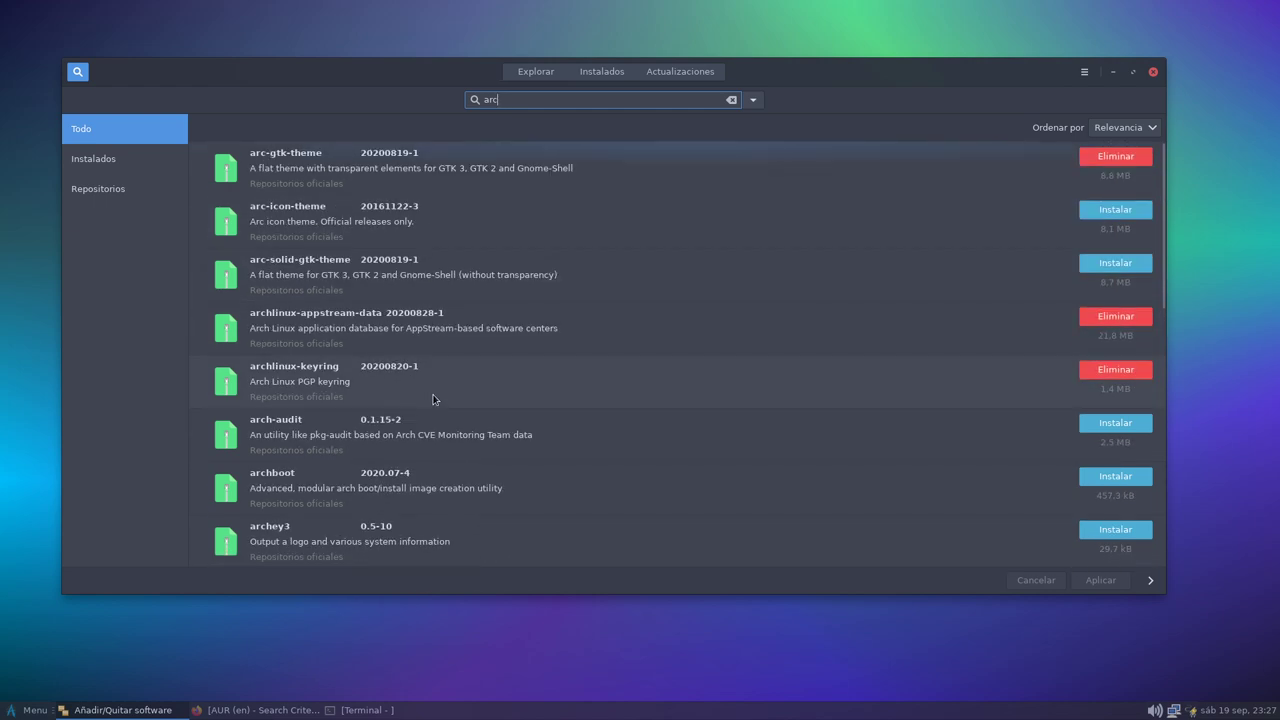
pyautogui.click(1113, 72)
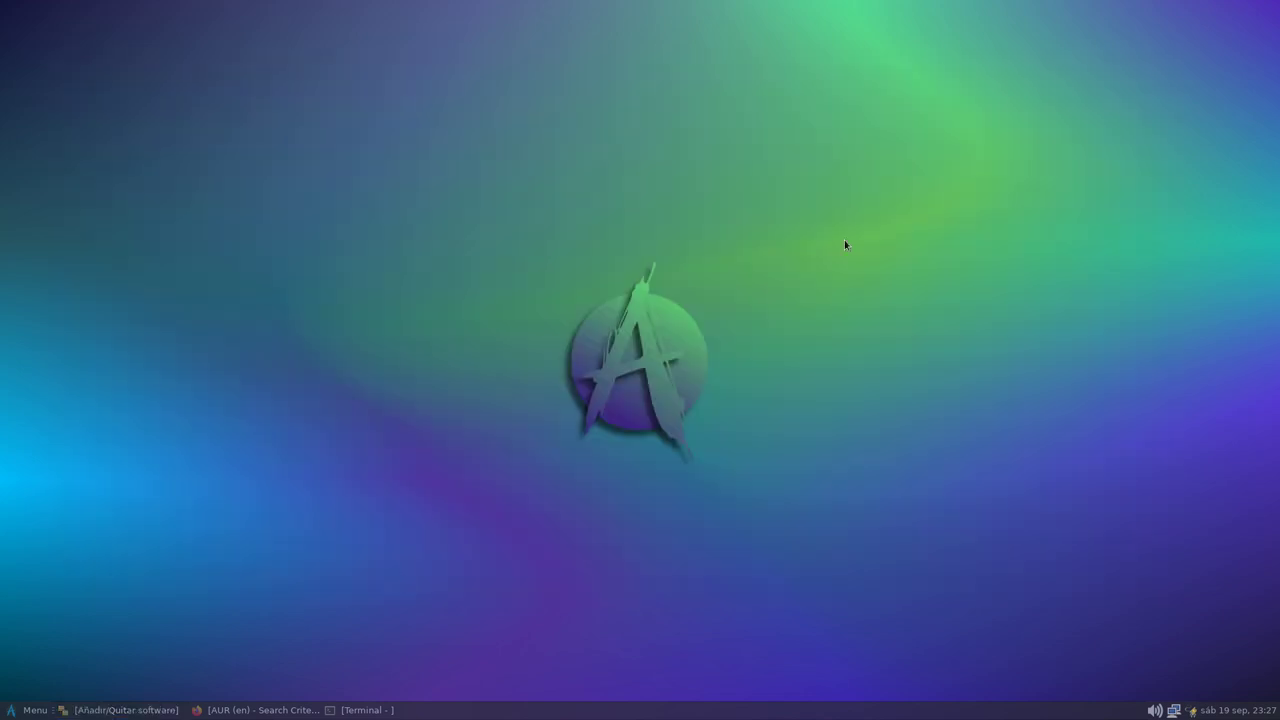
# Step: Open the Xfce appearance settings and set the icon theme to Papirus-Dark
pyautogui.click(27, 711)
pyautogui.click(306, 263)
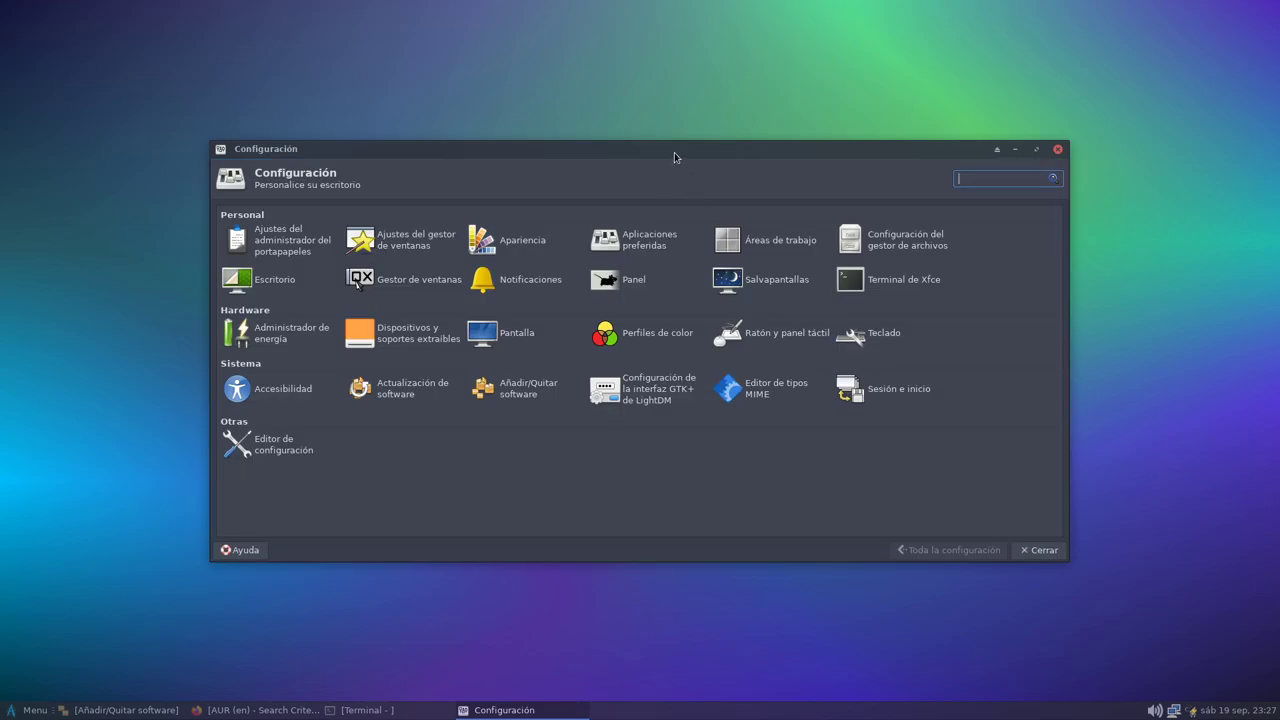
pyautogui.moveTo(674, 152); pyautogui.dragTo(595, 108)
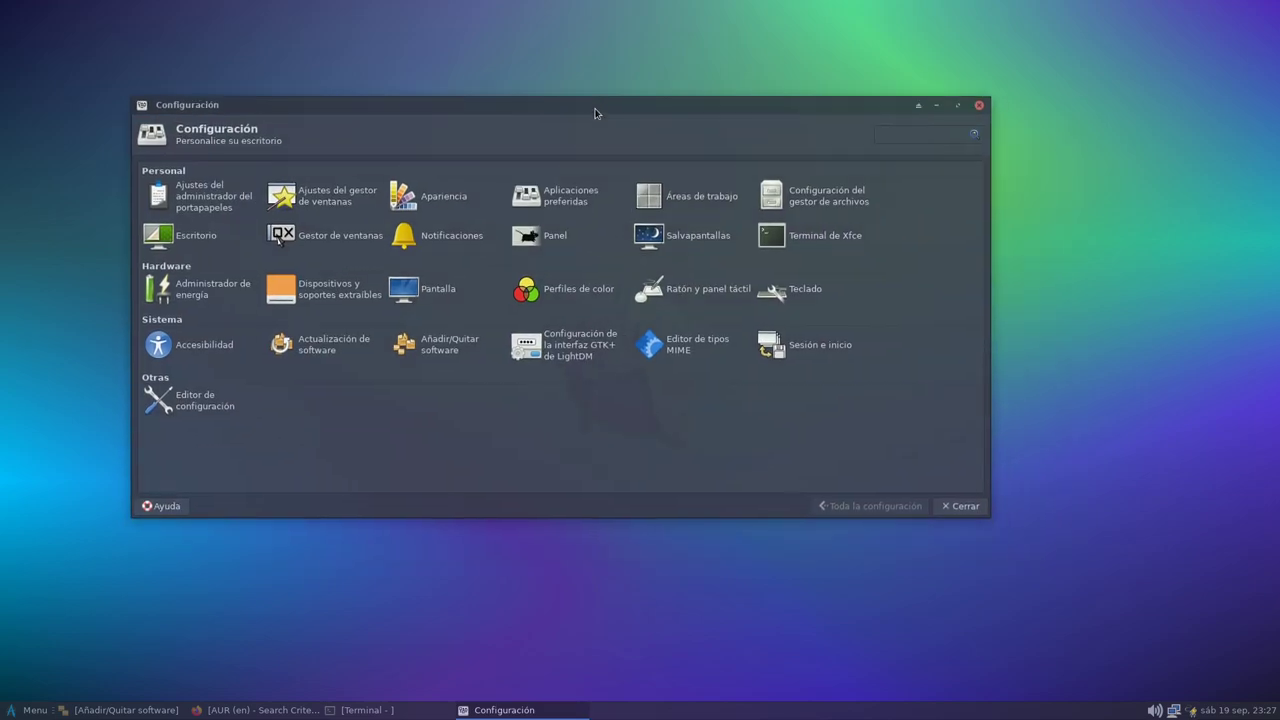
pyautogui.click(416, 197)
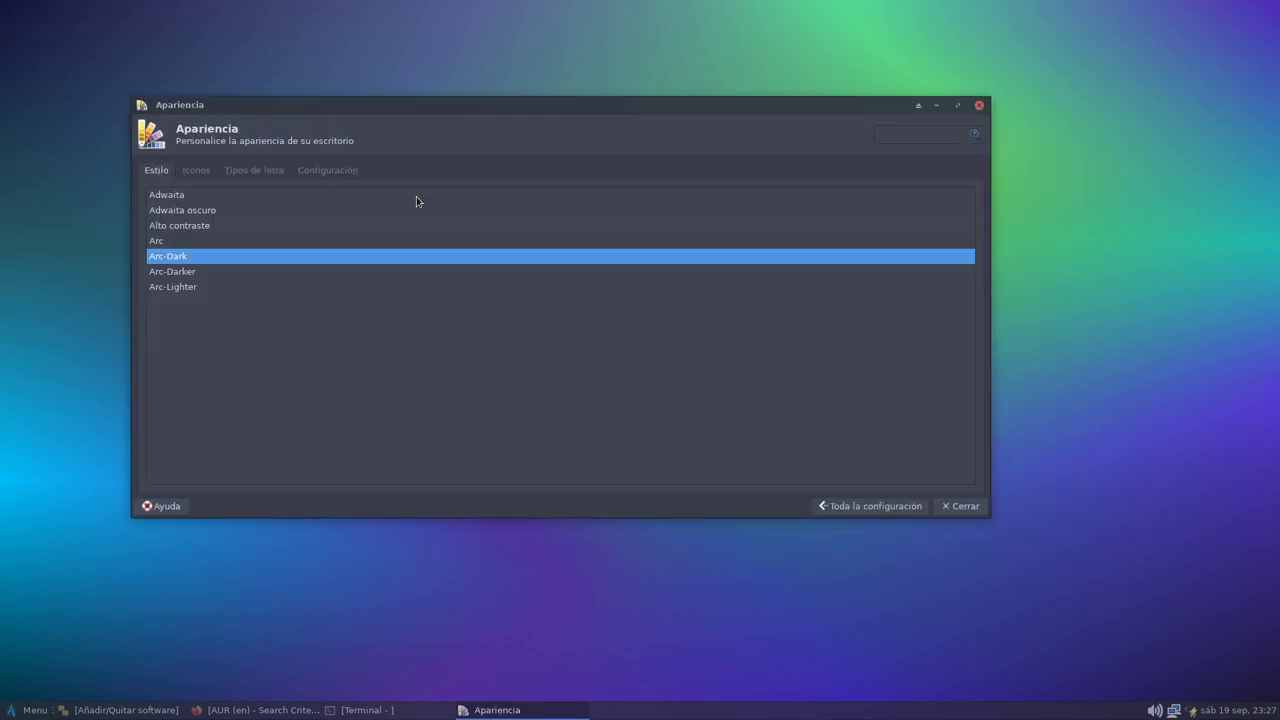
pyautogui.click(205, 171)
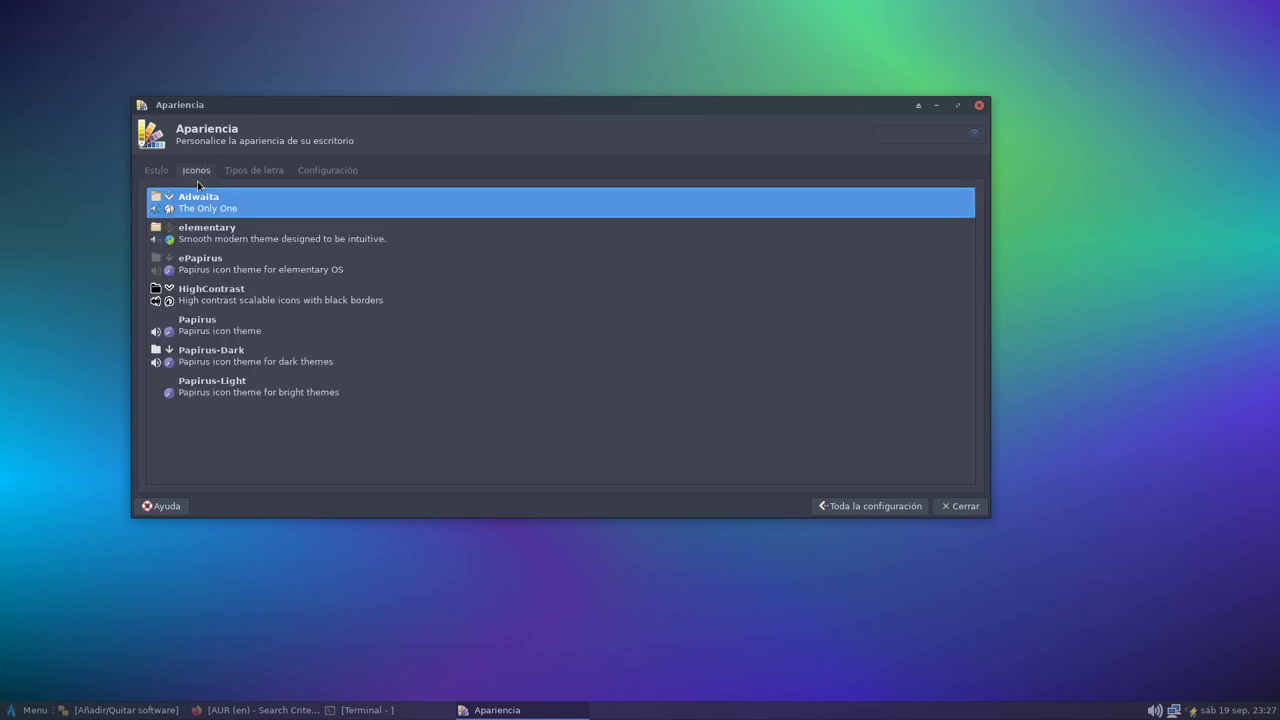
pyautogui.click(261, 355)
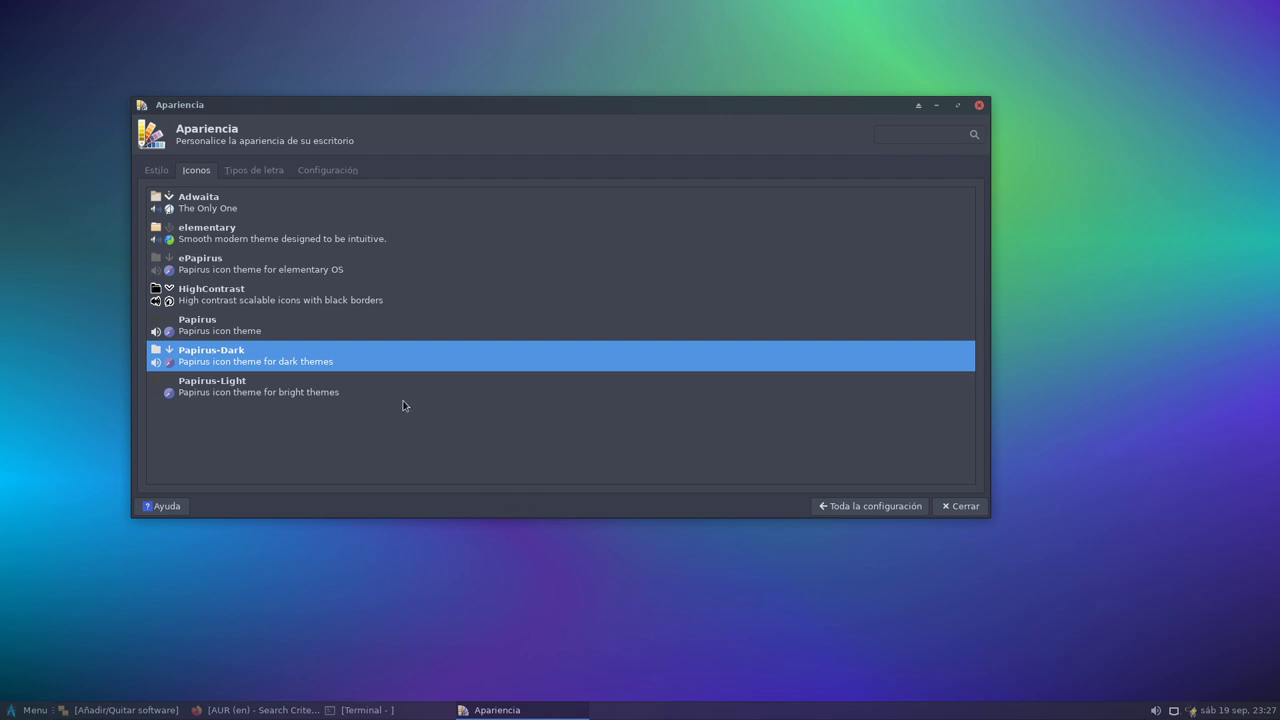
# Step: View the font settings, try the Arc-Darker style, restore Arc-Dark, and close the settings
pyautogui.click(328, 170)
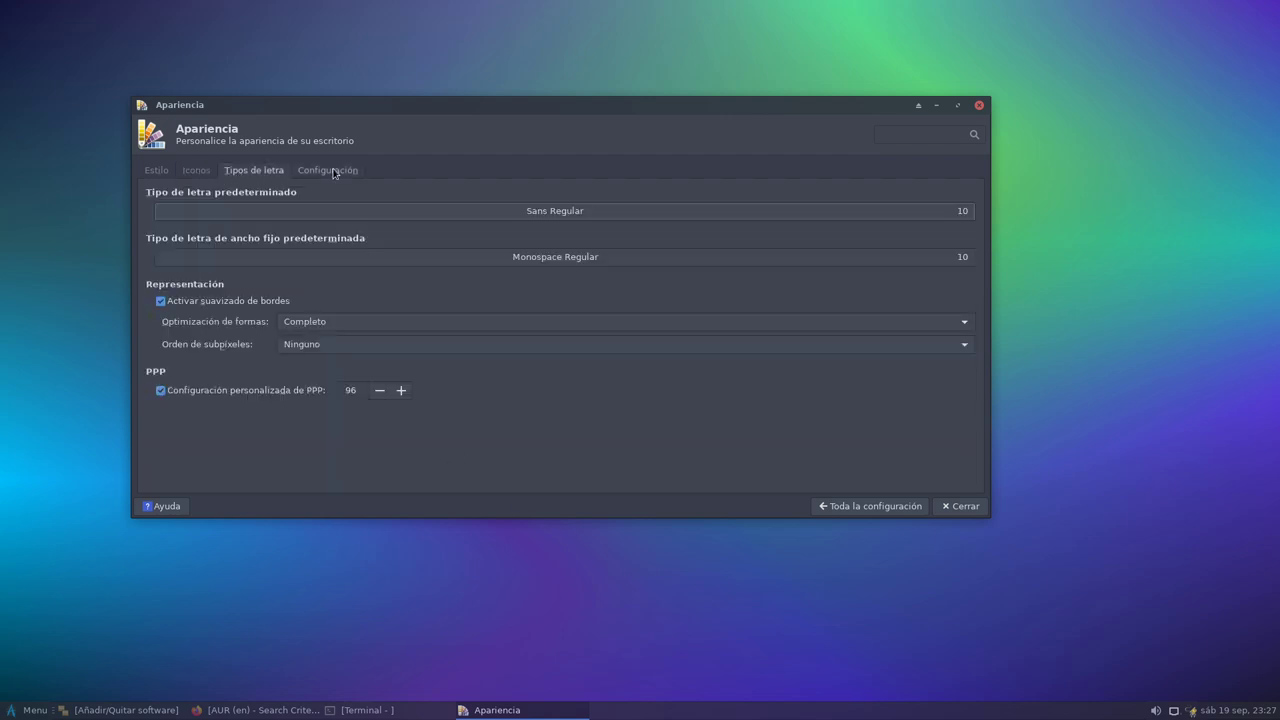
pyautogui.click(158, 172)
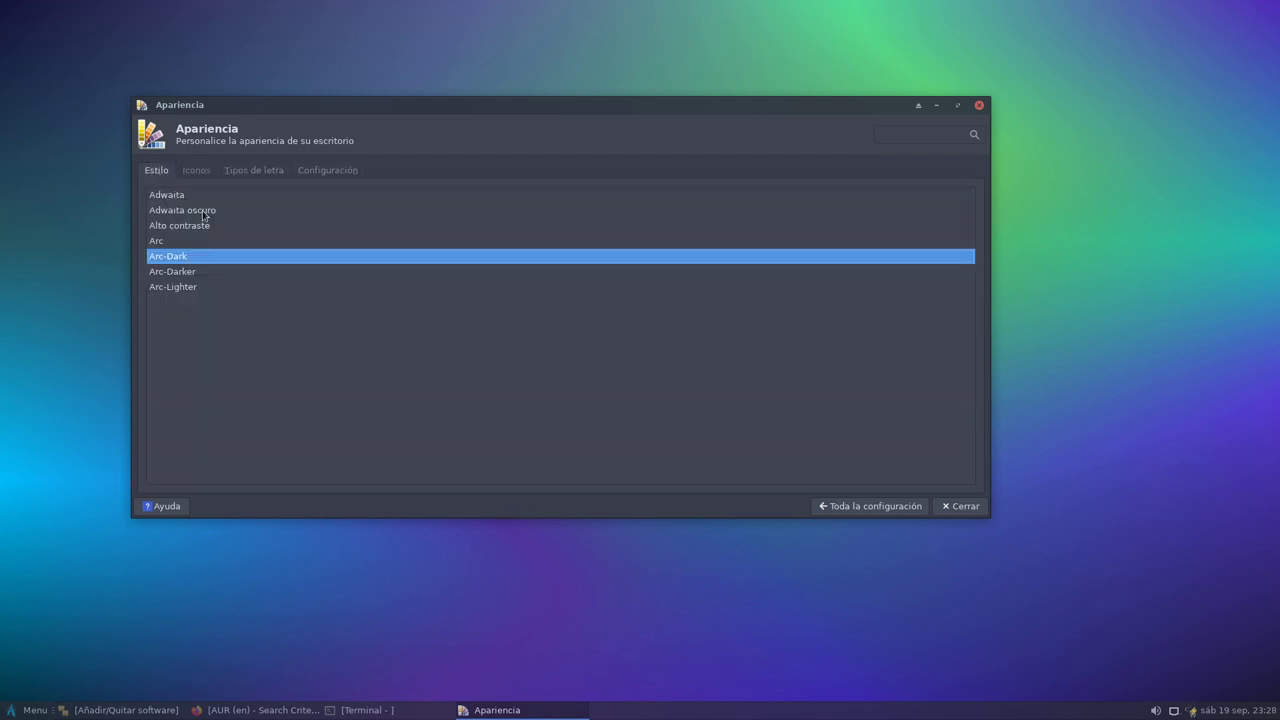
pyautogui.click(220, 277)
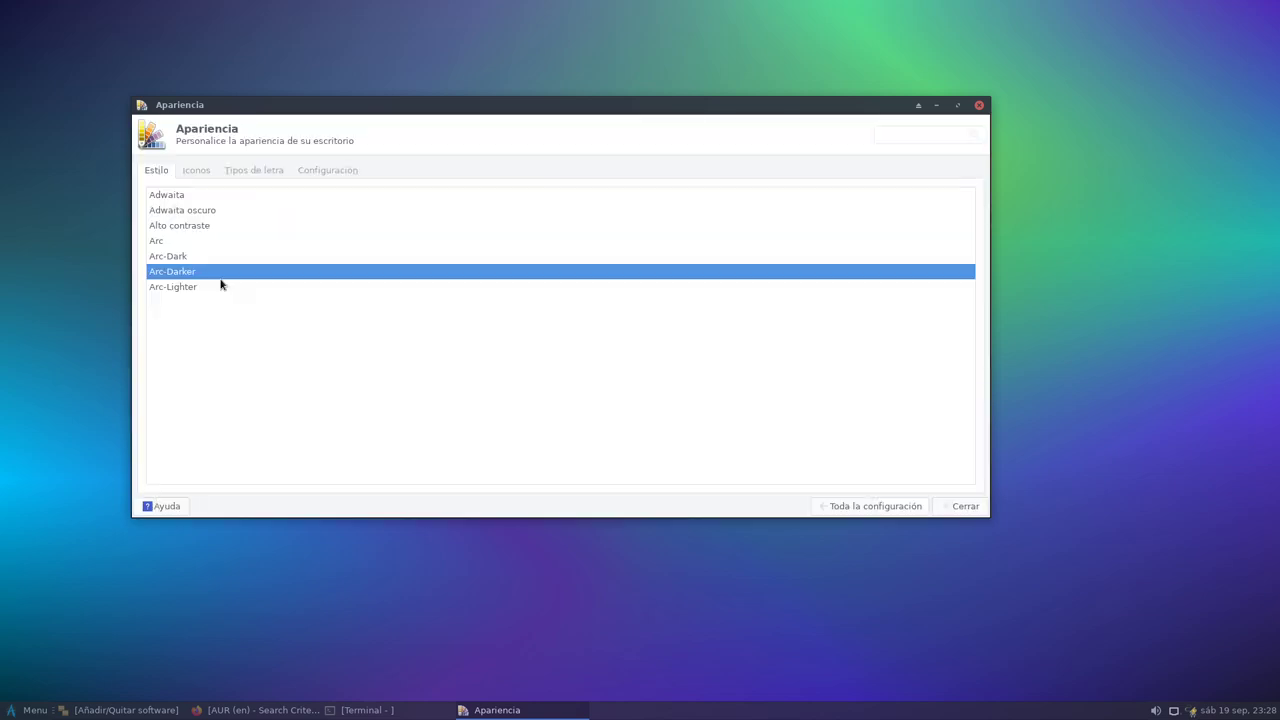
pyautogui.click(180, 258)
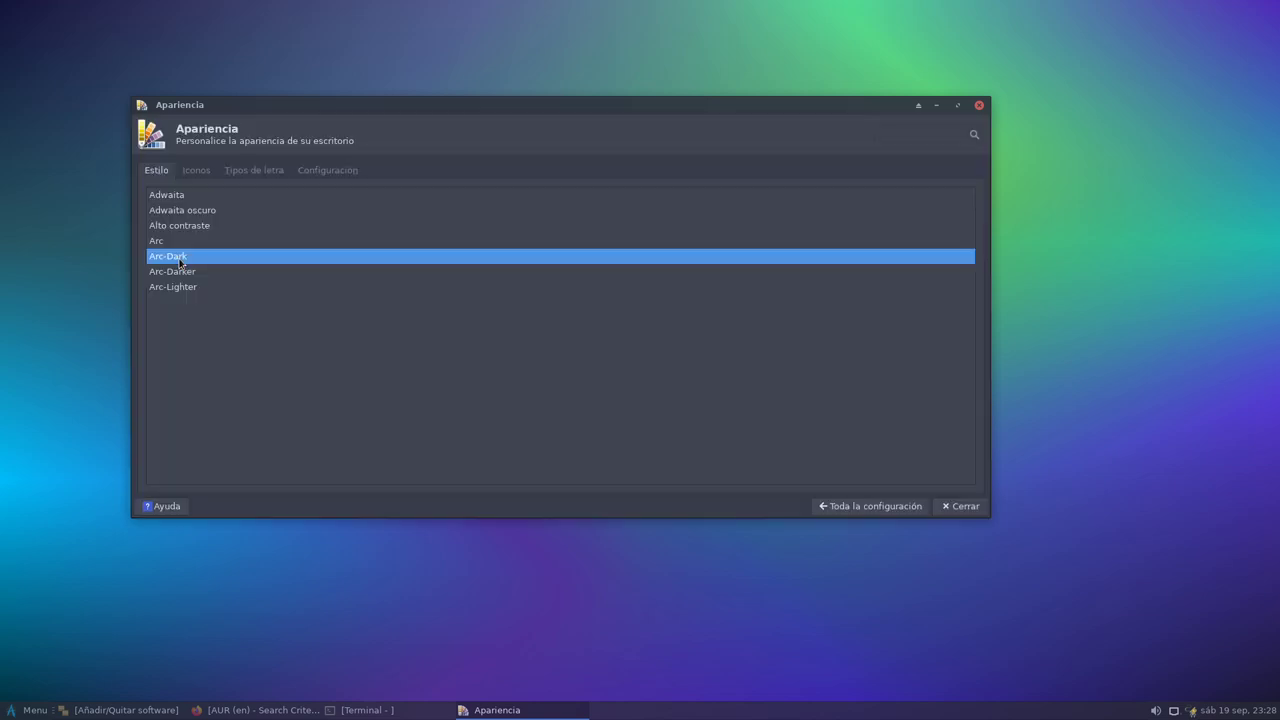
pyautogui.click(845, 508)
pyautogui.click(962, 507)
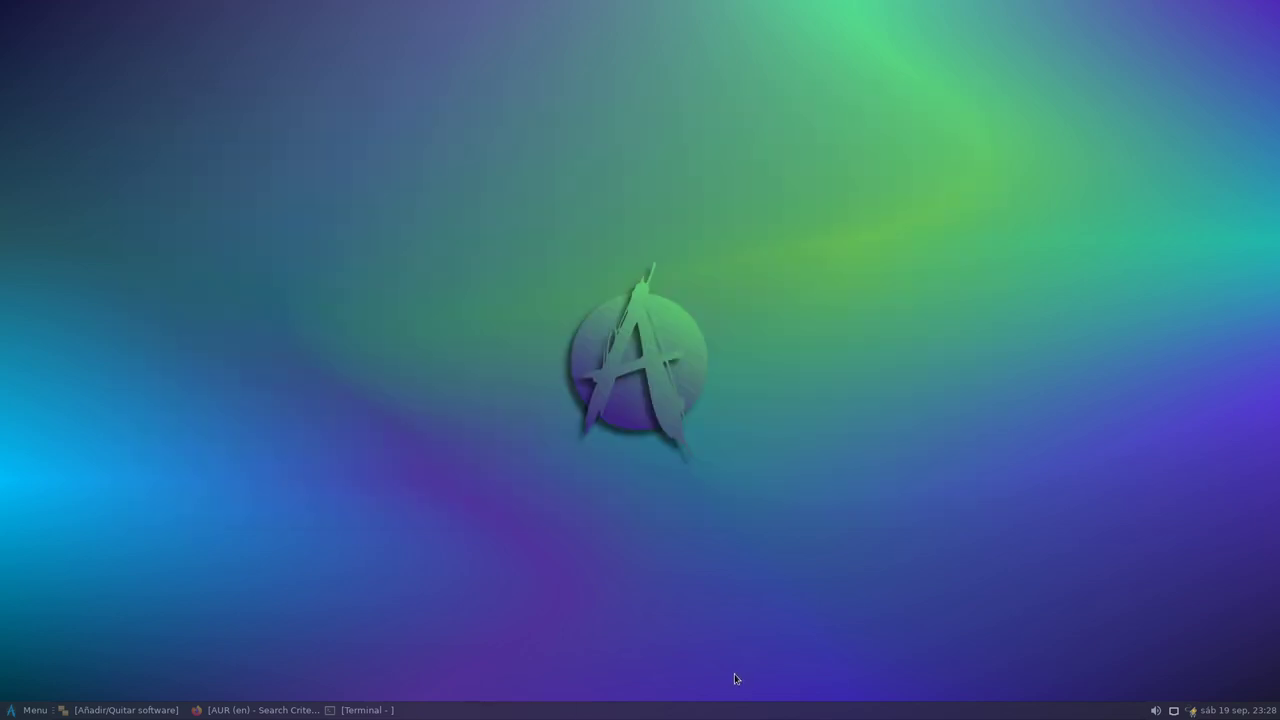
# Step: Open the preferences of the desktop panel, enlarge their window, and set the row size to 34 pixels
pyautogui.rightClick(669, 714)
pyautogui.moveTo(710, 689)
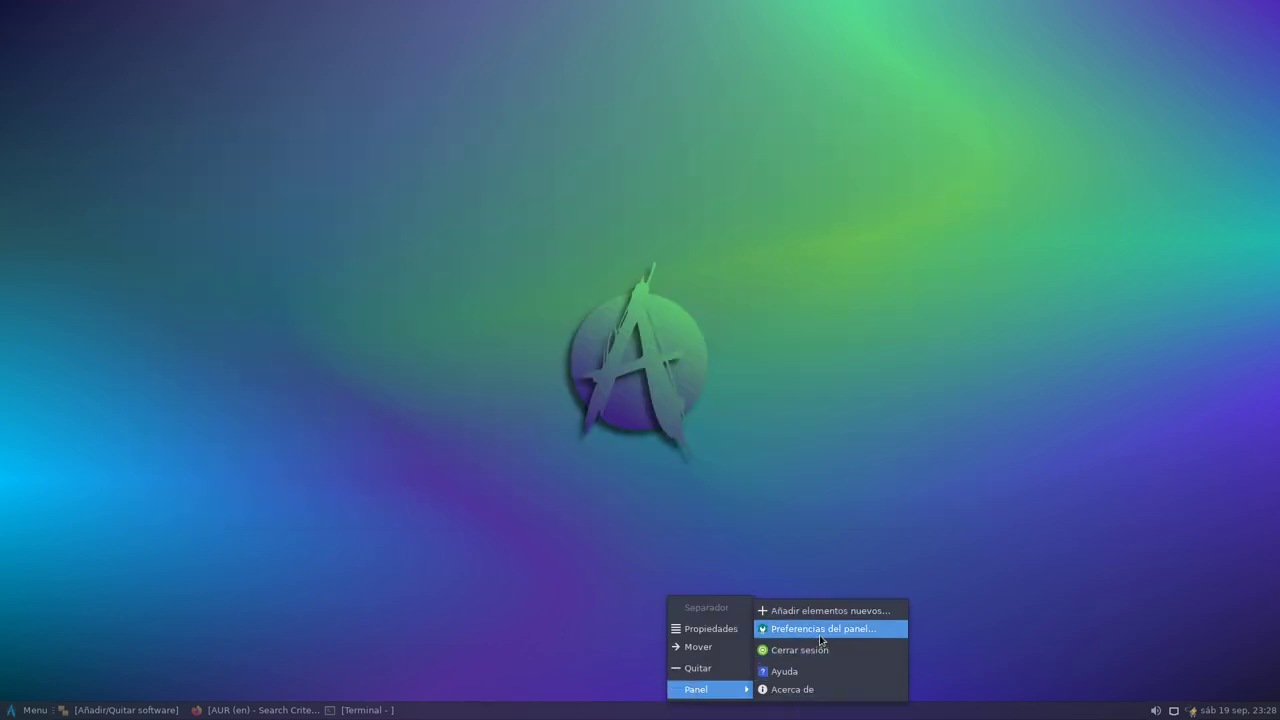
pyautogui.click(821, 629)
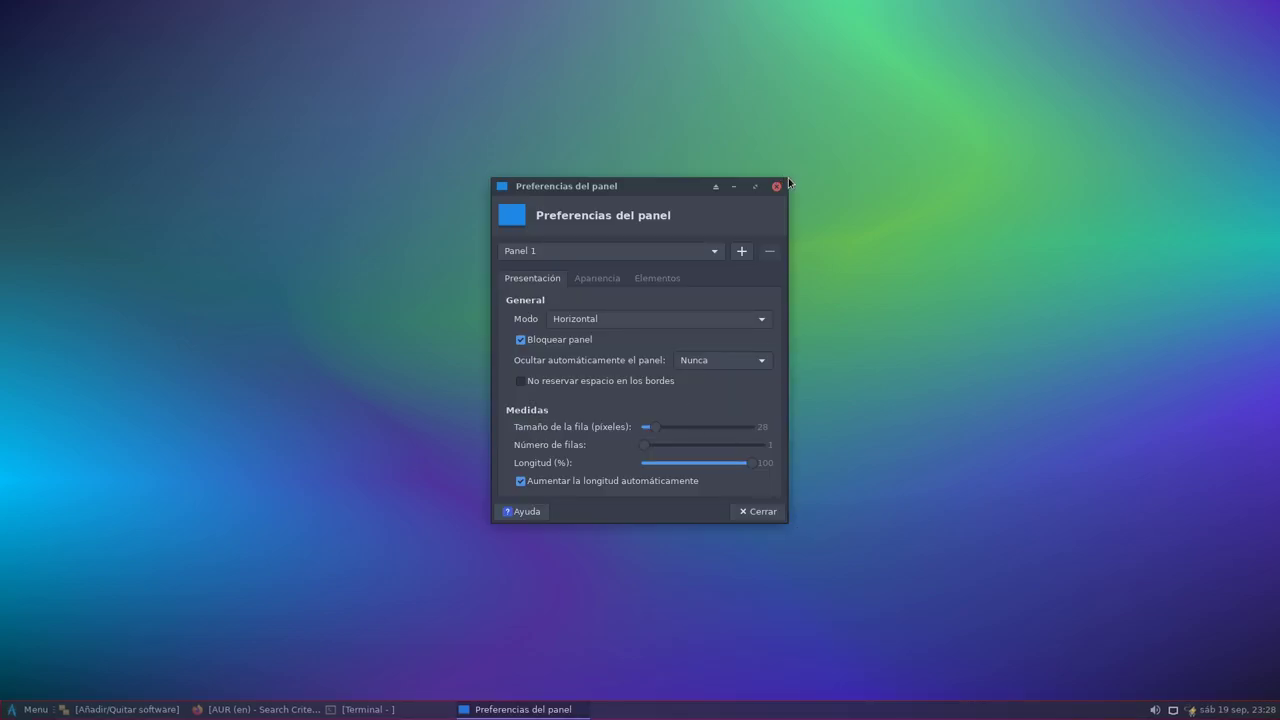
pyautogui.moveTo(790, 183); pyautogui.dragTo(876, 86)
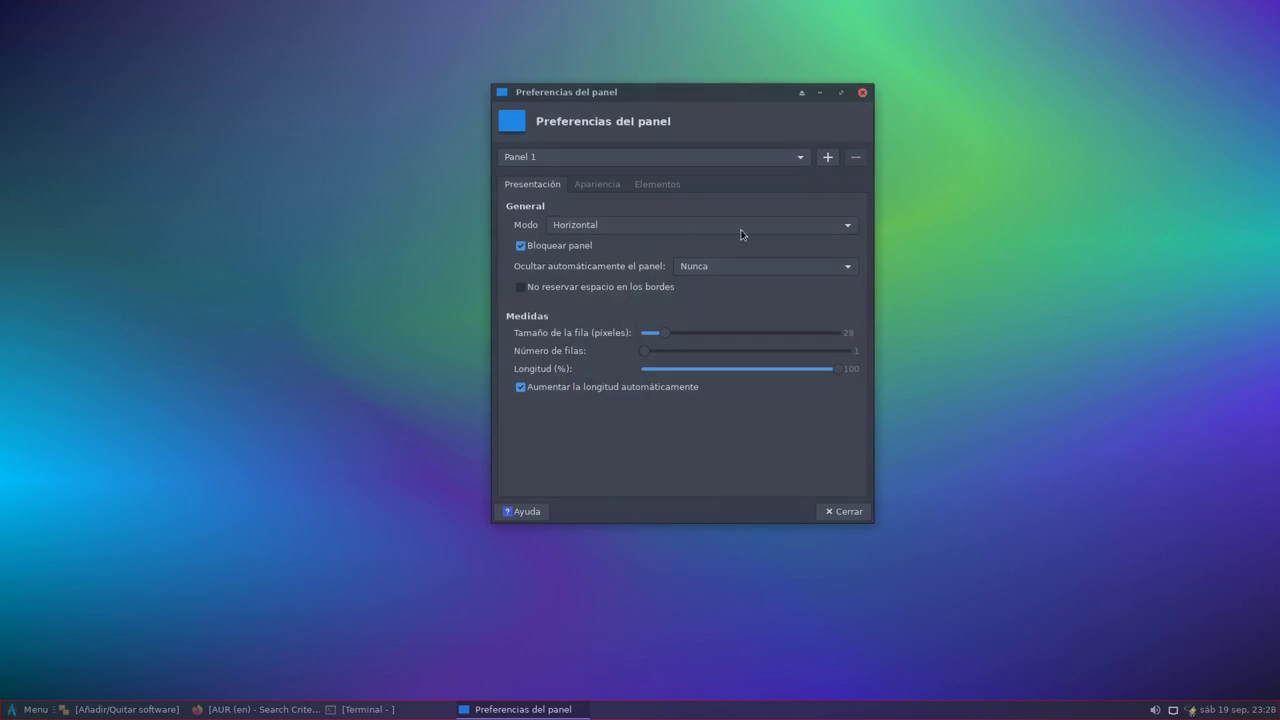
pyautogui.moveTo(665, 335); pyautogui.dragTo(676, 337)
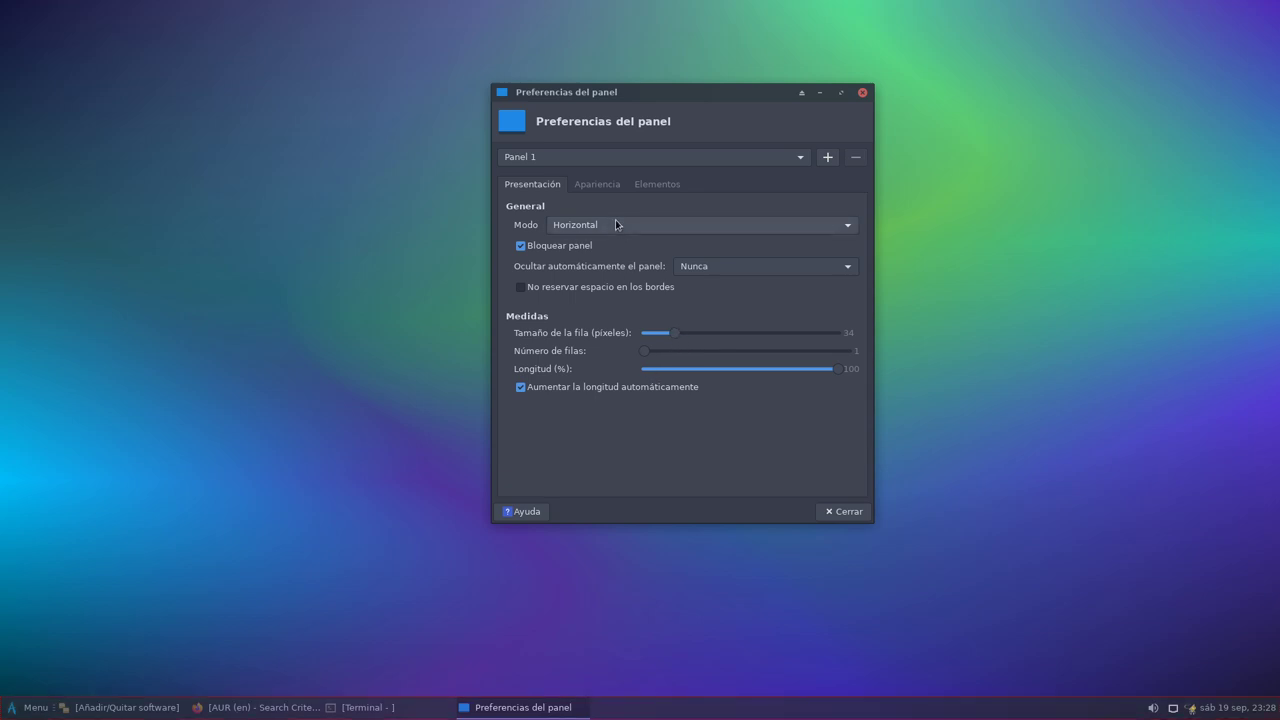
# Step: View the panel's appearance settings and element list, then open the properties of Área de notificación
pyautogui.click(603, 189)
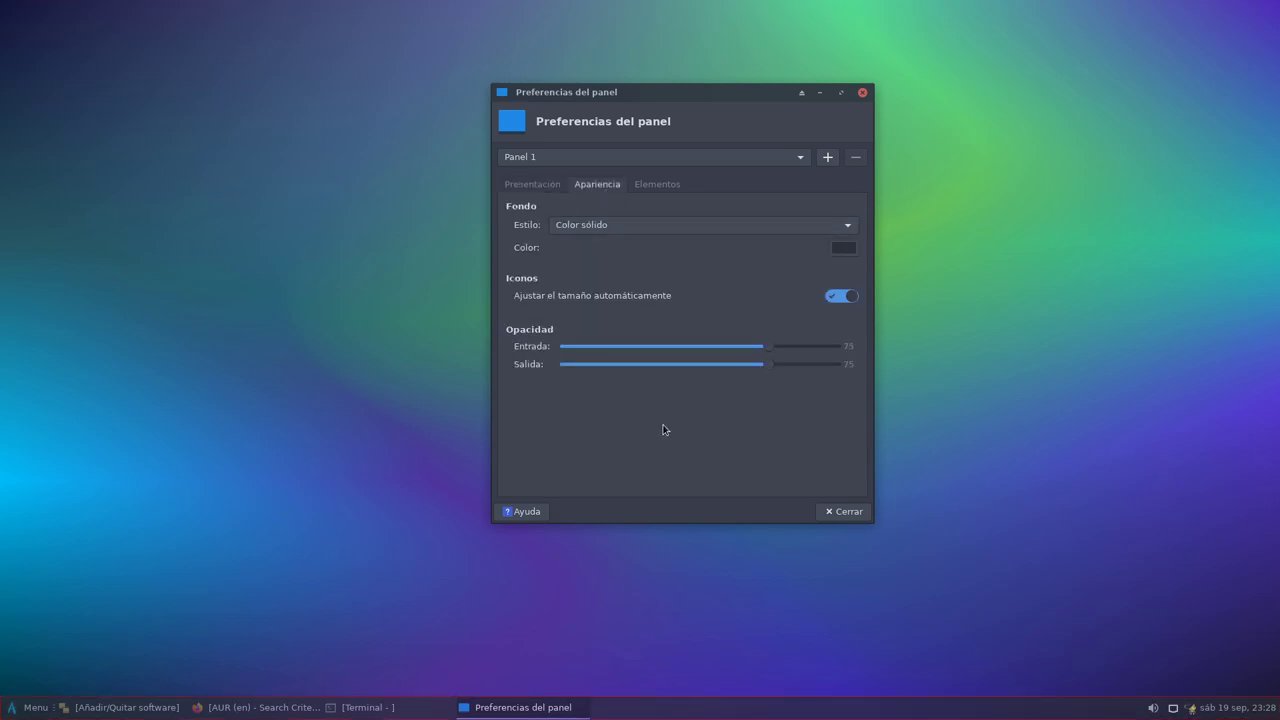
pyautogui.click(660, 186)
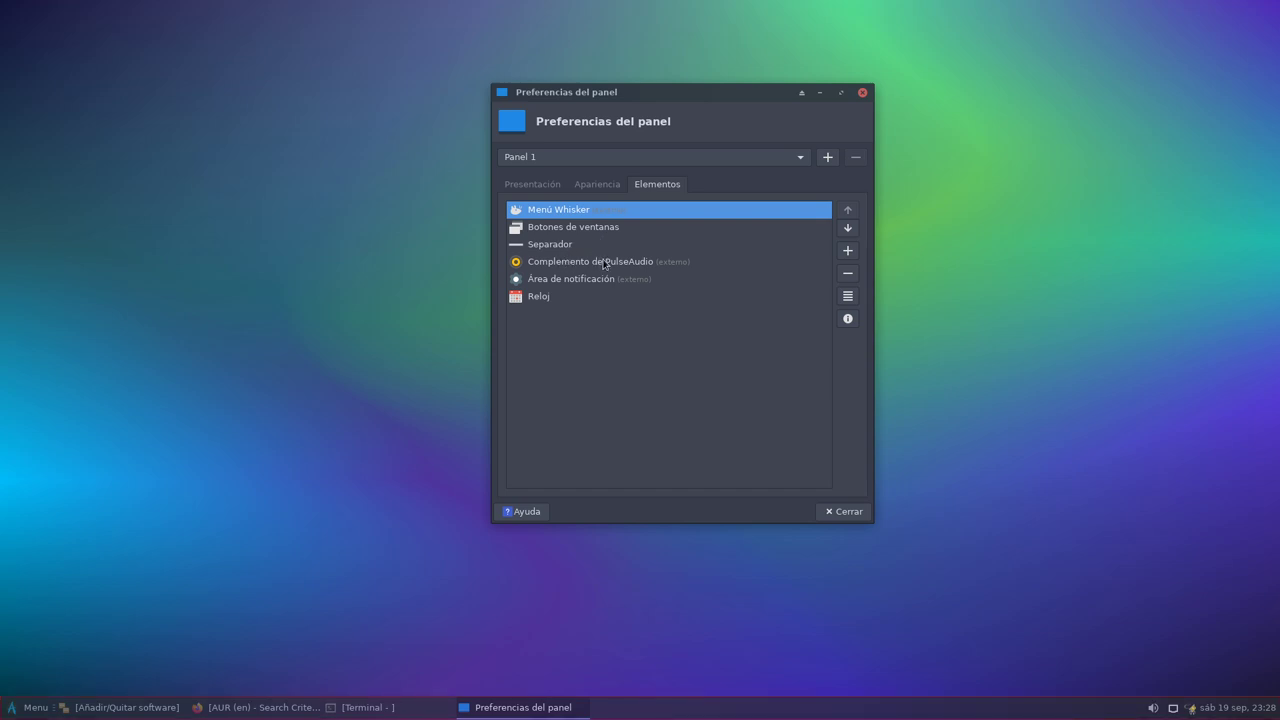
pyautogui.click(570, 280)
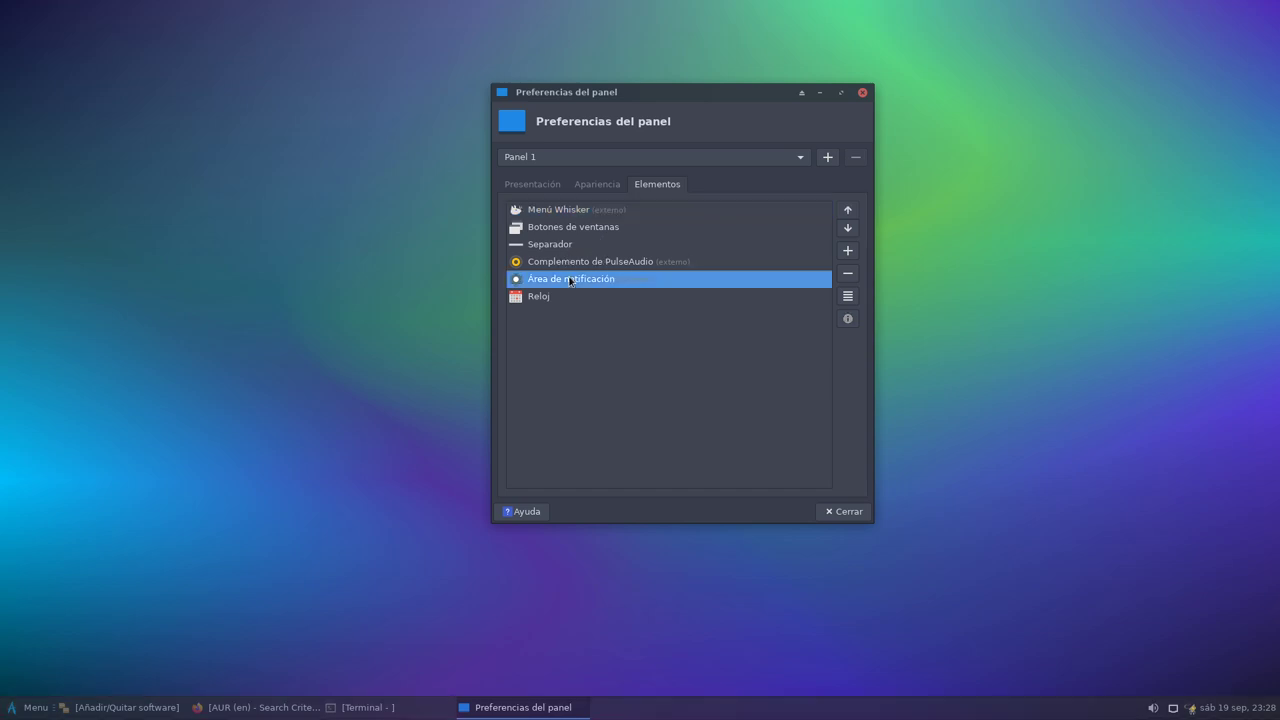
pyautogui.click(847, 296)
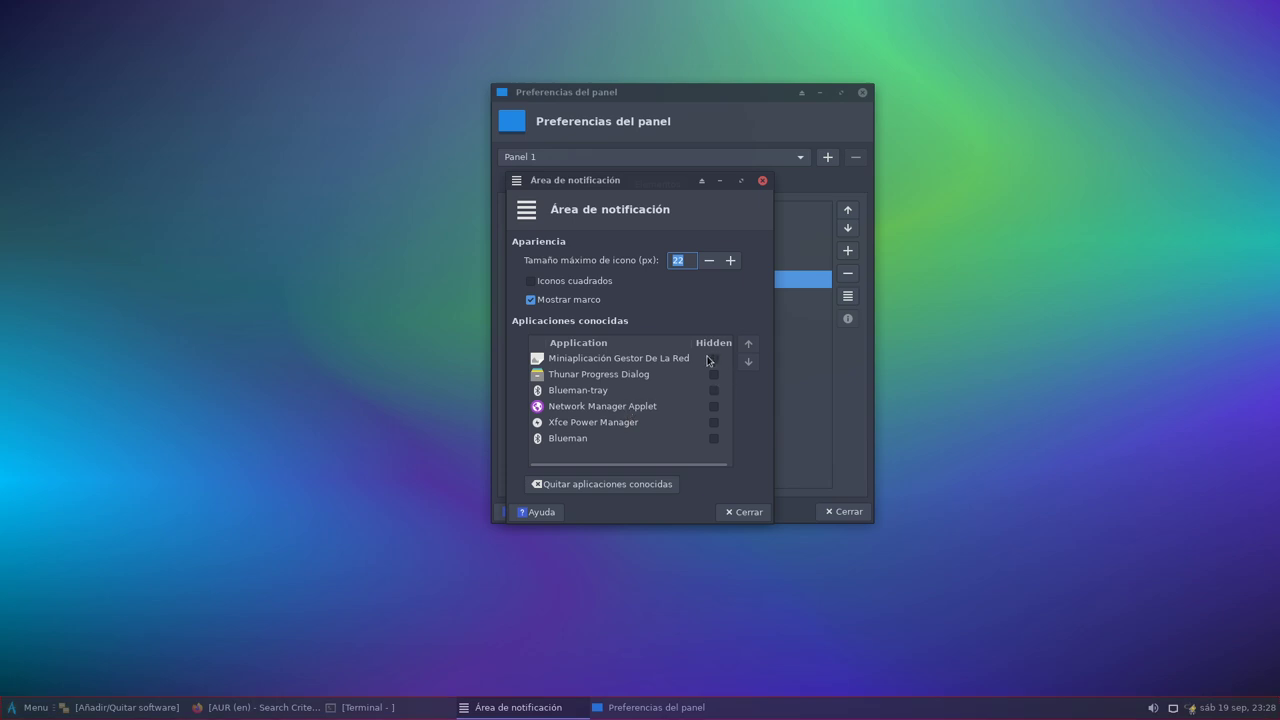
# Step: Hide Xfce Power Manager and Blueman in the notification area and close its properties and the panel preferences
pyautogui.click(713, 422)
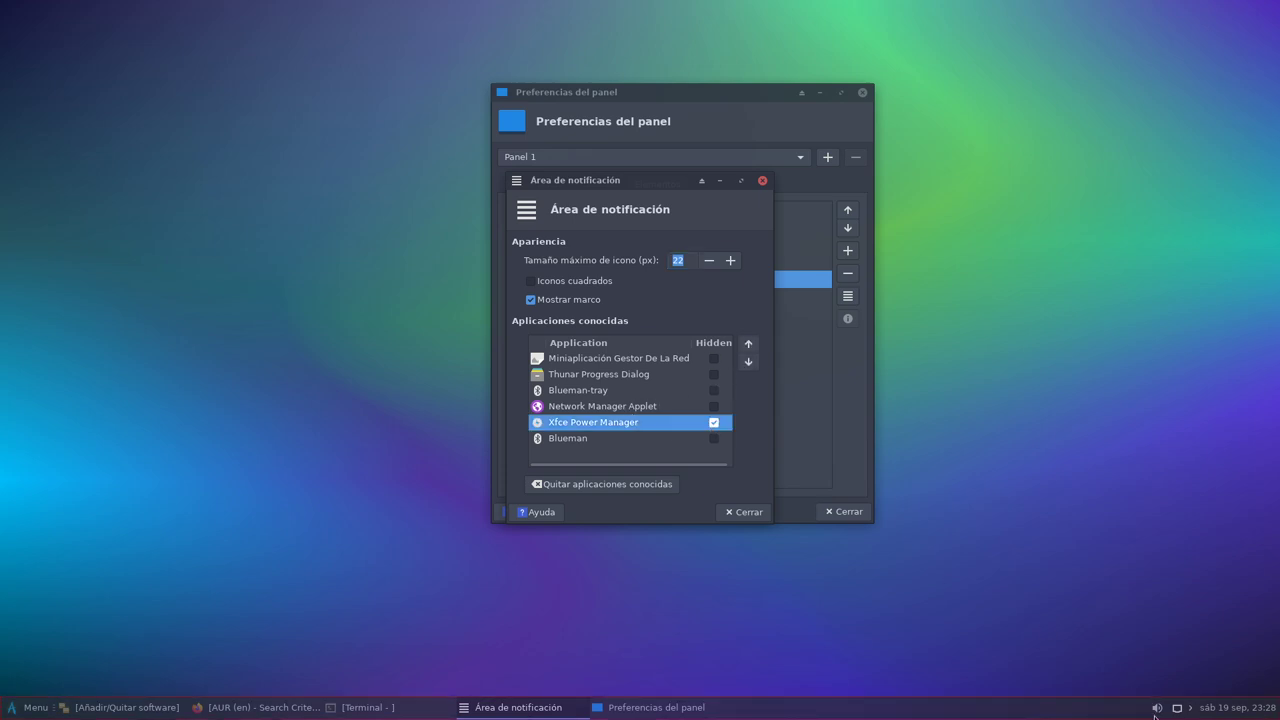
pyautogui.click(1190, 707)
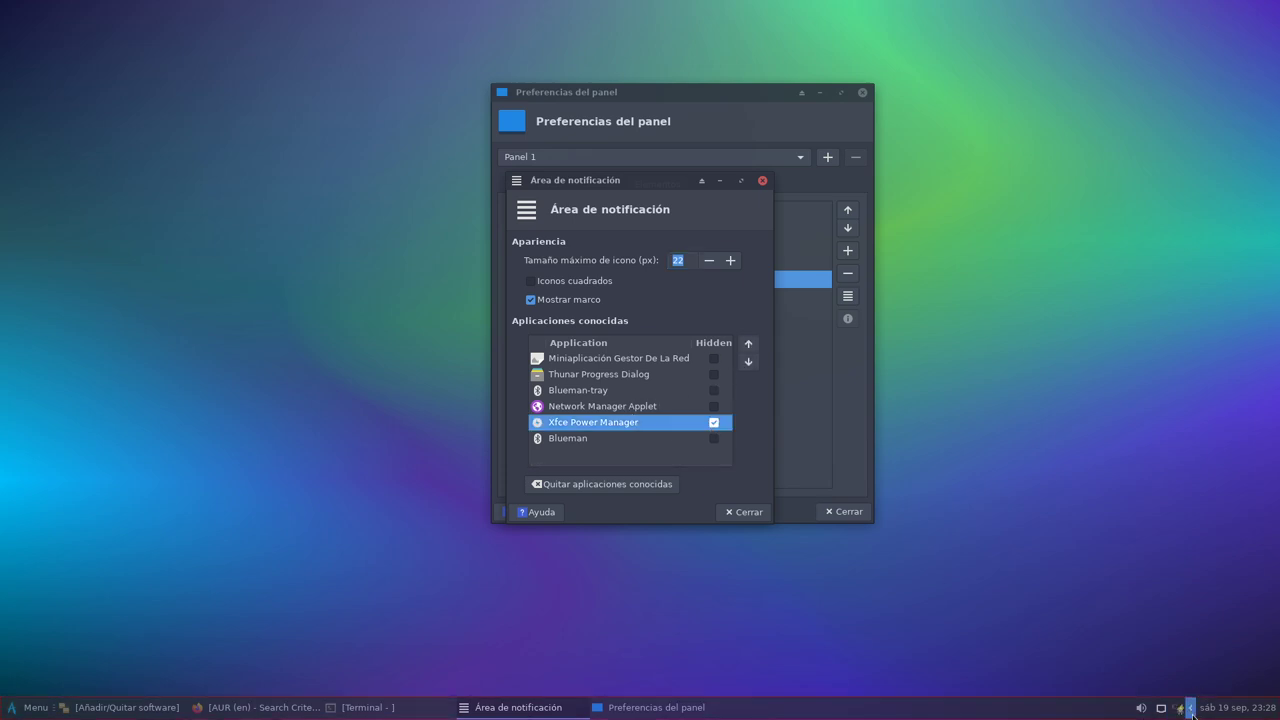
pyautogui.click(1191, 710)
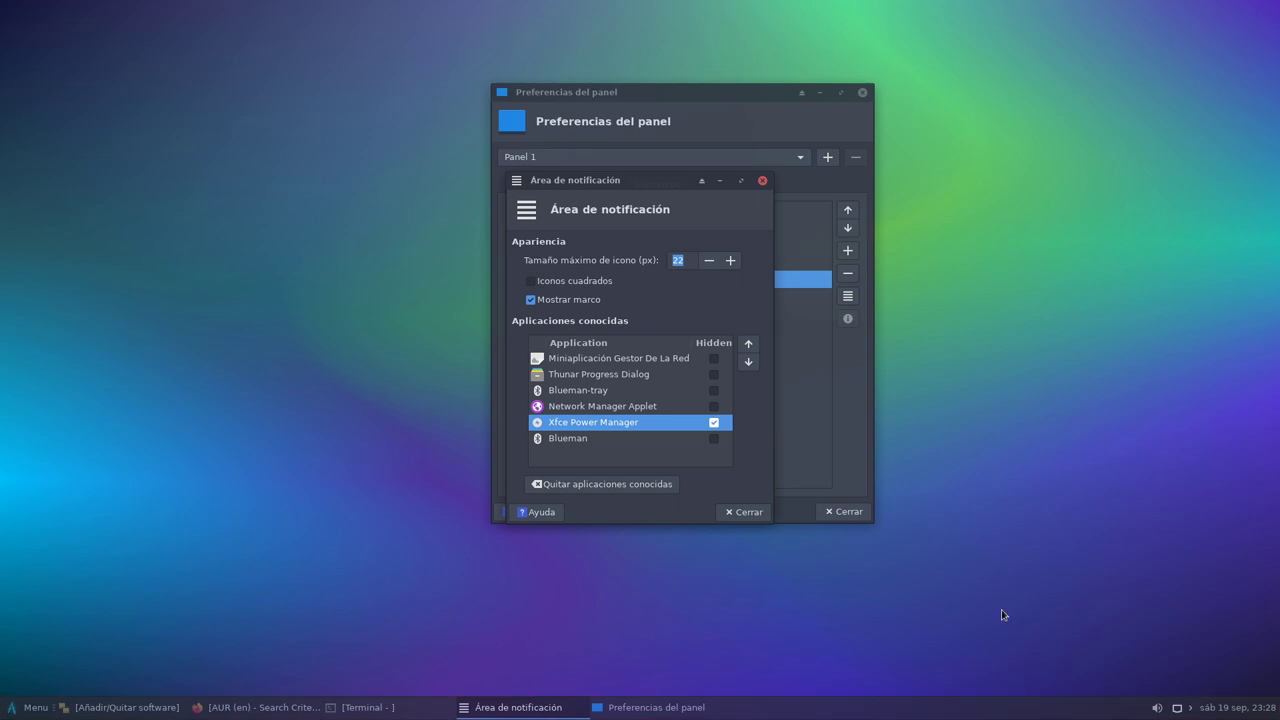
pyautogui.click(712, 439)
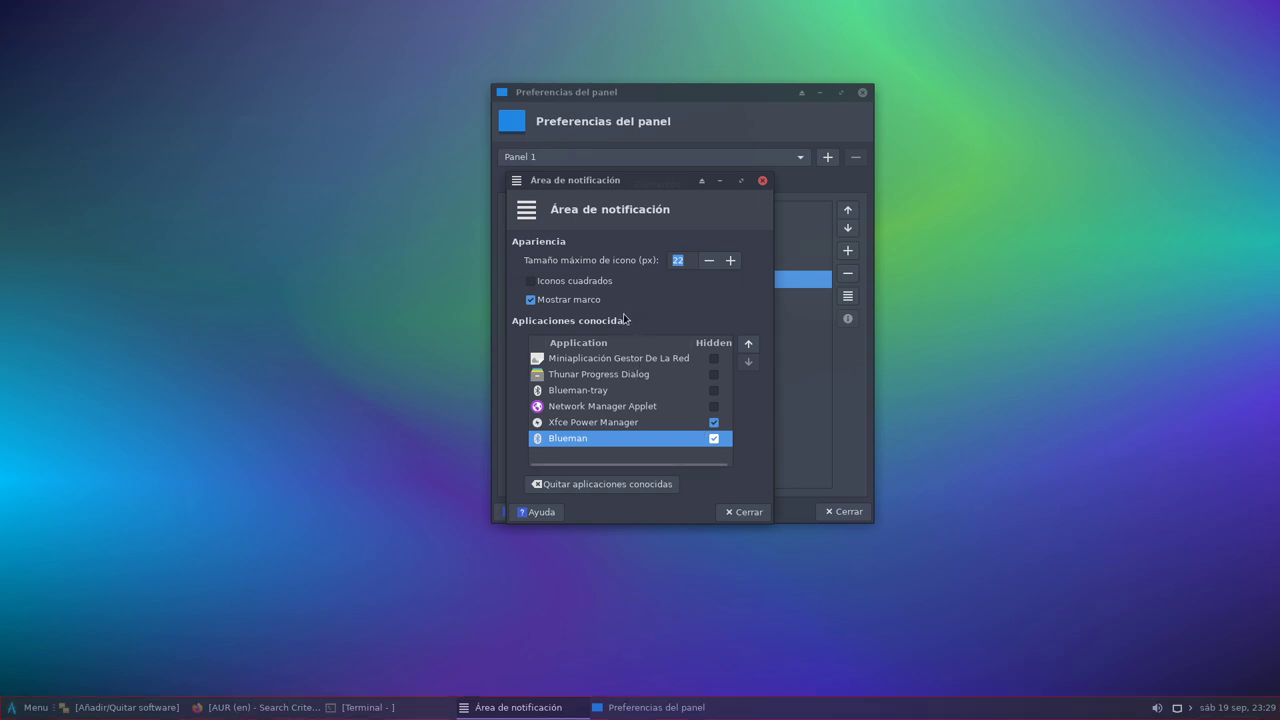
pyautogui.click(740, 512)
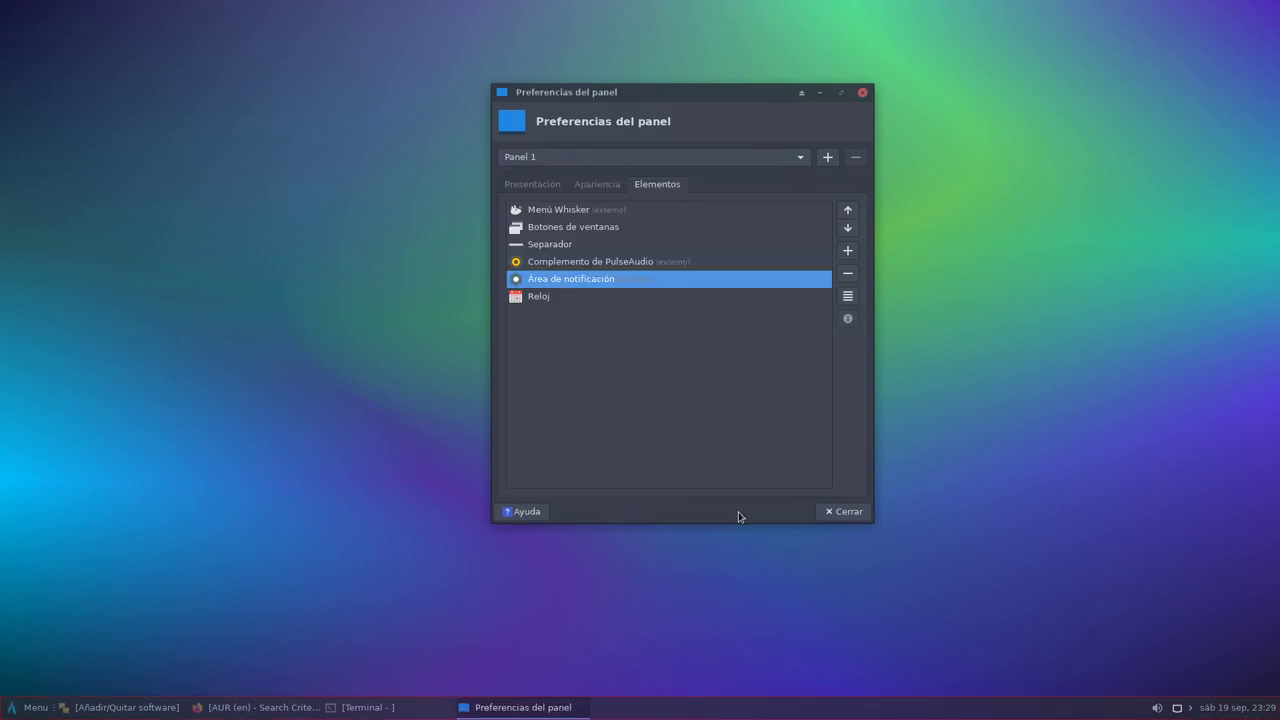
pyautogui.click(603, 187)
pyautogui.click(550, 189)
pyautogui.click(843, 511)
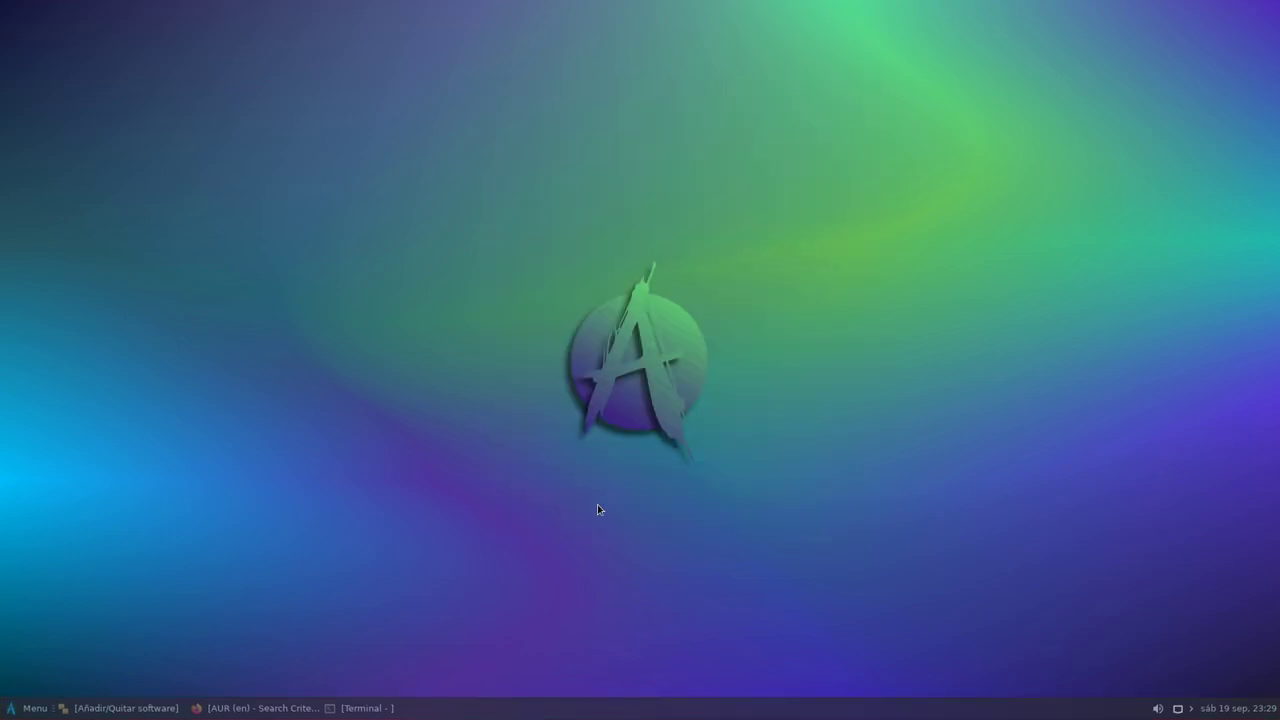
# Step: Browse the Gráficos, Multimedia and Educación categories of the applications menu
pyautogui.press('super')
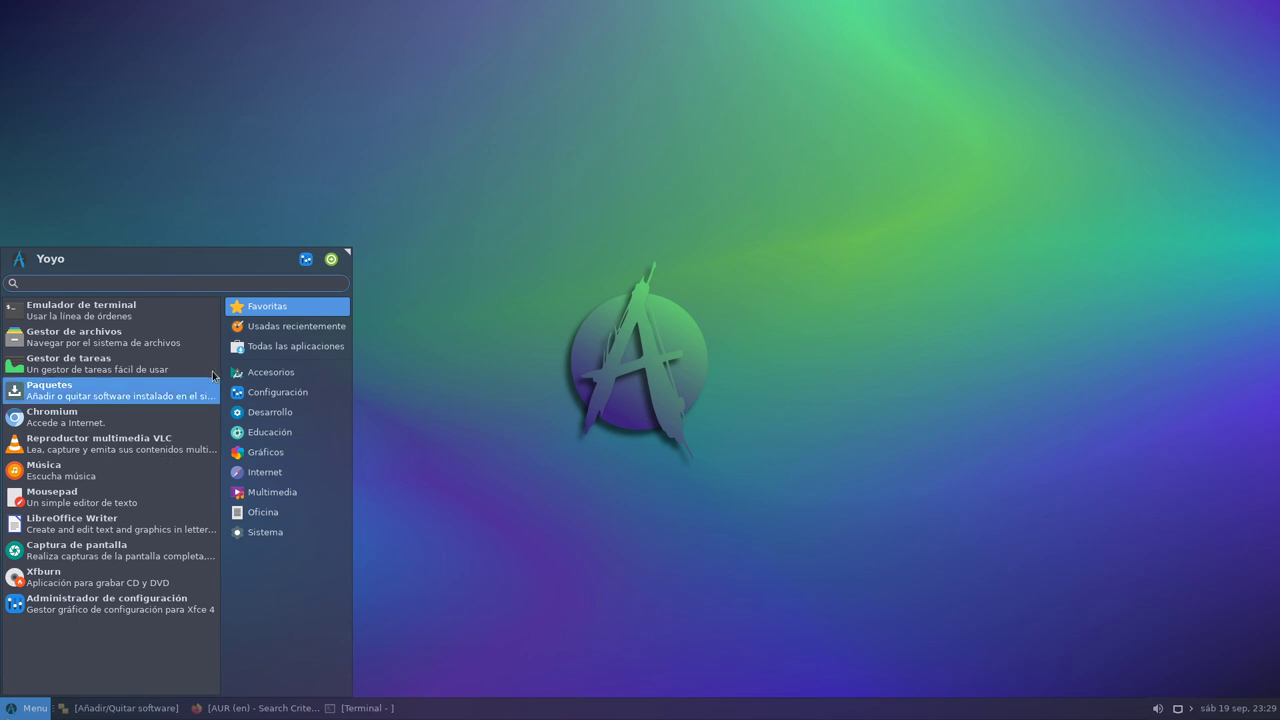
pyautogui.click(298, 455)
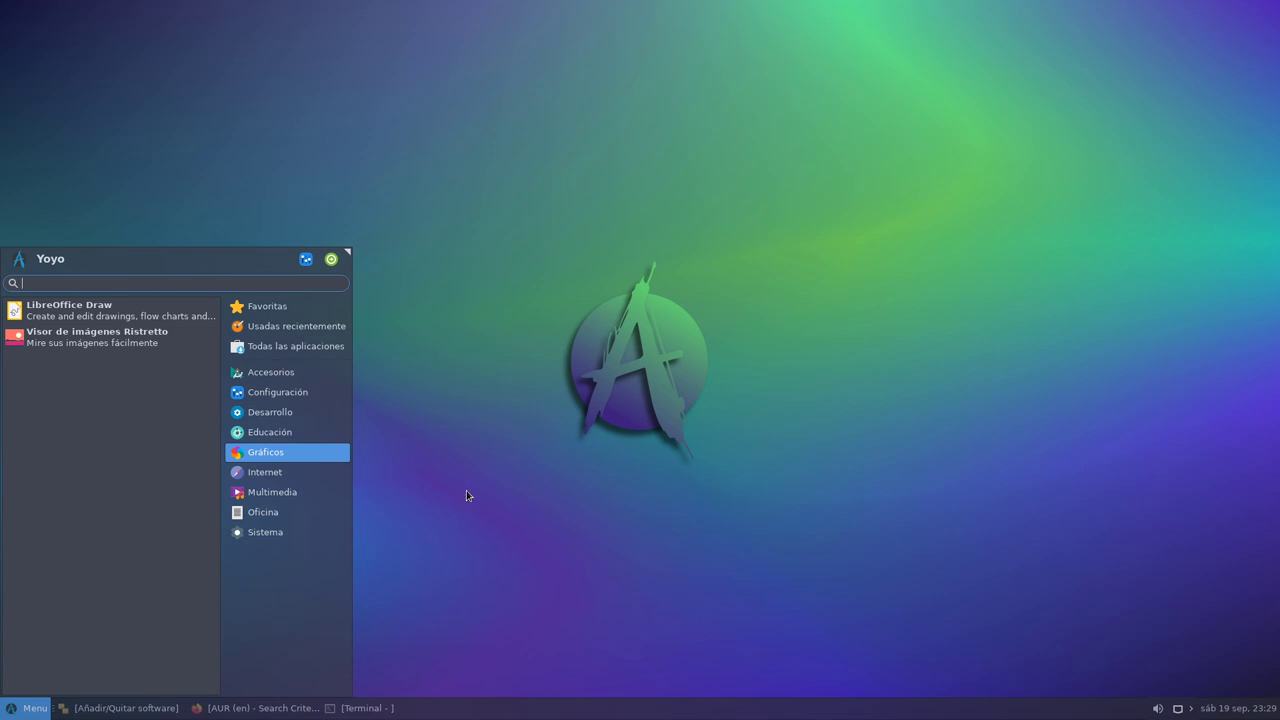
pyautogui.click(308, 500)
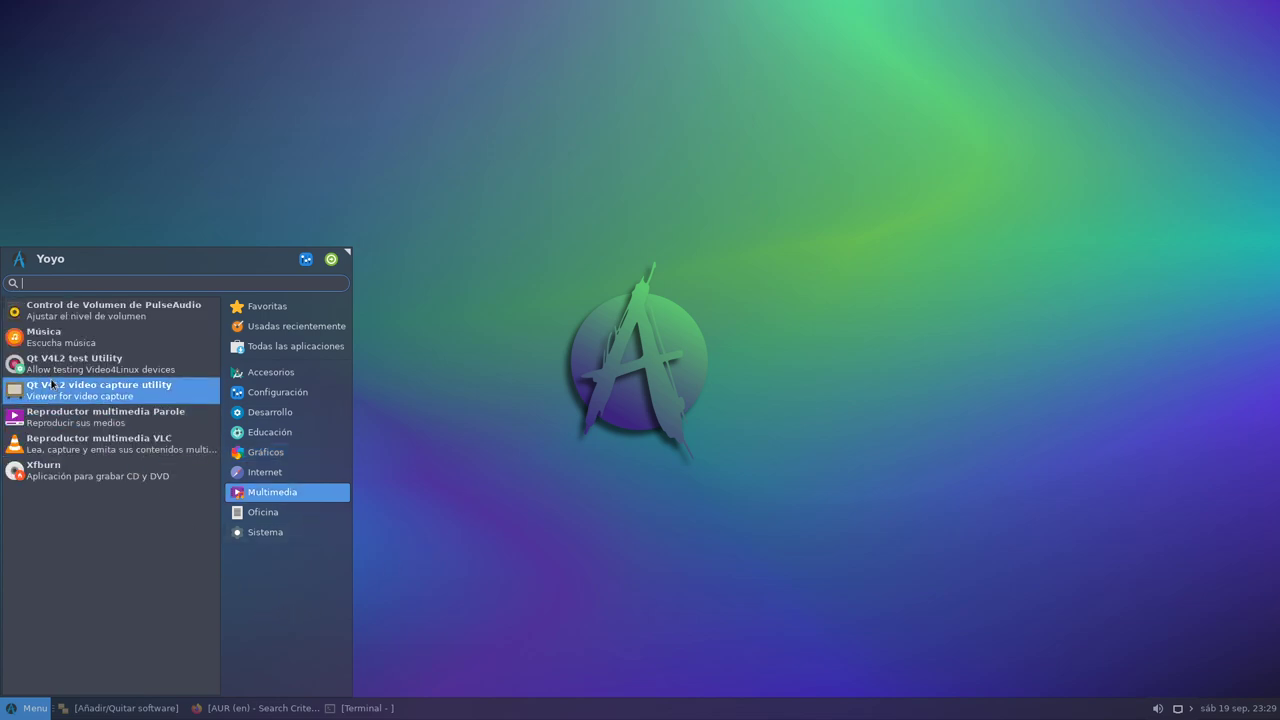
pyautogui.click(262, 452)
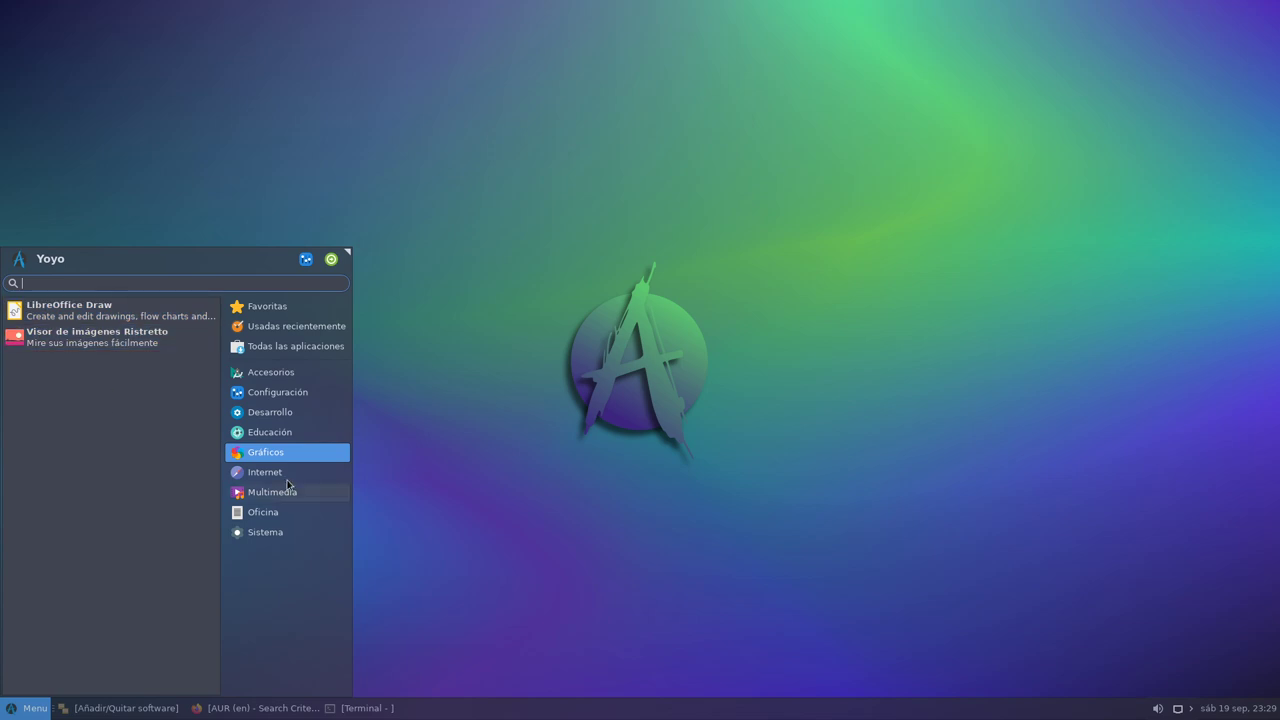
pyautogui.click(284, 428)
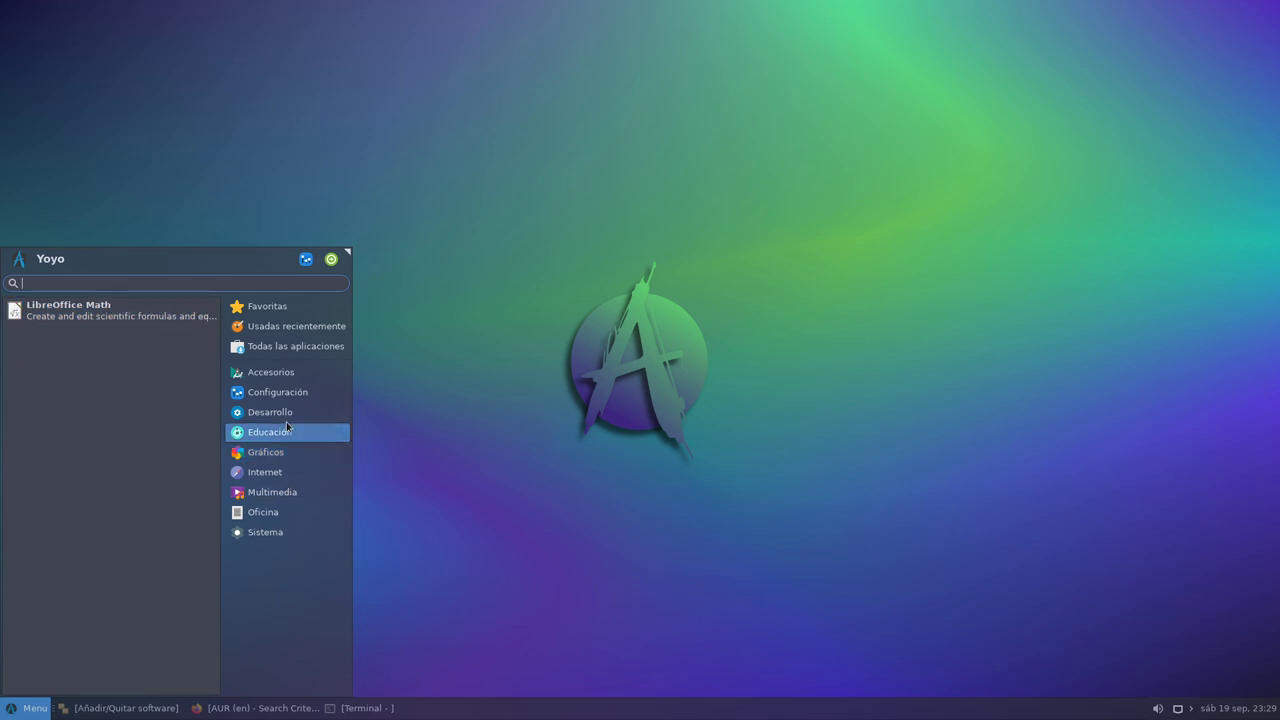
pyautogui.click(5, 709)
# Step: Launch Gestor de archivos, move its window nearer the centre of the desktop, and make it narrower and taller
pyautogui.click(22, 708)
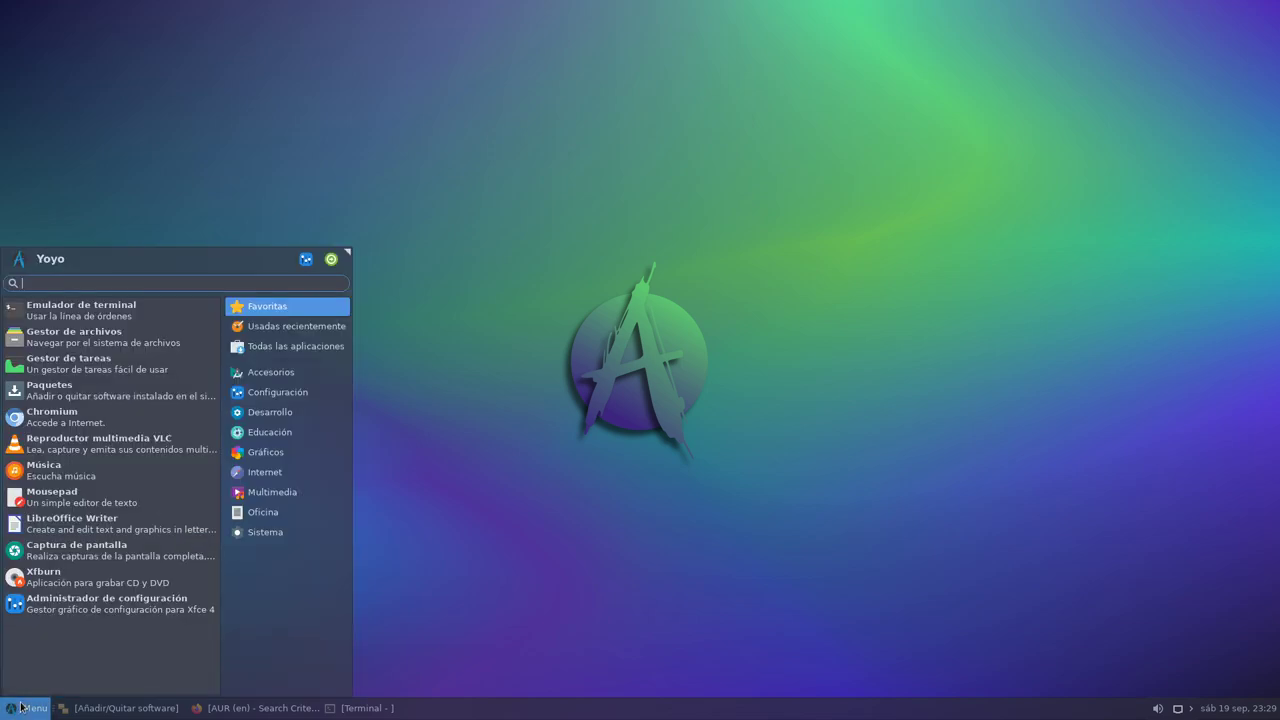
pyautogui.click(115, 340)
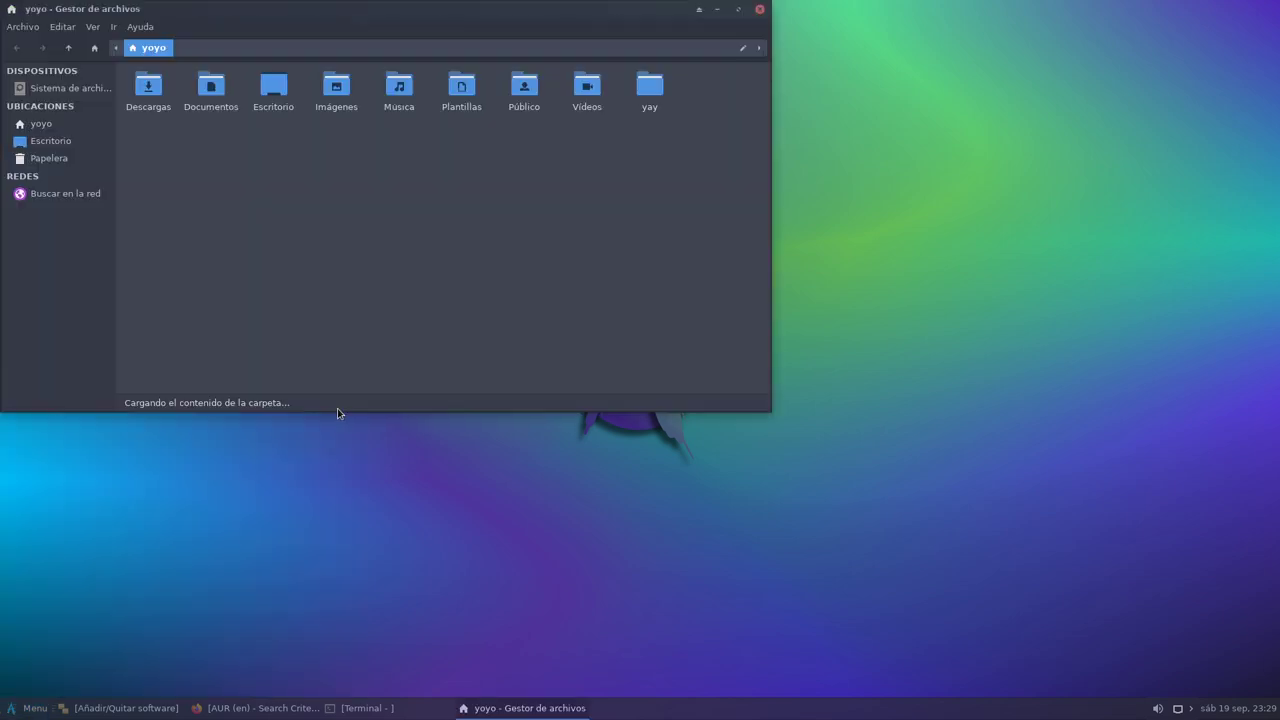
pyautogui.moveTo(351, 11); pyautogui.dragTo(588, 112)
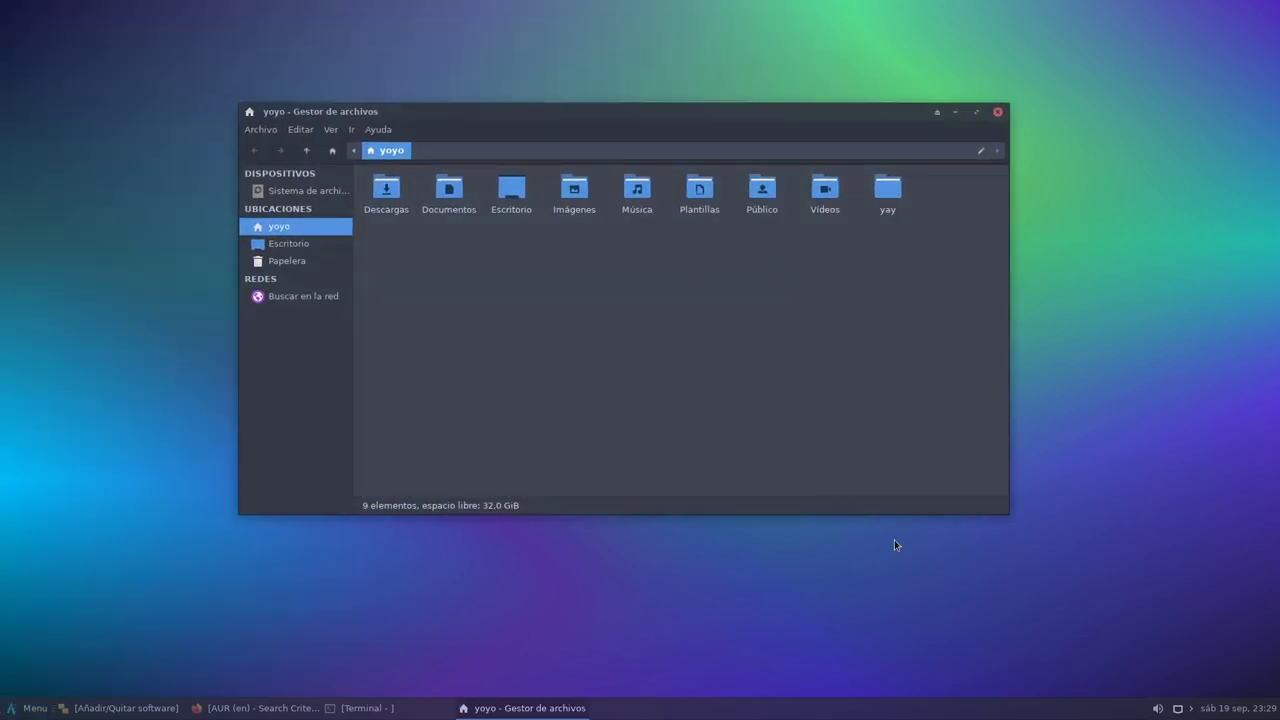
pyautogui.moveTo(1005, 511); pyautogui.dragTo(906, 556)
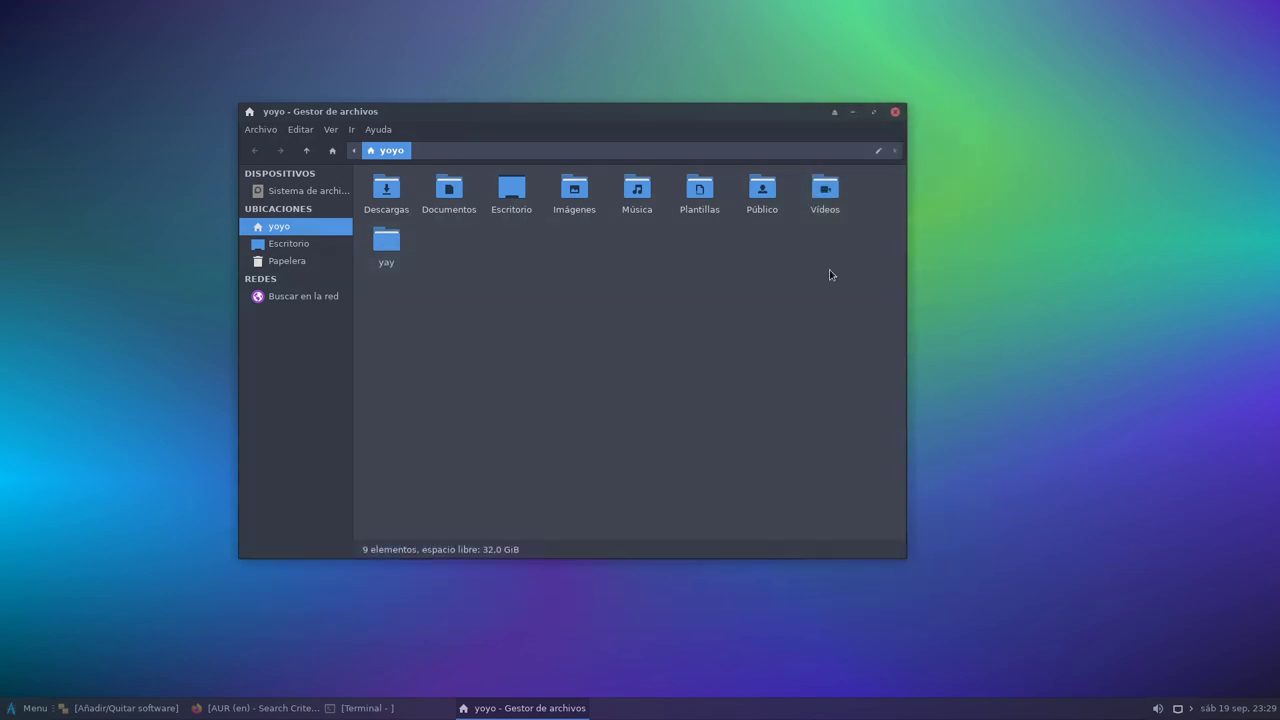
# Step: Open the file manager preferences, try 32px icons for the shortcuts side pane, and restore 24px
pyautogui.click(302, 130)
pyautogui.click(313, 362)
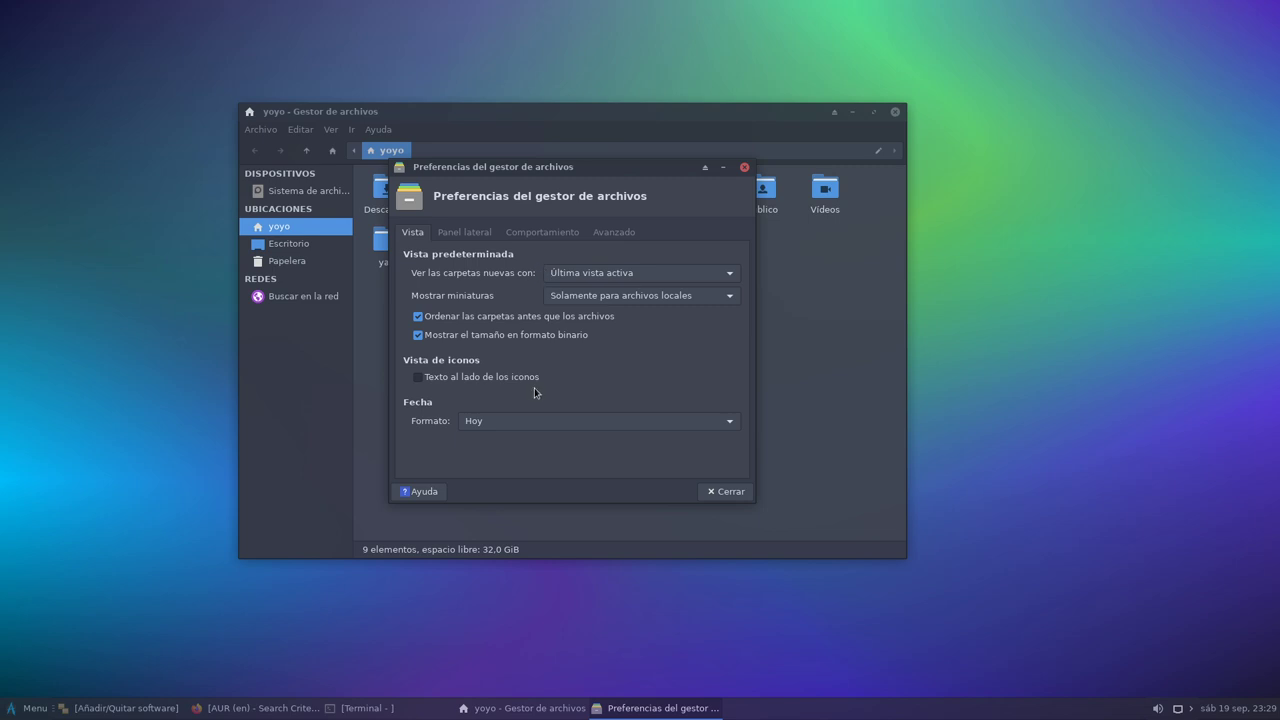
pyautogui.click(466, 234)
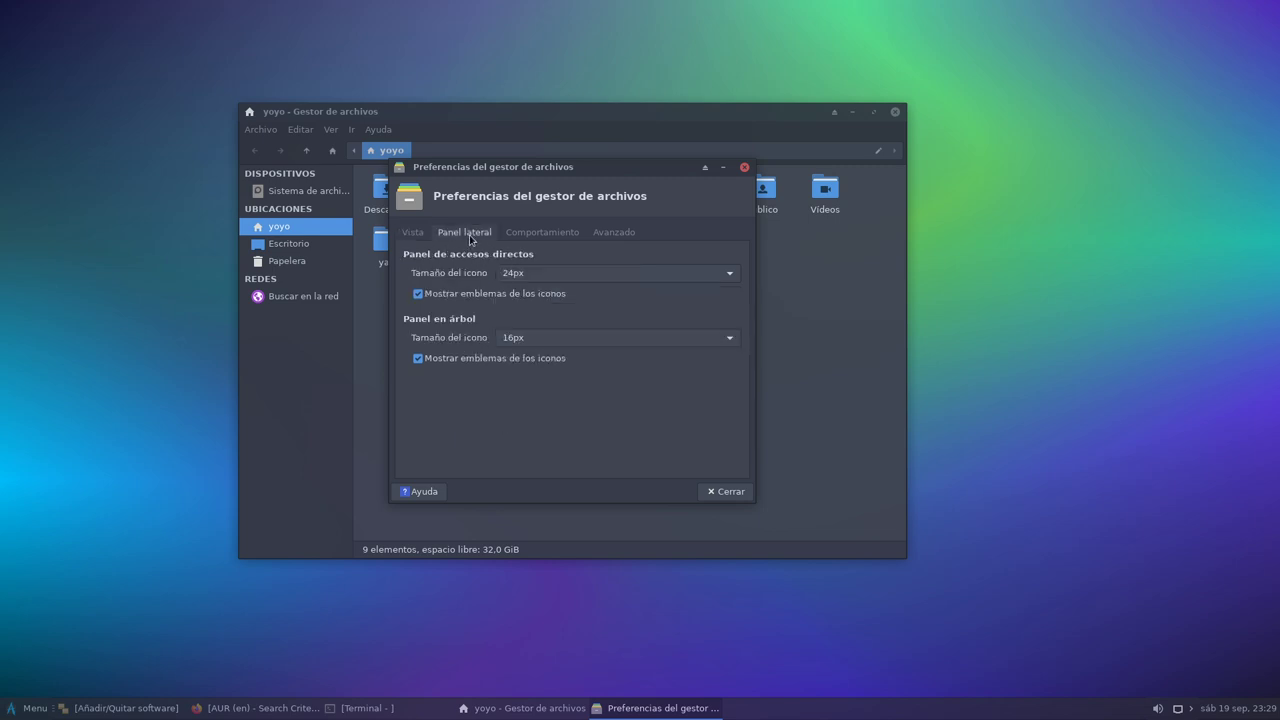
pyautogui.click(535, 274)
pyautogui.click(540, 295)
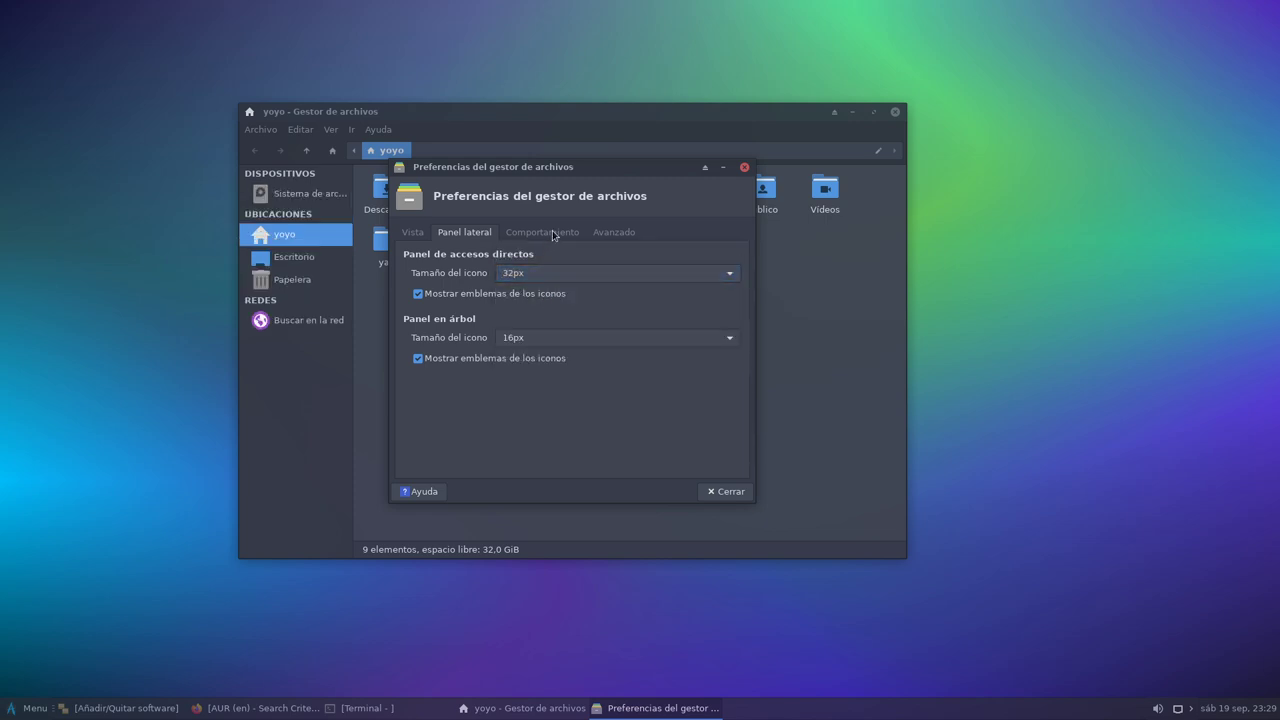
pyautogui.click(532, 273)
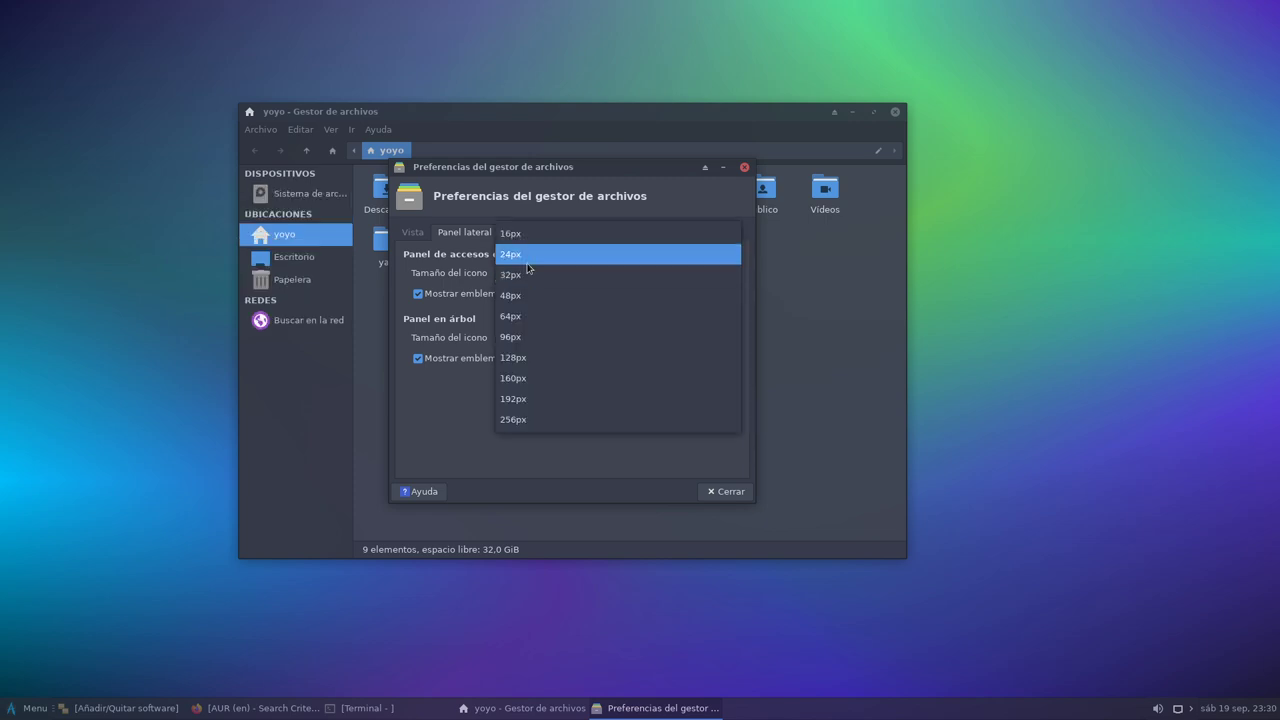
pyautogui.click(528, 257)
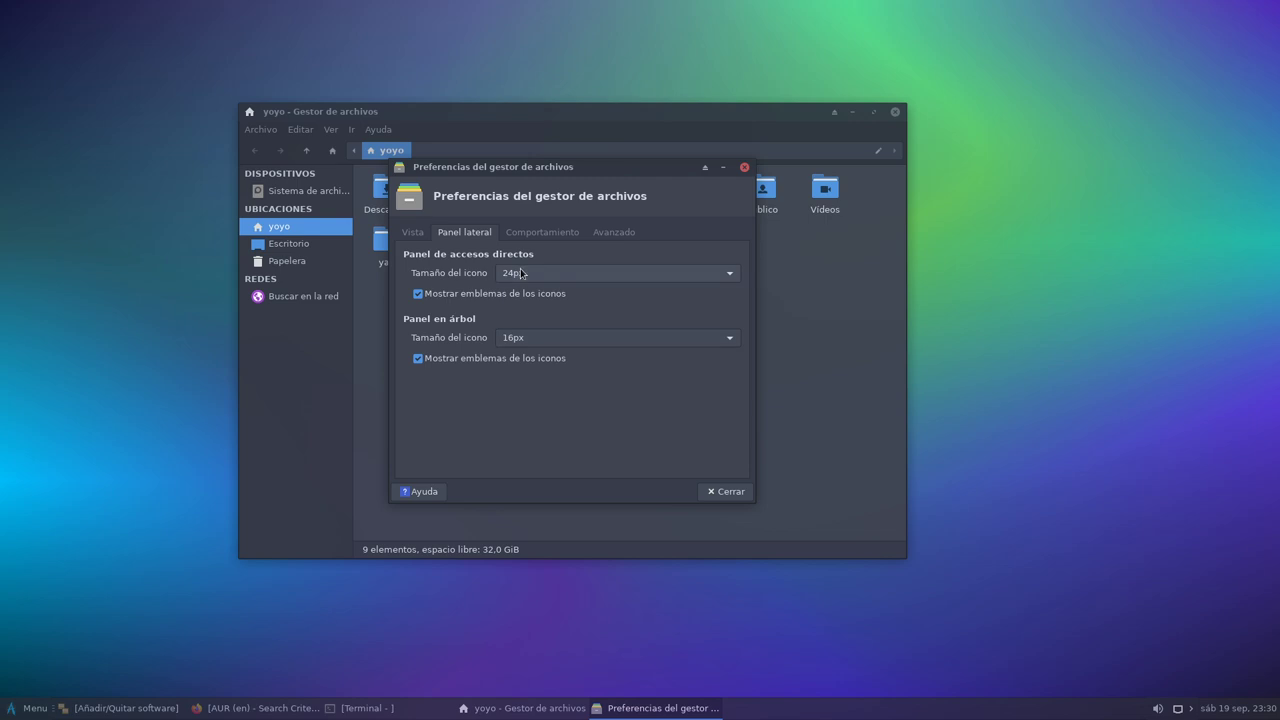
# Step: Review the file manager's behaviour, advanced, view and side pane preferences, and close them
pyautogui.click(525, 233)
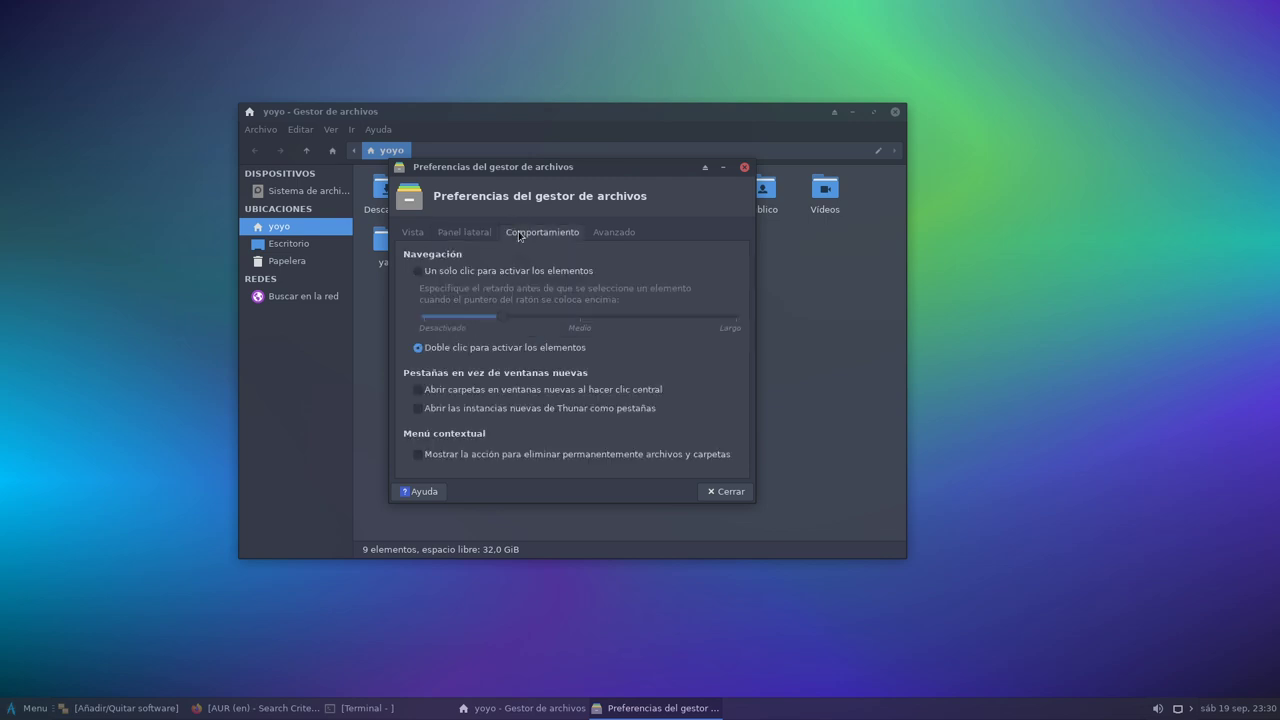
pyautogui.click(597, 235)
pyautogui.click(560, 233)
pyautogui.click(611, 231)
pyautogui.click(411, 236)
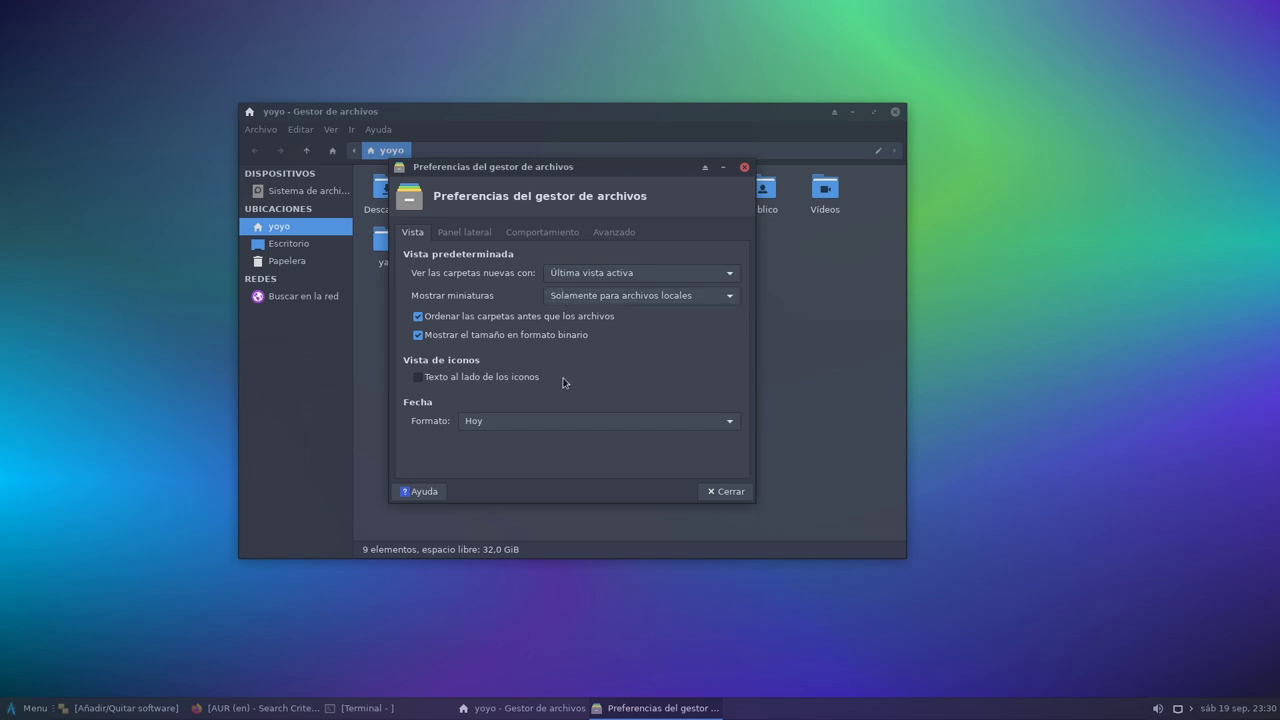
pyautogui.click(452, 233)
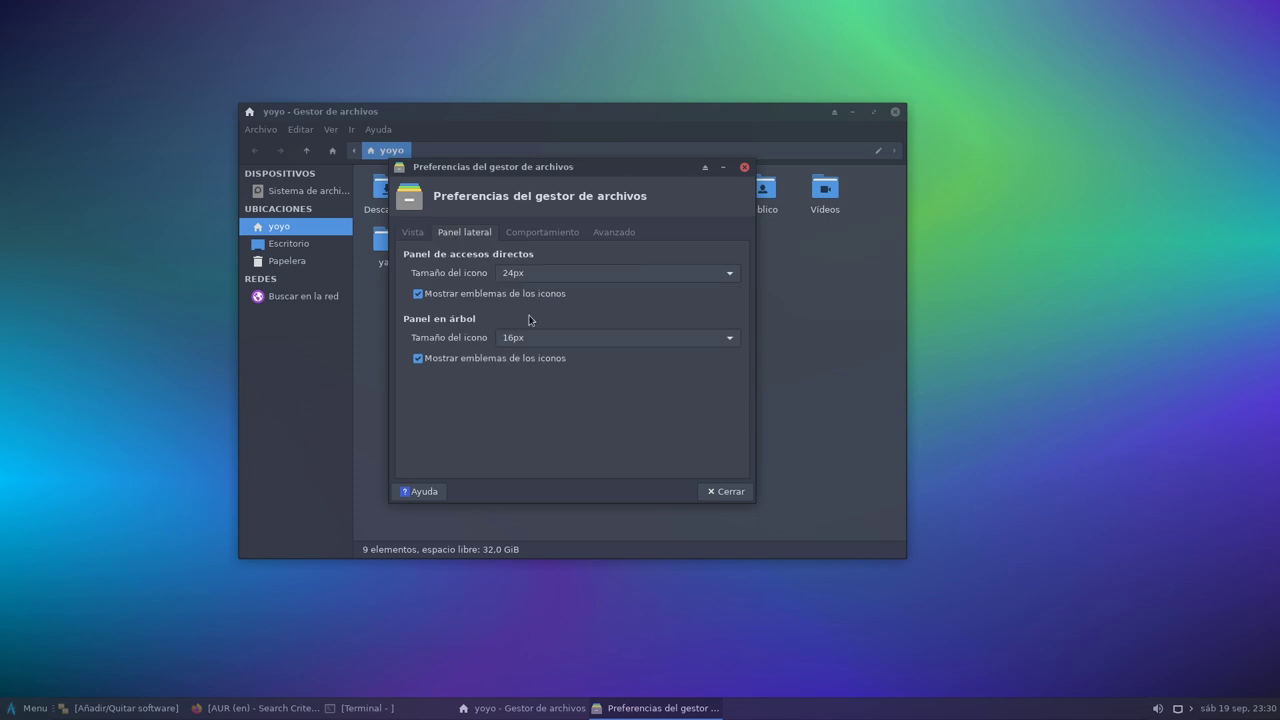
pyautogui.click(712, 491)
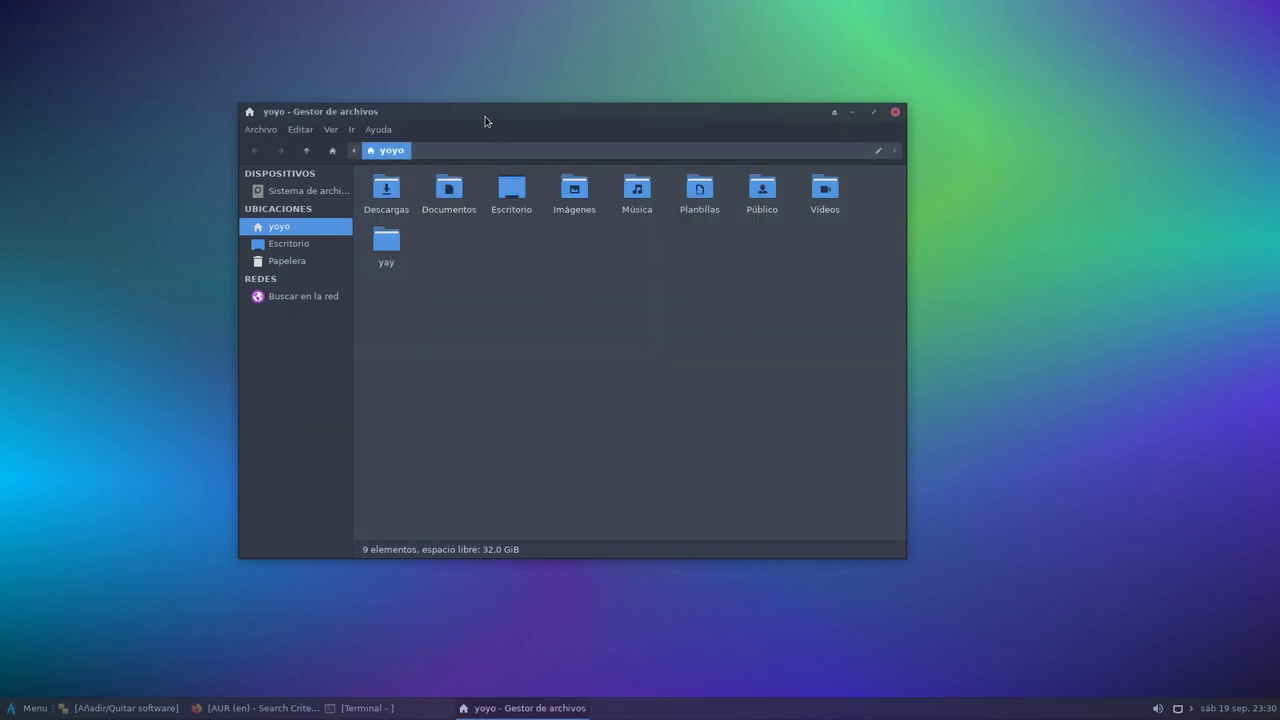
# Step: Enlarge the folder icons by one zoom level and shrink the file manager window before closing it
pyautogui.moveTo(484, 117); pyautogui.dragTo(564, 190)
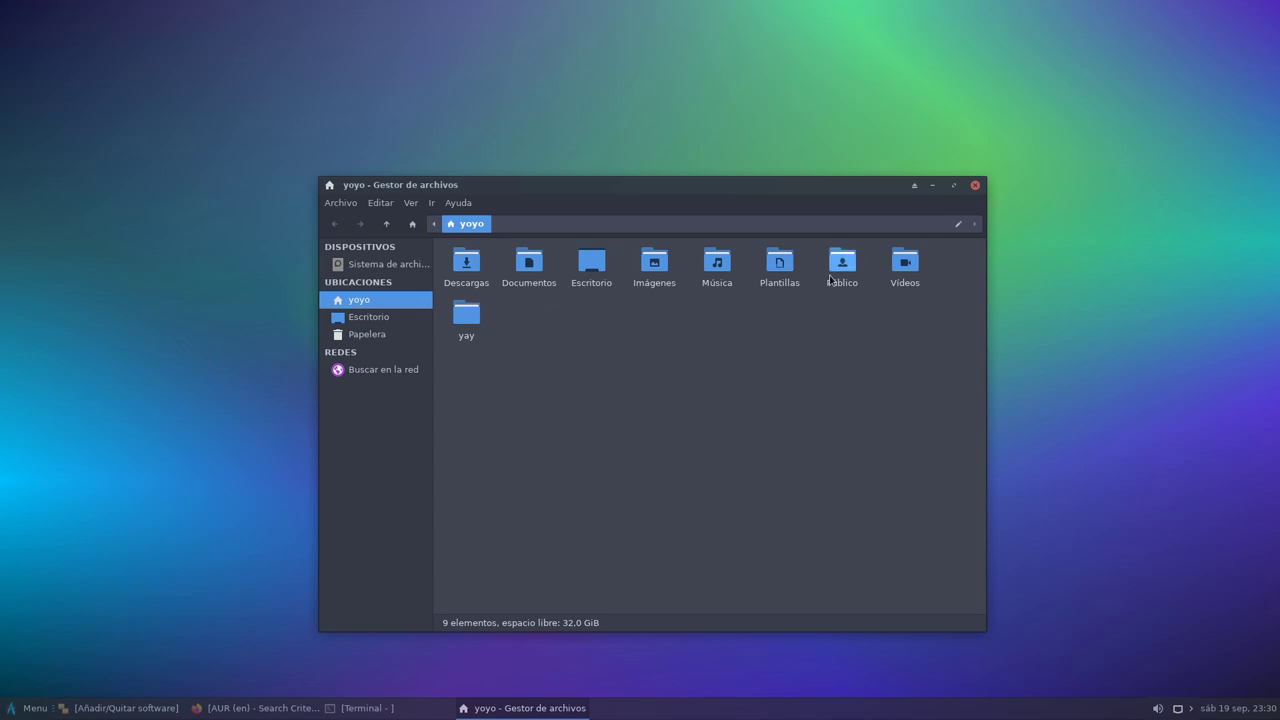
pyautogui.click(412, 204)
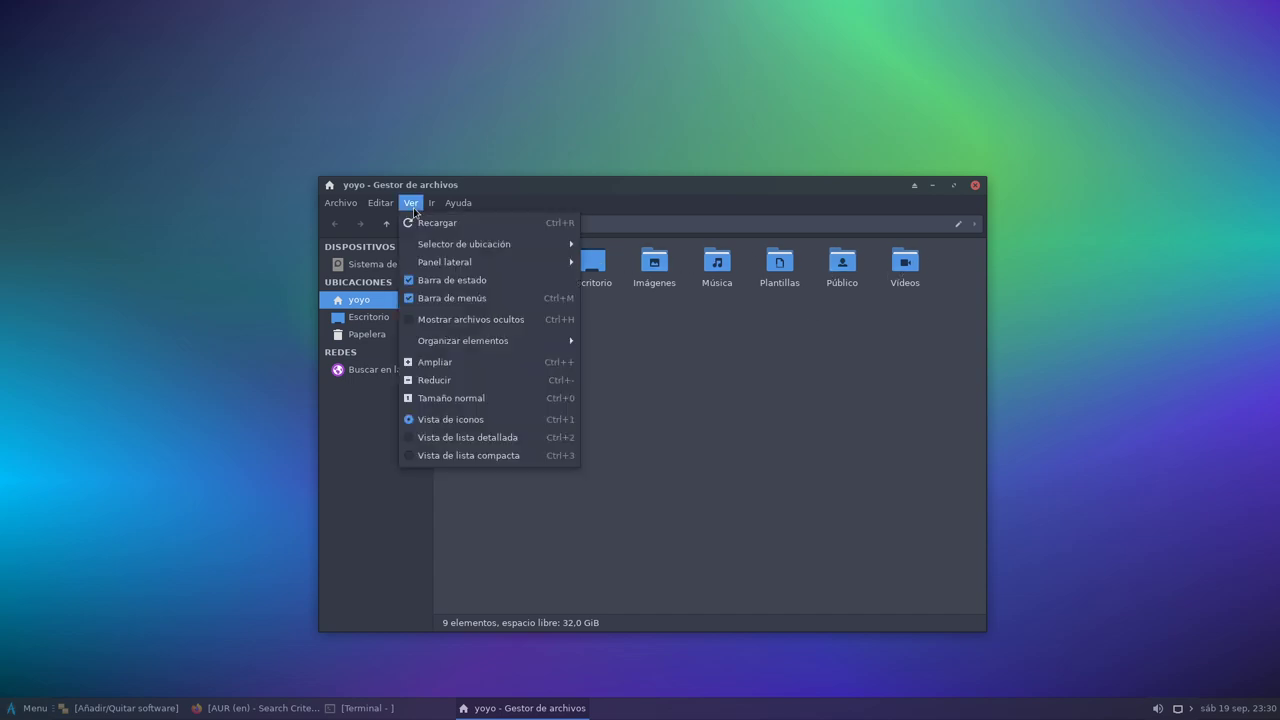
pyautogui.click(507, 363)
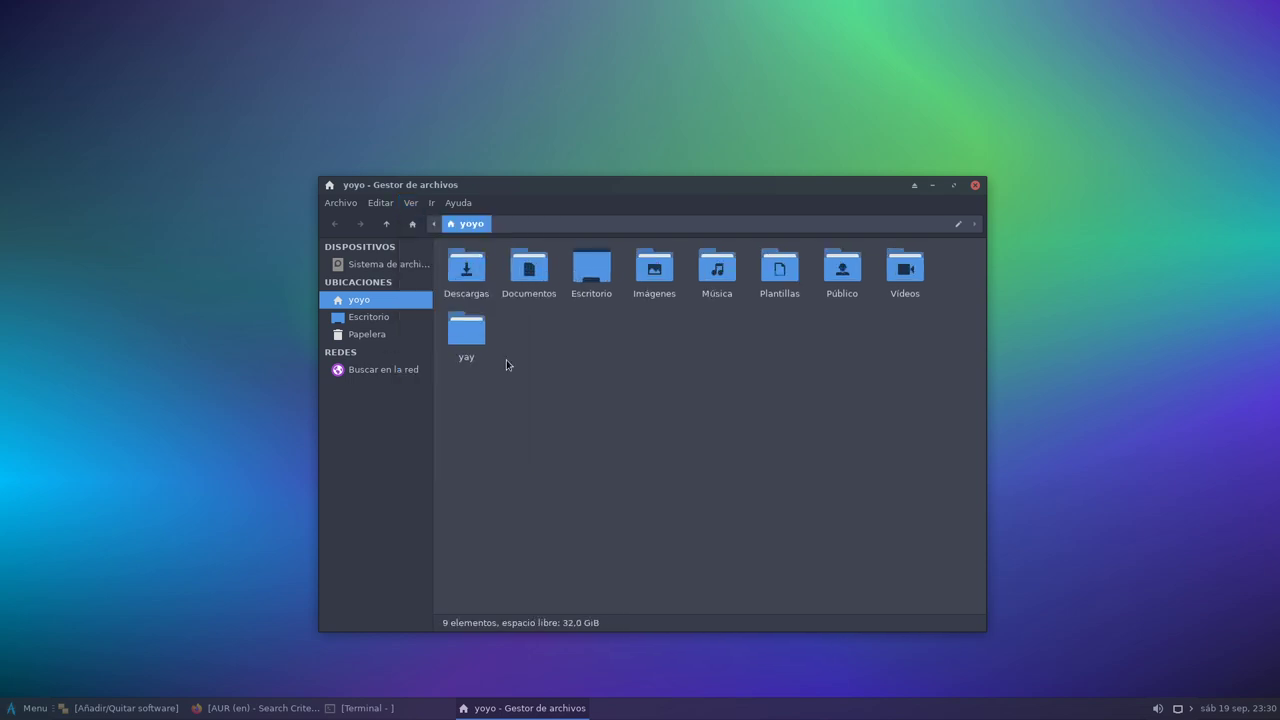
pyautogui.moveTo(553, 183); pyautogui.dragTo(481, 132)
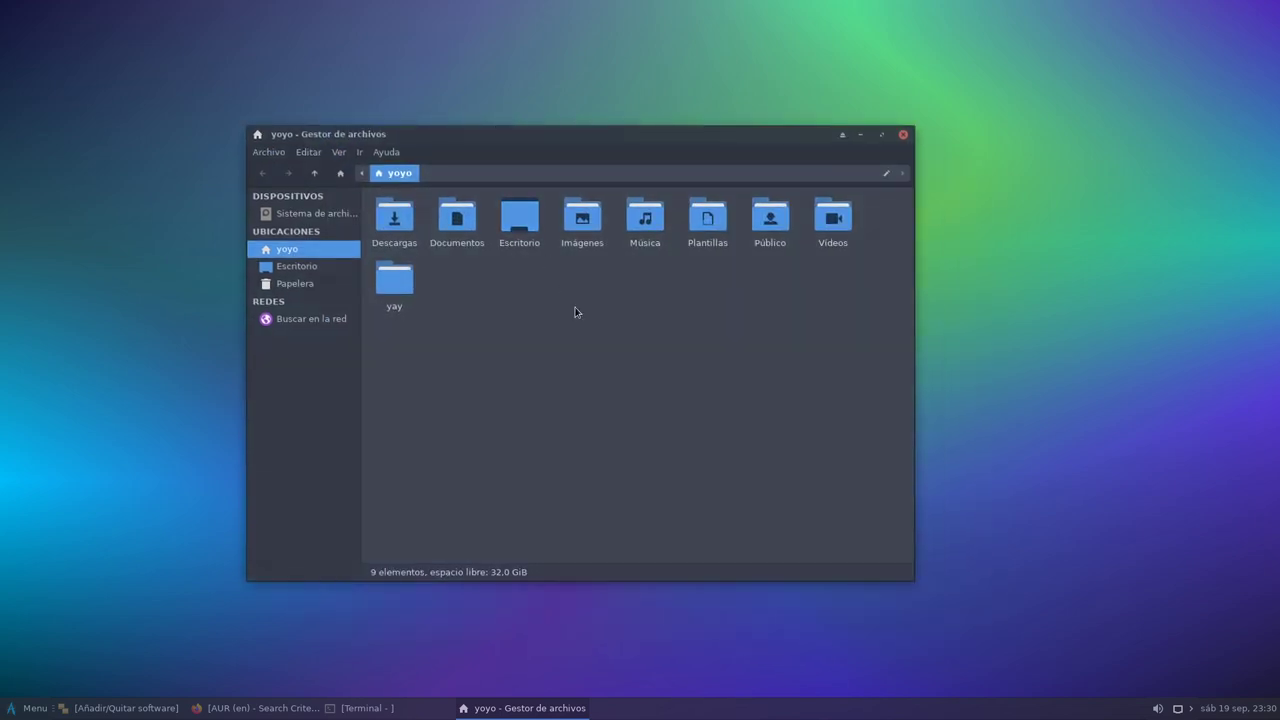
pyautogui.moveTo(910, 578); pyautogui.dragTo(850, 540)
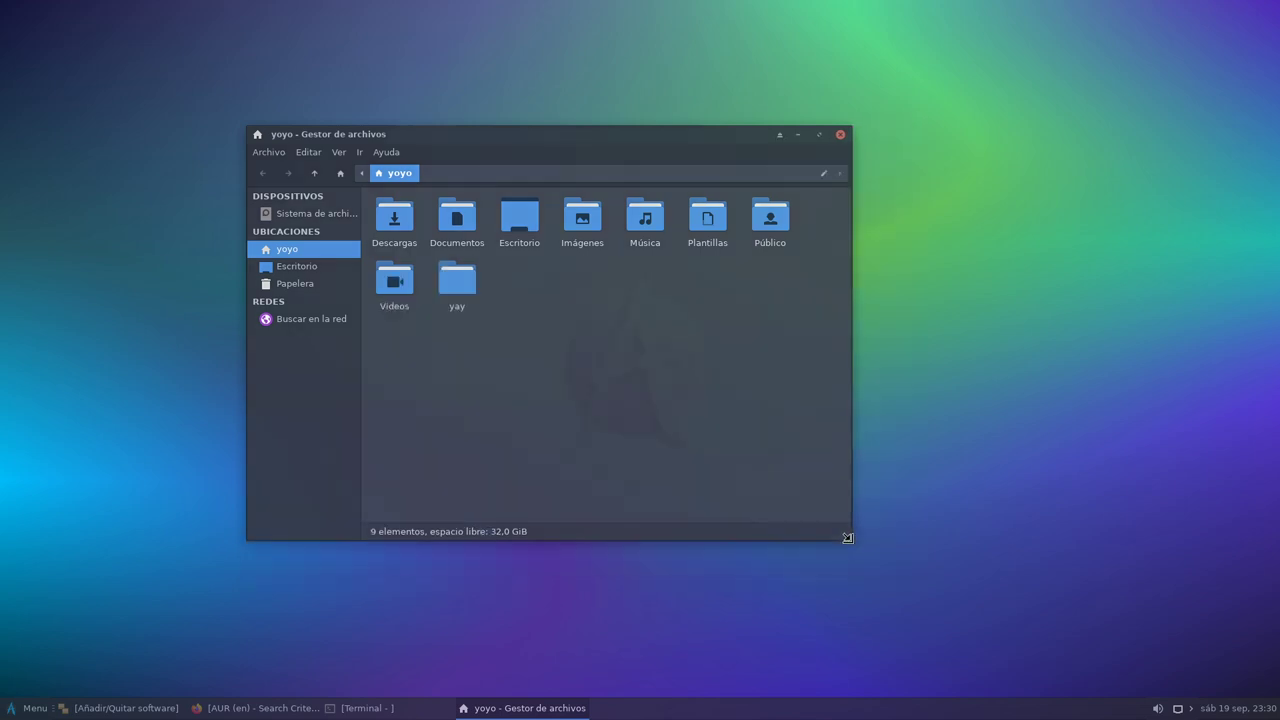
pyautogui.click(840, 135)
# Step: Reopen Gestor de archivos and move its window toward the middle of the desktop
pyautogui.click(31, 706)
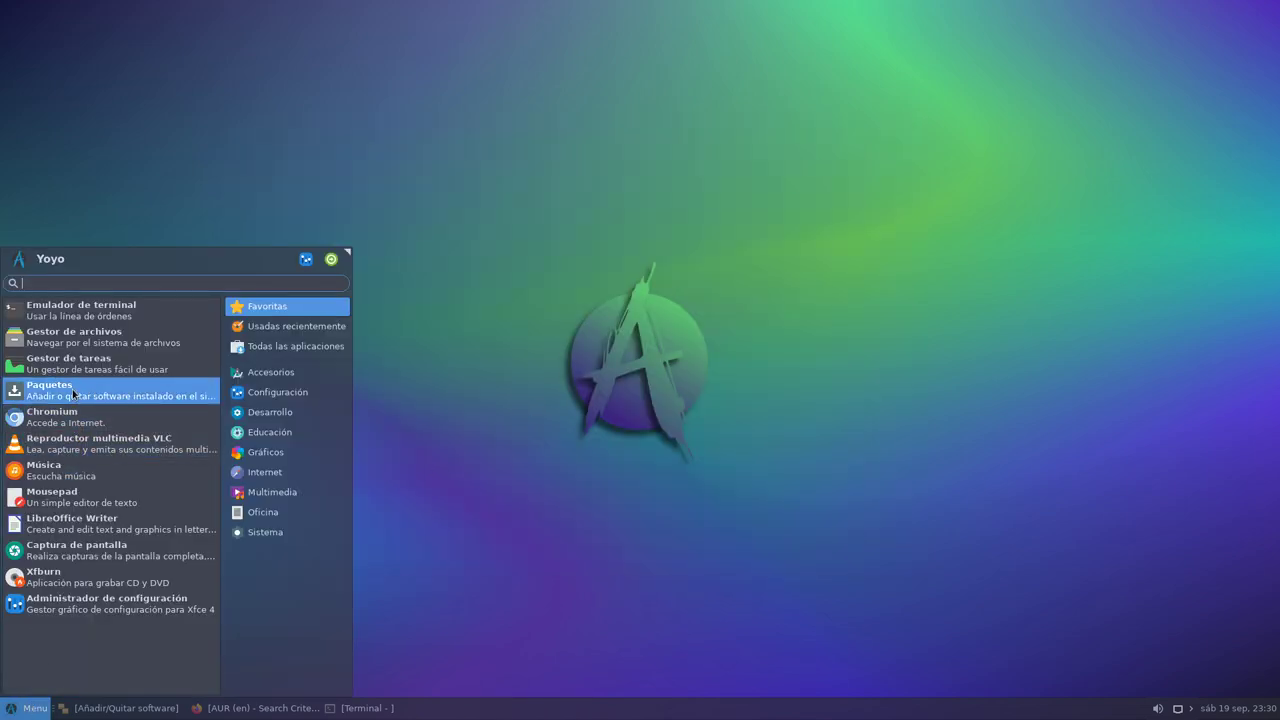
pyautogui.click(70, 340)
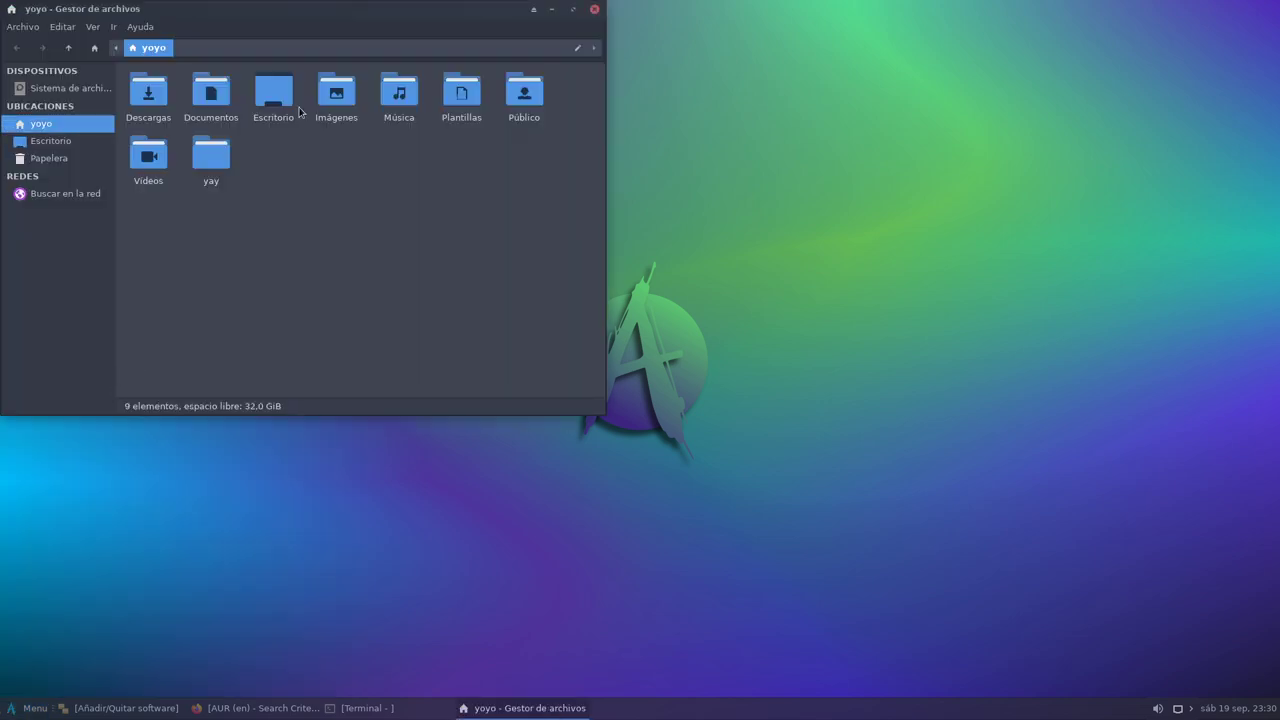
pyautogui.moveTo(294, 17); pyautogui.dragTo(627, 99)
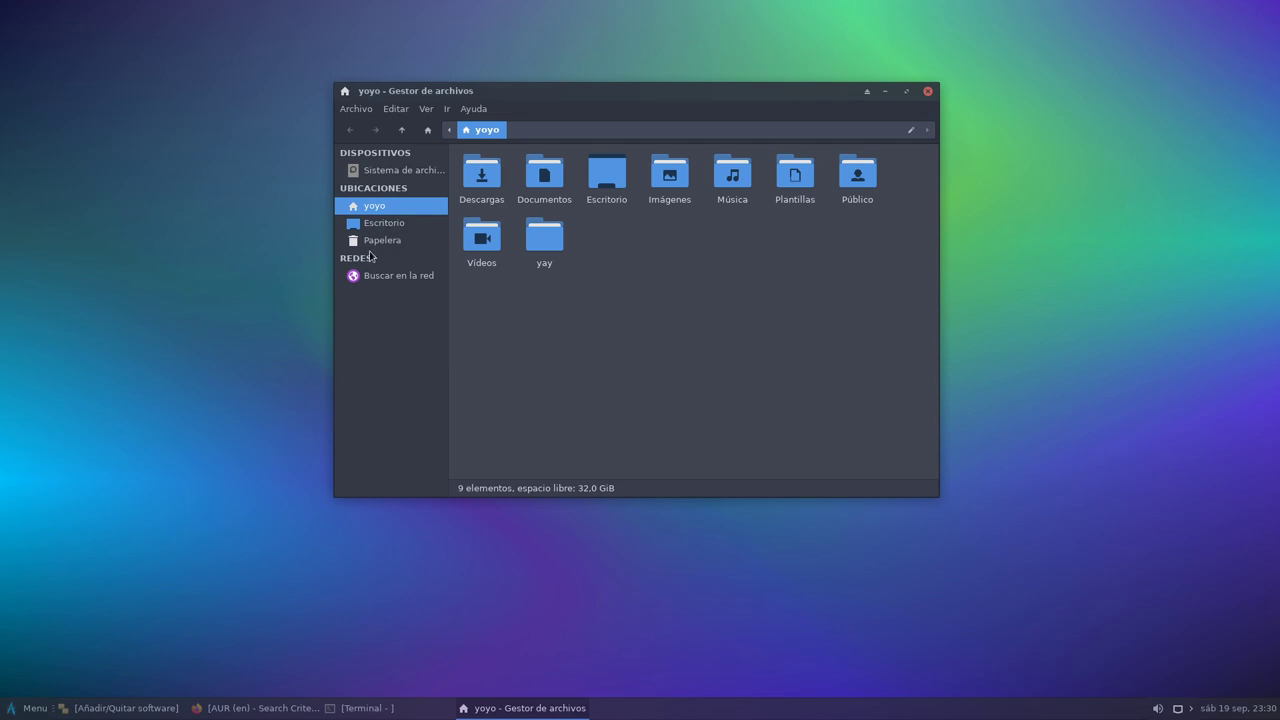
# Step: Add the Descargas, Imágenes and Vídeos folders as shortcuts under Ubicaciones, below Papelera
pyautogui.moveTo(482, 176); pyautogui.dragTo(415, 252)
pyautogui.moveTo(413, 243)
pyautogui.mouseDown()
pyautogui.moveTo(410, 229)
pyautogui.moveTo(408, 252)
pyautogui.mouseUp()
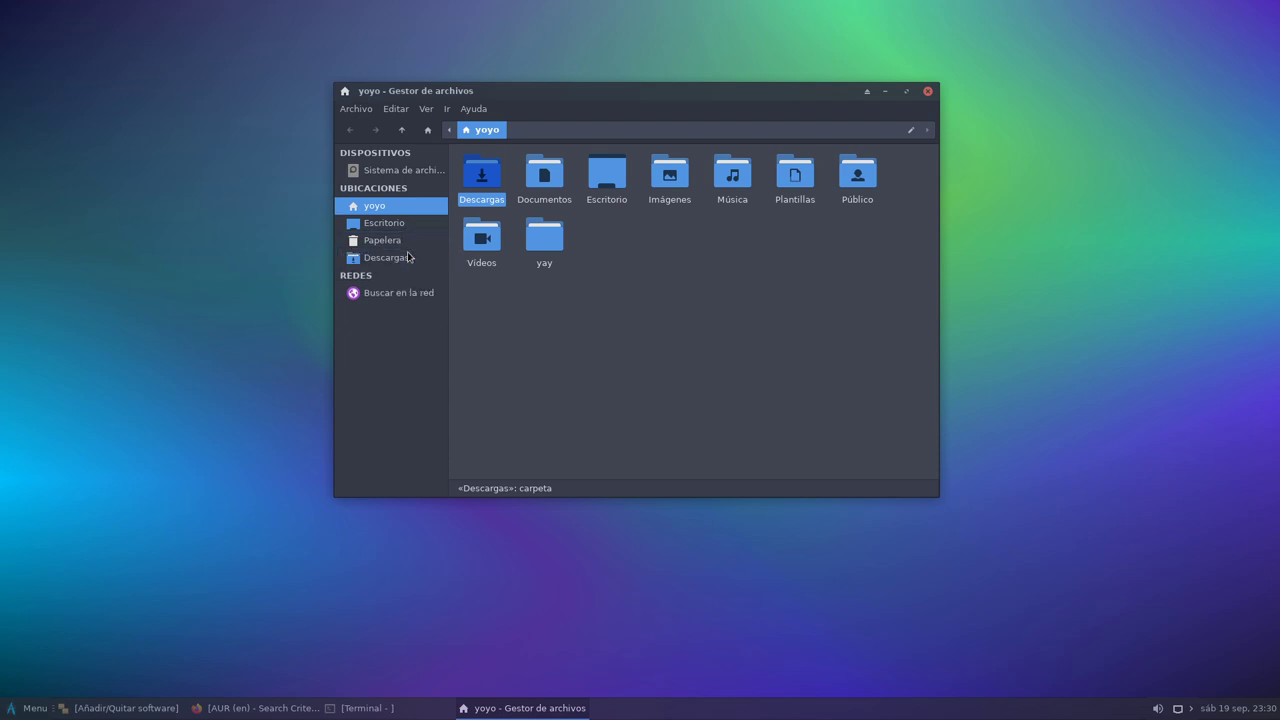
pyautogui.moveTo(664, 190); pyautogui.dragTo(416, 279)
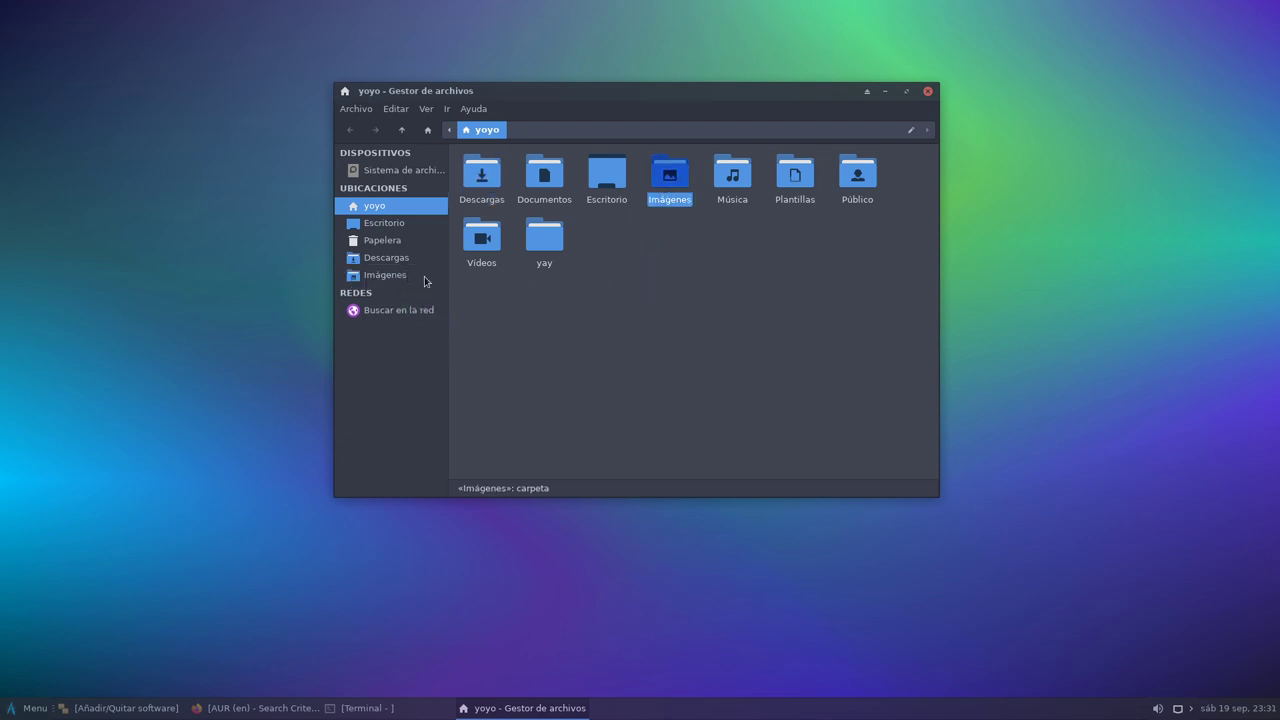
pyautogui.moveTo(482, 240); pyautogui.dragTo(403, 290)
pyautogui.moveTo(606, 91); pyautogui.dragTo(501, 106)
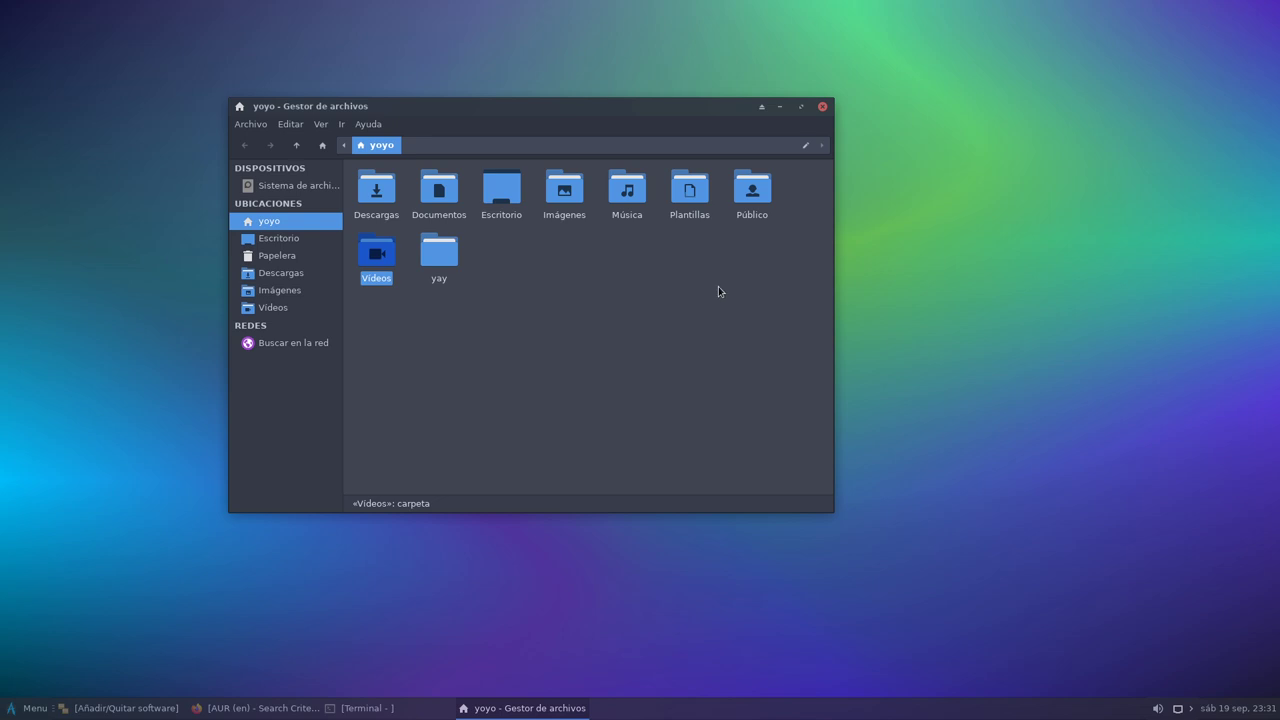
# Step: Close the file manager and search Añadir/Quitar software for audacious, closing its window after viewing the results
pyautogui.click(822, 107)
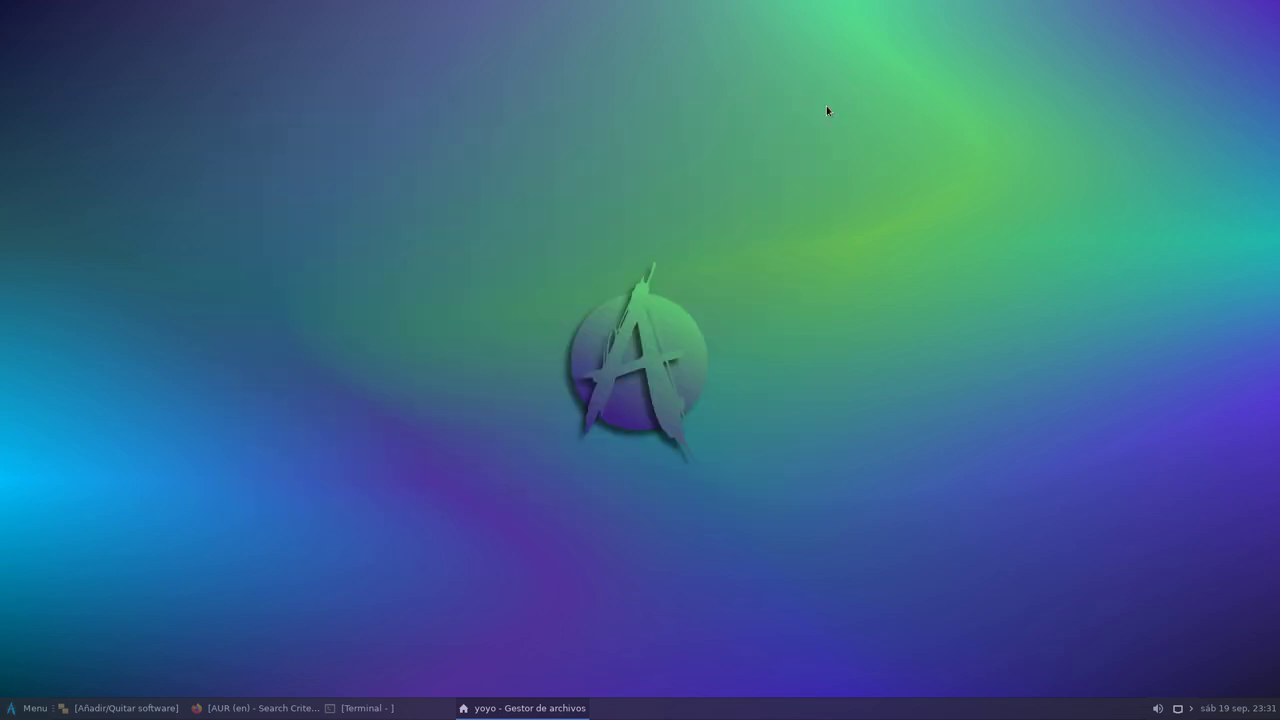
pyautogui.click(140, 708)
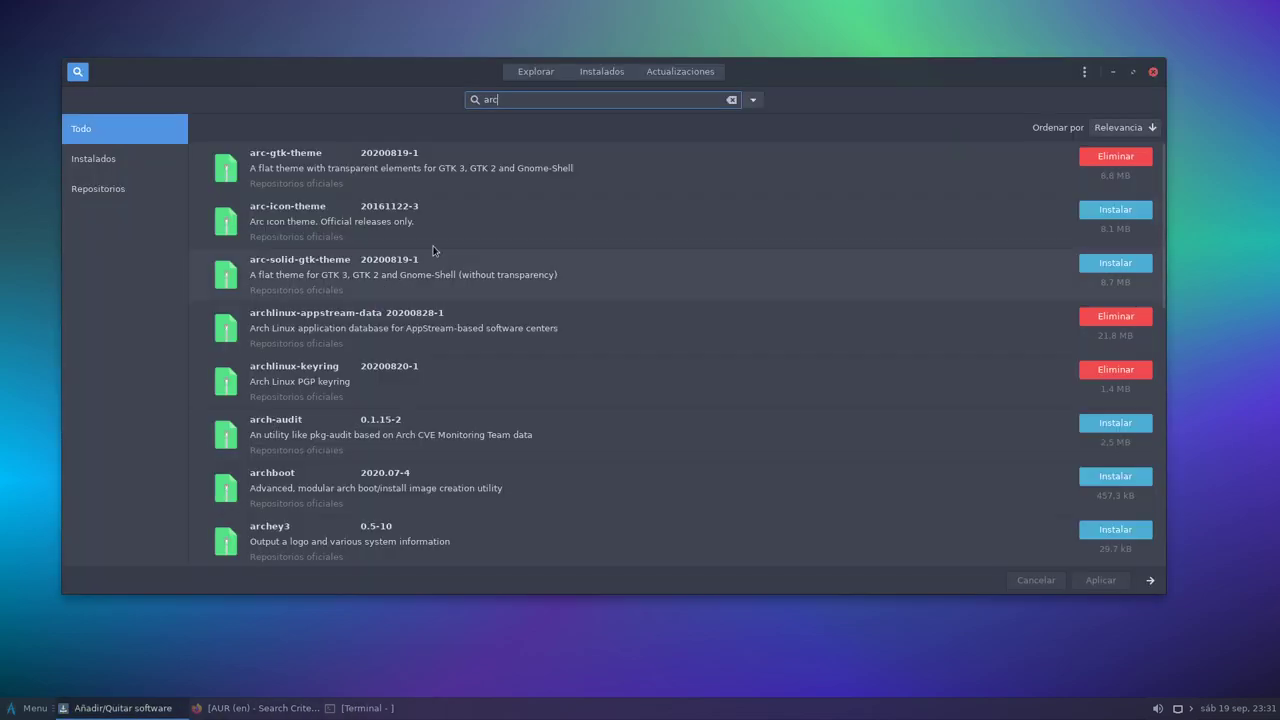
pyautogui.click(731, 100)
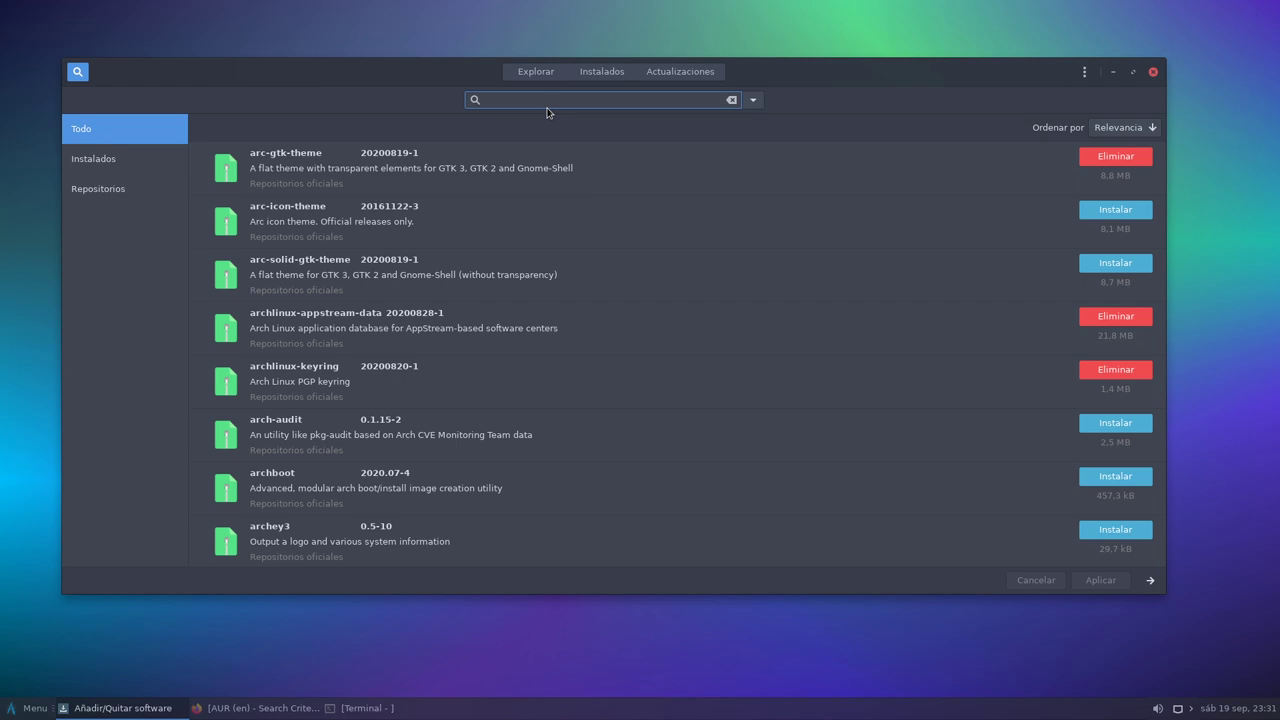
pyautogui.write('audacious')
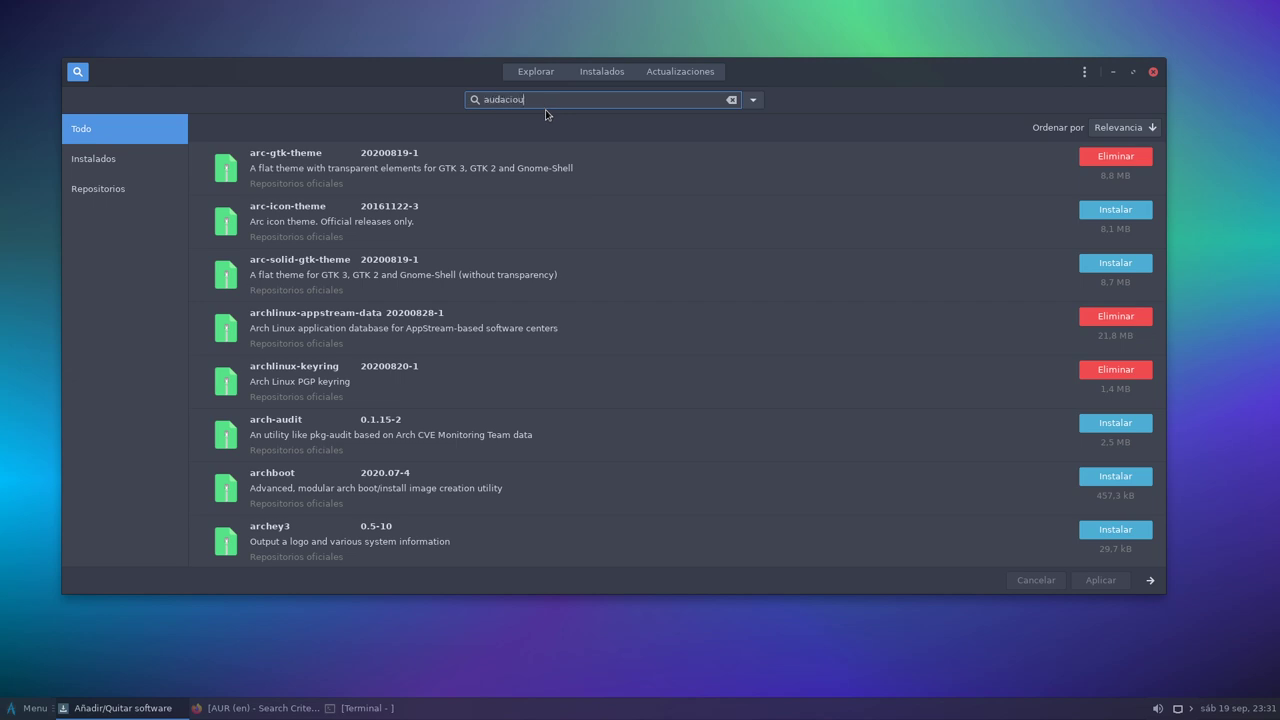
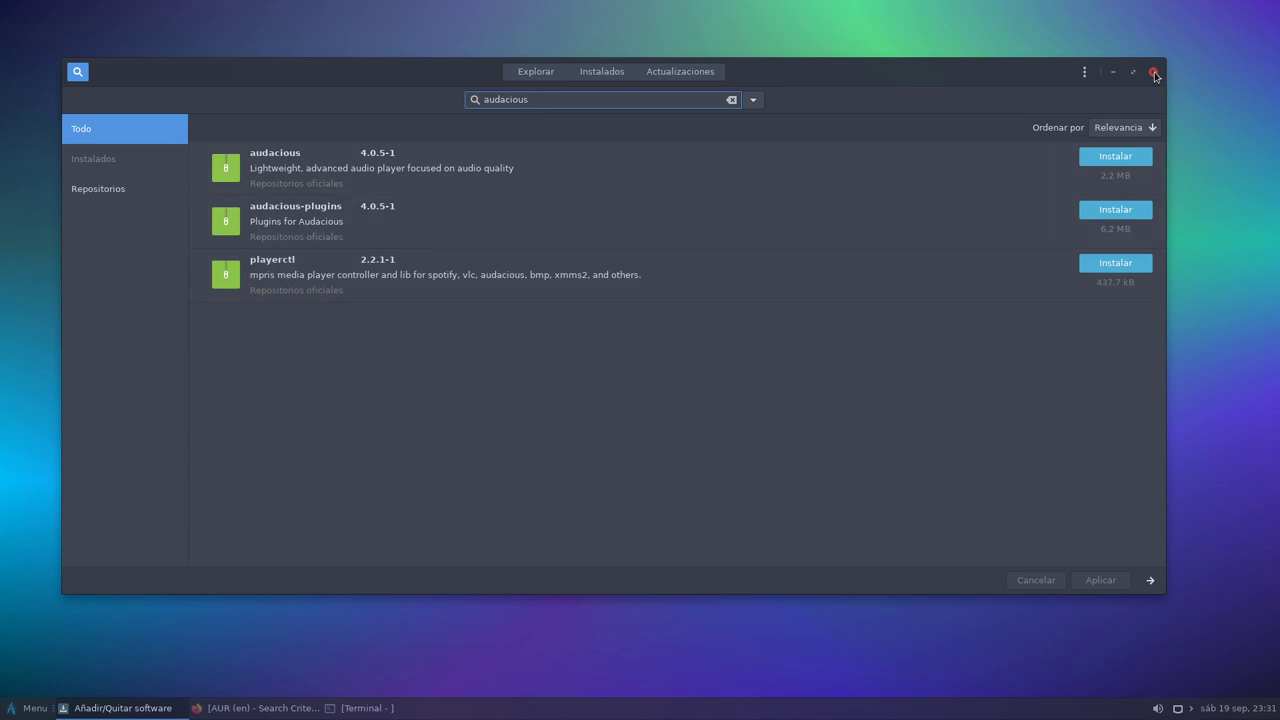
pyautogui.click(1155, 74)
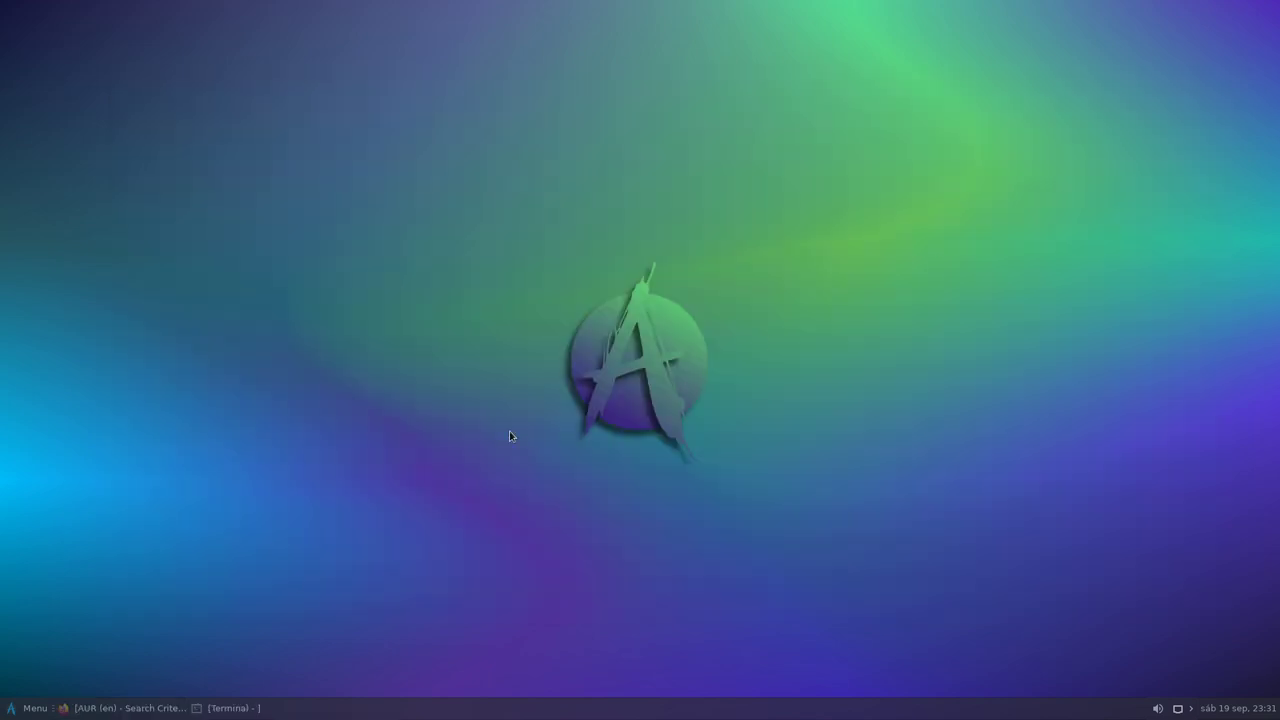
# Step: Make the applications menu slightly wider and shorter, and view the available actions for Actualización de software in the Sistema category
pyautogui.click(16, 706)
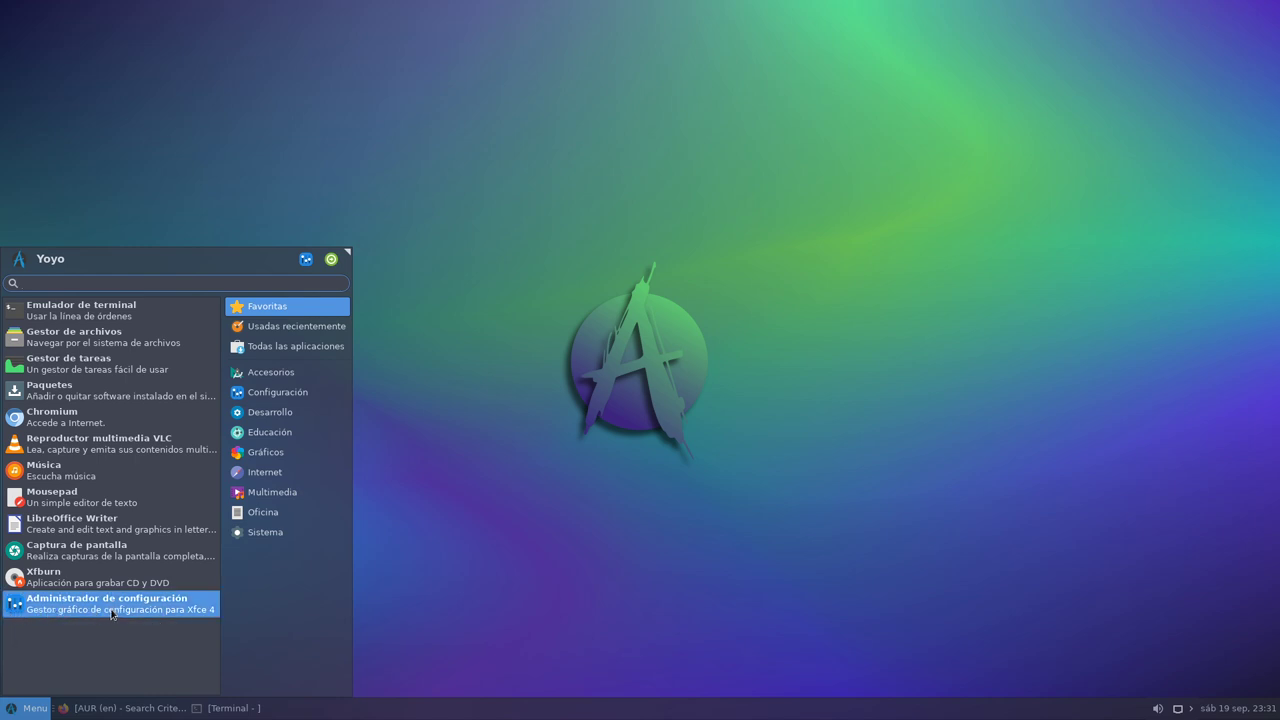
pyautogui.moveTo(277, 531)
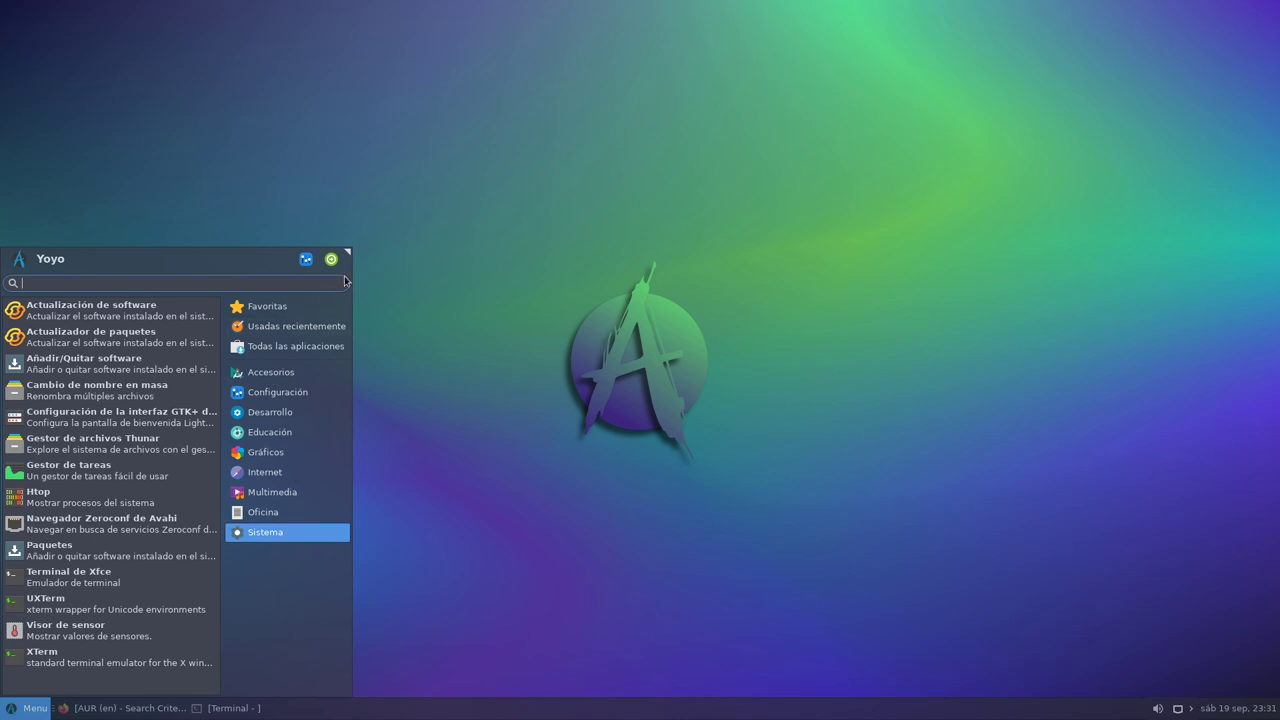
pyautogui.moveTo(349, 252)
pyautogui.mouseDown()
pyautogui.moveTo(342, 261)
pyautogui.moveTo(362, 265)
pyautogui.mouseUp()
pyautogui.rightClick(114, 320)
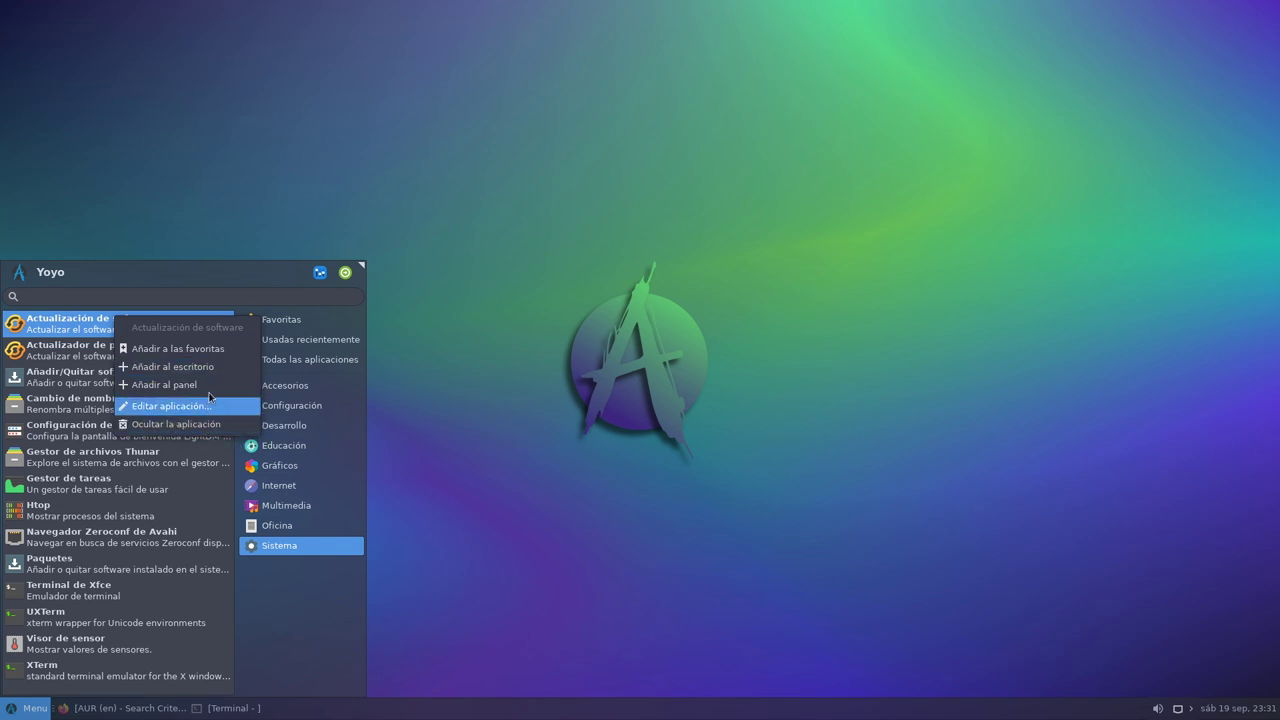
pyautogui.click(285, 653)
# Step: Open Gestor de archivos from Favoritas, move its window toward the middle of the desktop, and close it
pyautogui.moveTo(288, 320)
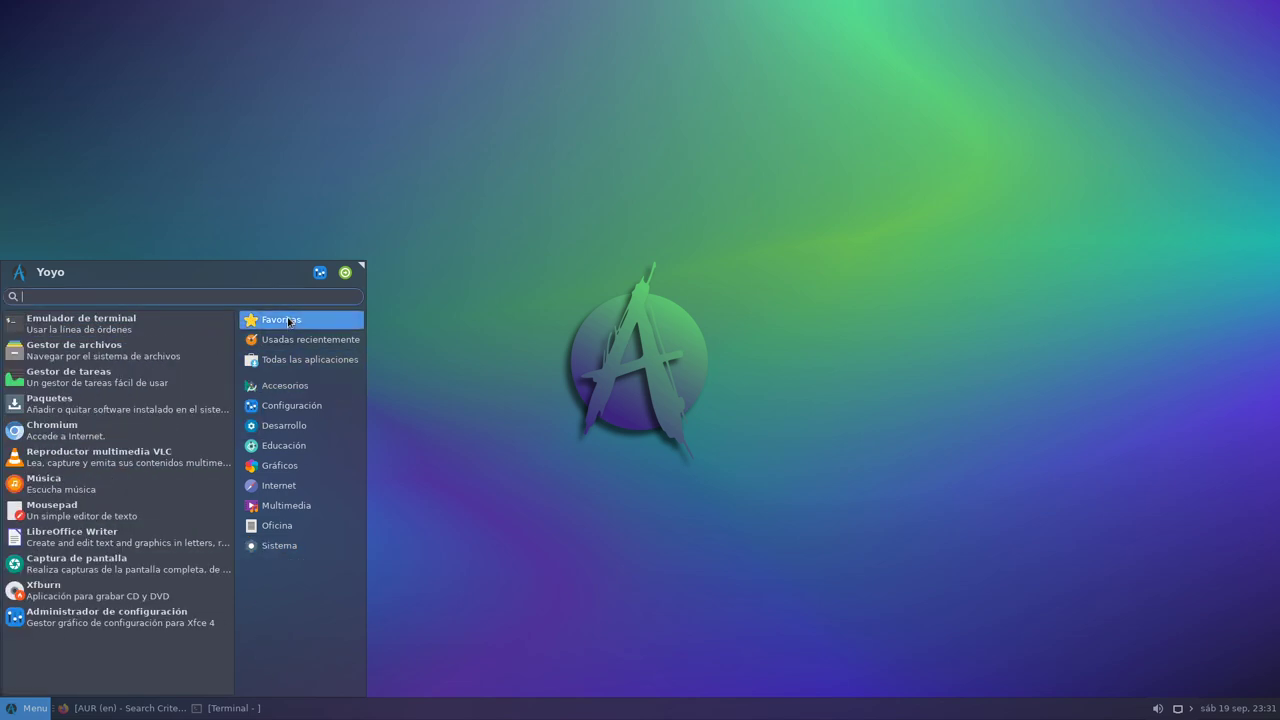
pyautogui.click(137, 356)
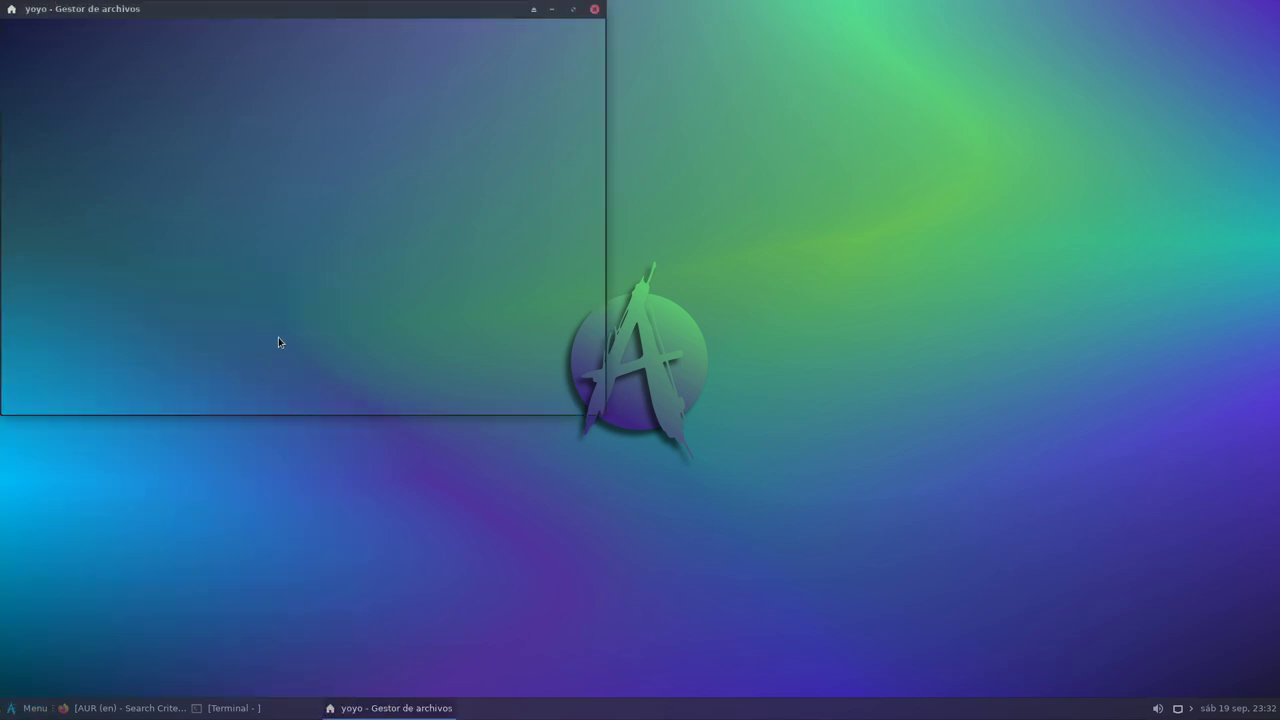
pyautogui.moveTo(330, 25); pyautogui.dragTo(511, 135)
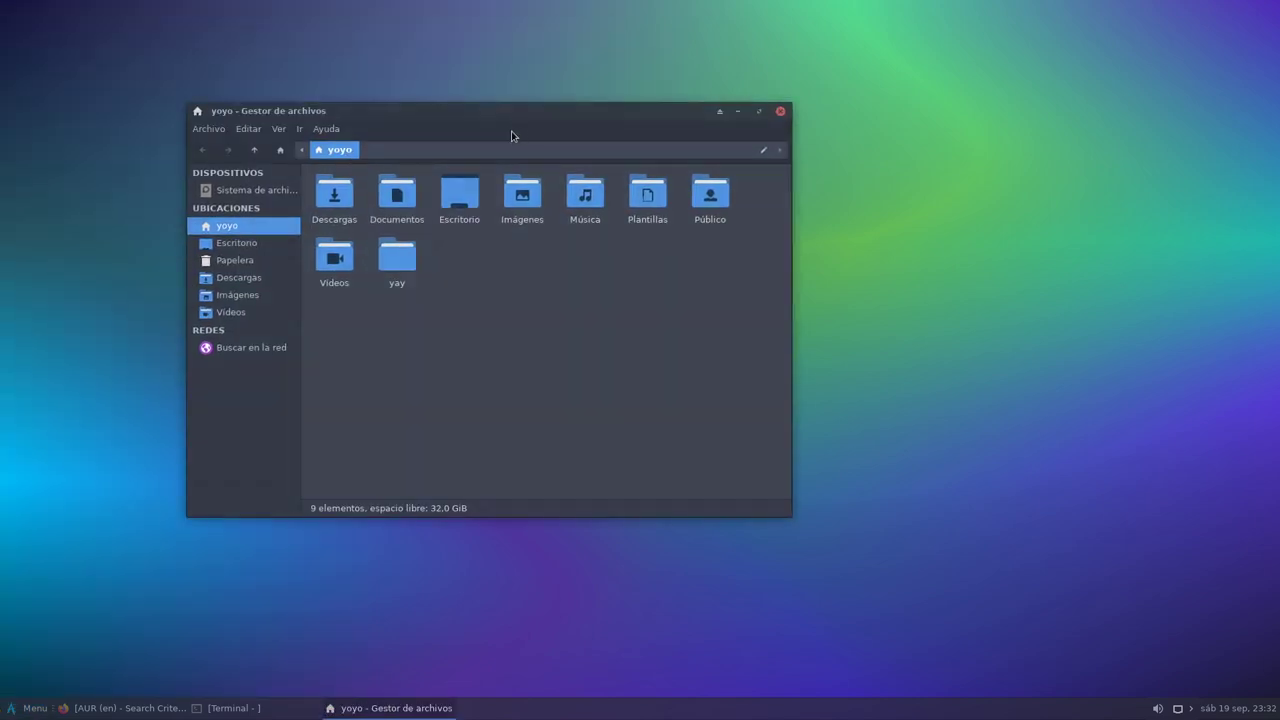
pyautogui.click(780, 111)
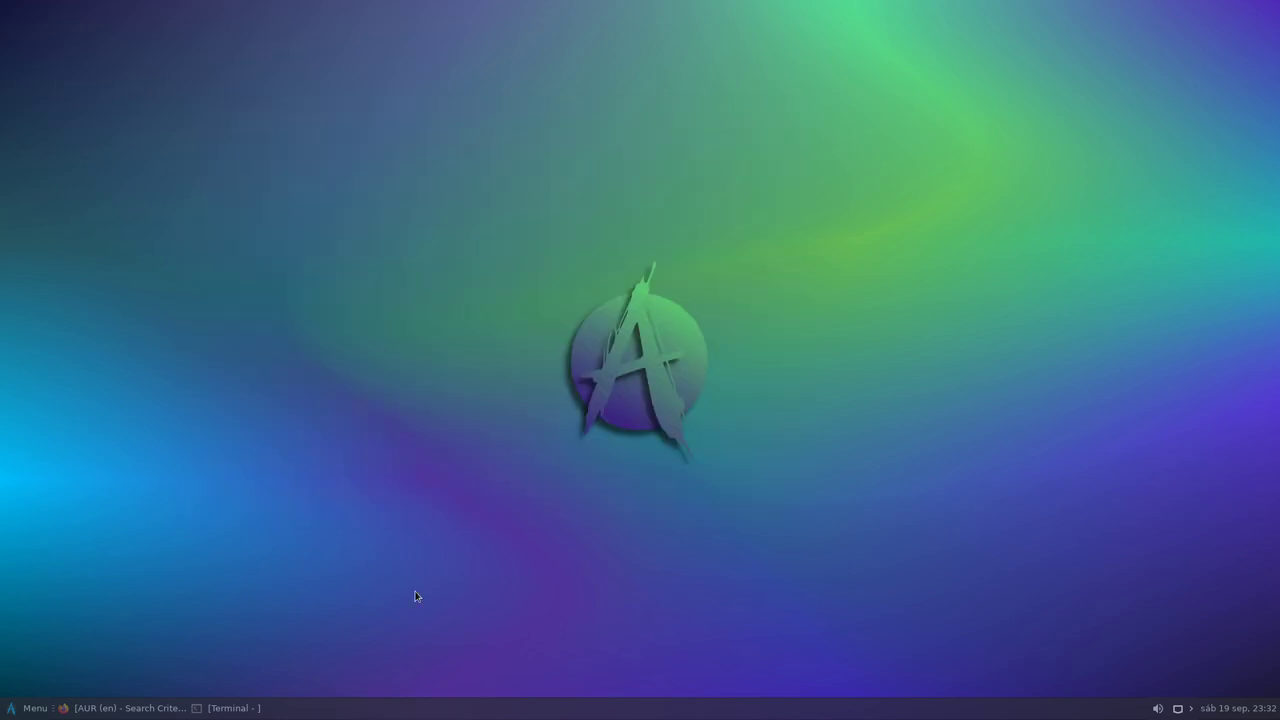
# Step: Restore the terminal, move it higher on the desktop, and run sudo pacman -S neofetch audacious gimp mpv ffmpeg vlc
pyautogui.click(285, 710)
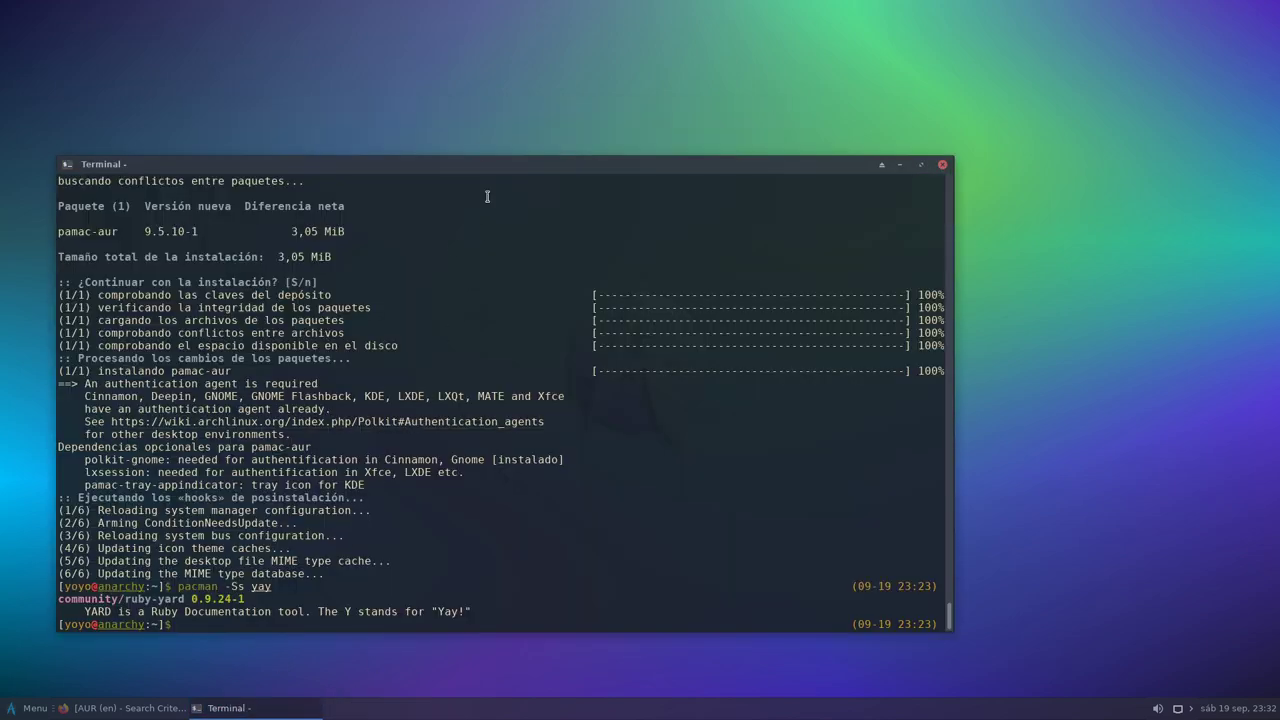
pyautogui.moveTo(470, 161); pyautogui.dragTo(509, 48)
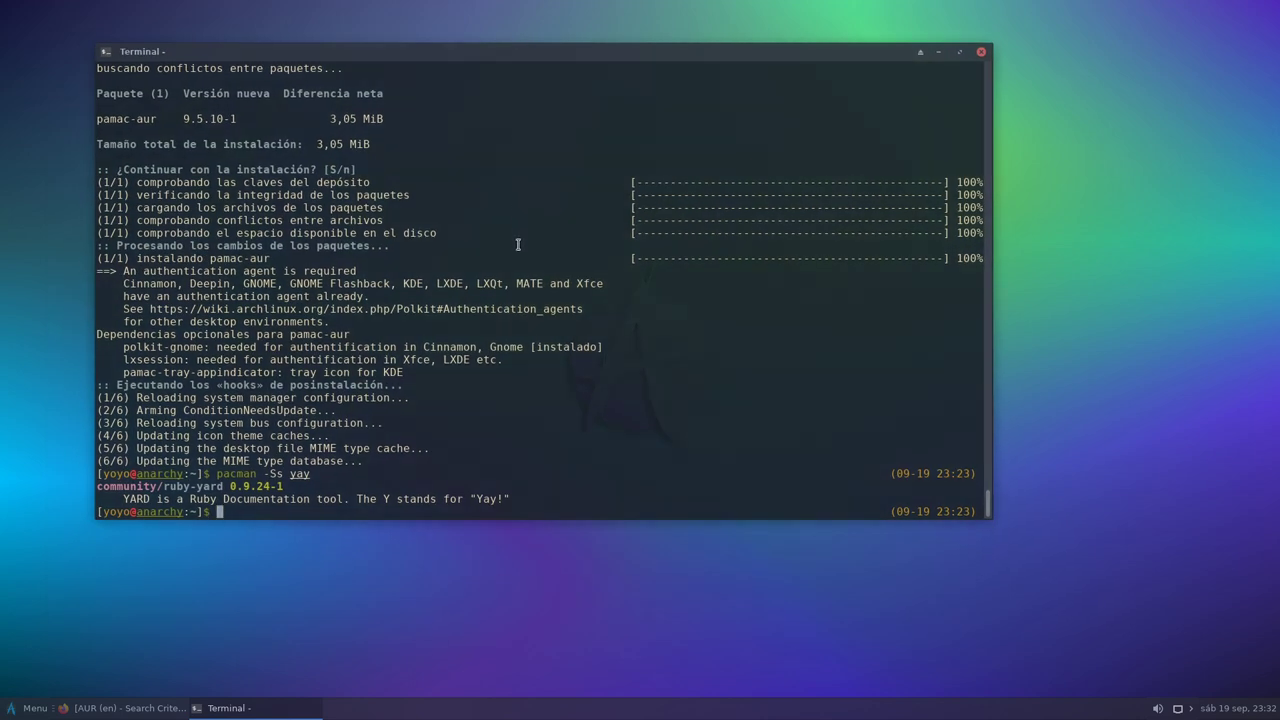
pyautogui.write('sudo apt')
pyautogui.press('BackSpace')
pyautogui.press('BackSpace')
pyautogui.press('BackSpace')
pyautogui.press('BackSpace')
pyautogui.write('pacman -S')
pyautogui.write('neofetch ')
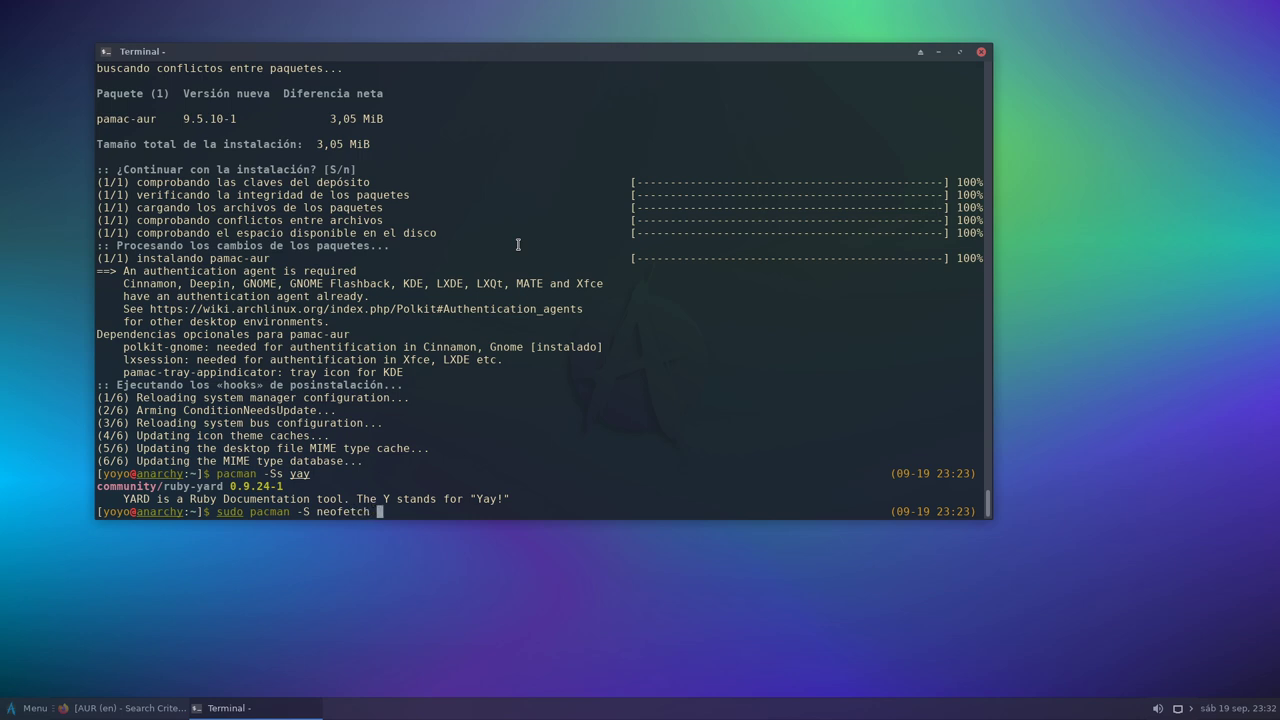
pyautogui.write('audacious gimp mpv ffm')
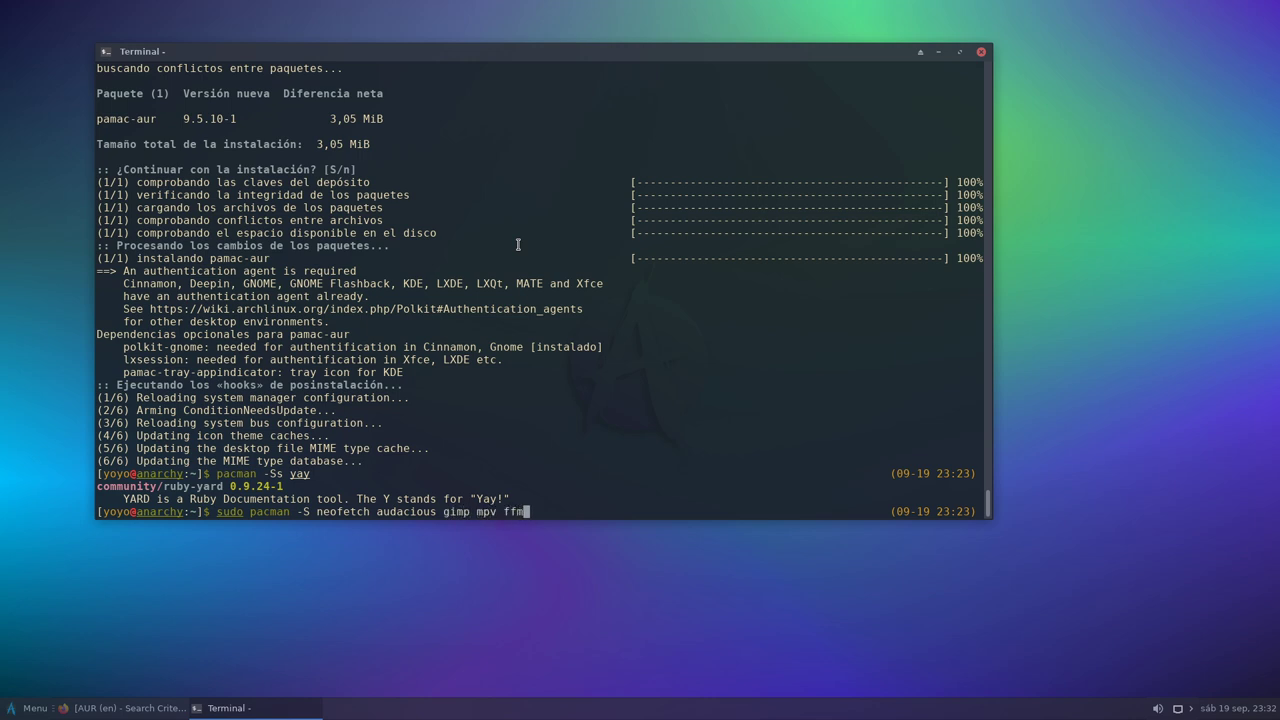
pyautogui.write('peg vlc')
pyautogui.press('Return')
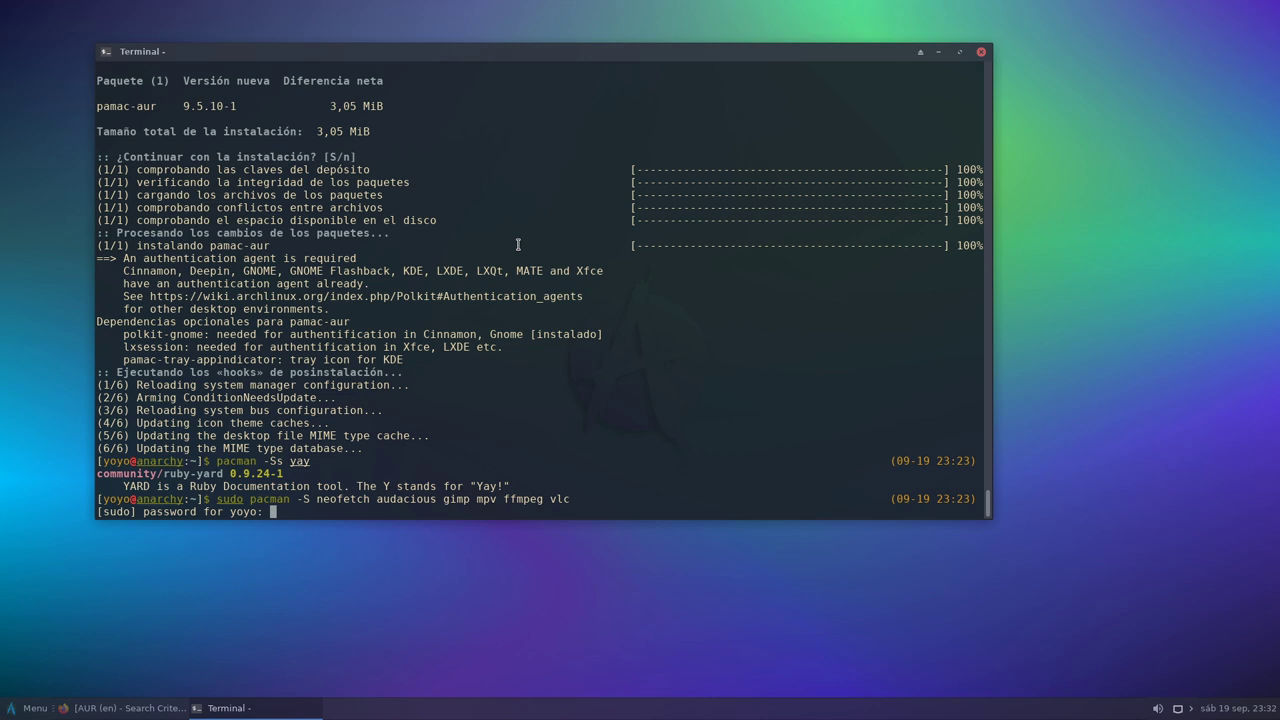
# Step: Enter the sudo password, review the list of packages, and accept the installation with s
pyautogui.press('Return')
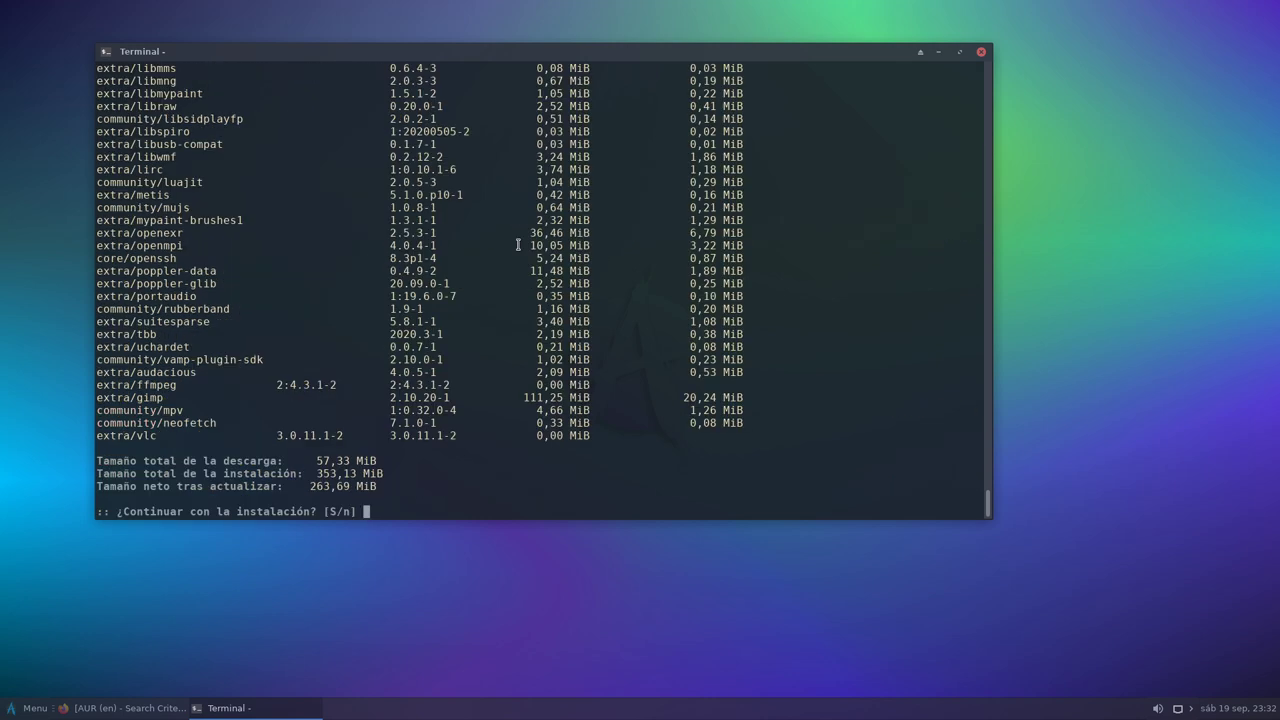
pyautogui.scroll(12, 381, 293)
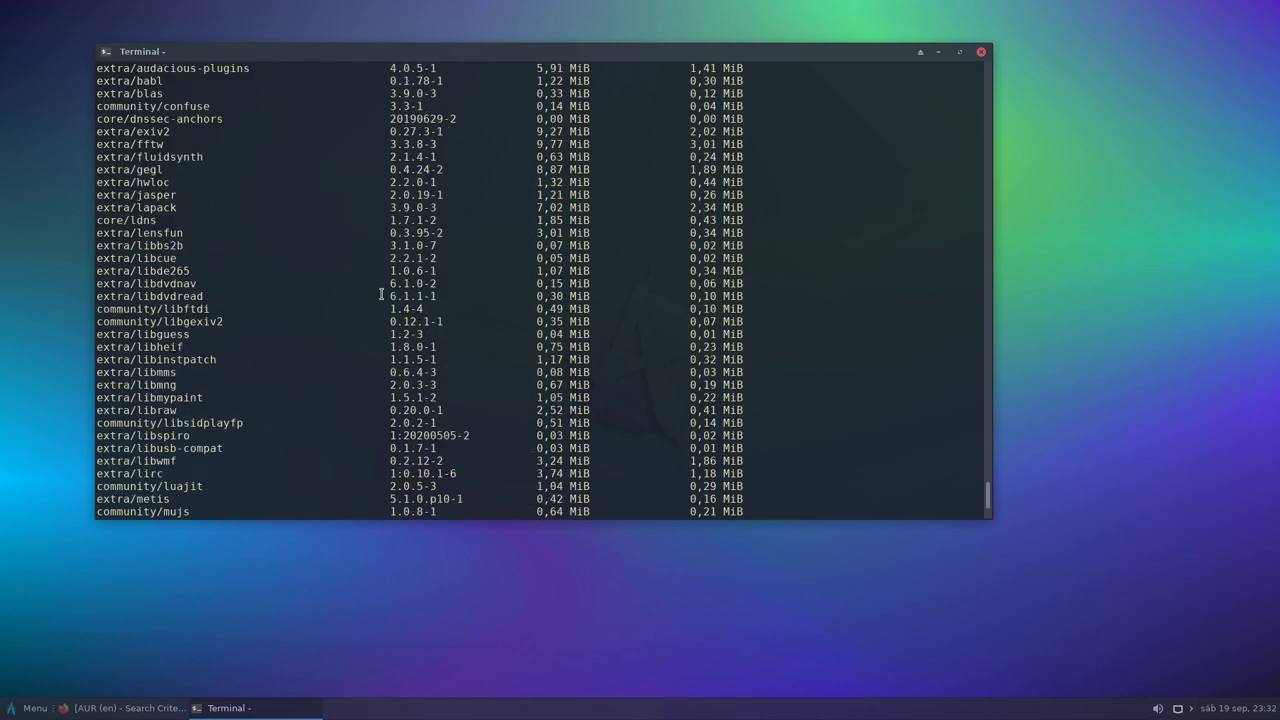
pyautogui.scroll(-12, 407, 394)
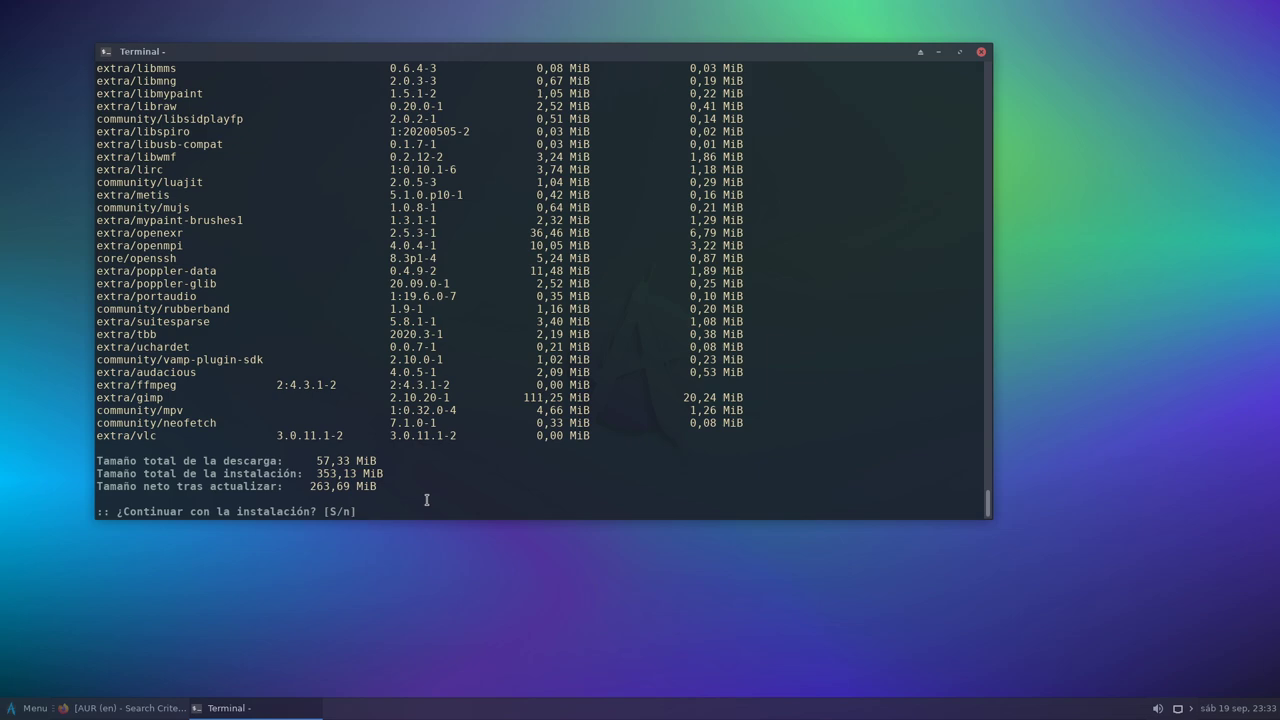
pyautogui.write('s')
pyautogui.press('Return')
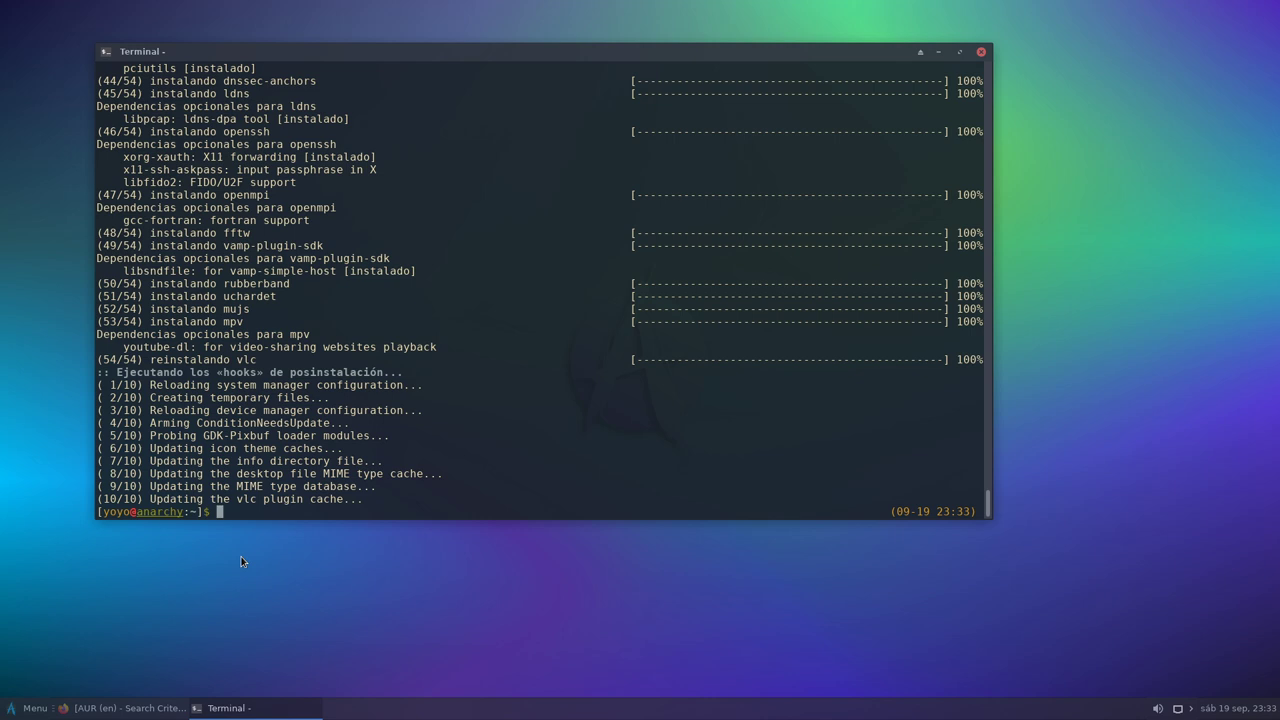
# Step: Install youtube-dl by running sudo pacman -S youtube-dl and accepting the installation with s
pyautogui.press('Up')
pyautogui.press('BackSpace')
pyautogui.press('BackSpace')
pyautogui.press('BackSpace')
pyautogui.press('BackSpace')
pyautogui.press('BackSpace')
pyautogui.press('BackSpace')
pyautogui.press('BackSpace')
pyautogui.press('BackSpace')
pyautogui.press('BackSpace')
pyautogui.press('BackSpace')
pyautogui.press('BackSpace')
pyautogui.press('BackSpace')
pyautogui.press('BackSpace')
pyautogui.press('BackSpace')
pyautogui.press('BackSpace')
pyautogui.press('BackSpace')
pyautogui.press('BackSpace')
pyautogui.press('BackSpace')
pyautogui.press('BackSpace')
pyautogui.press('BackSpace')
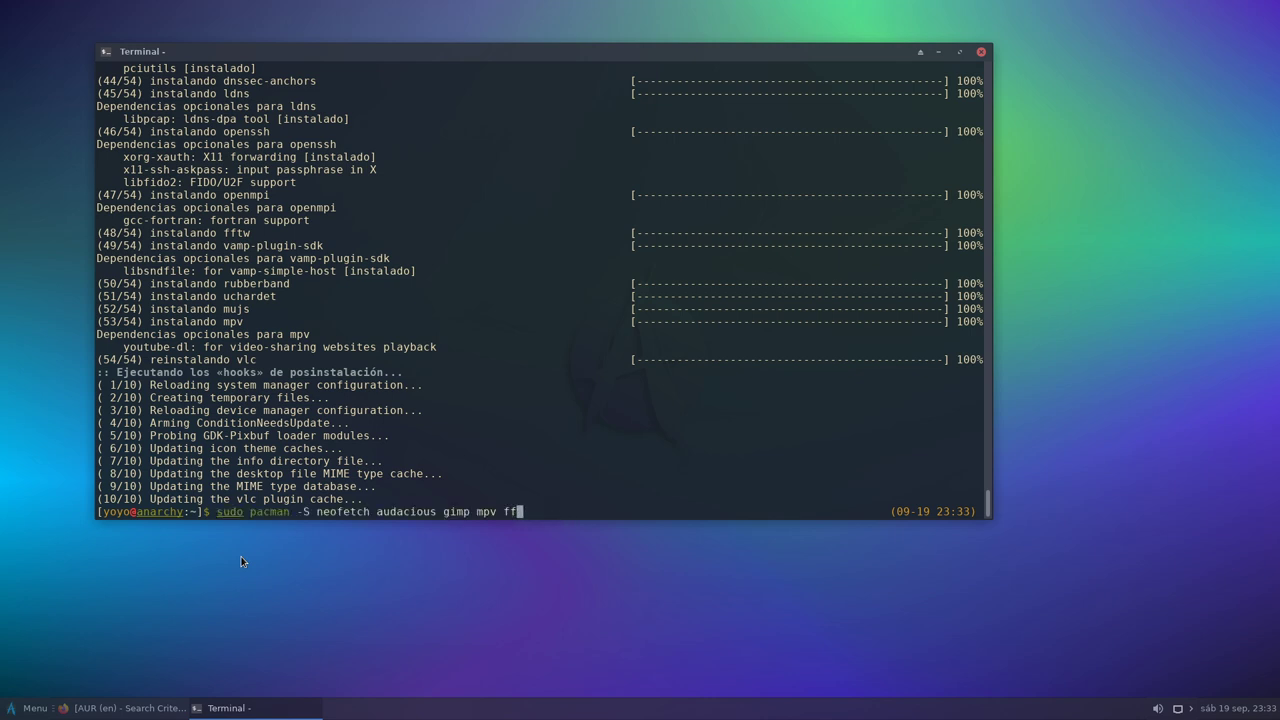
pyautogui.press('BackSpace')
pyautogui.press('BackSpace')
pyautogui.press('BackSpace')
pyautogui.press('BackSpace')
pyautogui.press('BackSpace')
pyautogui.press('BackSpace')
pyautogui.press('BackSpace')
pyautogui.press('BackSpace')
pyautogui.press('BackSpace')
pyautogui.press('BackSpace')
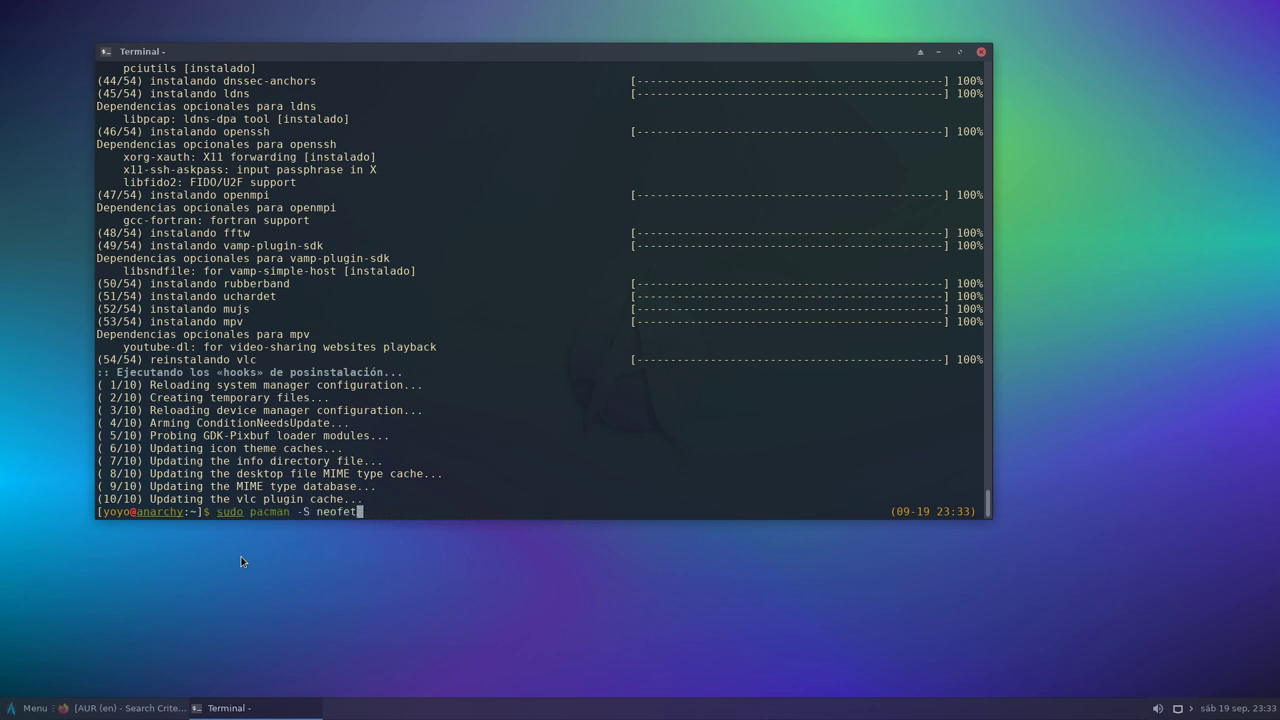
pyautogui.write('youtube-dl')
pyautogui.press('Return')
pyautogui.write('s')
pyautogui.press('Return')
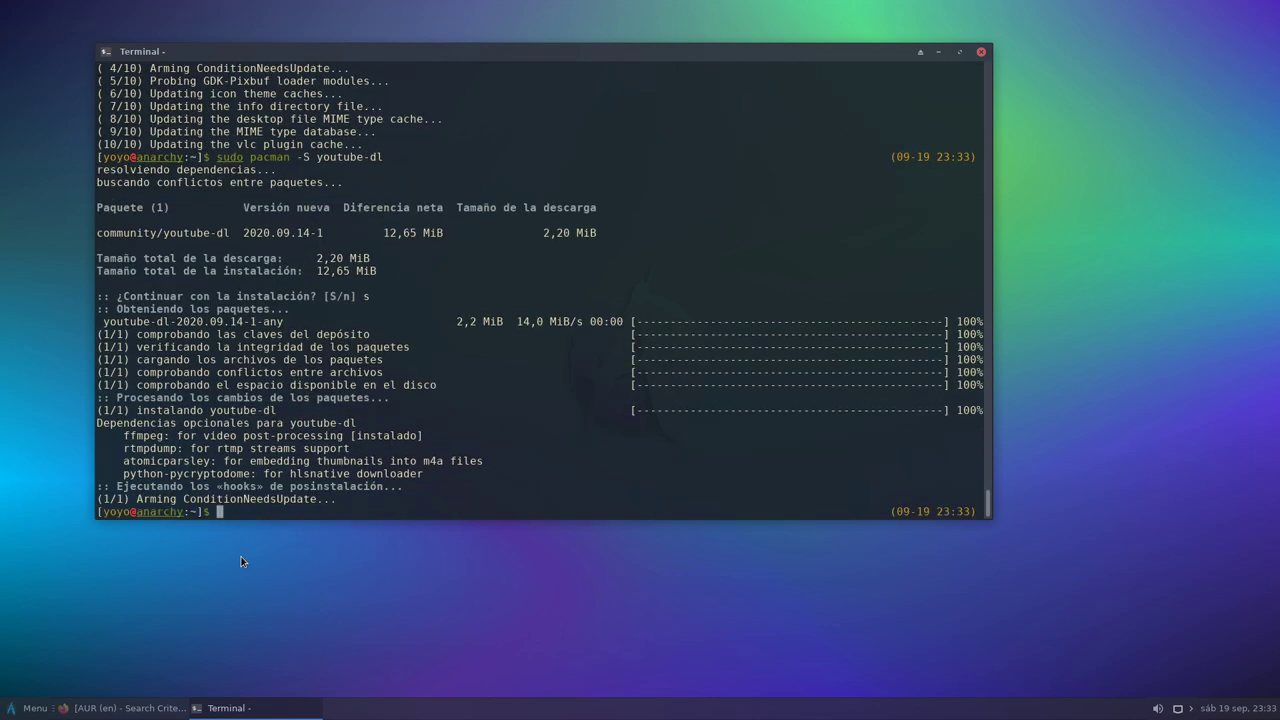
# Step: Install bashtop by running sudo pacman -S bashtop and accepting the installation with s
pyautogui.press('Up')
pyautogui.press('BackSpace')
pyautogui.press('BackSpace')
pyautogui.press('BackSpace')
pyautogui.press('BackSpace')
pyautogui.press('BackSpace')
pyautogui.press('BackSpace')
pyautogui.press('BackSpace')
pyautogui.press('BackSpace')
pyautogui.press('BackSpace')
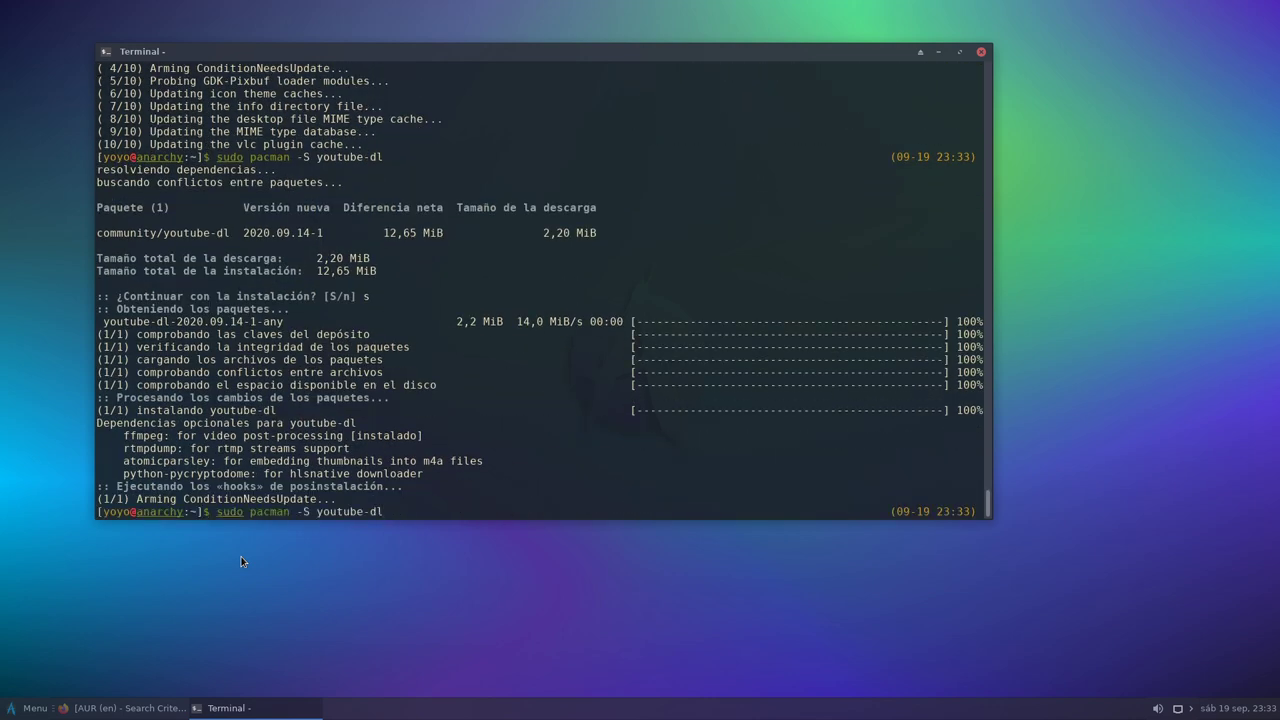
pyautogui.press('BackSpace')
pyautogui.write('bashtop')
pyautogui.press('Return')
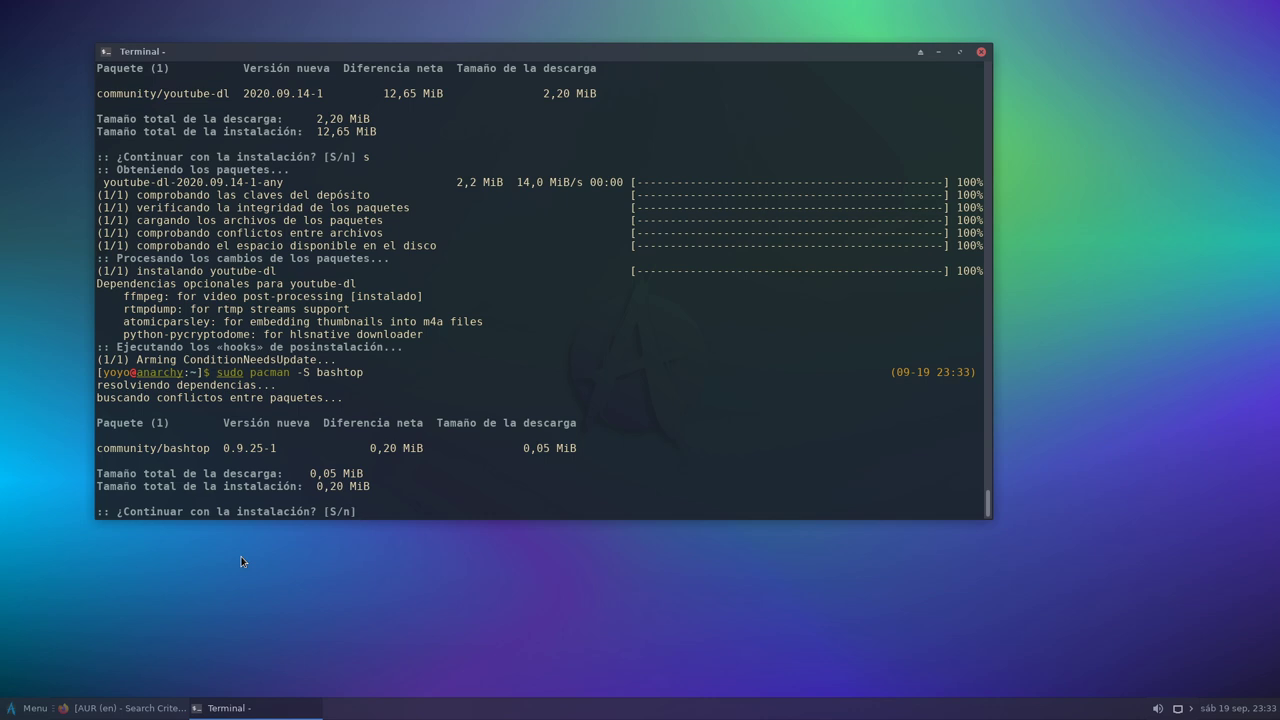
pyautogui.write('s')
pyautogui.press('Return')
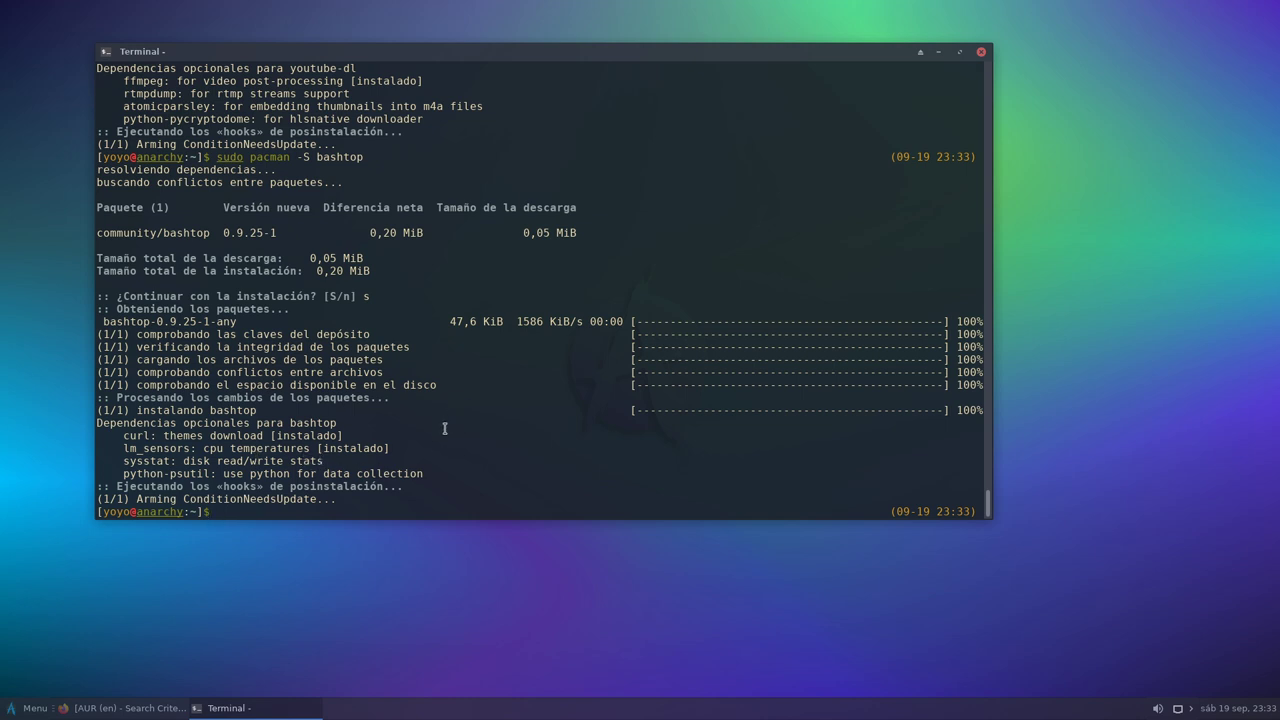
# Step: Run neofetch to examine the system information, repositioning the terminal window on the desktop
pyautogui.write('neofetch')
pyautogui.press('Return')
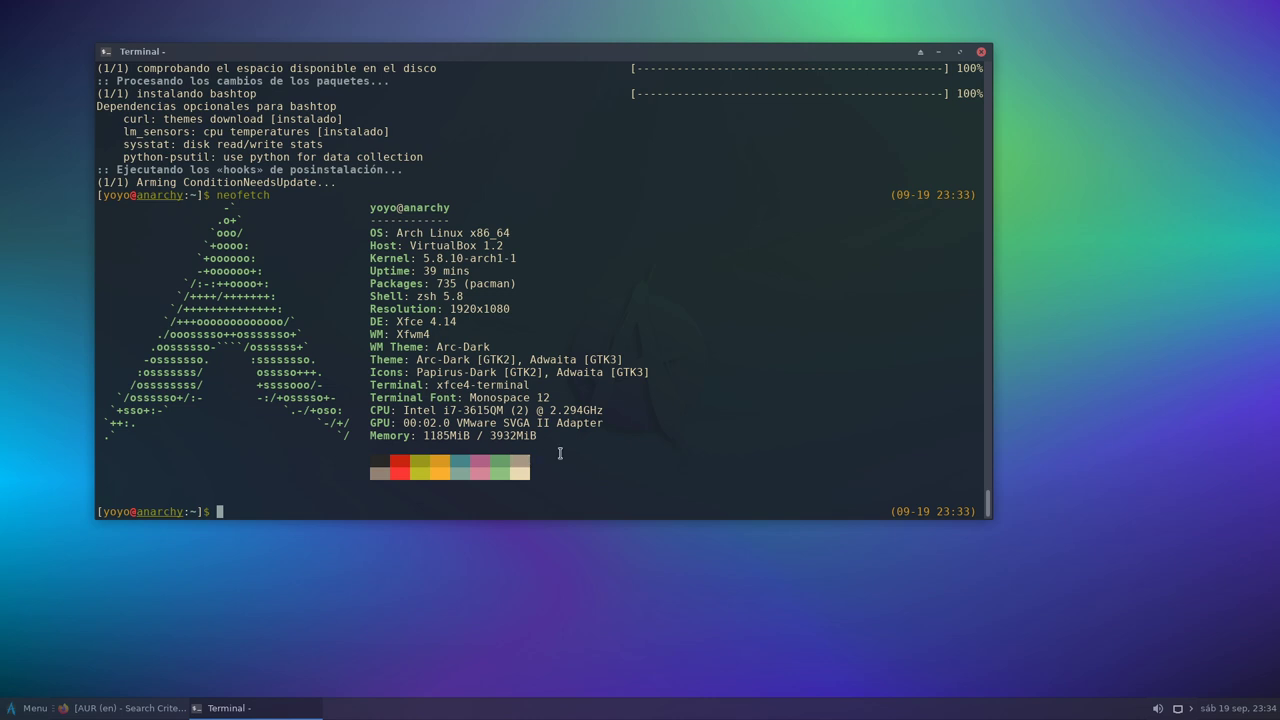
pyautogui.moveTo(449, 65); pyautogui.dragTo(501, 96)
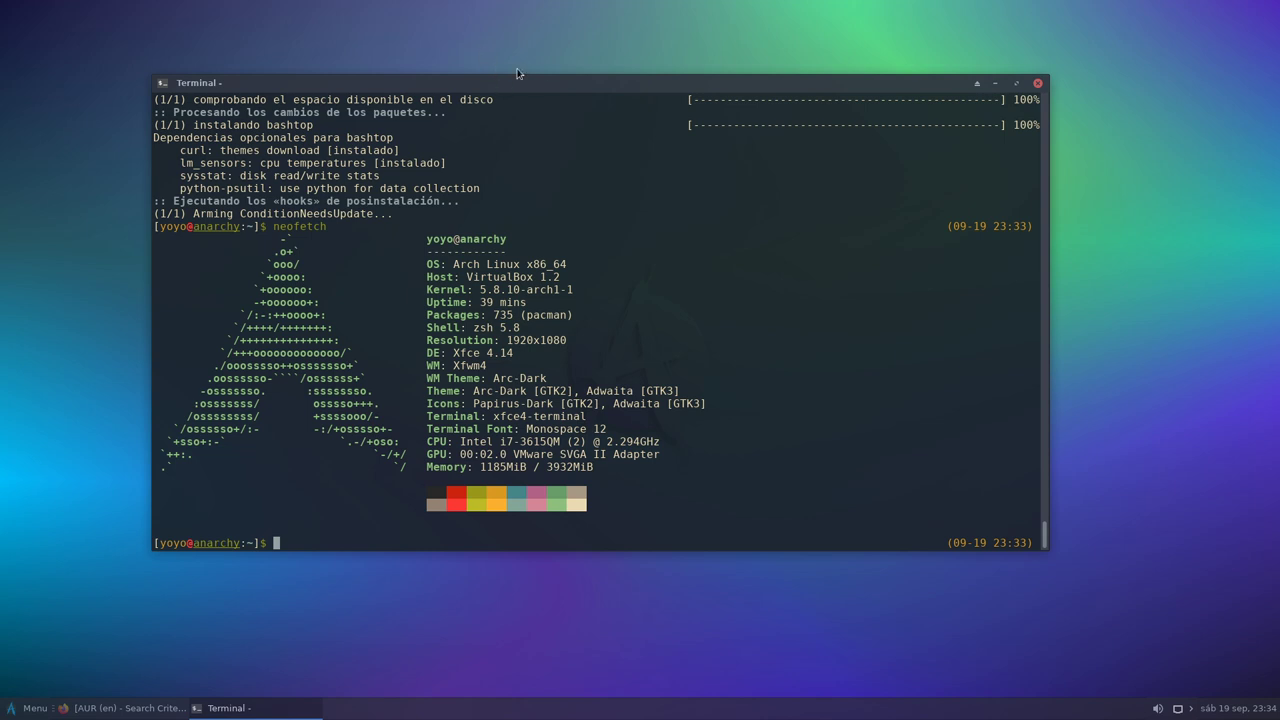
pyautogui.moveTo(548, 81)
pyautogui.mouseDown()
pyautogui.moveTo(432, 81)
pyautogui.moveTo(724, 51)
pyautogui.moveTo(534, 61)
pyautogui.mouseUp()
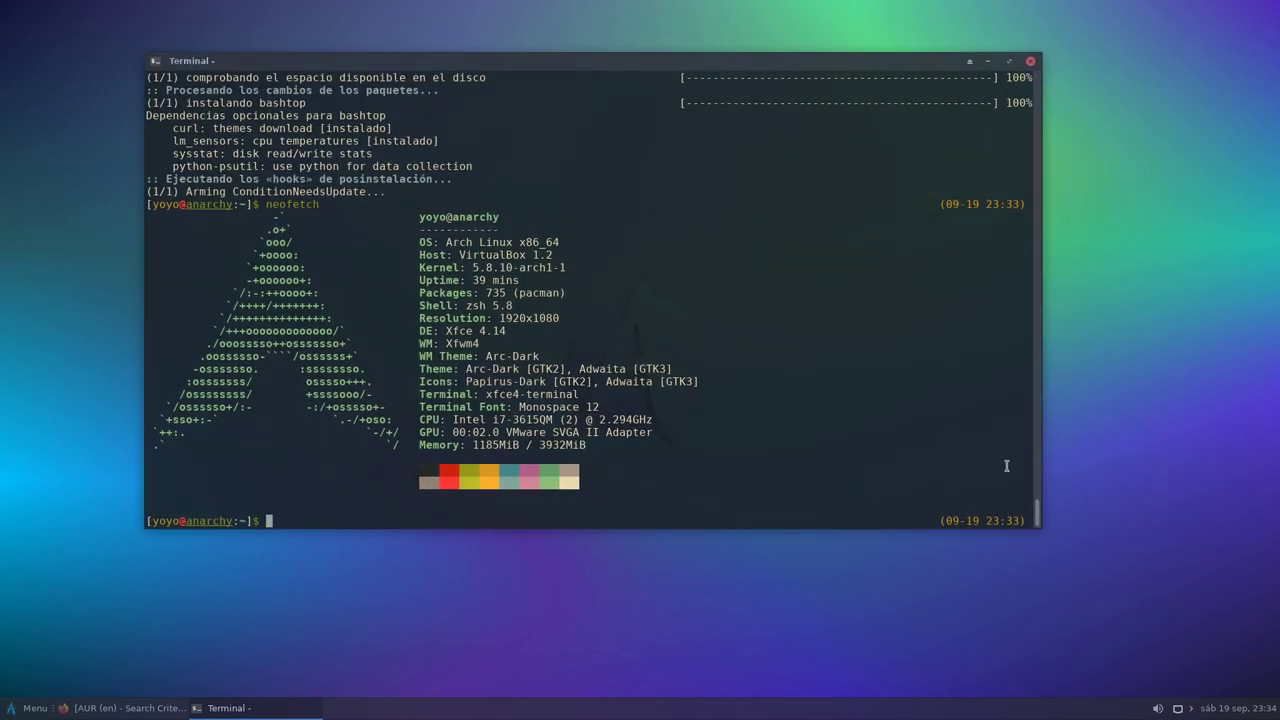
# Step: Run bashtop in the terminal, enlarge the window for its monitoring panes, and reposition it near the middle of the desktop
pyautogui.write('bashtop')
pyautogui.press('Return')
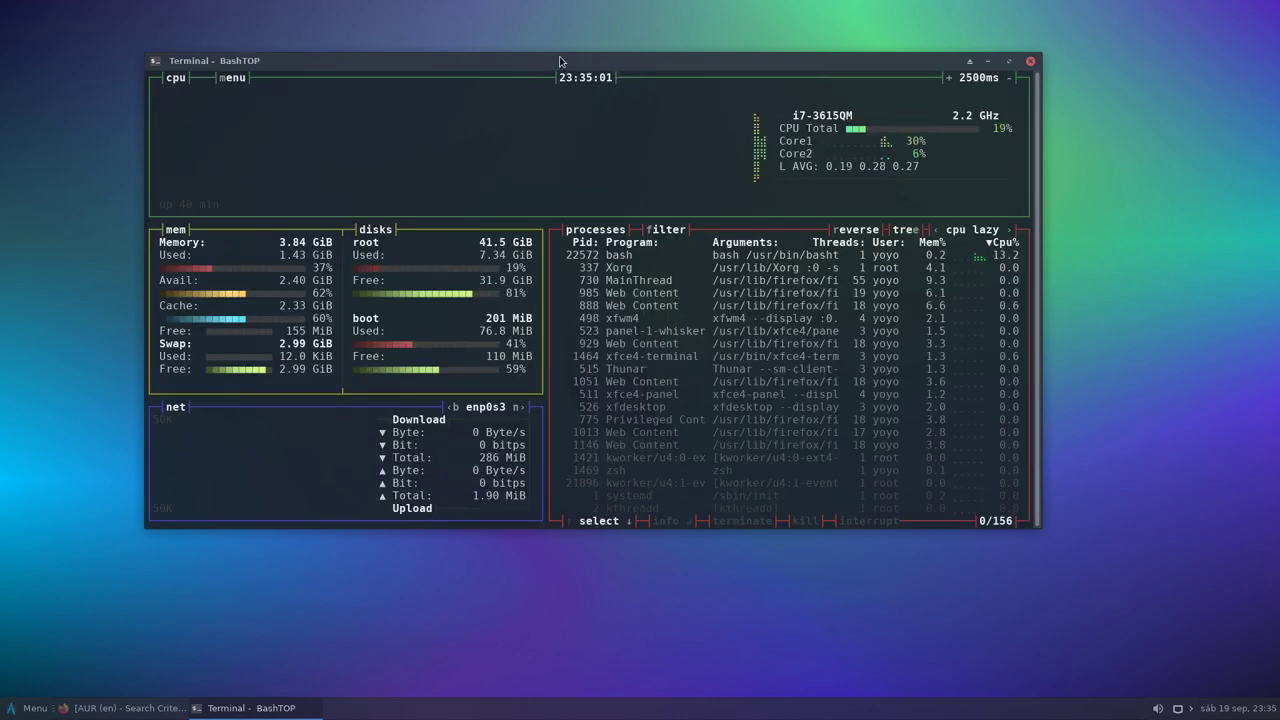
pyautogui.moveTo(560, 62); pyautogui.dragTo(521, 149)
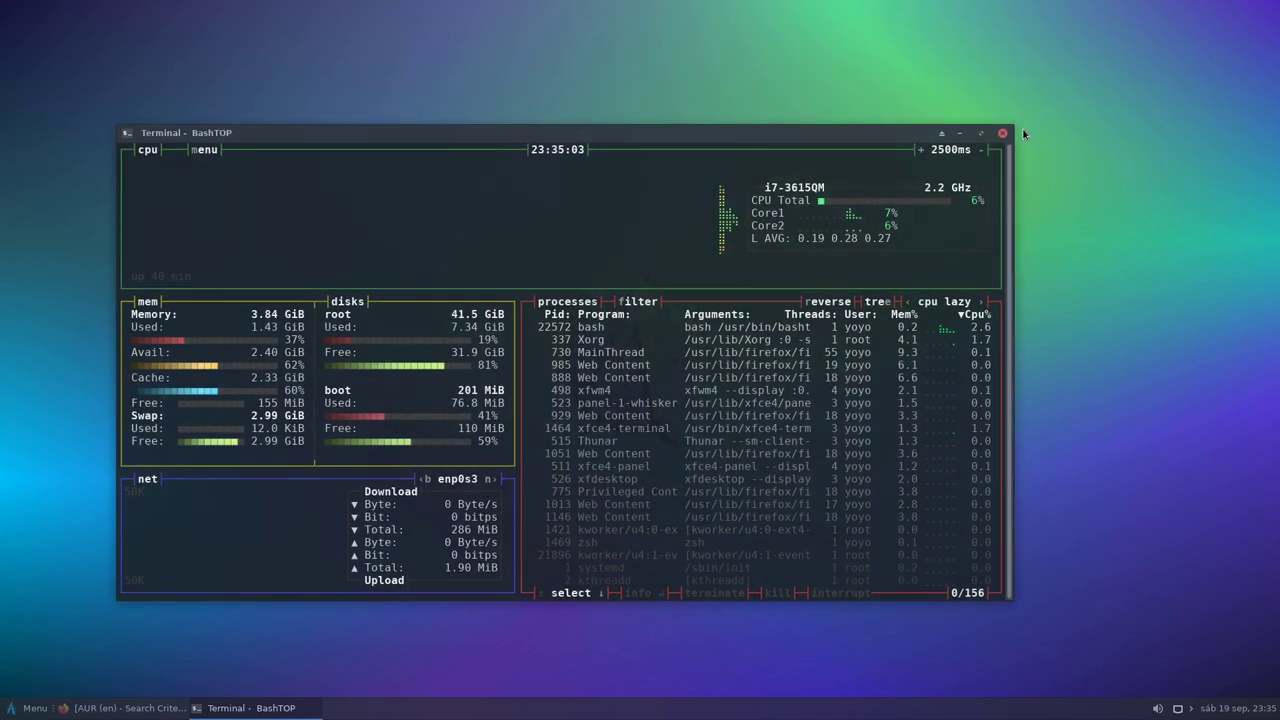
pyautogui.moveTo(1024, 129); pyautogui.dragTo(1104, 33)
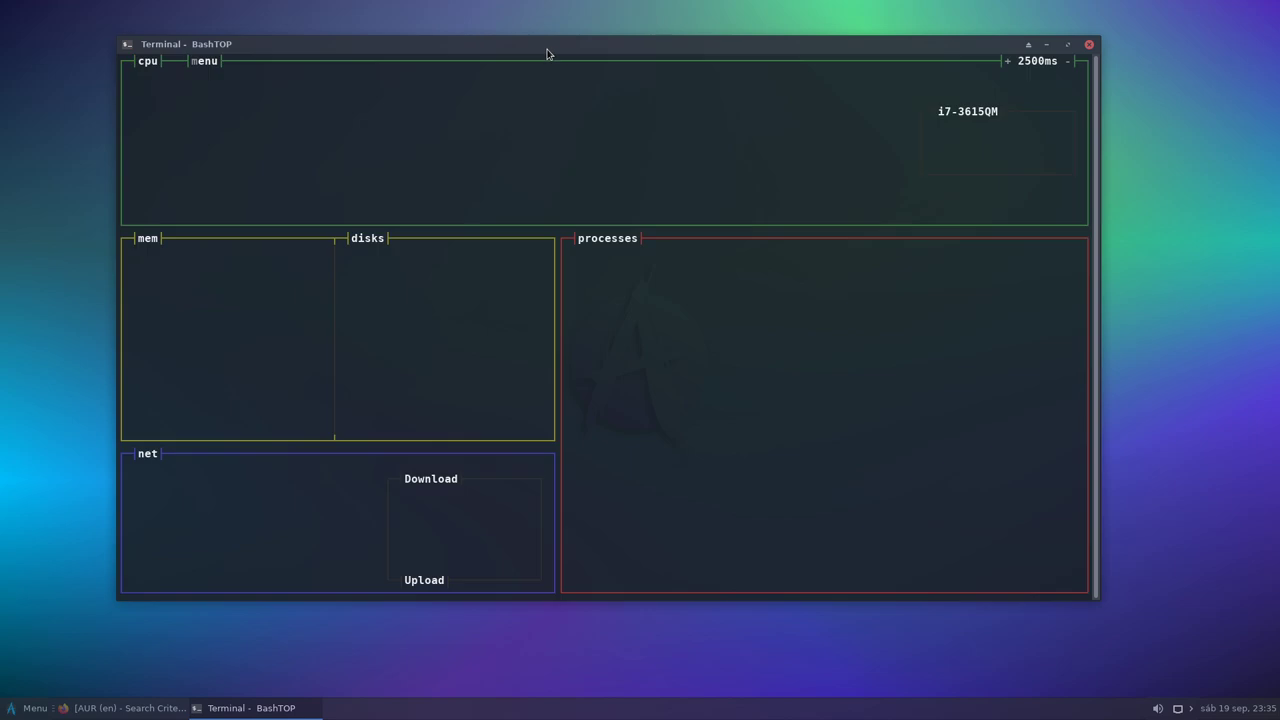
pyautogui.moveTo(505, 46); pyautogui.dragTo(531, 80)
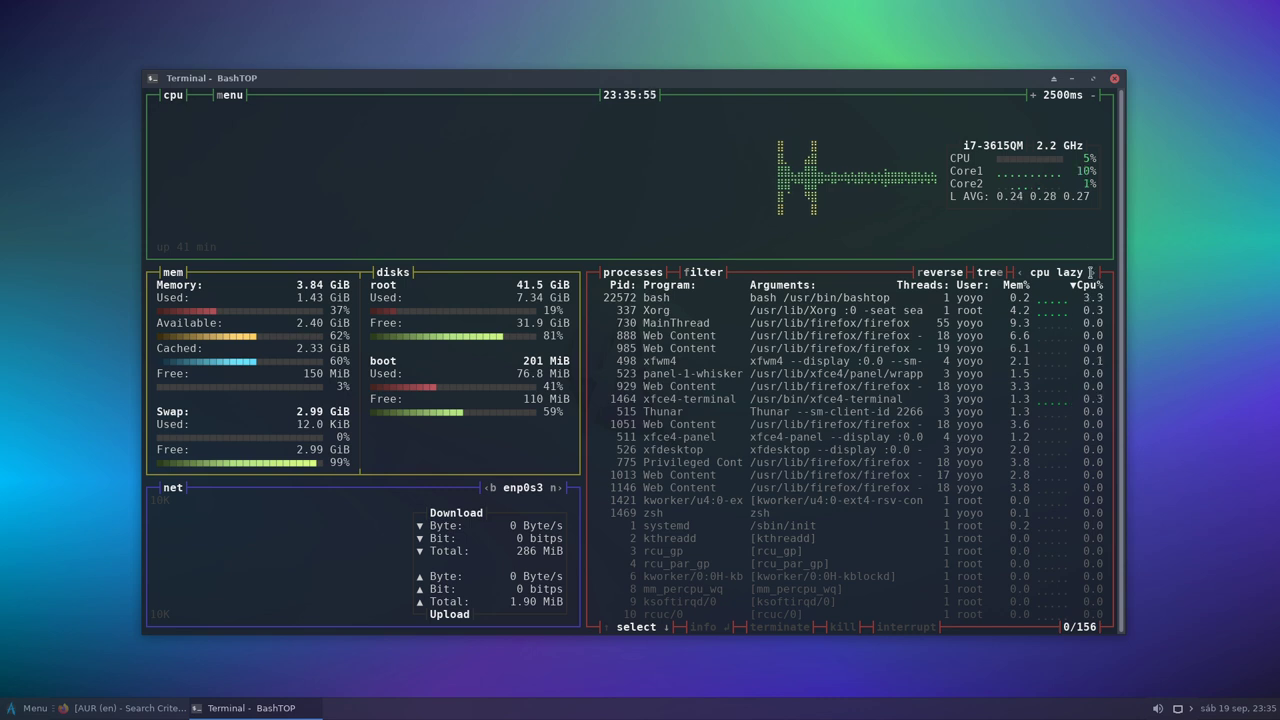
# Step: Close the terminal running bashtop despite its active process, and open a new terminal placed near the middle of the desktop
pyautogui.click(1114, 78)
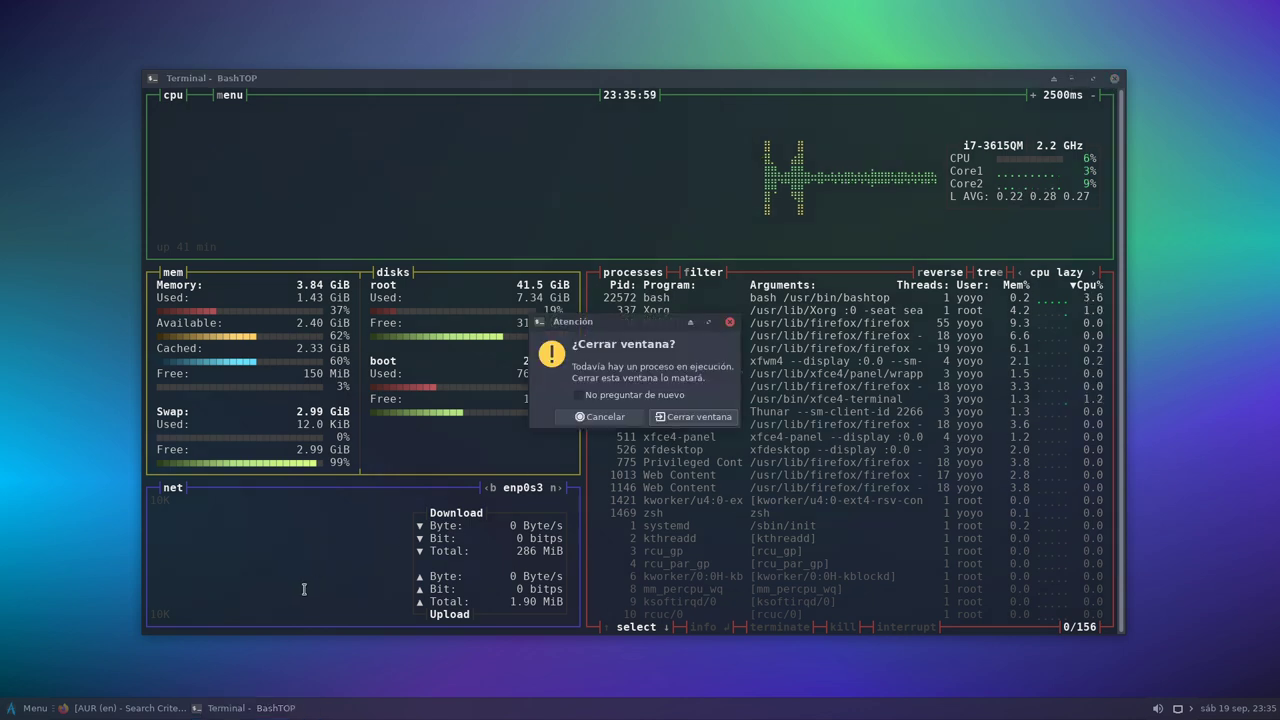
pyautogui.click(699, 417)
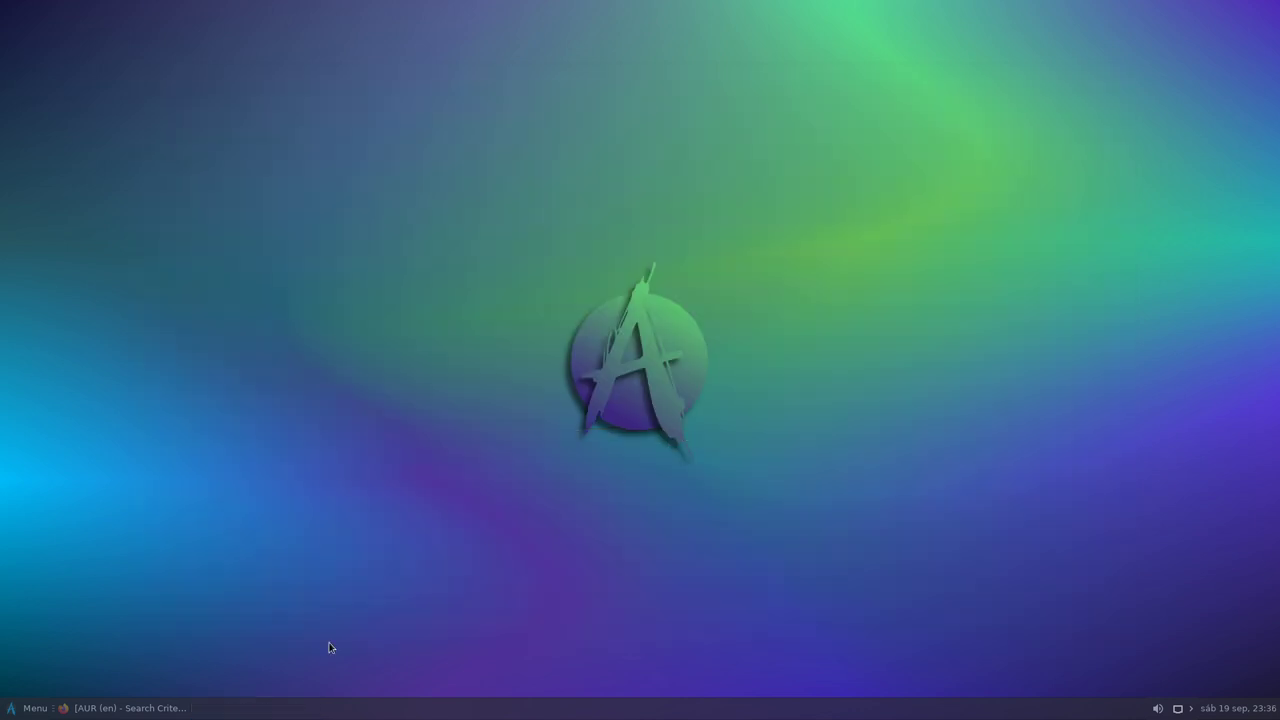
pyautogui.click(15, 710)
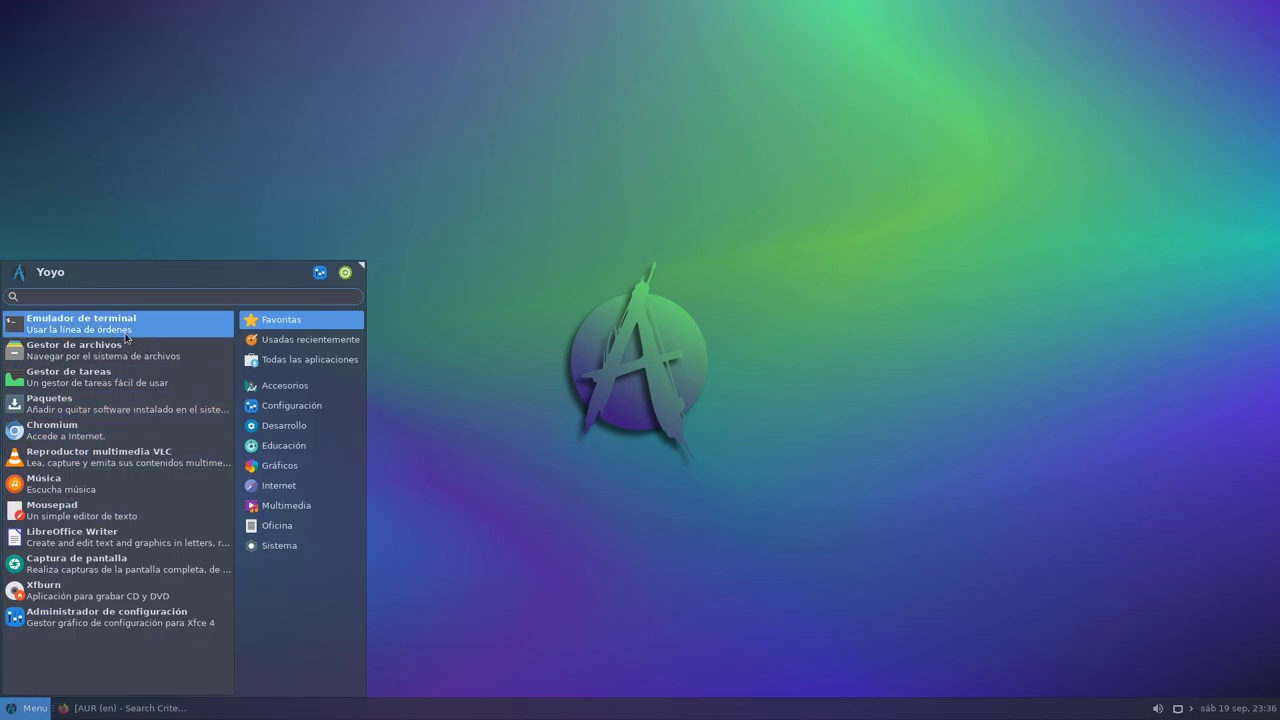
pyautogui.click(80, 322)
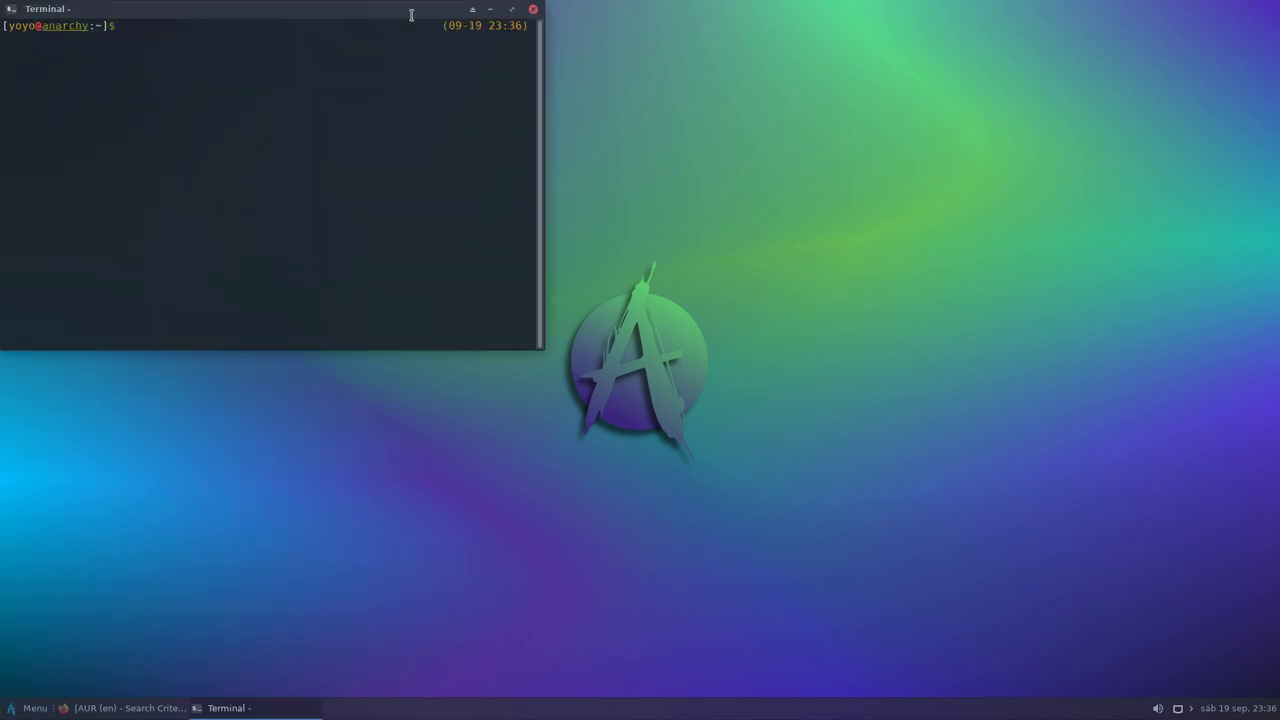
pyautogui.moveTo(371, 9); pyautogui.dragTo(593, 91)
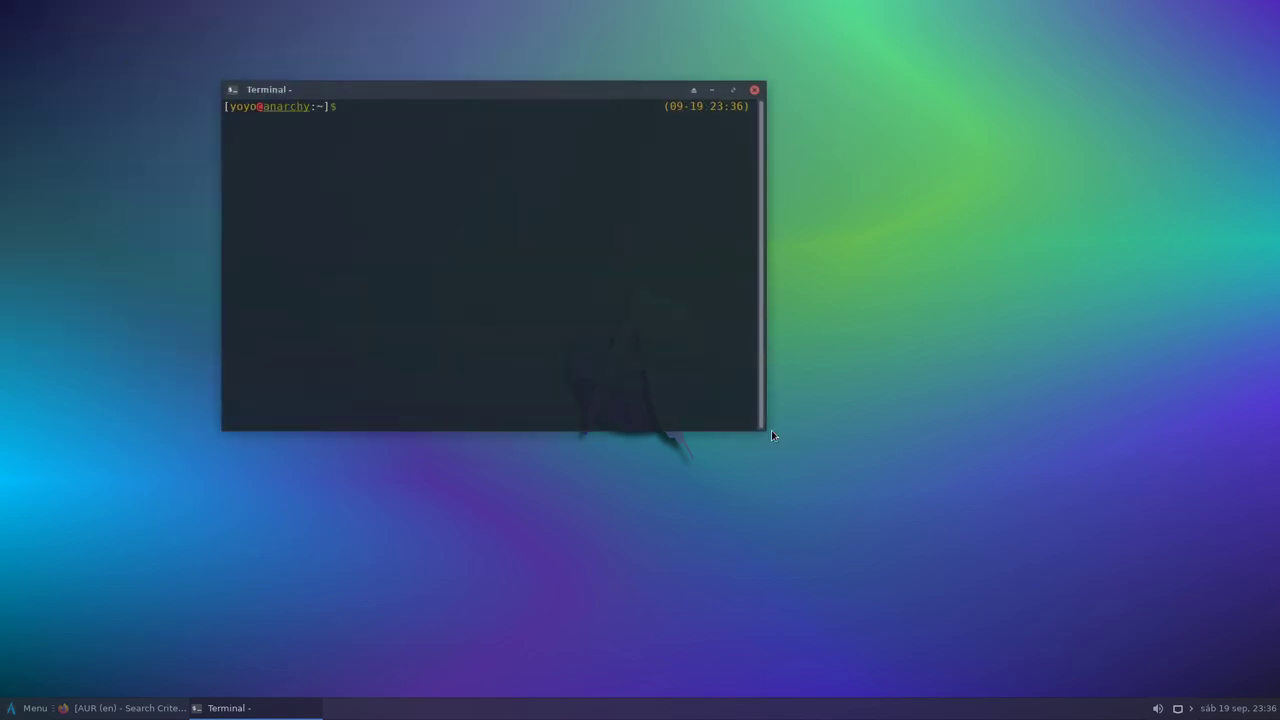
pyautogui.moveTo(602, 90); pyautogui.dragTo(758, 290)
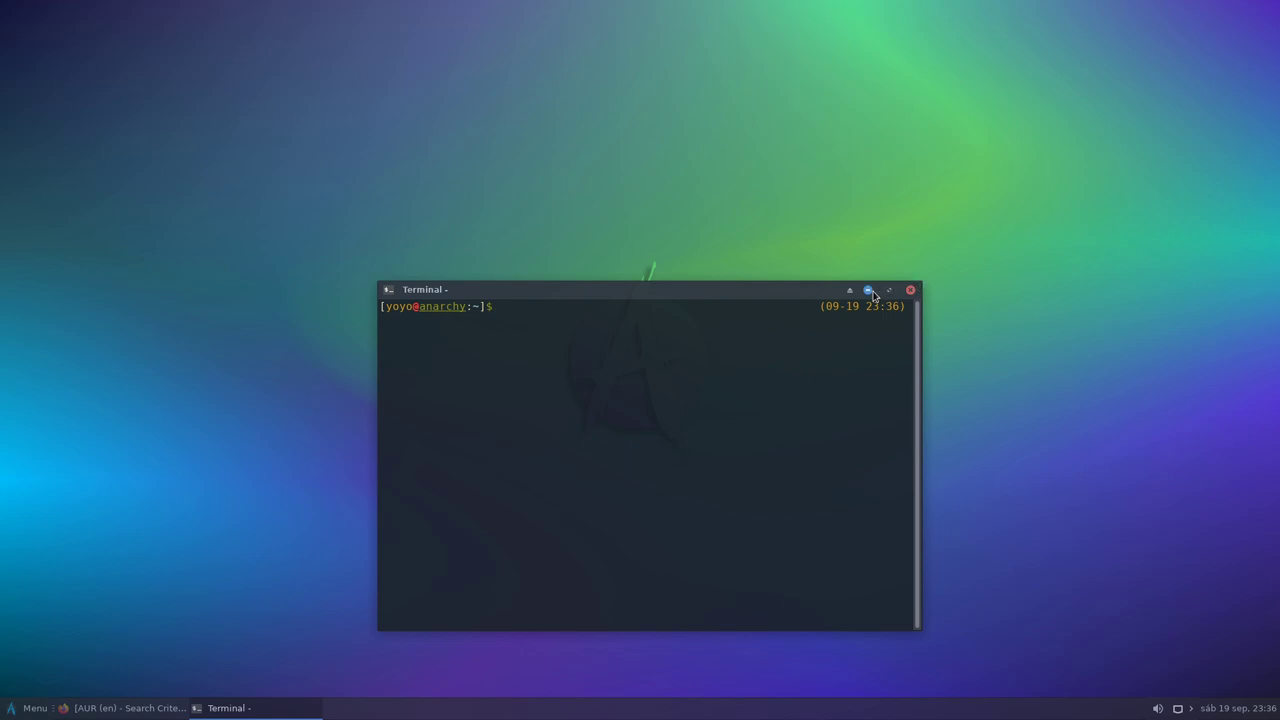
# Step: Minimize the terminal and set the desktop wallpaper to the blue night skyline image with moon from the anarchy folder
pyautogui.click(869, 290)
pyautogui.rightClick(791, 171)
pyautogui.click(218, 597)
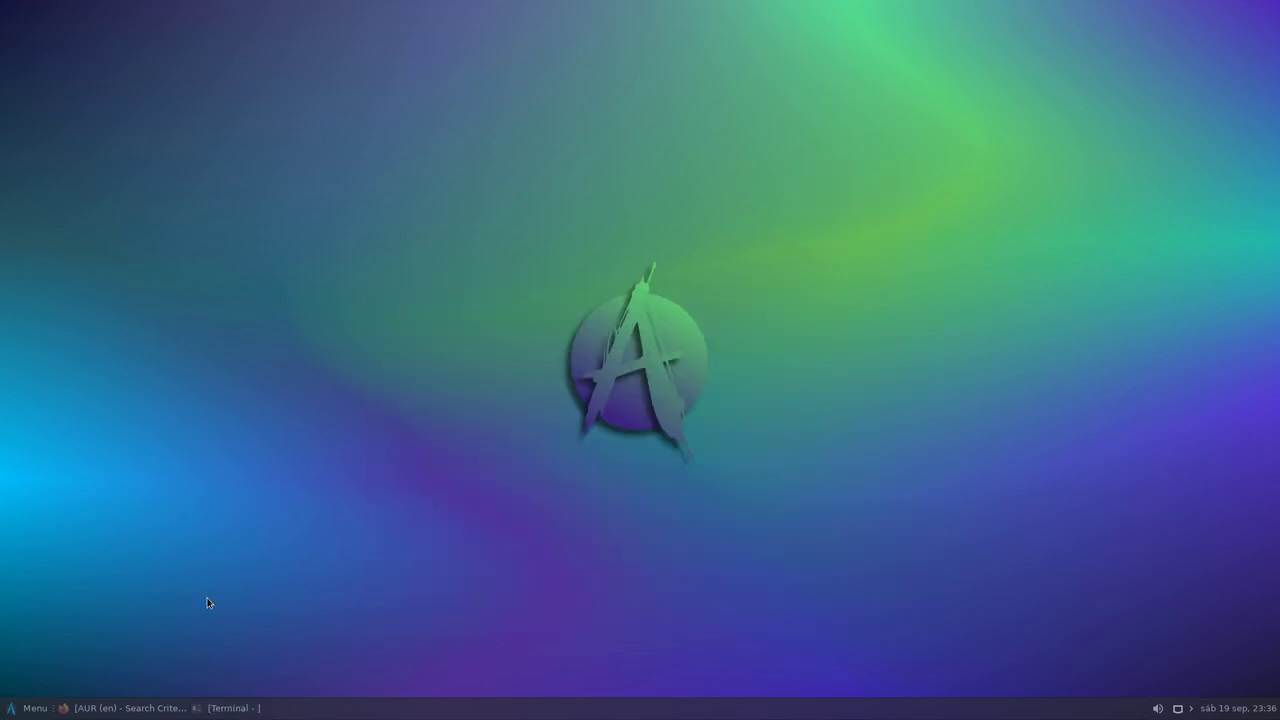
pyautogui.click(12, 712)
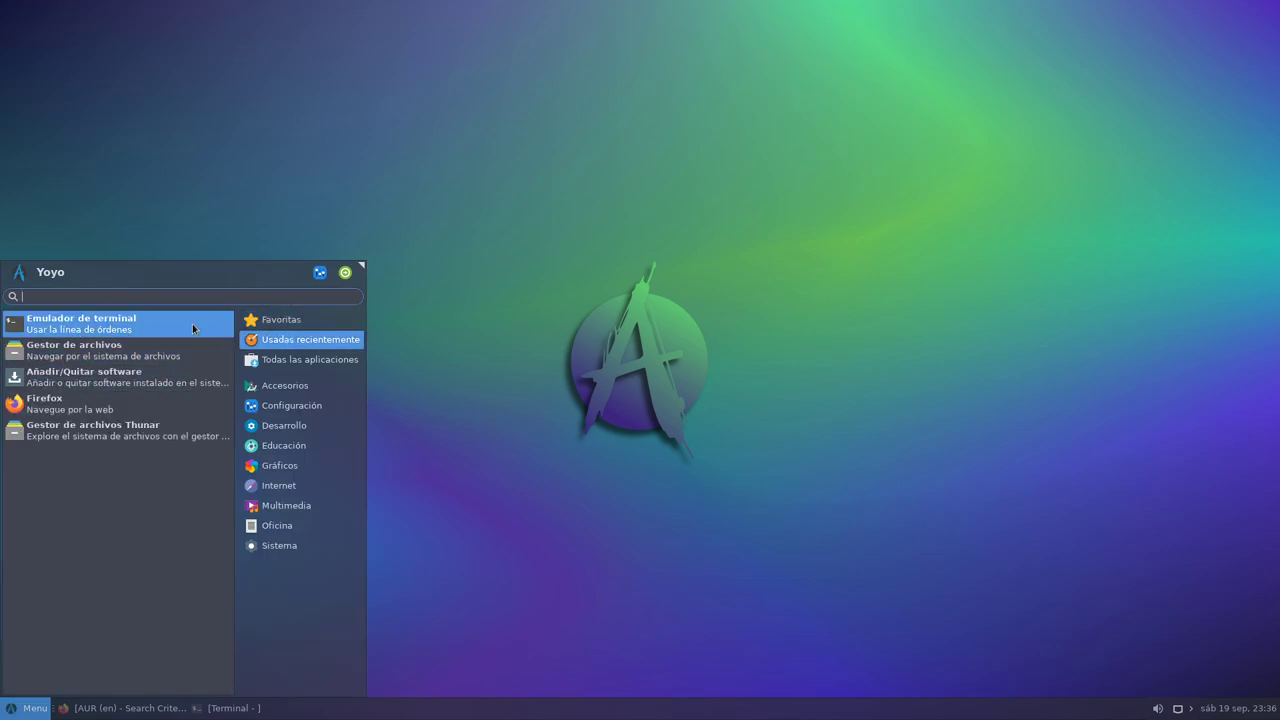
pyautogui.moveTo(300, 525)
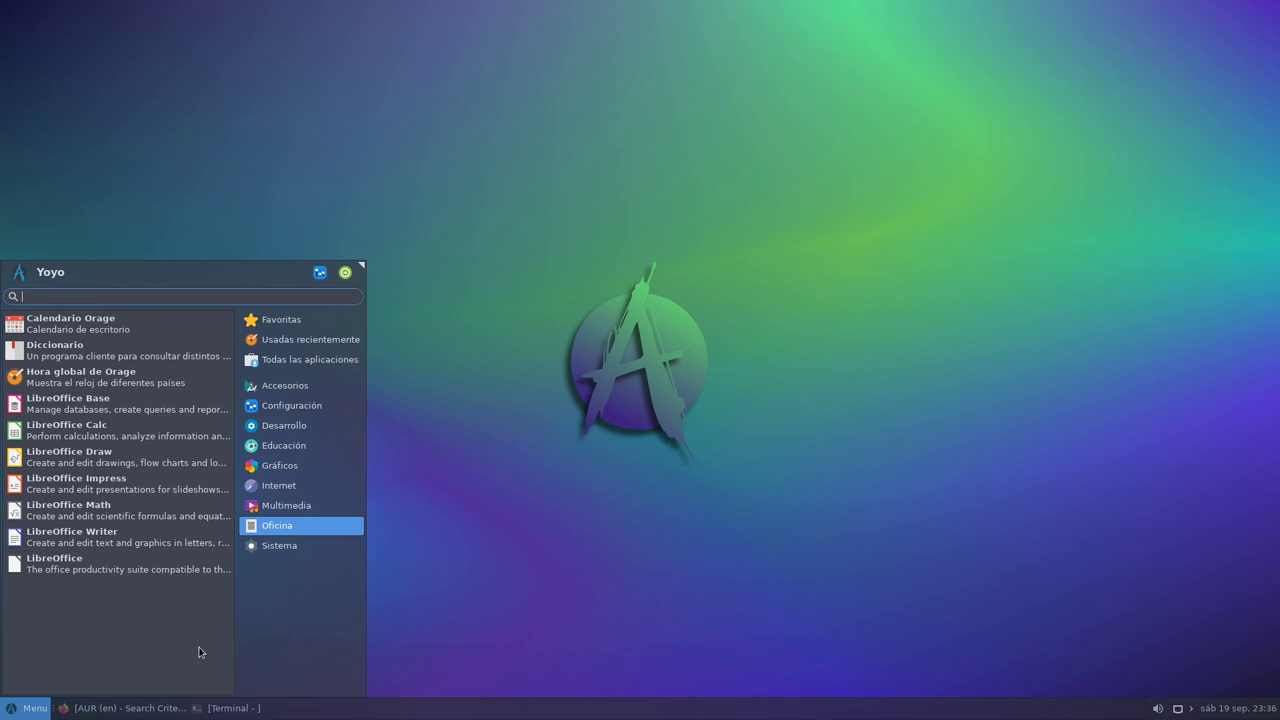
pyautogui.click(320, 273)
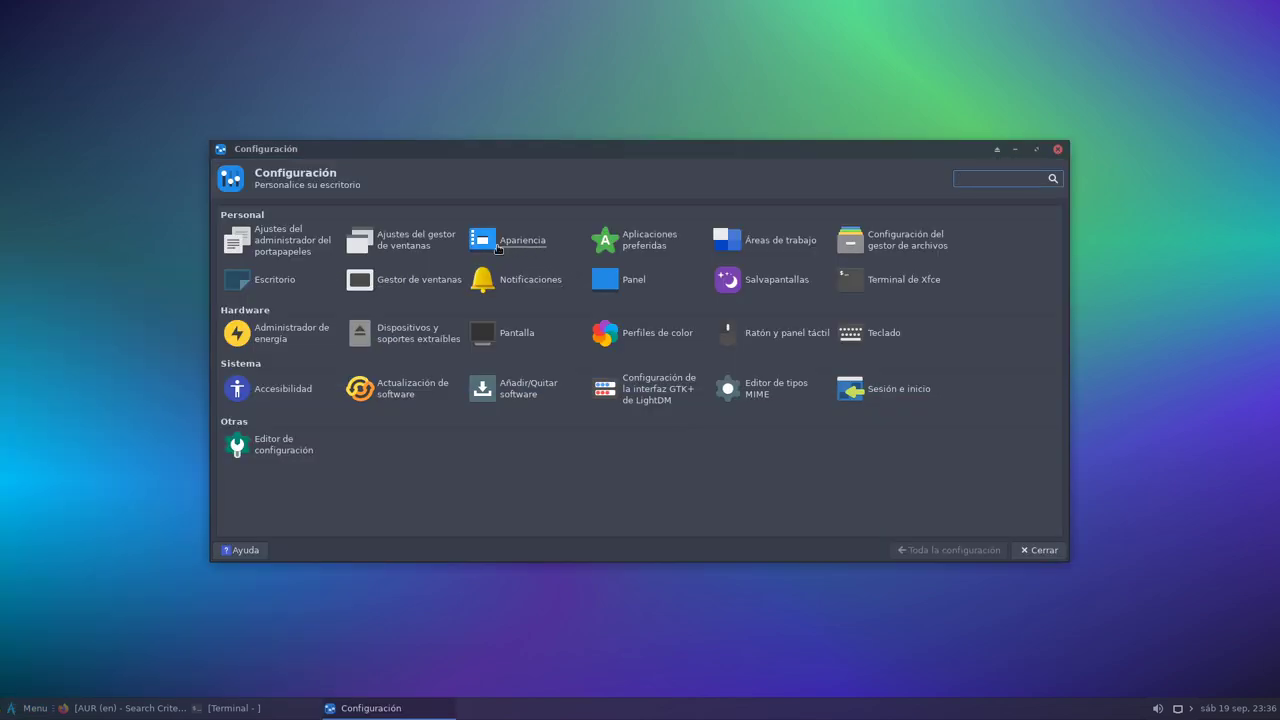
pyautogui.click(268, 284)
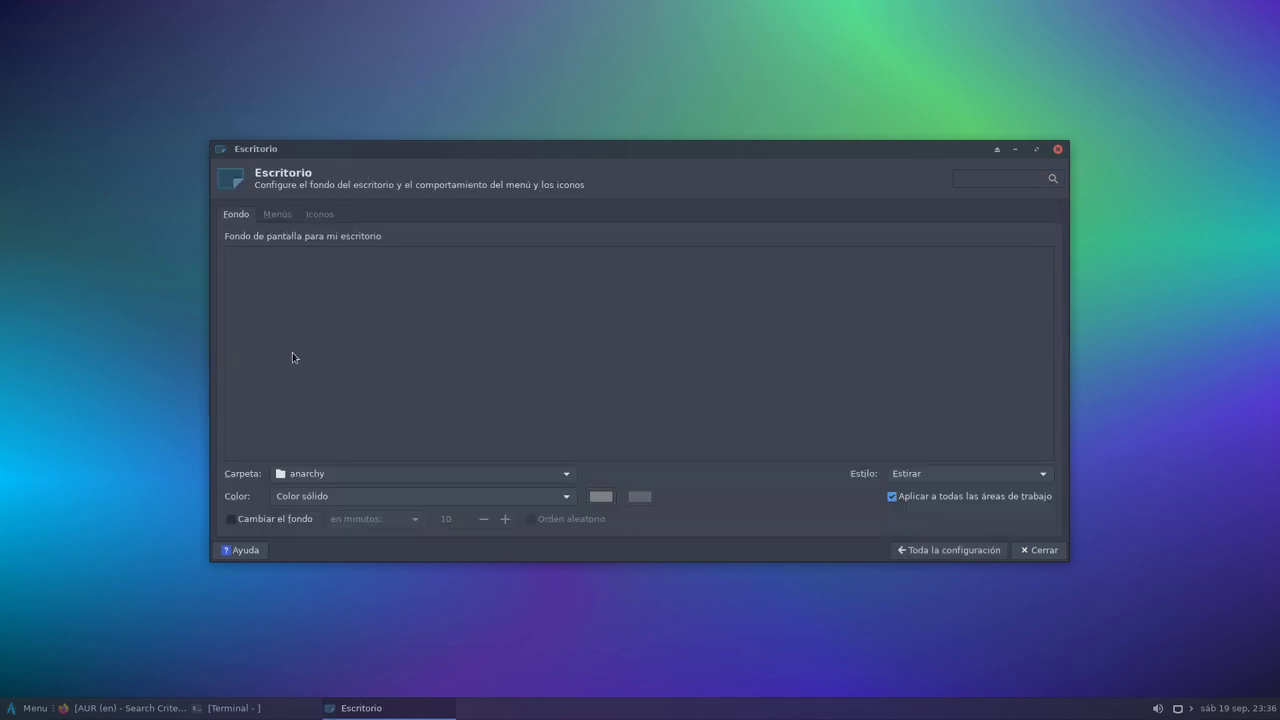
pyautogui.click(494, 297)
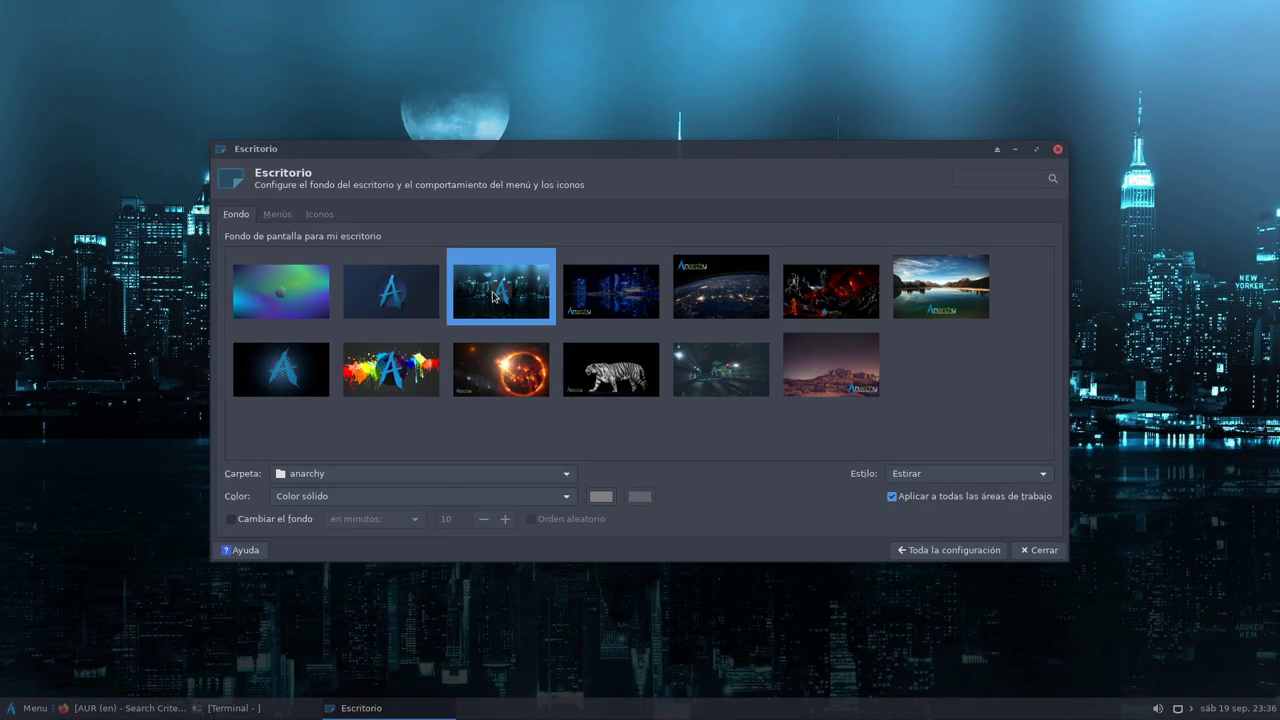
pyautogui.click(1057, 149)
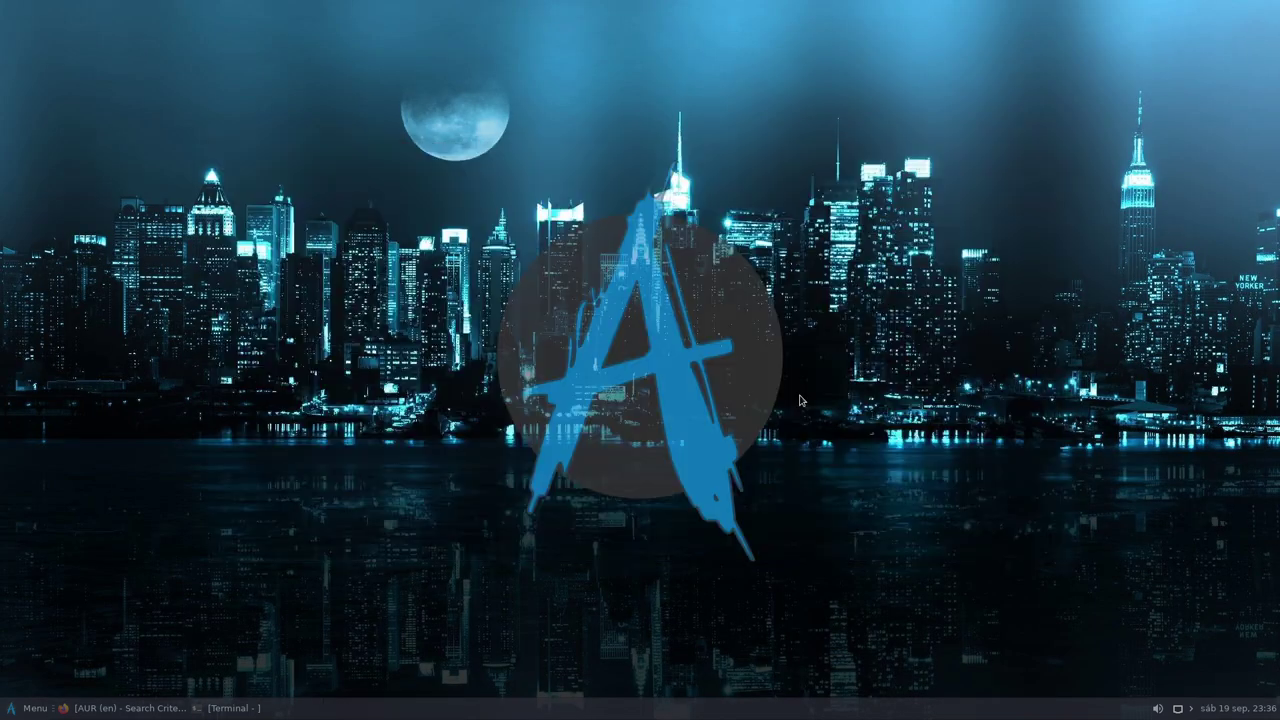
# Step: Open another terminal, enlarge it over the middle of the desktop, and run neofetch in it
pyautogui.click(35, 708)
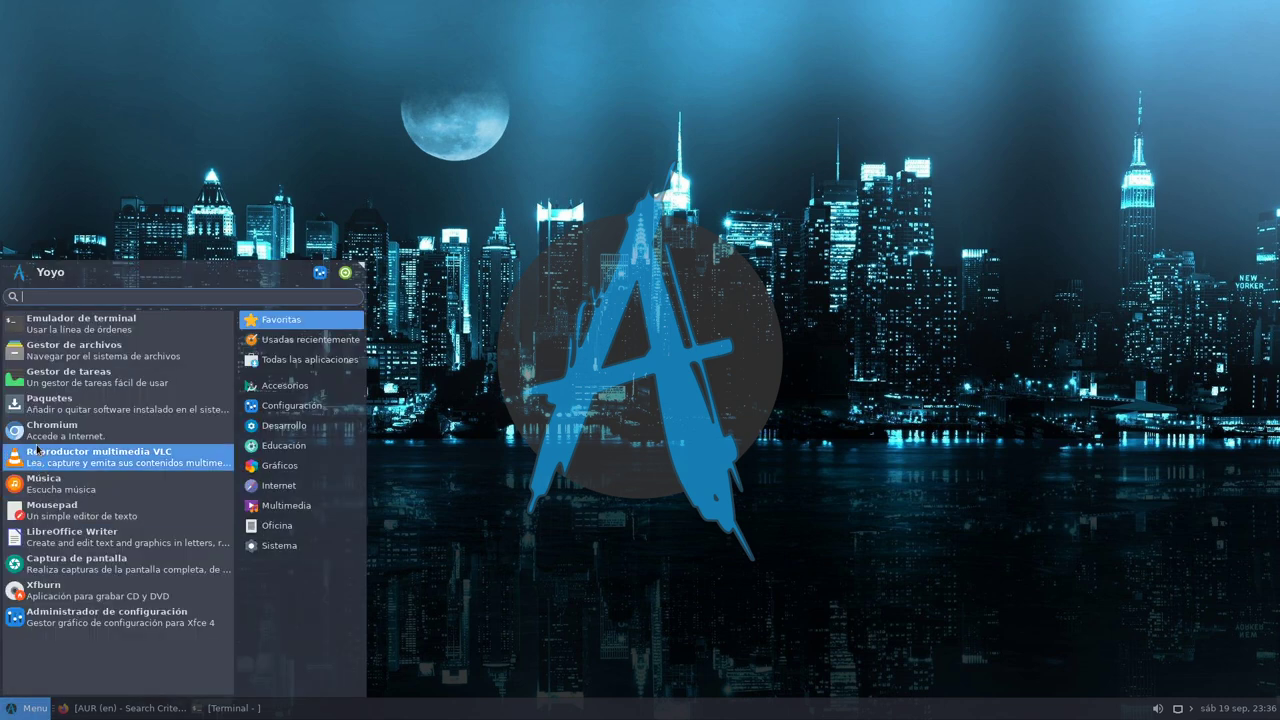
pyautogui.click(58, 325)
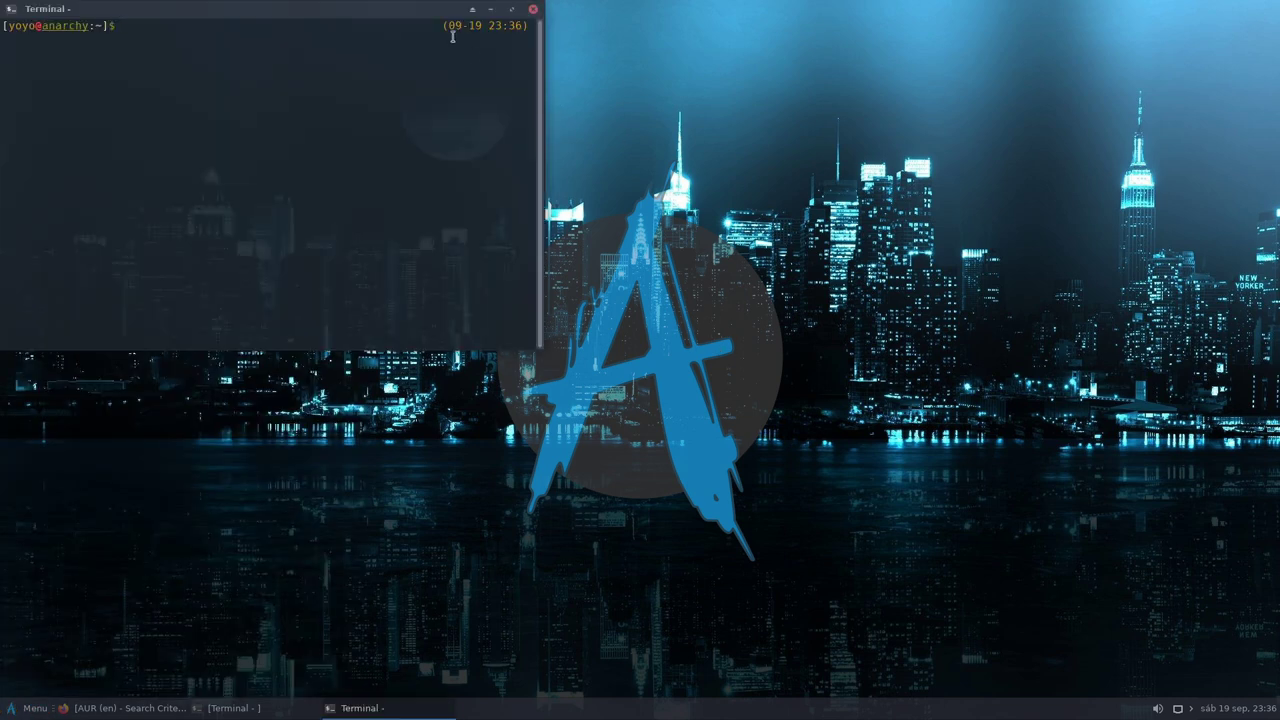
pyautogui.moveTo(323, 11); pyautogui.dragTo(612, 246)
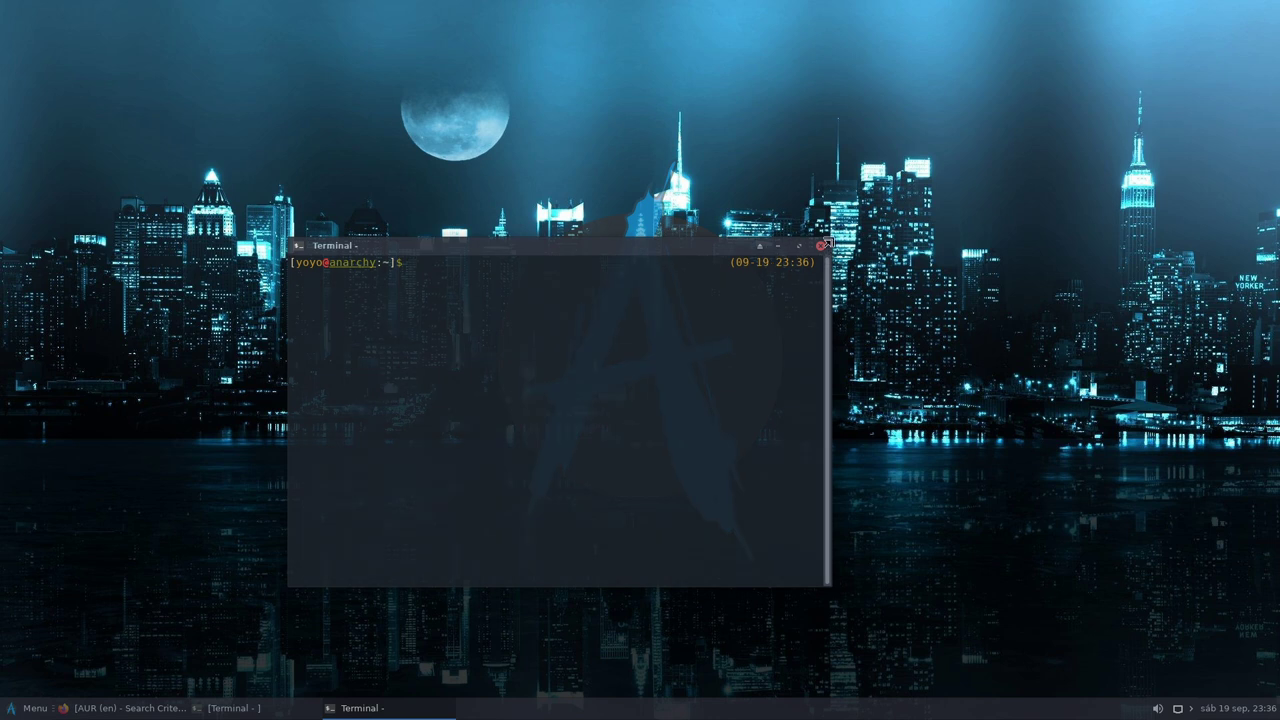
pyautogui.moveTo(828, 238); pyautogui.dragTo(1040, 137)
pyautogui.moveTo(592, 148); pyautogui.dragTo(706, 113)
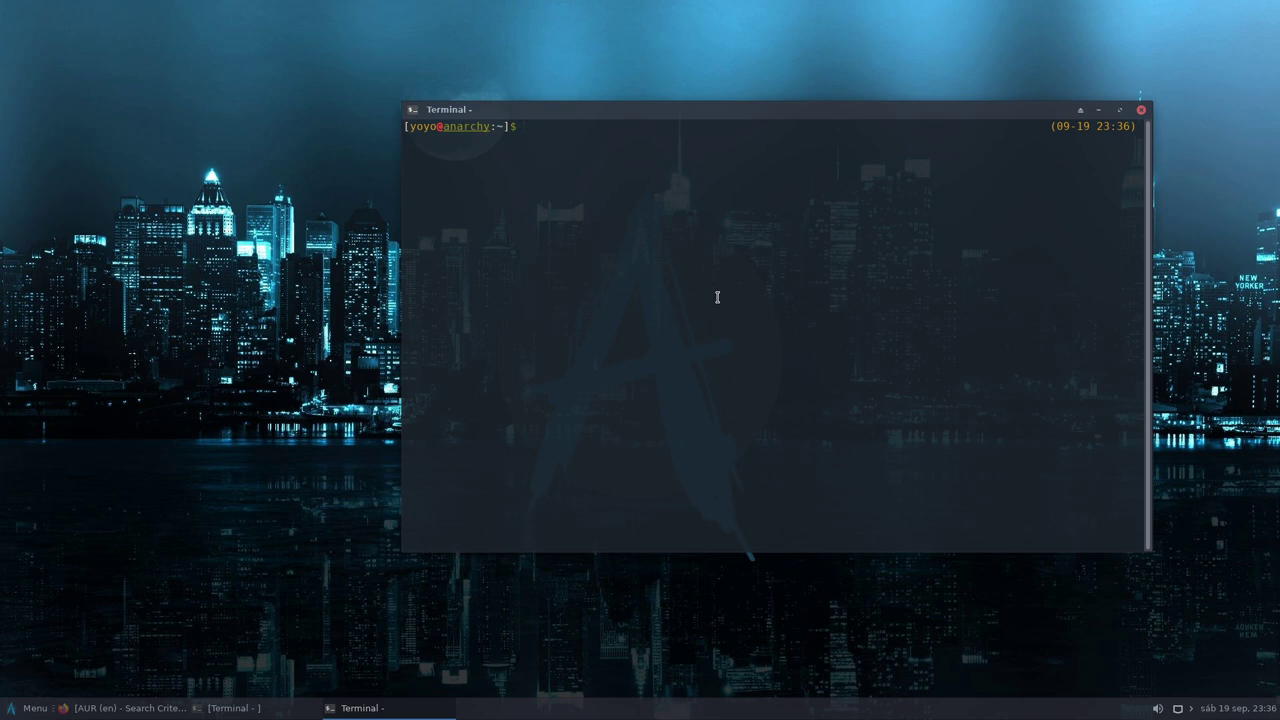
pyautogui.write('neofetch')
pyautogui.press('Return')
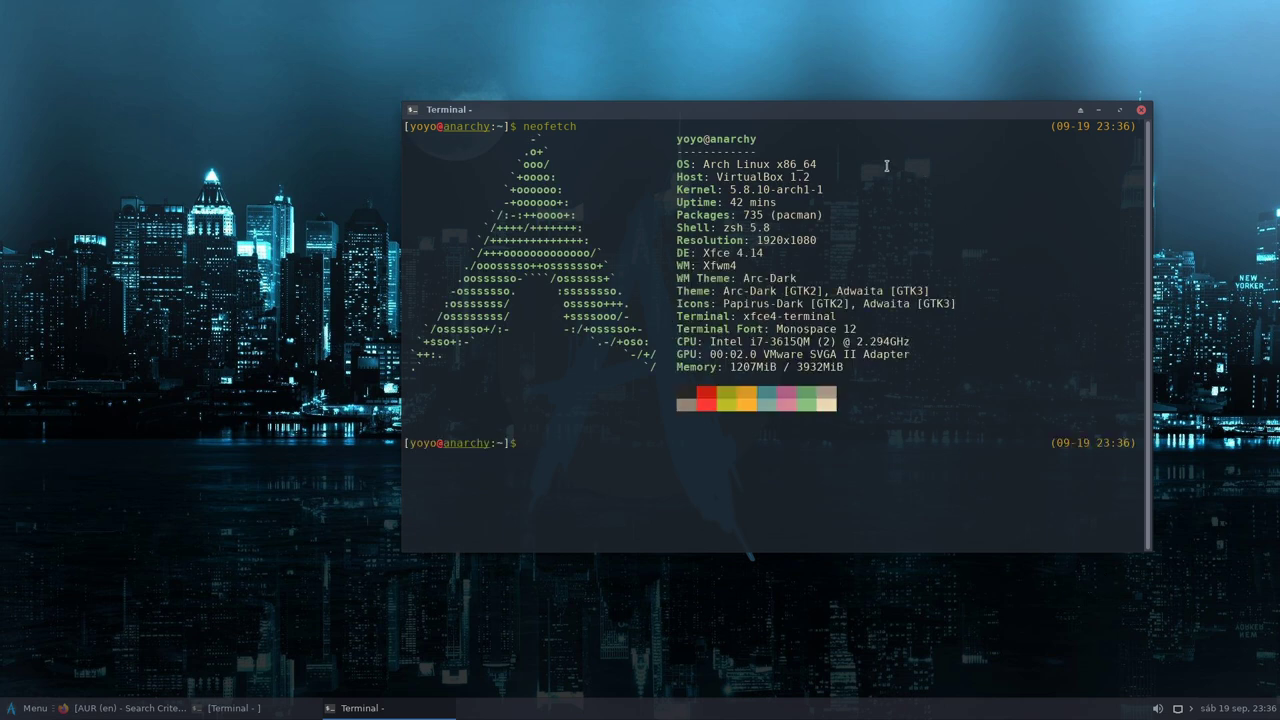
# Step: Move the neofetch terminal aside and resize the open application menu to be narrower and slightly taller
pyautogui.moveTo(813, 110); pyautogui.dragTo(913, 61)
pyautogui.click(8, 712)
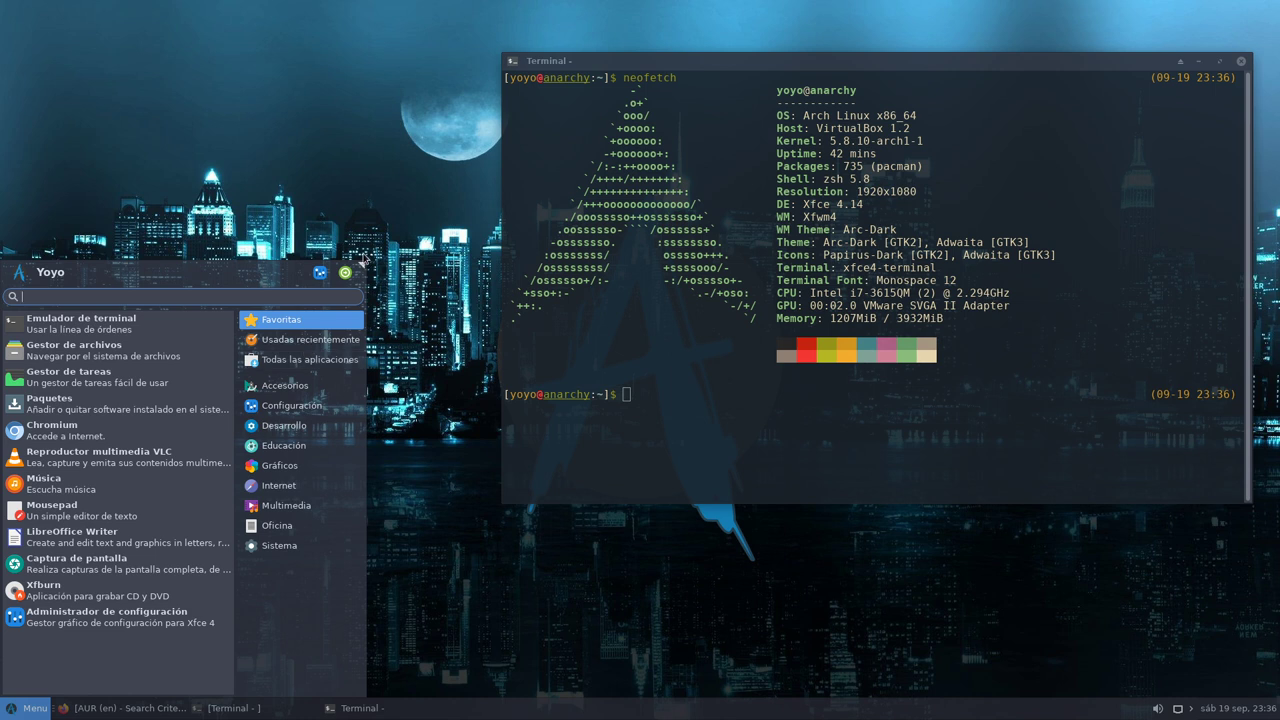
pyautogui.moveTo(360, 266); pyautogui.dragTo(320, 247)
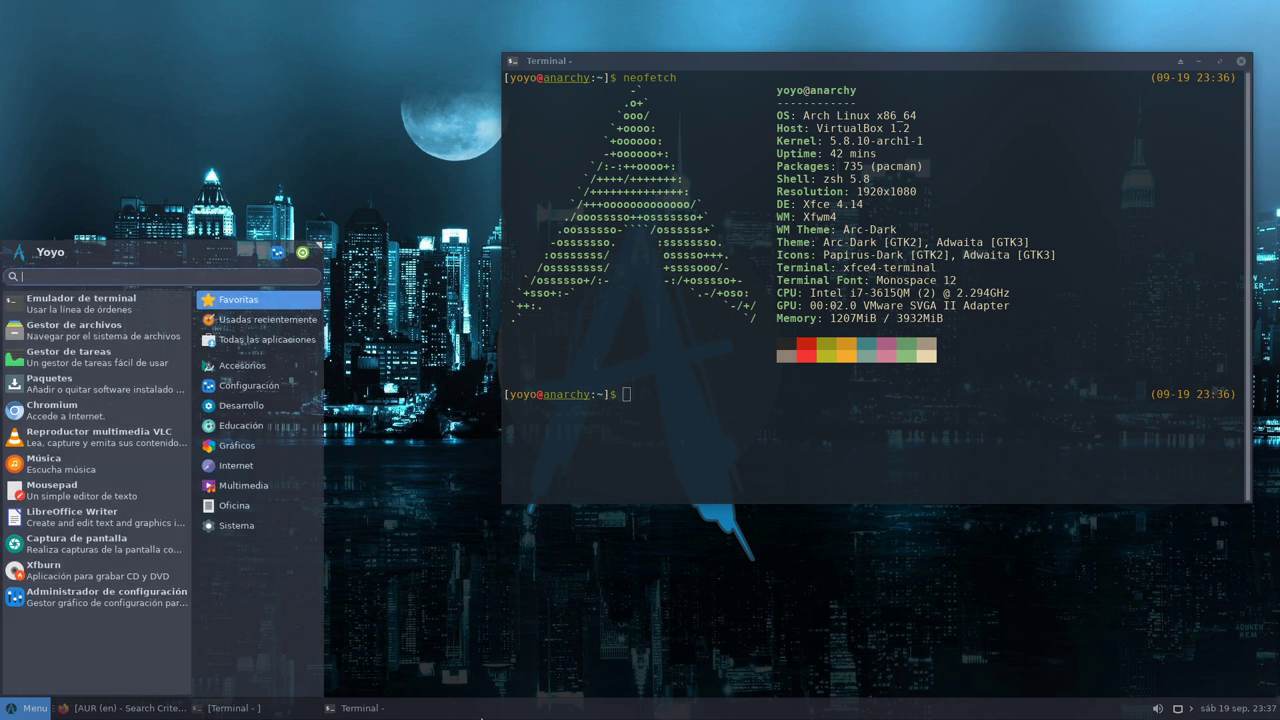
# Step: Take a delayed full-screen screenshot without the mouse pointer, with the application menu open beside the neofetch terminal
pyautogui.press('Print')
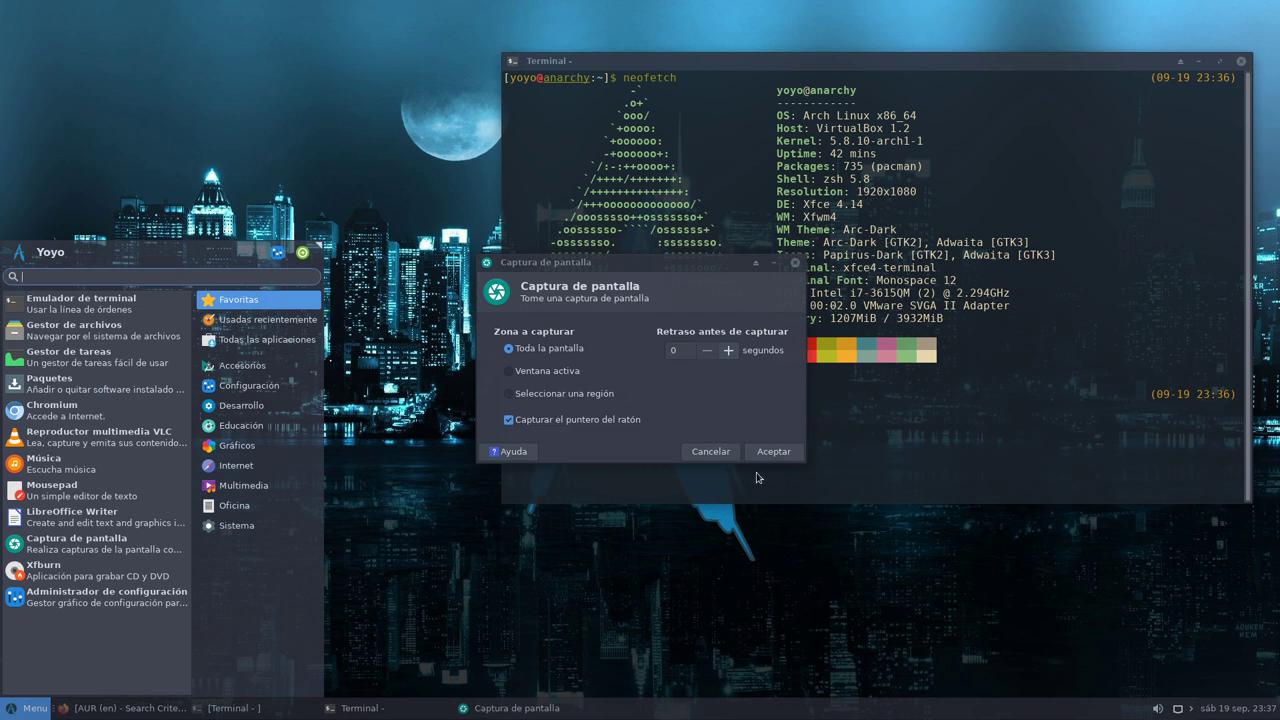
pyautogui.click(590, 414)
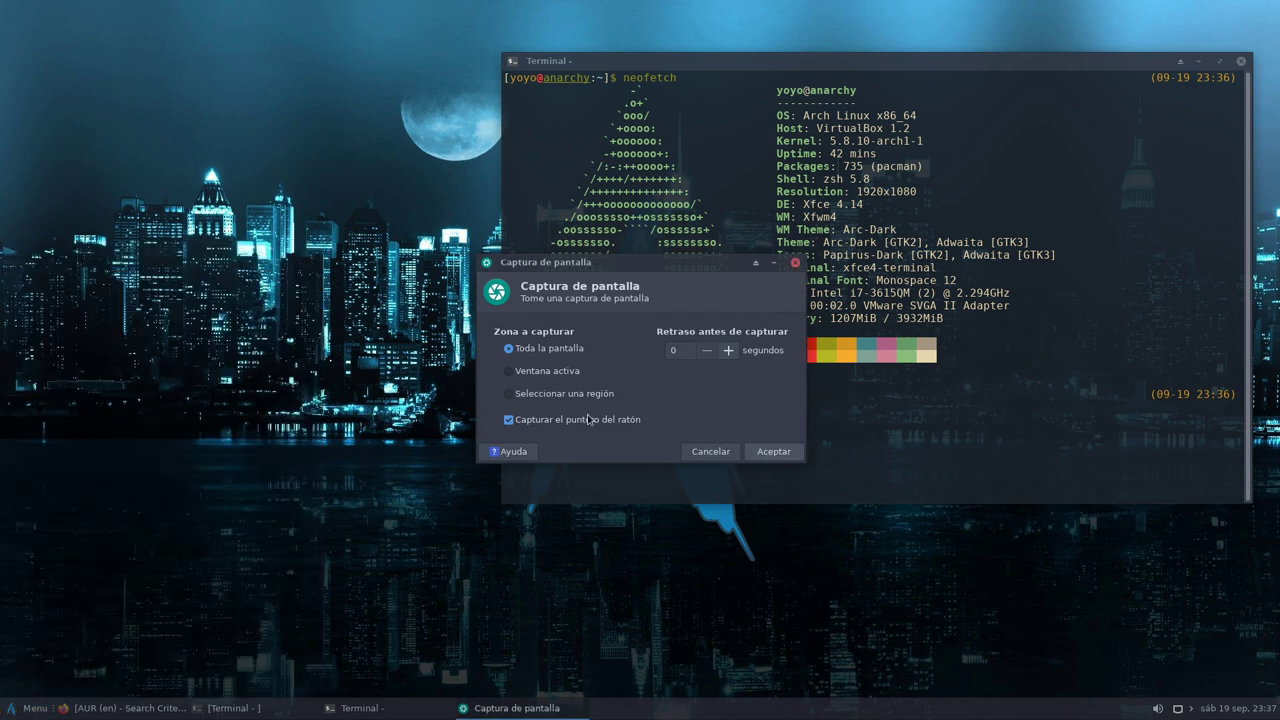
pyautogui.click(588, 419)
pyautogui.click(728, 350)
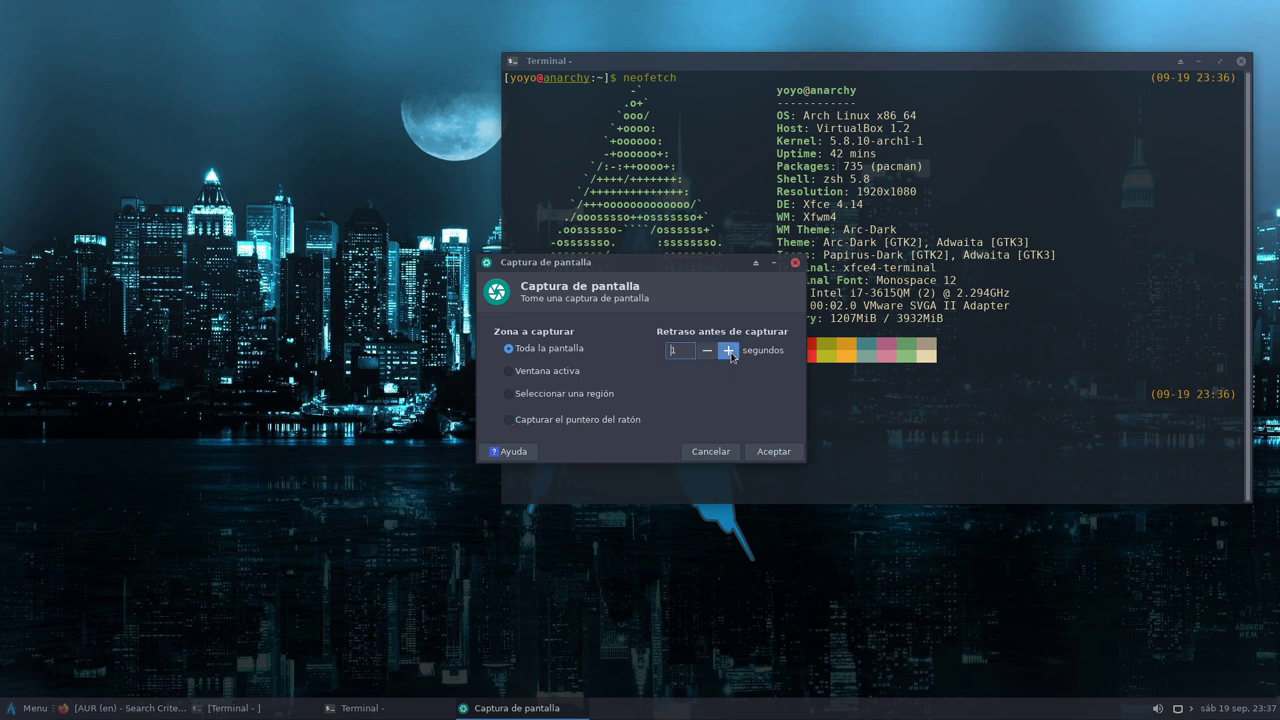
pyautogui.click(728, 350)
pyautogui.click(728, 350)
pyautogui.click(728, 350)
pyautogui.click(728, 350)
pyautogui.click(728, 350)
pyautogui.click(767, 455)
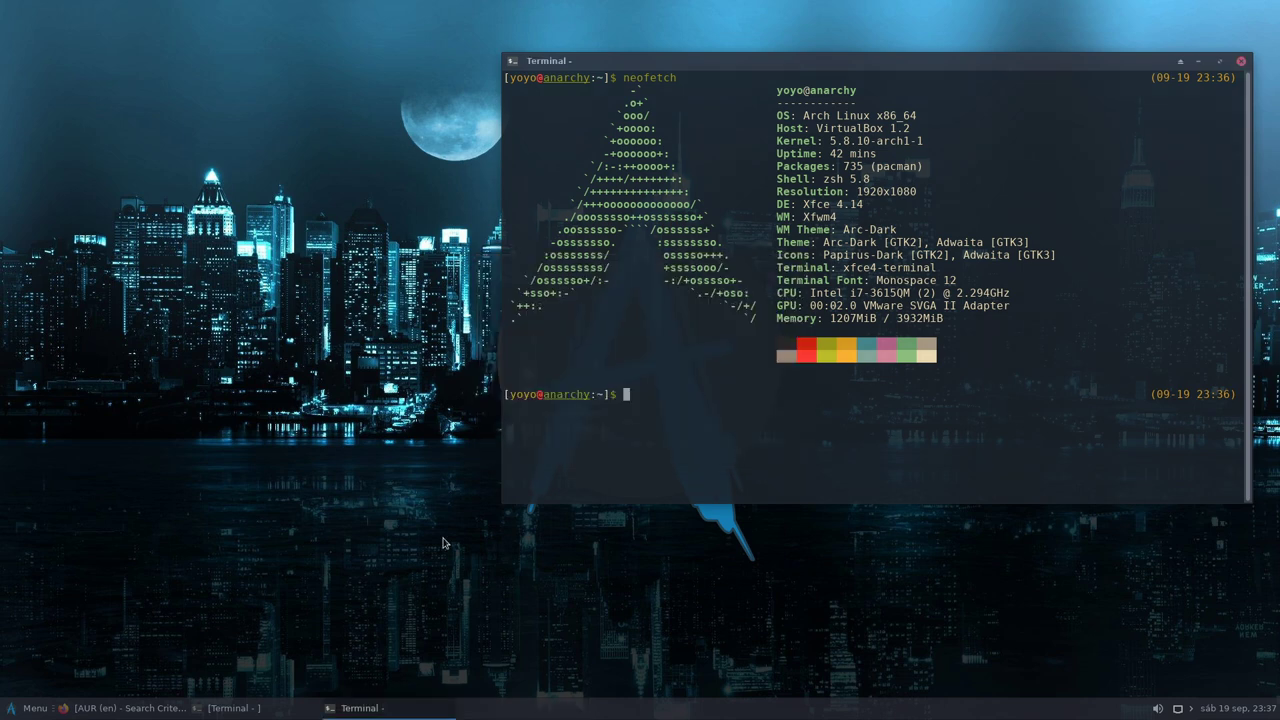
pyautogui.click(35, 712)
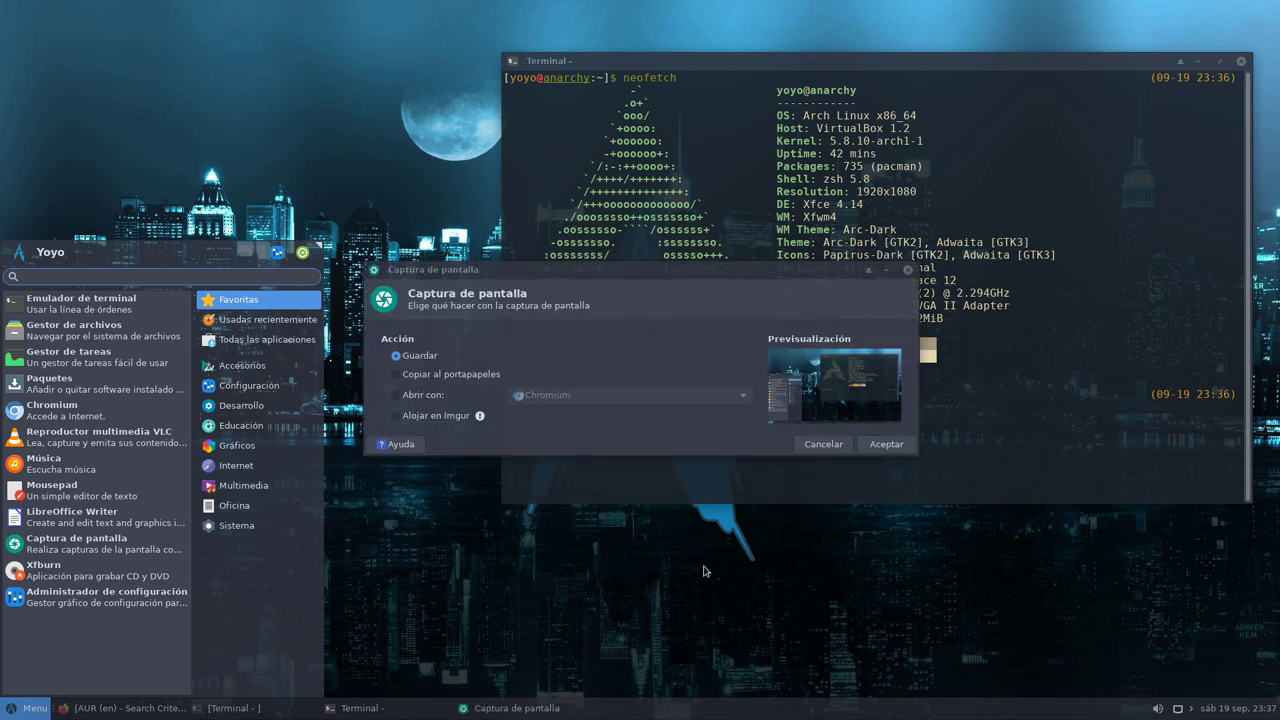
# Step: Save the screenshot as anarchy.png in the Imágenes folder and move the terminal back toward the middle of the desktop
pyautogui.click(883, 447)
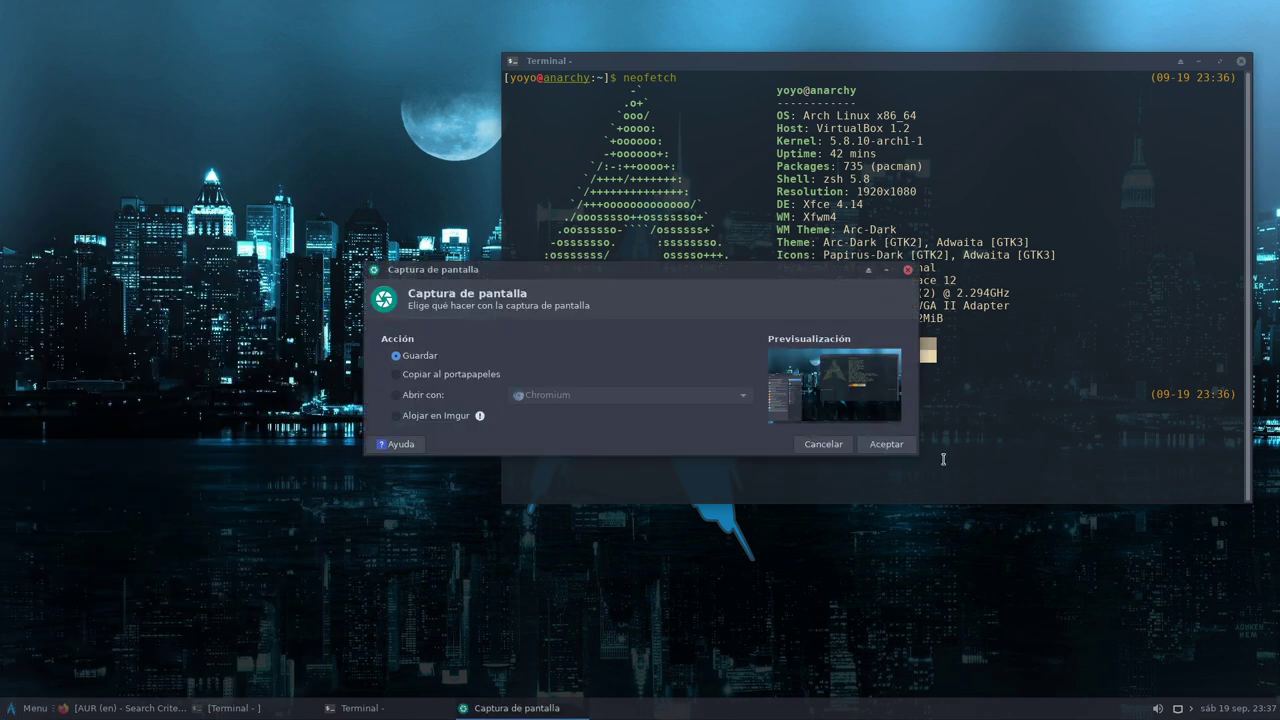
pyautogui.click(888, 445)
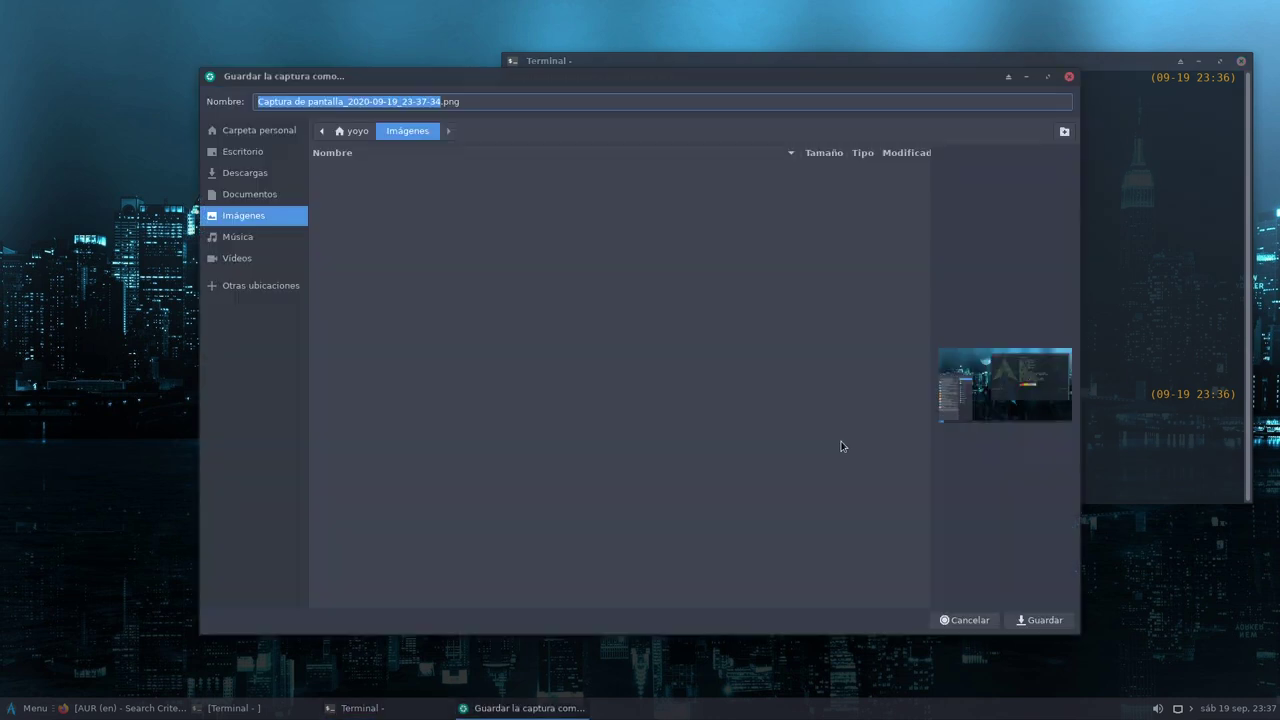
pyautogui.write('anarch')
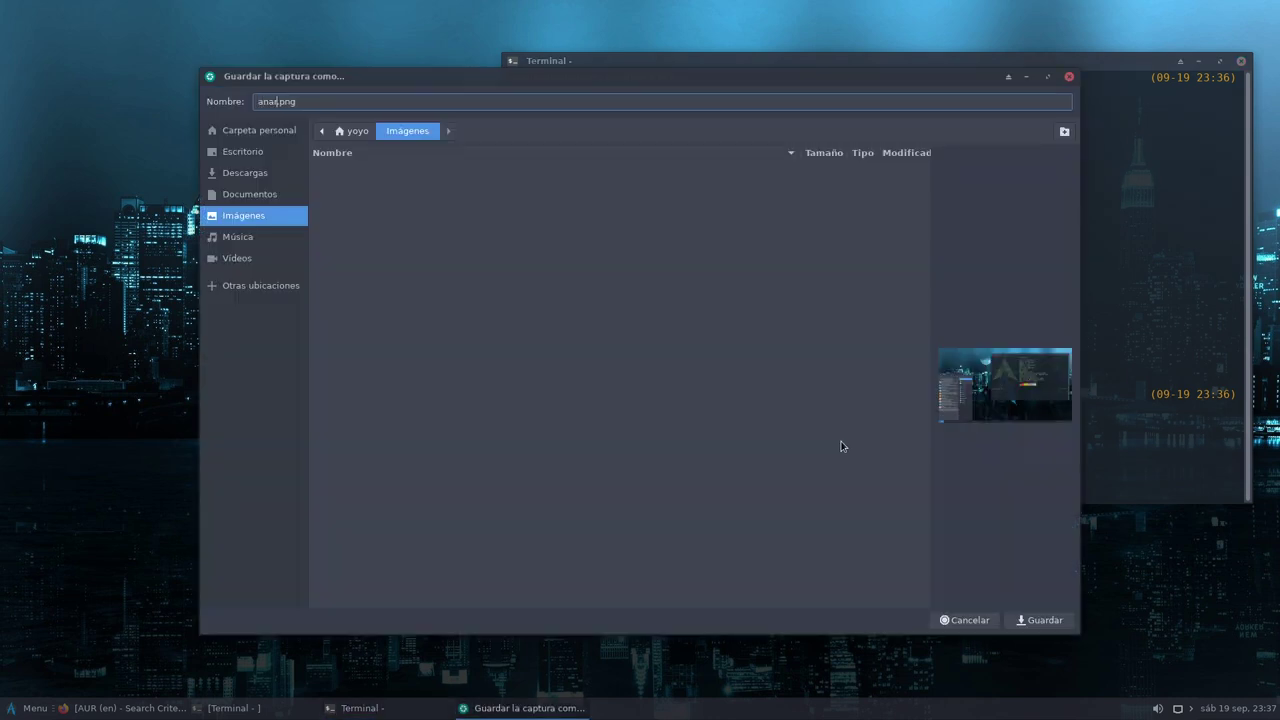
pyautogui.write('y')
pyautogui.press('Return')
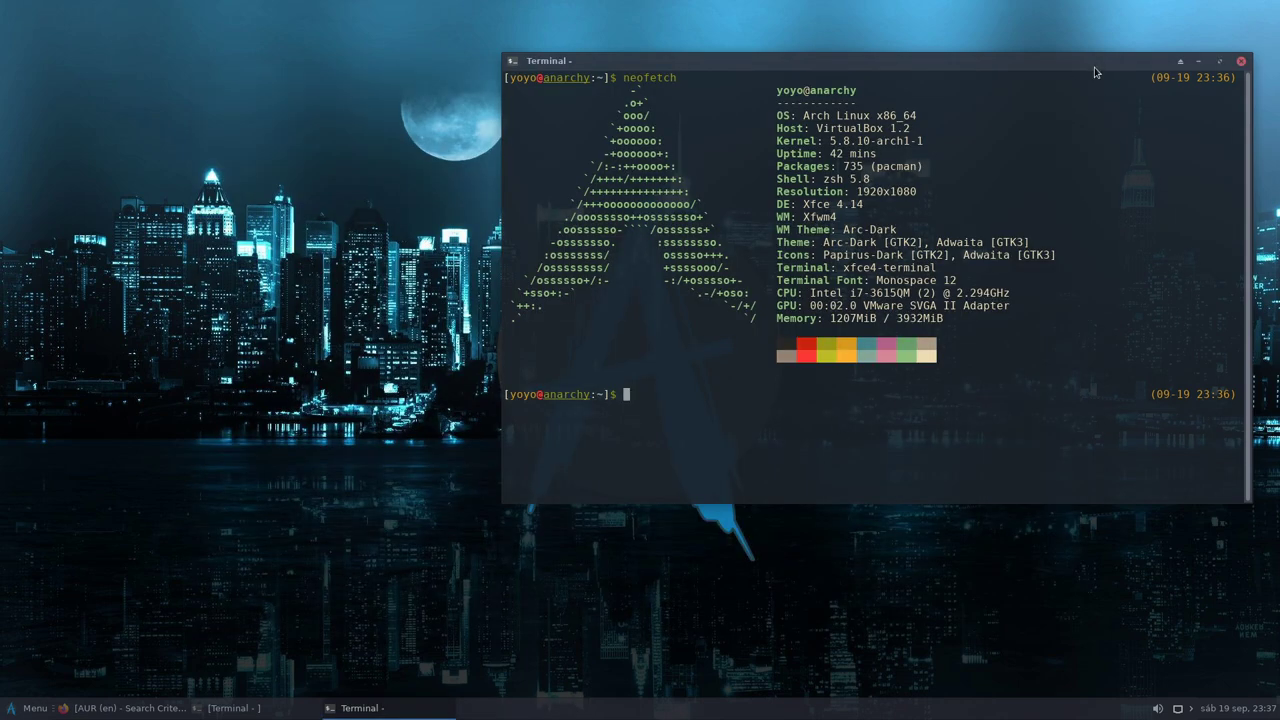
pyautogui.moveTo(1095, 72); pyautogui.dragTo(800, 75)
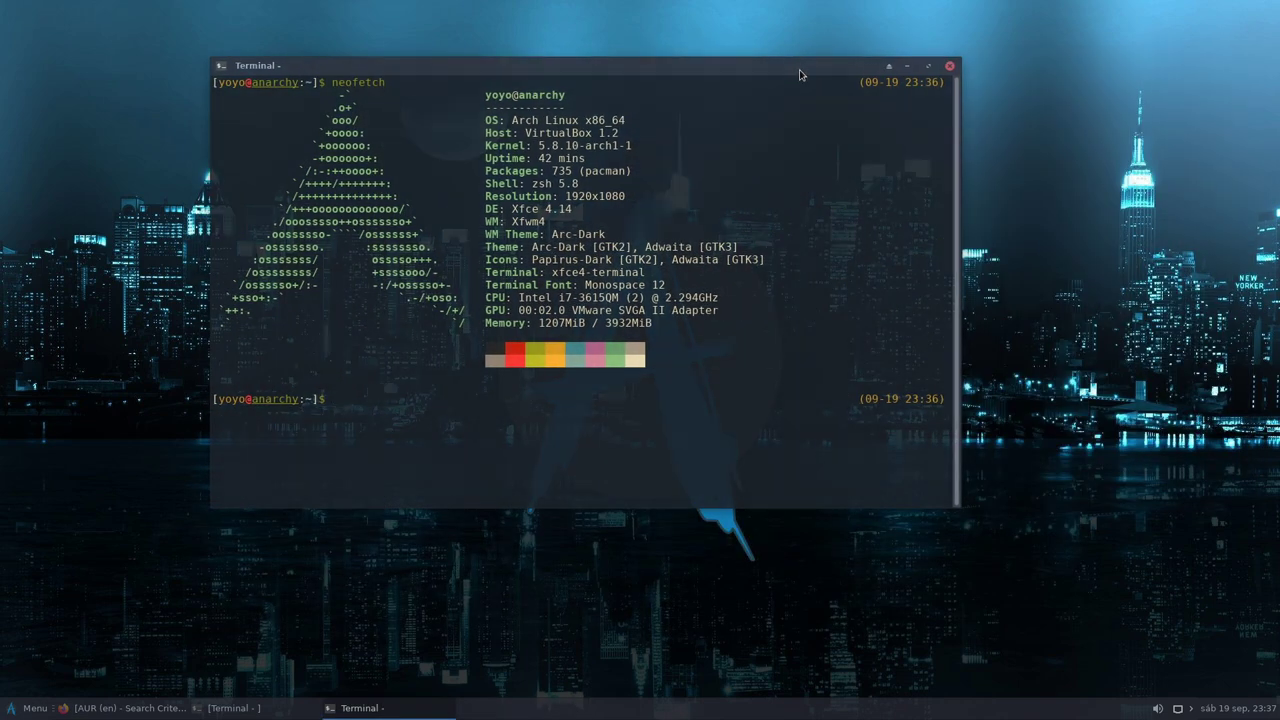